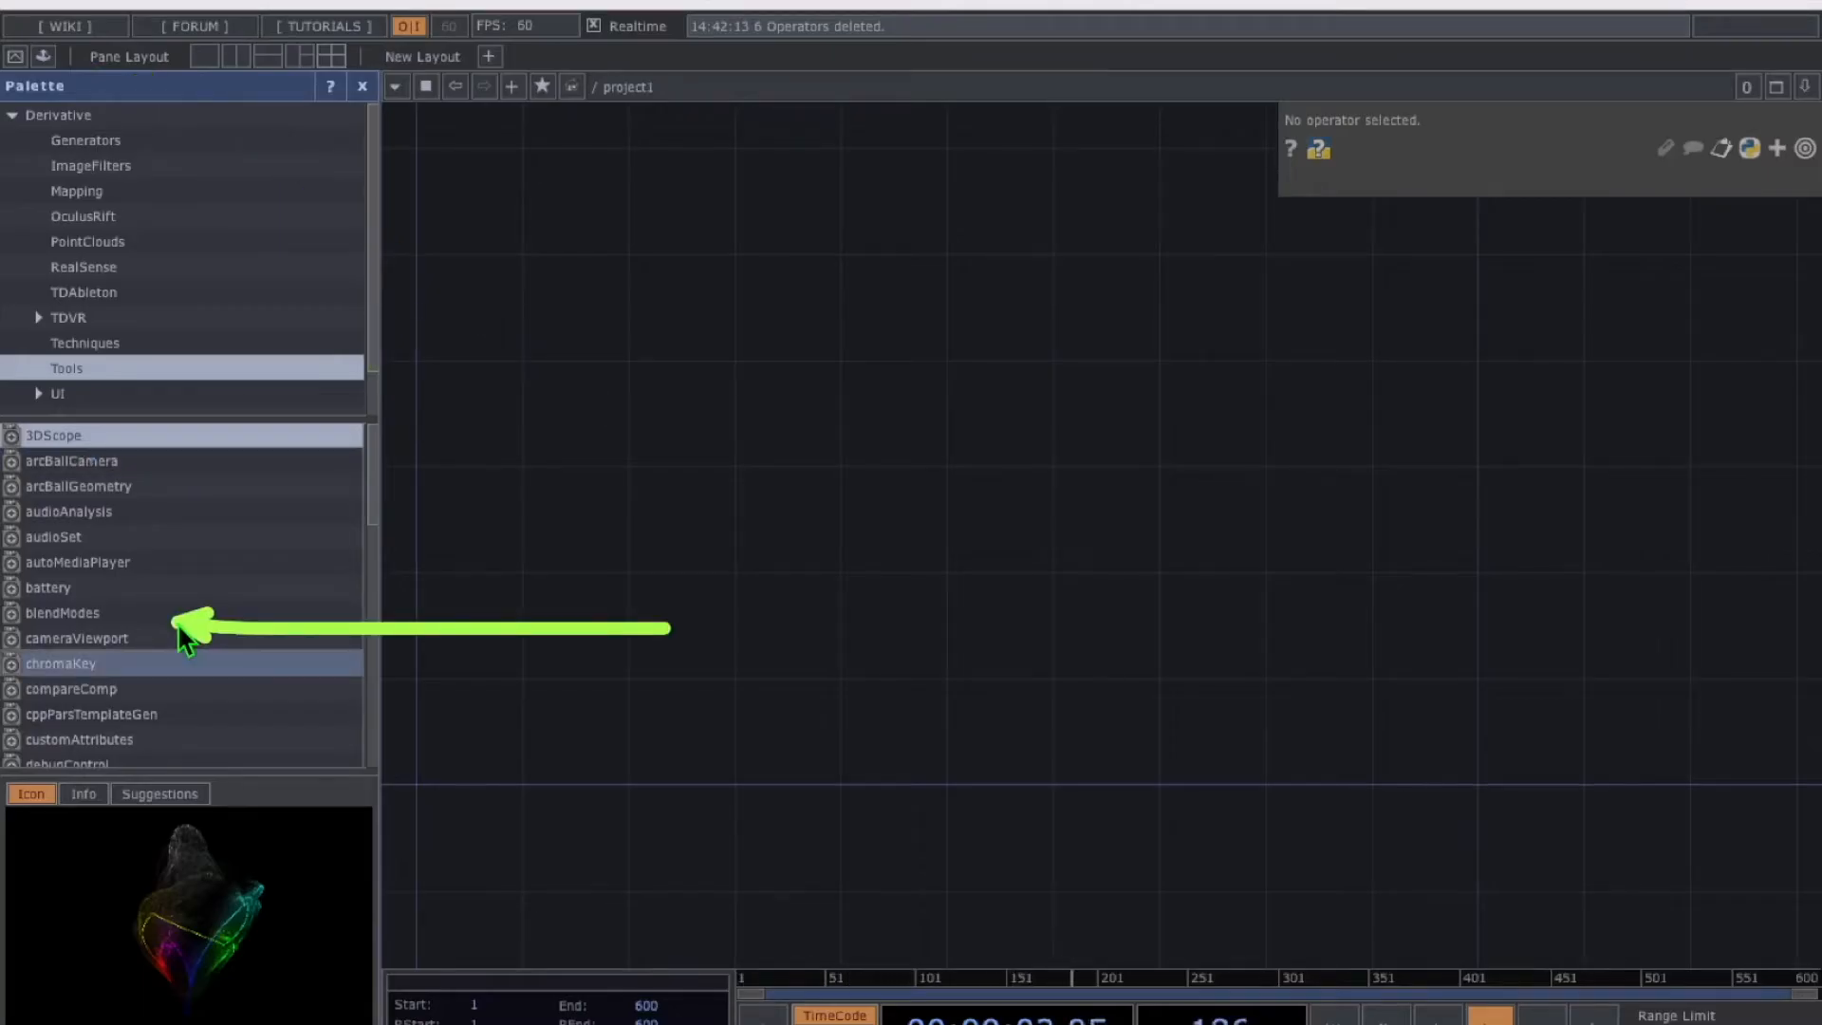
Place a particlesGpu component from the Palette into the project1 network and close the Palette
scroll(152, 607, "down", 10)
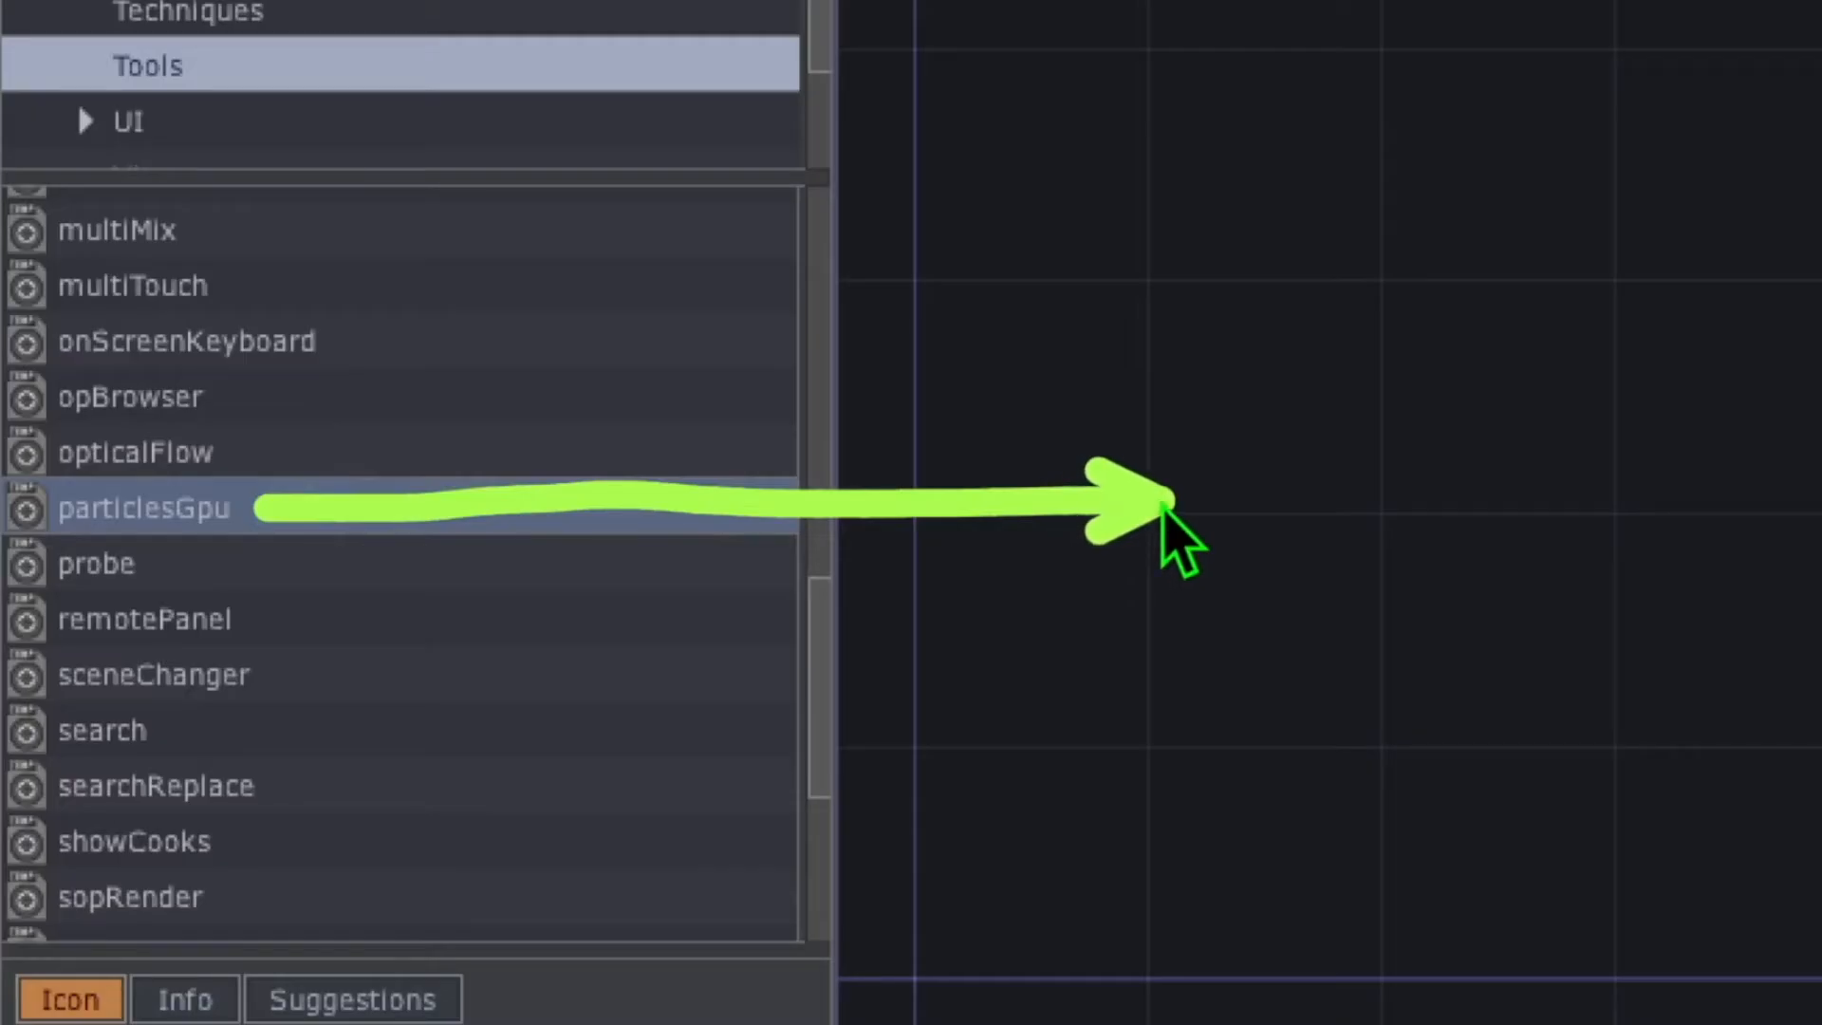
left_click_drag(218, 512, 1352, 515)
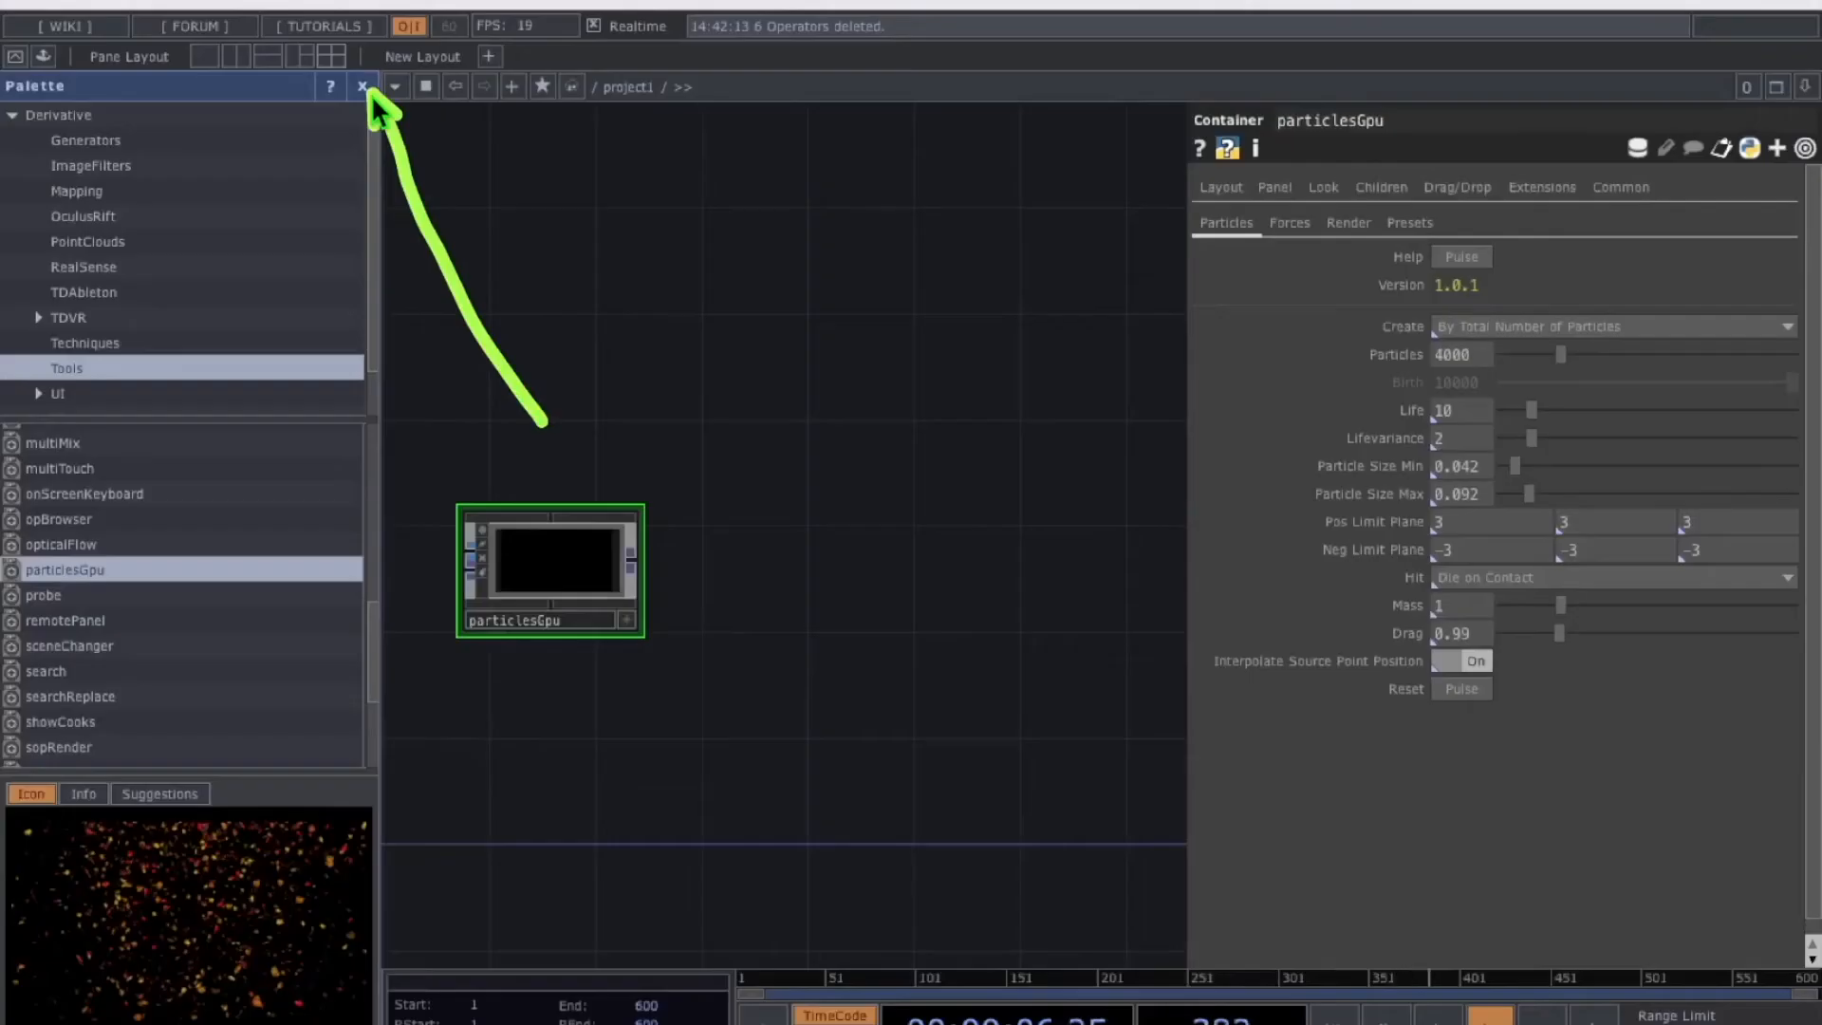
left_click(365, 88)
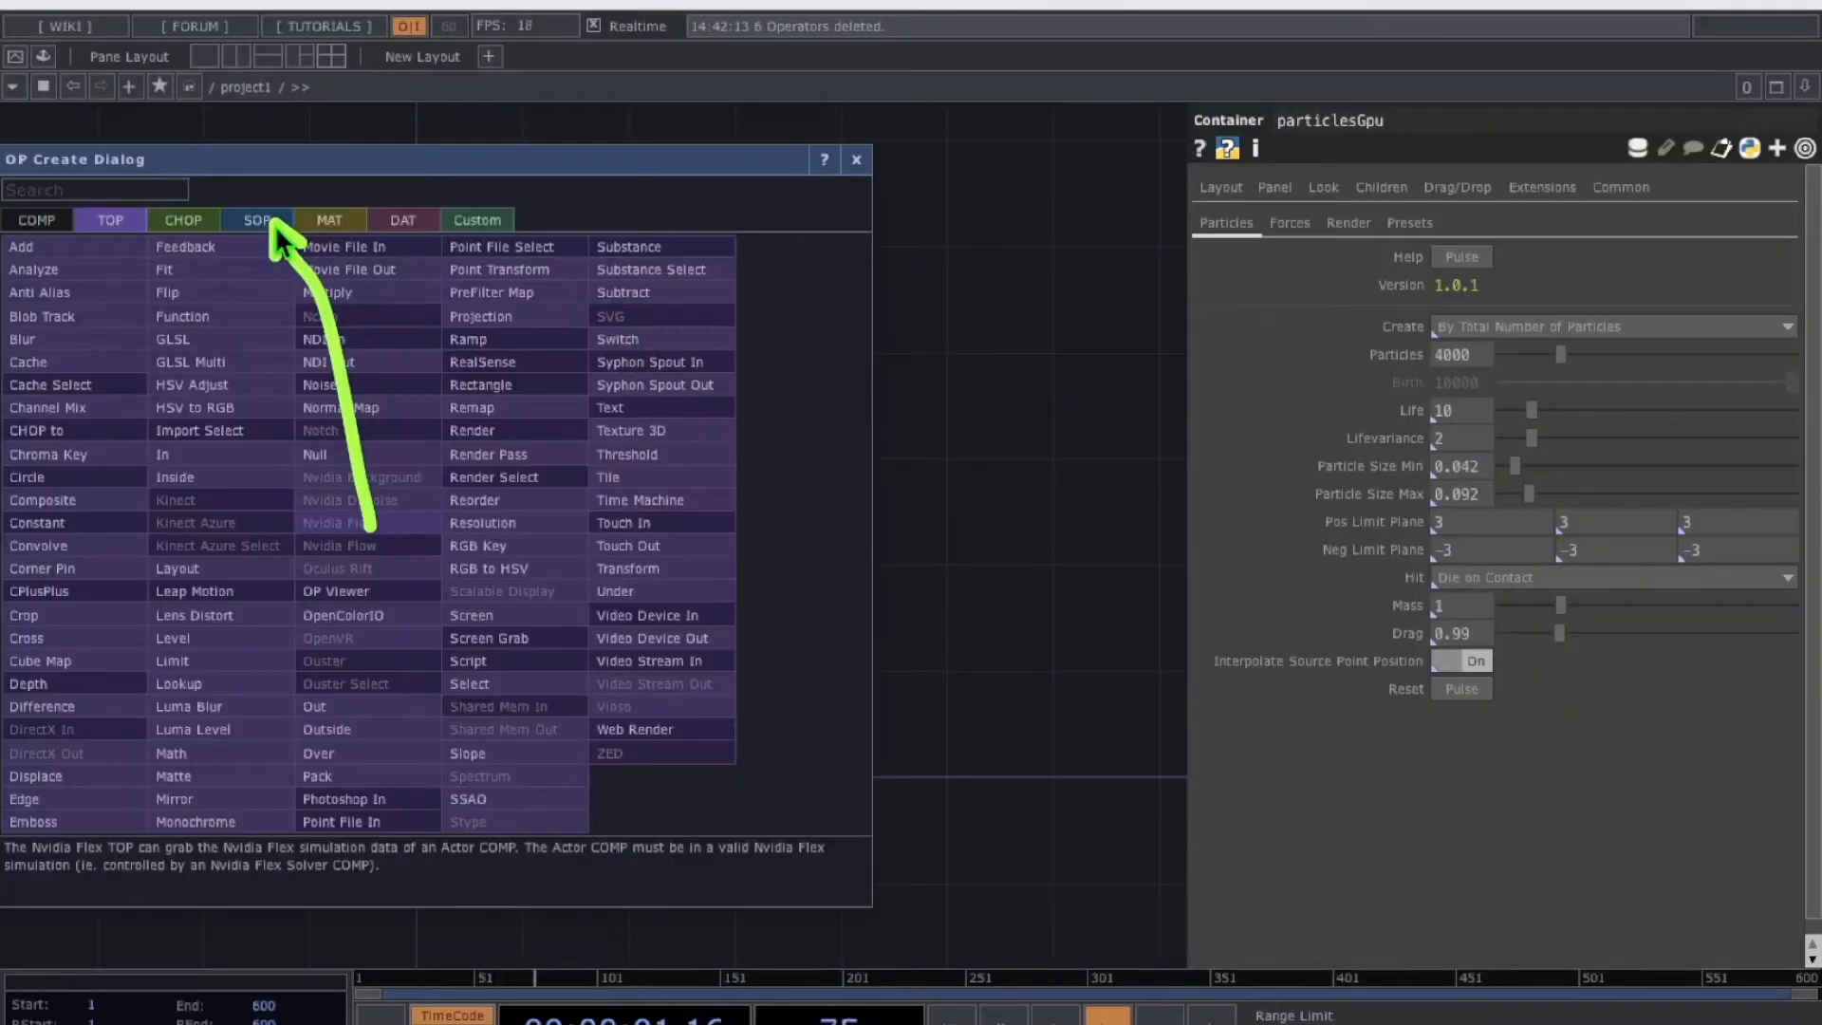
Create sphere1 left of particlesGpu, wire it into particlesGpu's input, and set its radius to 0.7
left_click(257, 222)
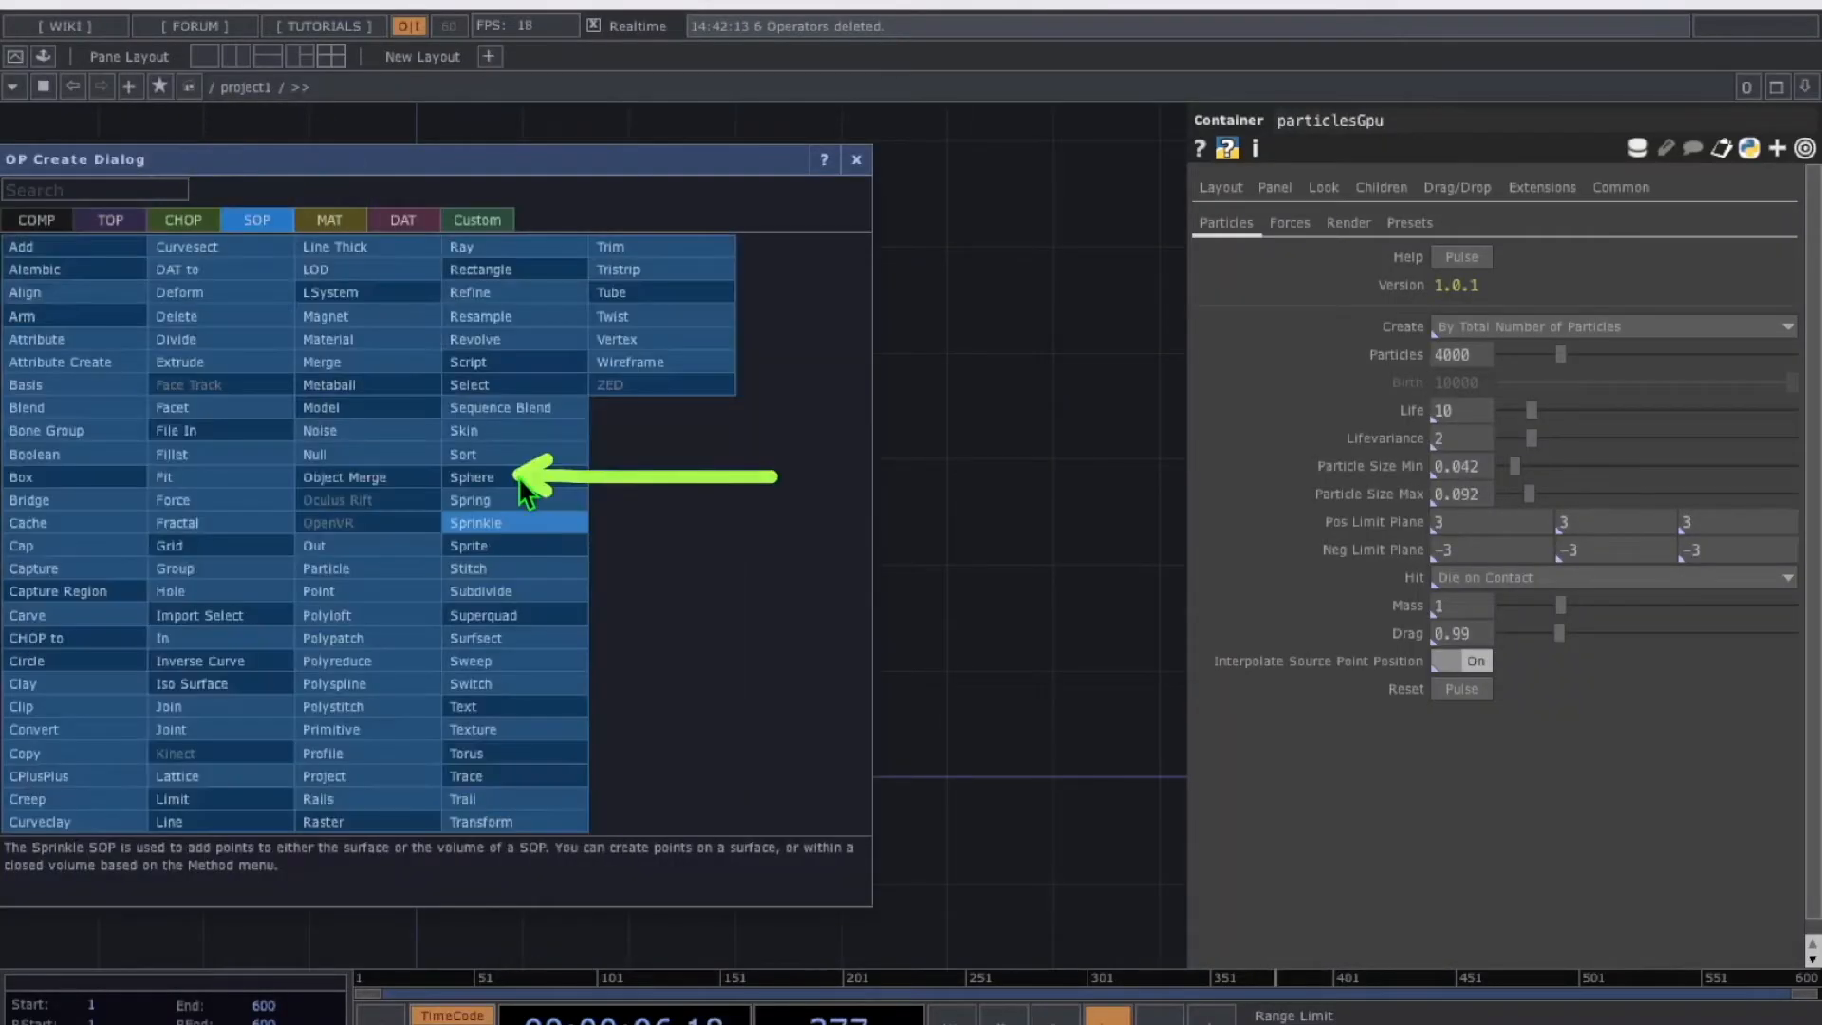
left_click(520, 479)
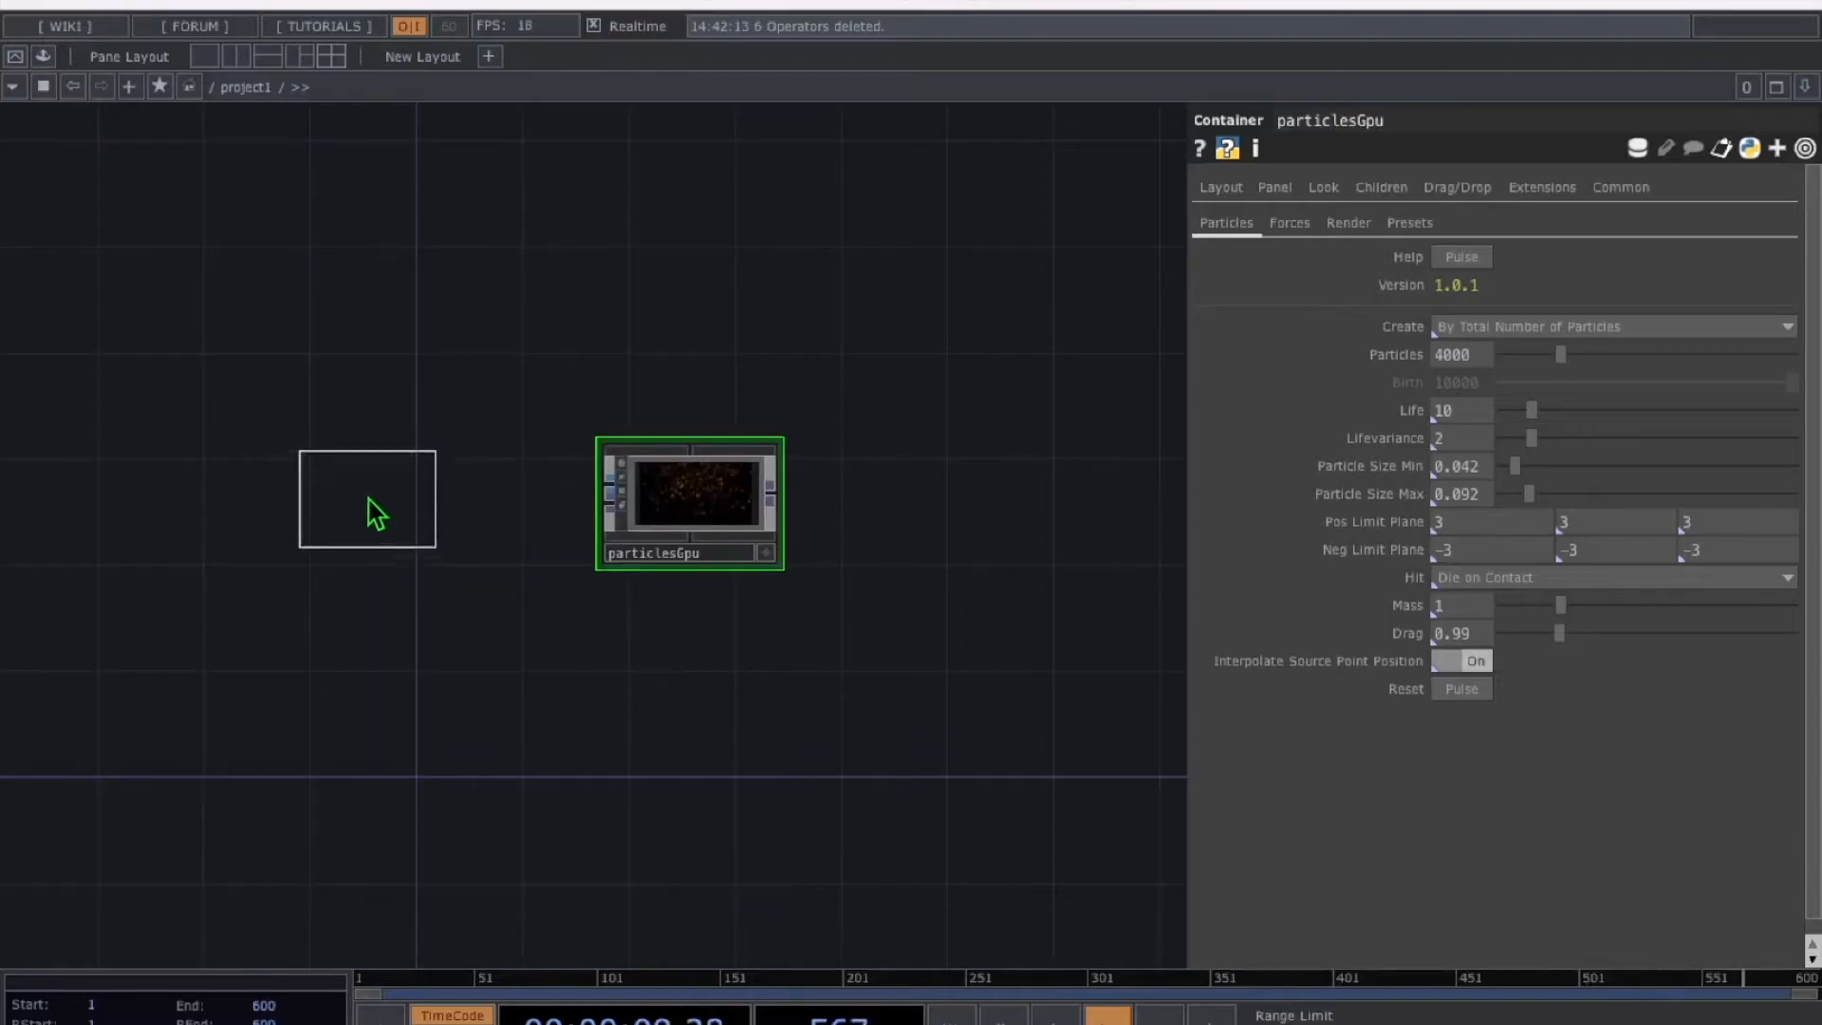
left_click(353, 513)
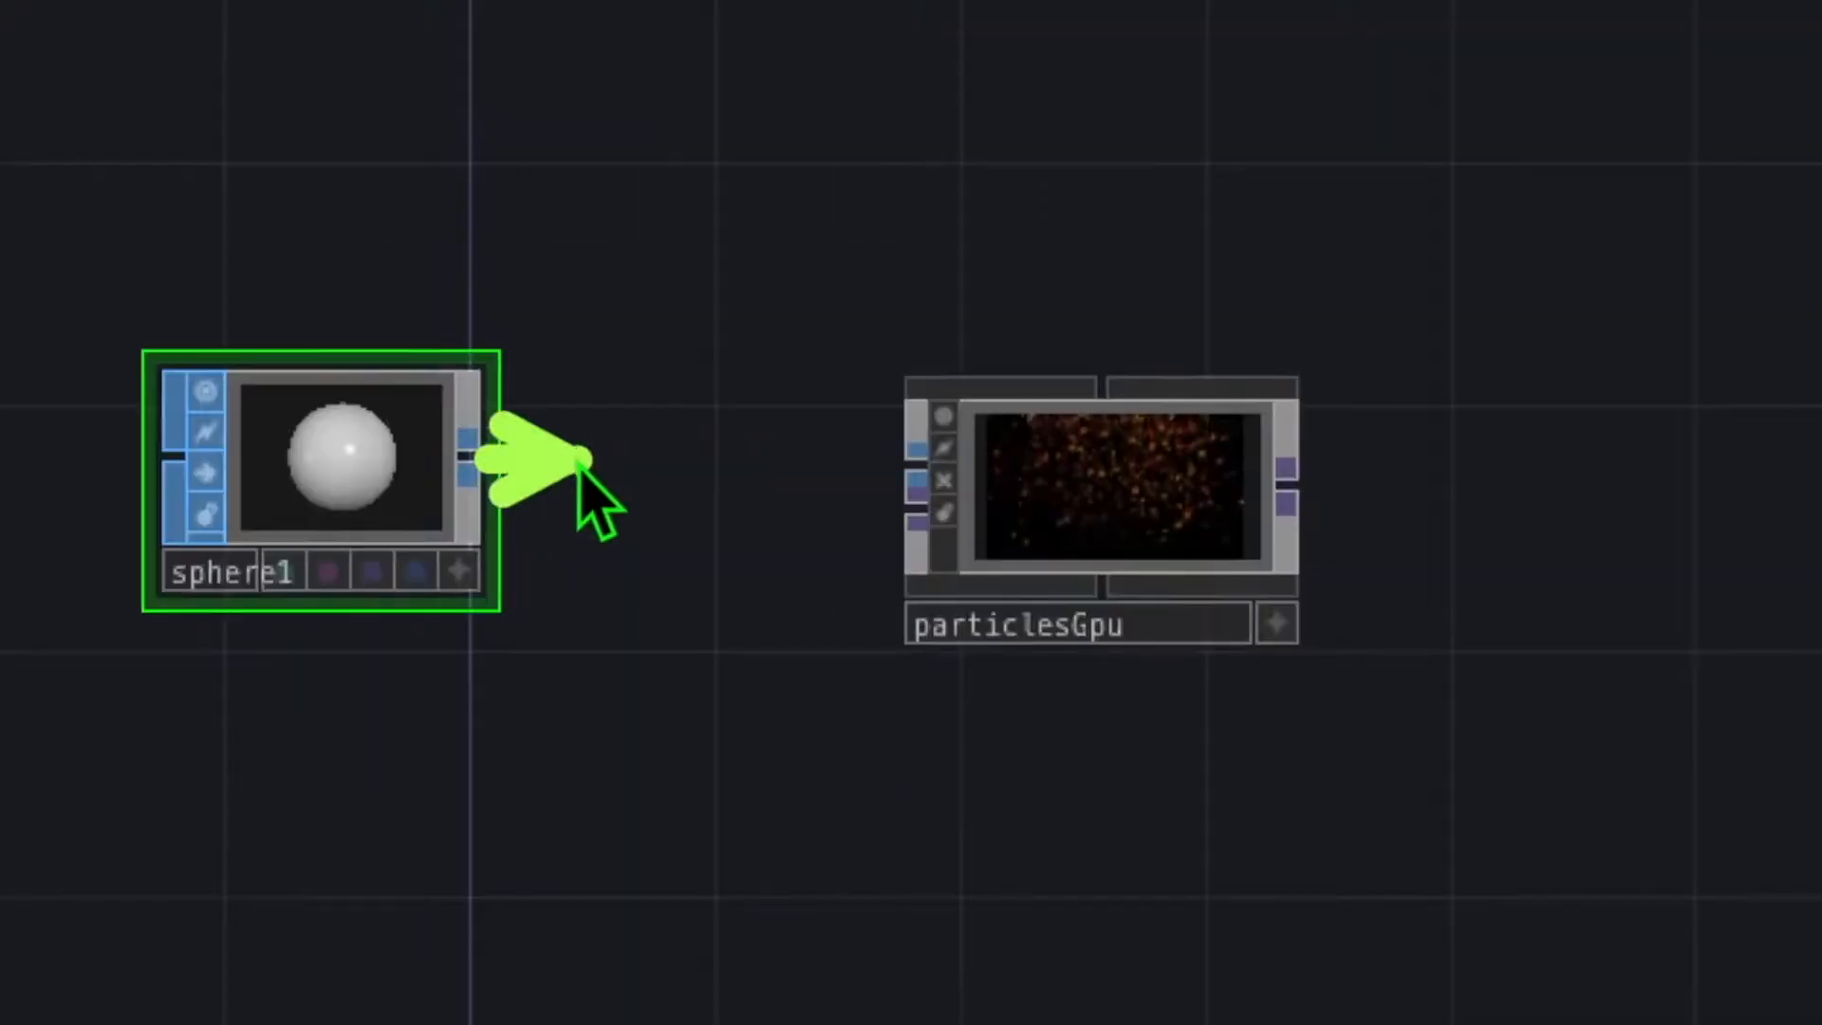
left_click(899, 482)
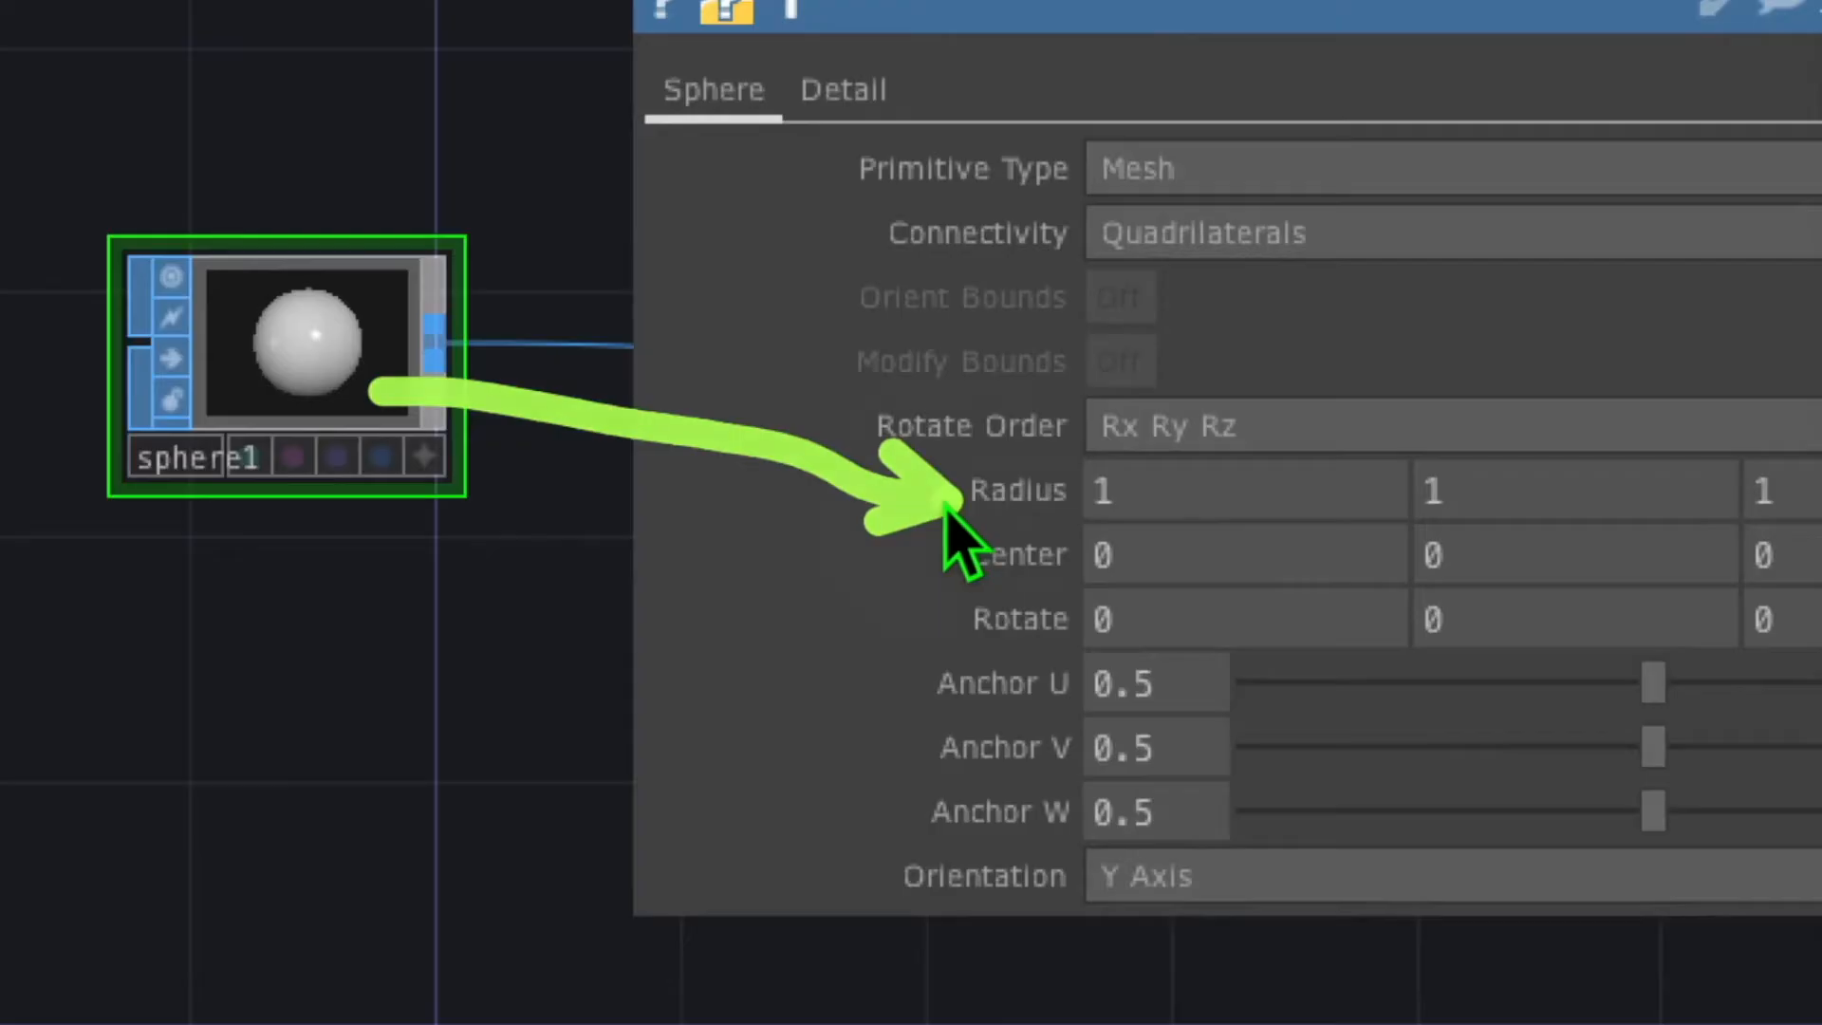
middle_click_drag(993, 490, 996, 504)
middle_click_drag(663, 488, 977, 379)
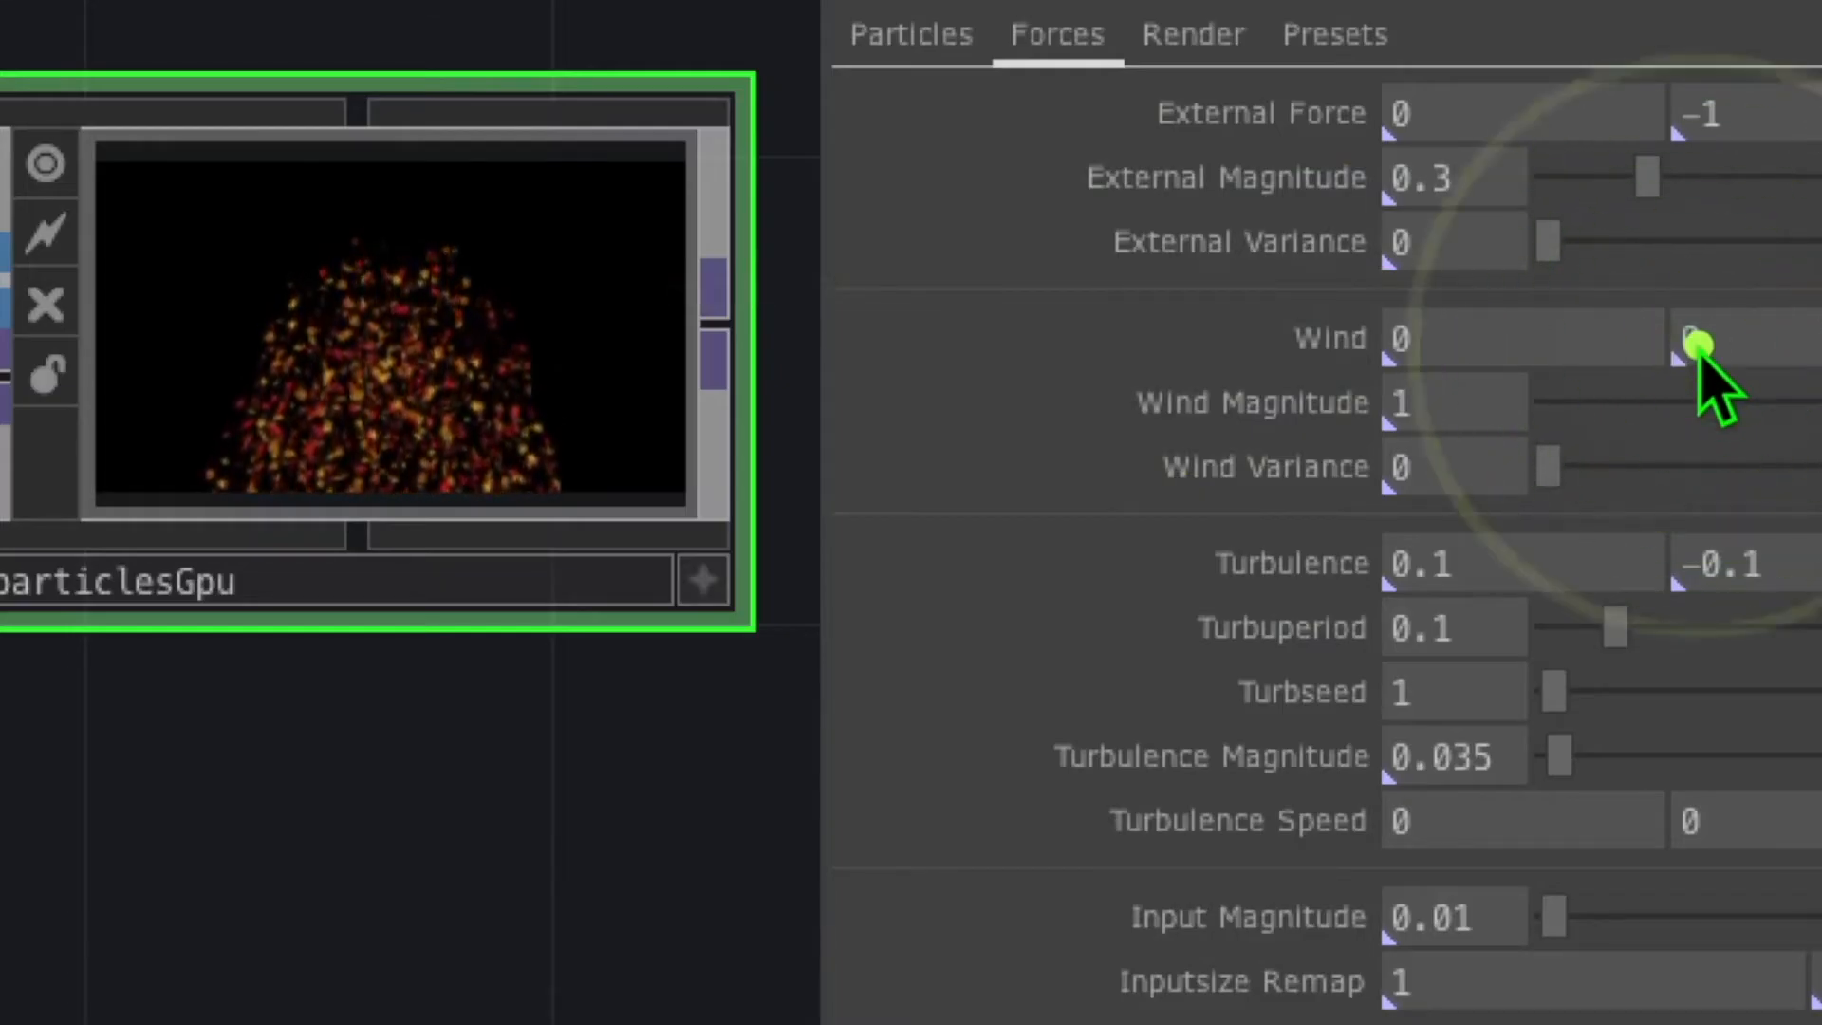
Enter 300 as particlesGpu's second Wind value to squeeze particles into a narrow column
left_click(1698, 343)
type("300")
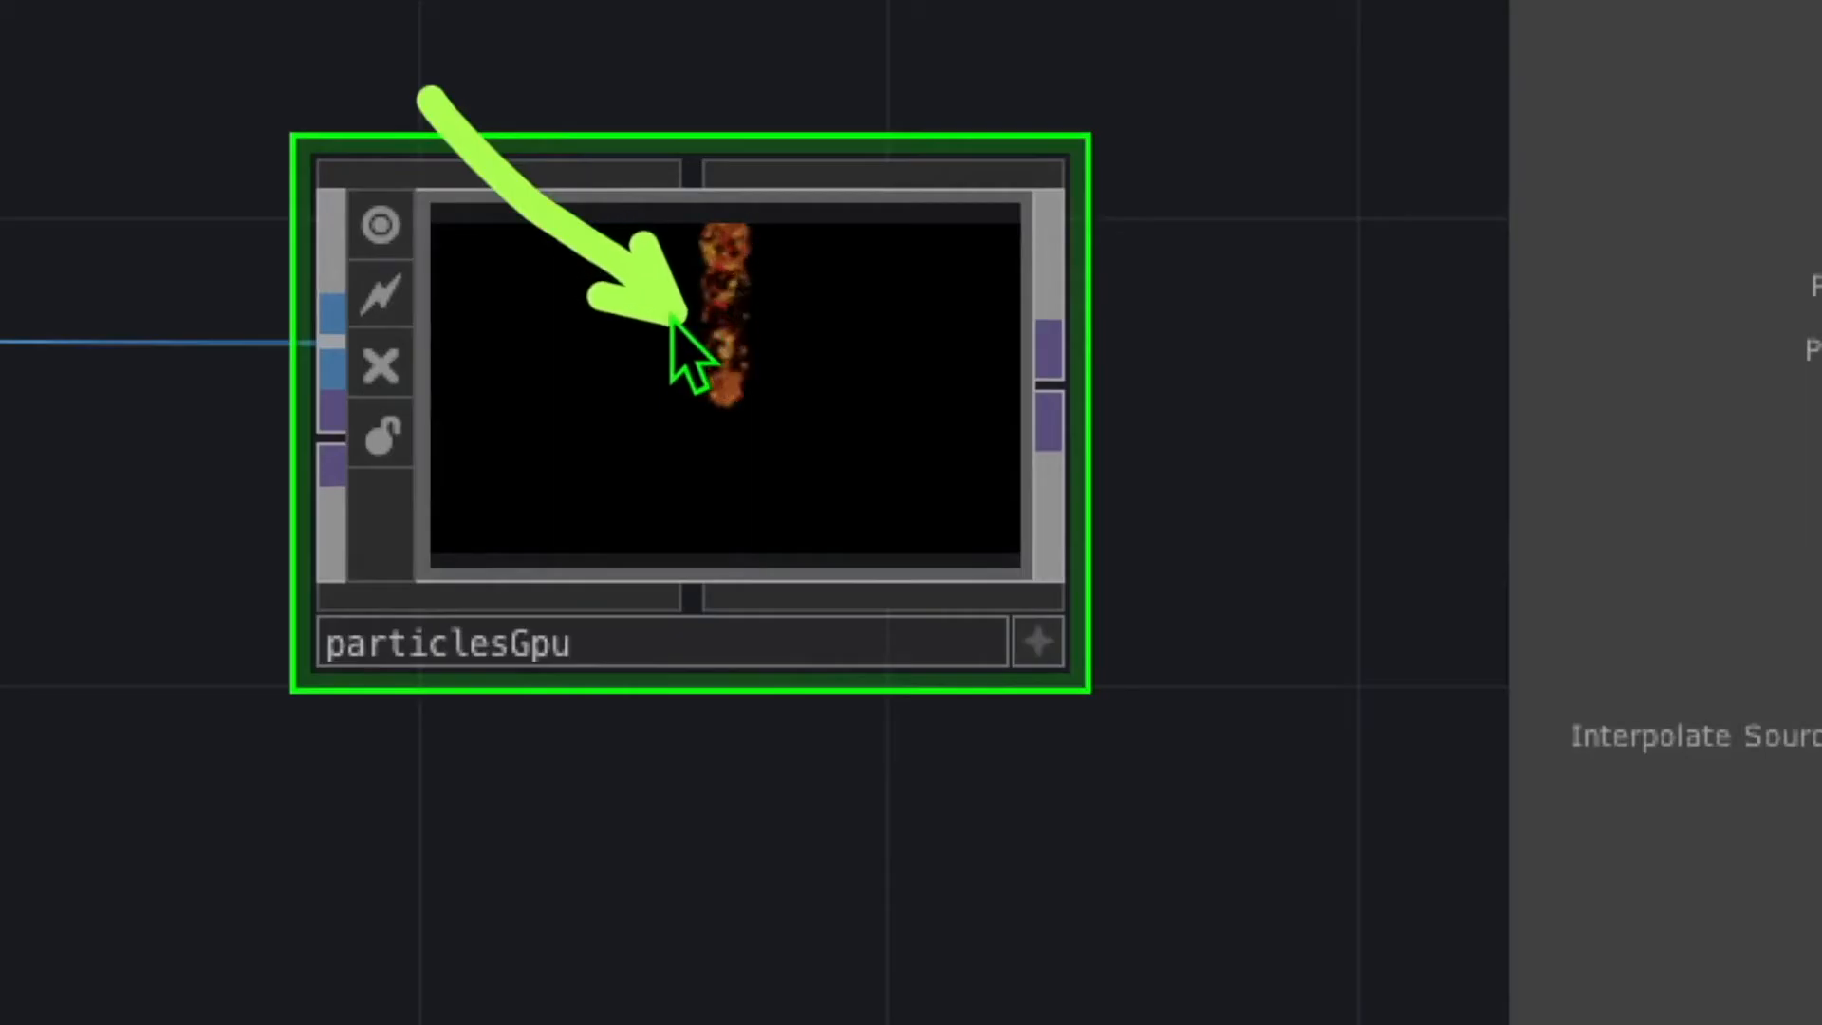
left_click_drag(577, 339, 681, 353)
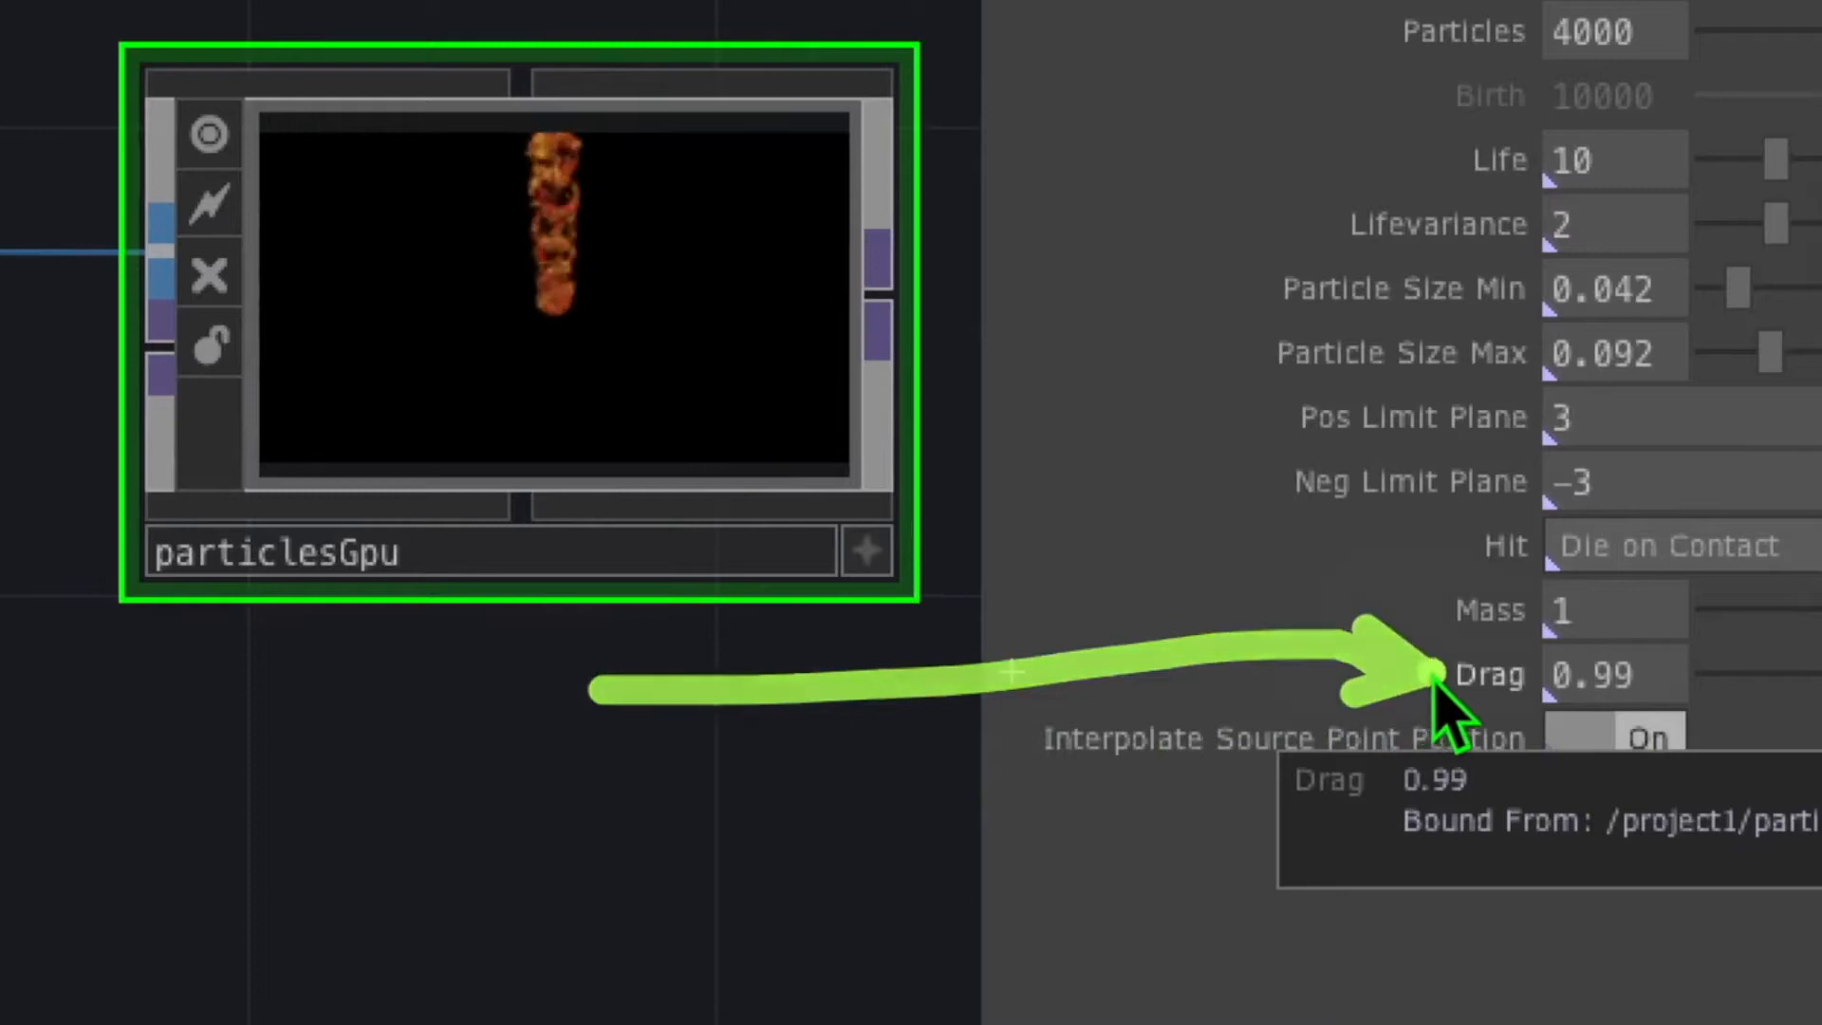
Lower particlesGpu's Drag from 0.99 to 0.4
left_click(1469, 679)
left_click(1516, 680)
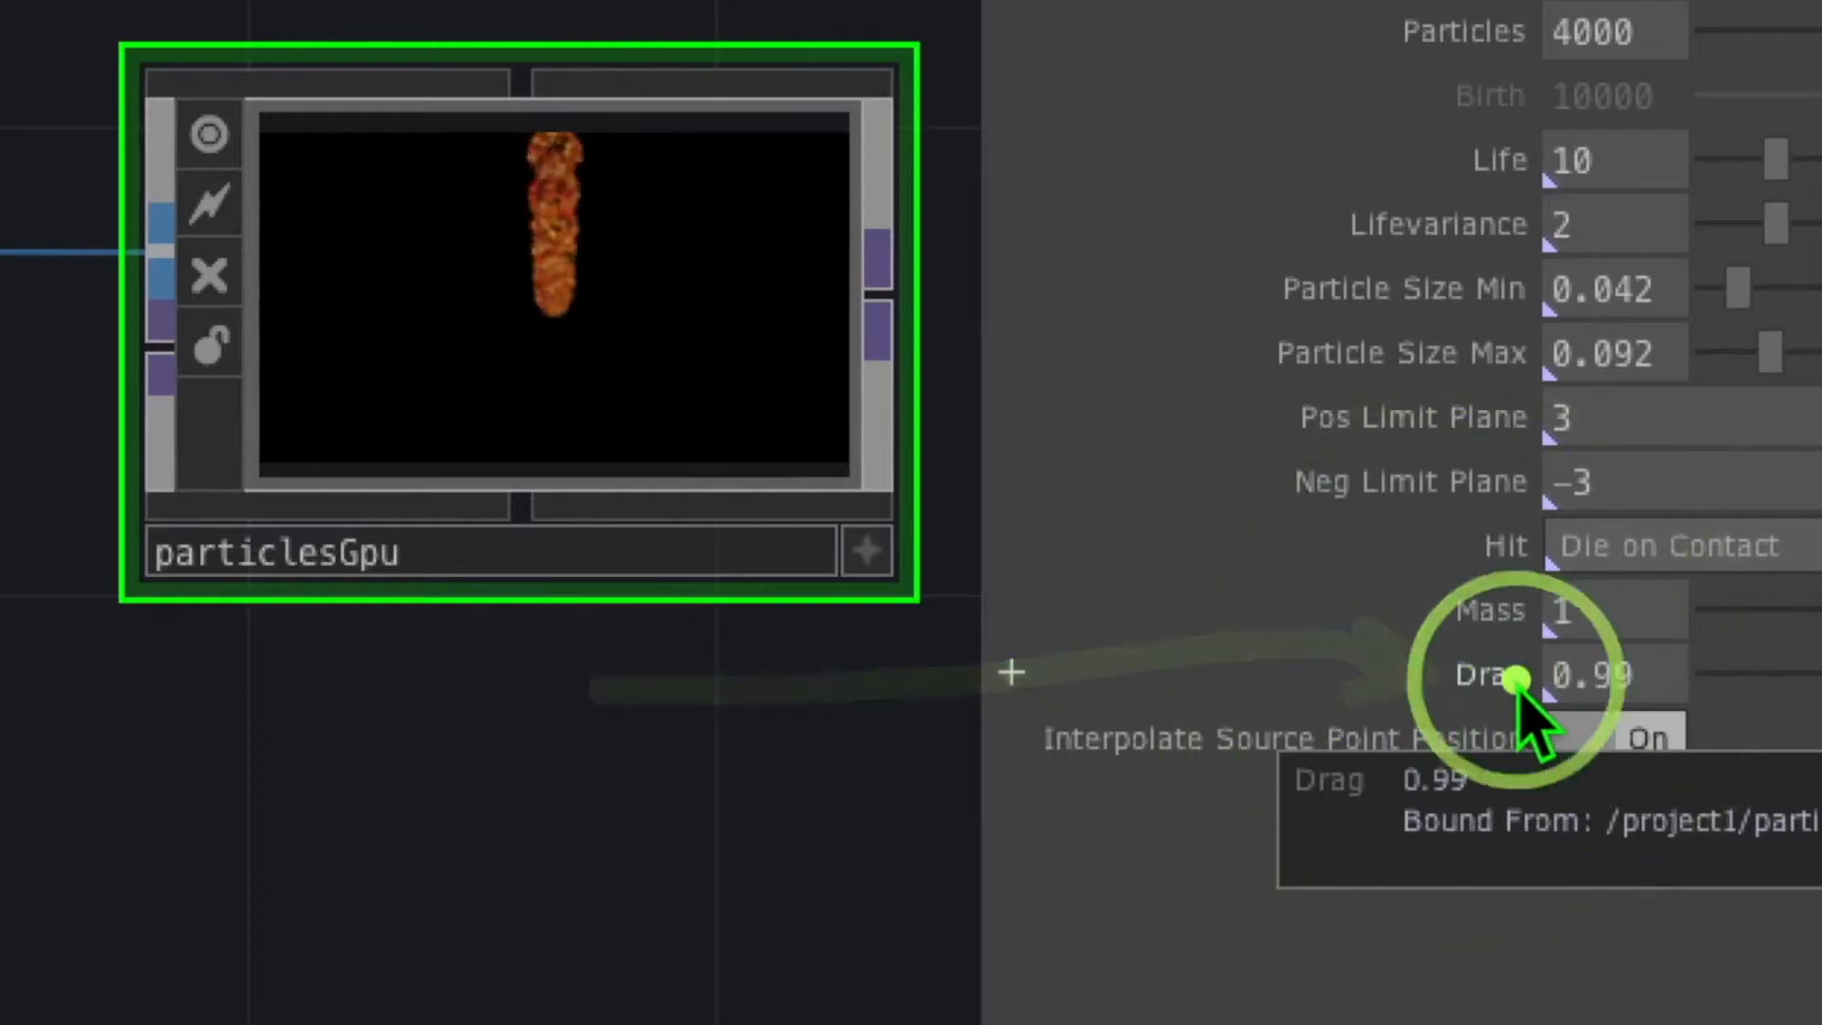
left_click(1630, 679)
key("BackSpace")
key("BackSpace")
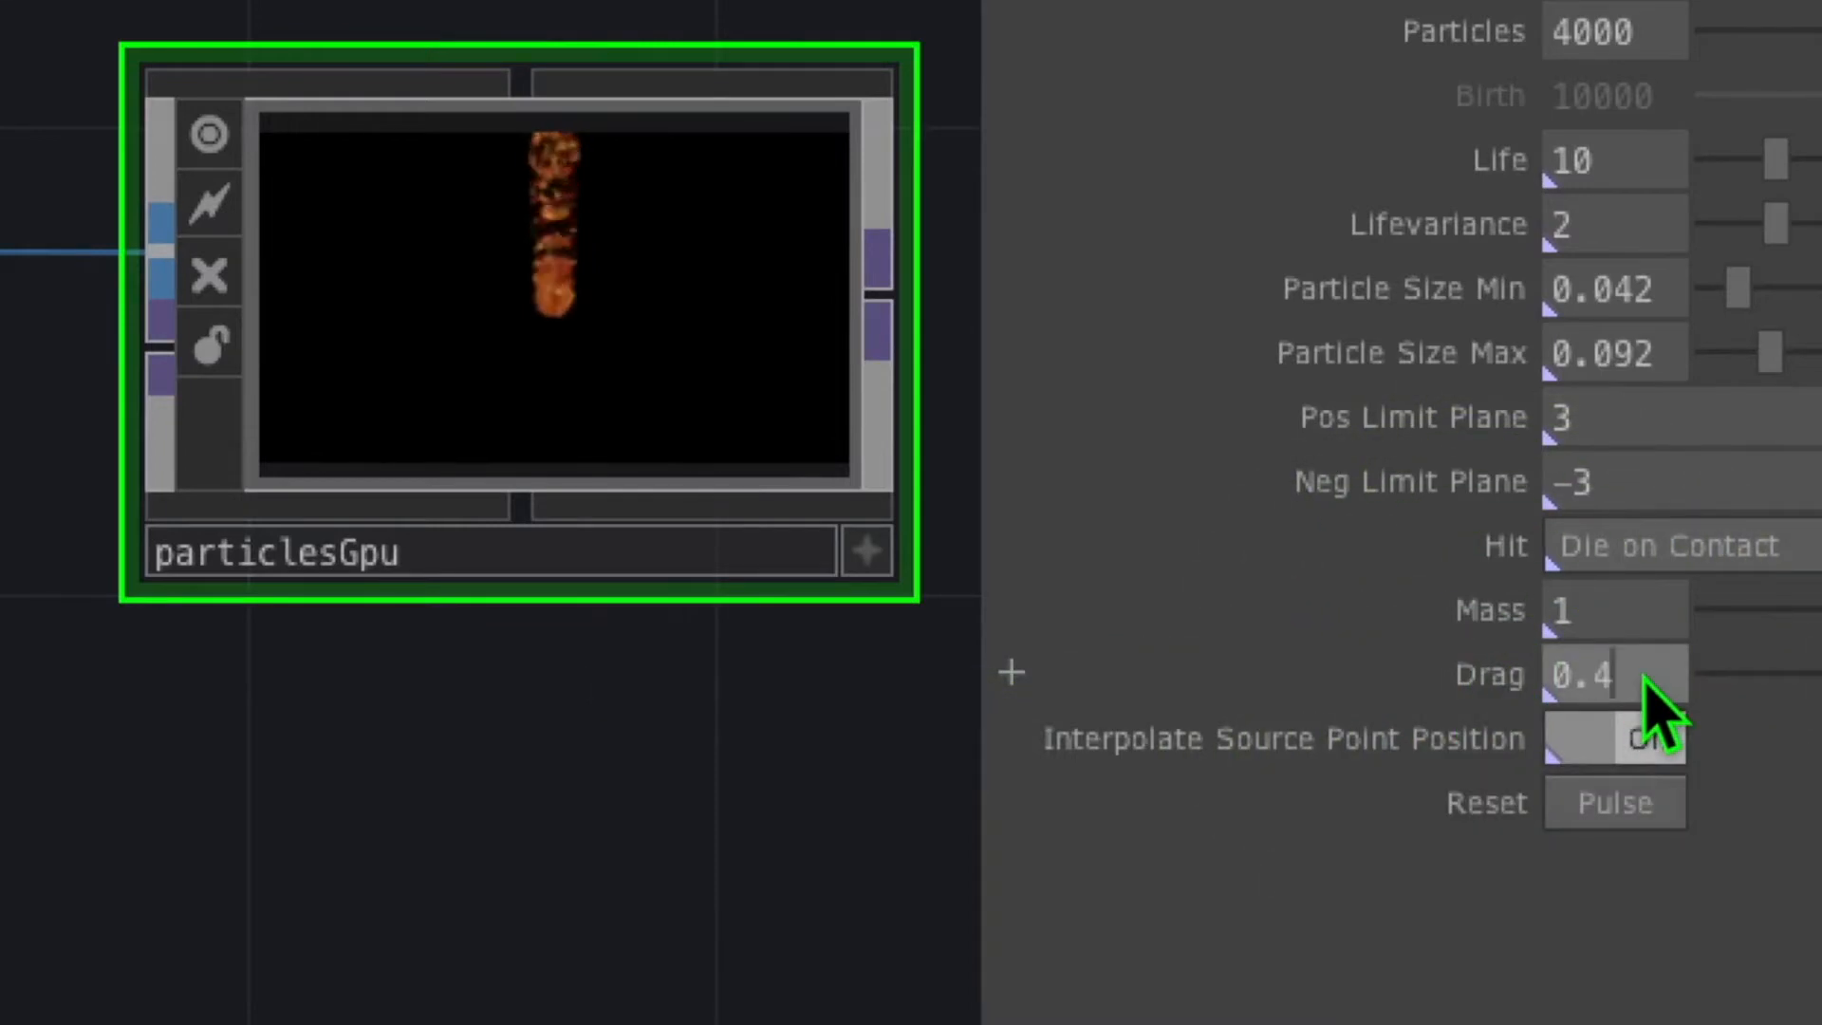
mouse_move(1437, 676)
left_mouse_down()
mouse_move(883, 578)
mouse_move(651, 386)
left_mouse_up()
Set the particle Mass to 0.17
left_click_drag(391, 386, 501, 323)
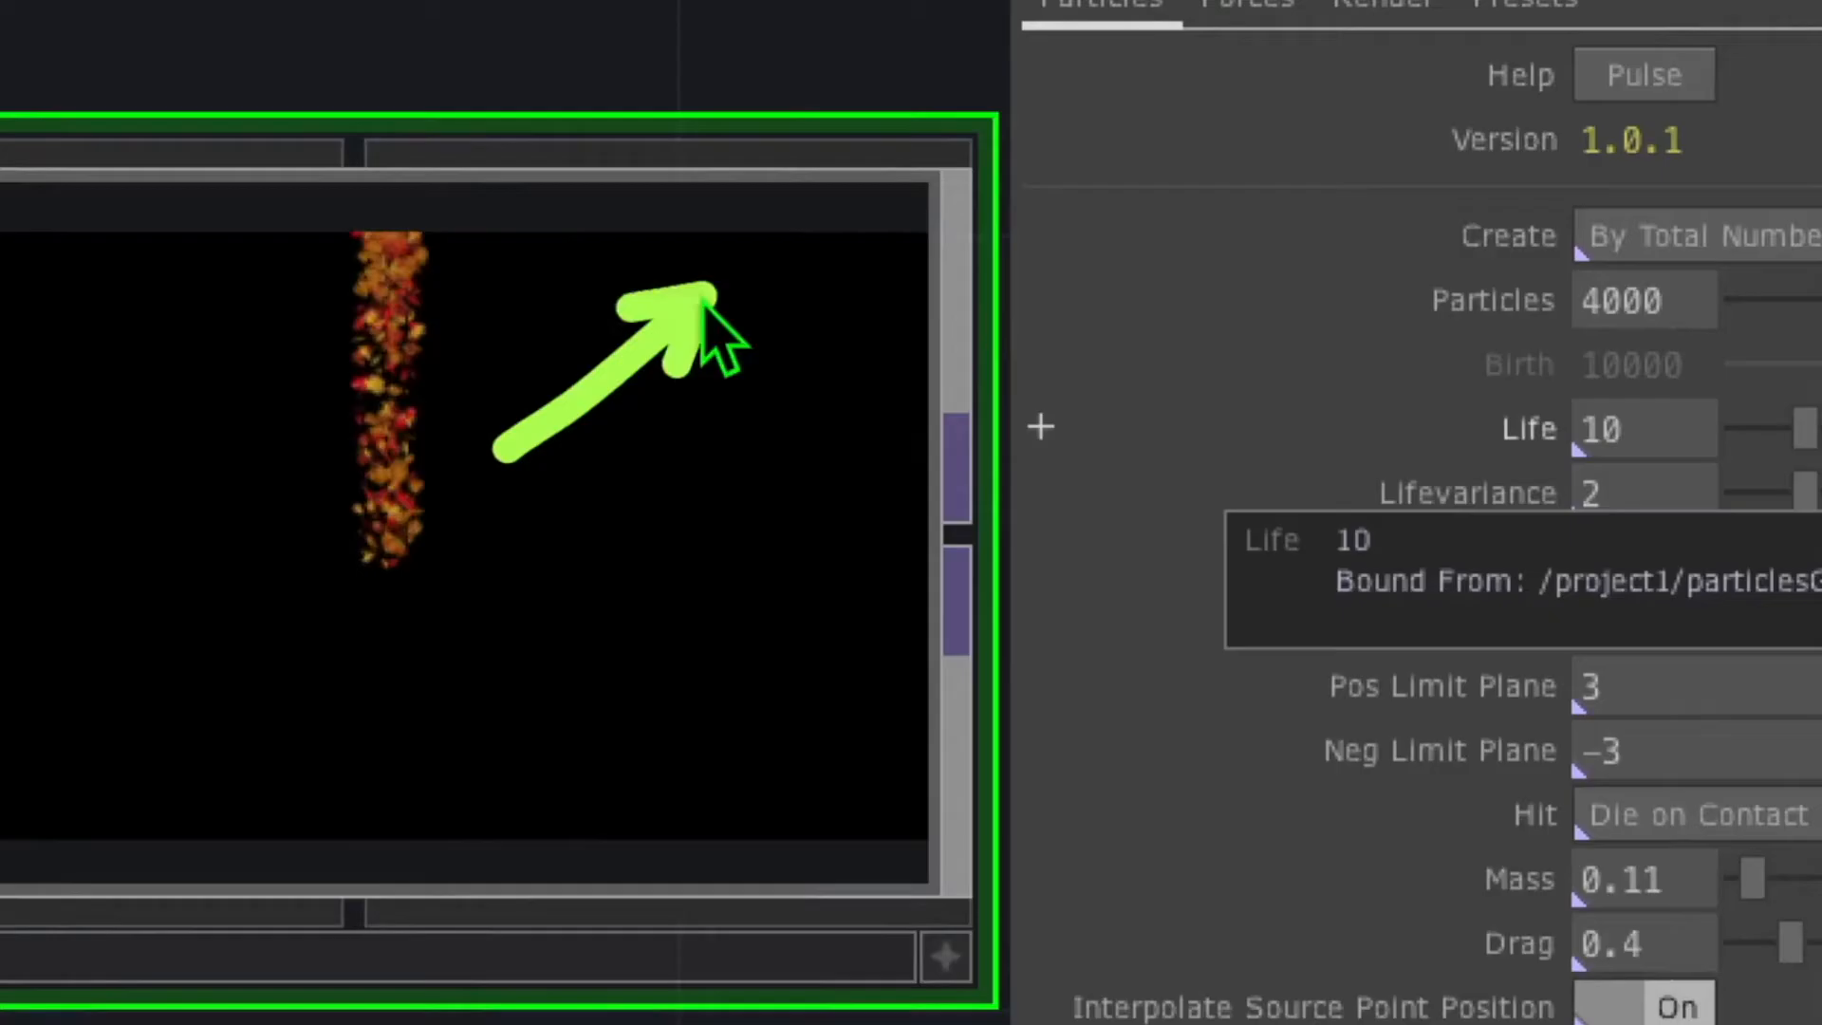
mouse_move(708, 305)
left_mouse_down()
mouse_move(1051, 83)
mouse_move(1354, 604)
mouse_move(1457, 831)
mouse_move(1475, 825)
left_mouse_up()
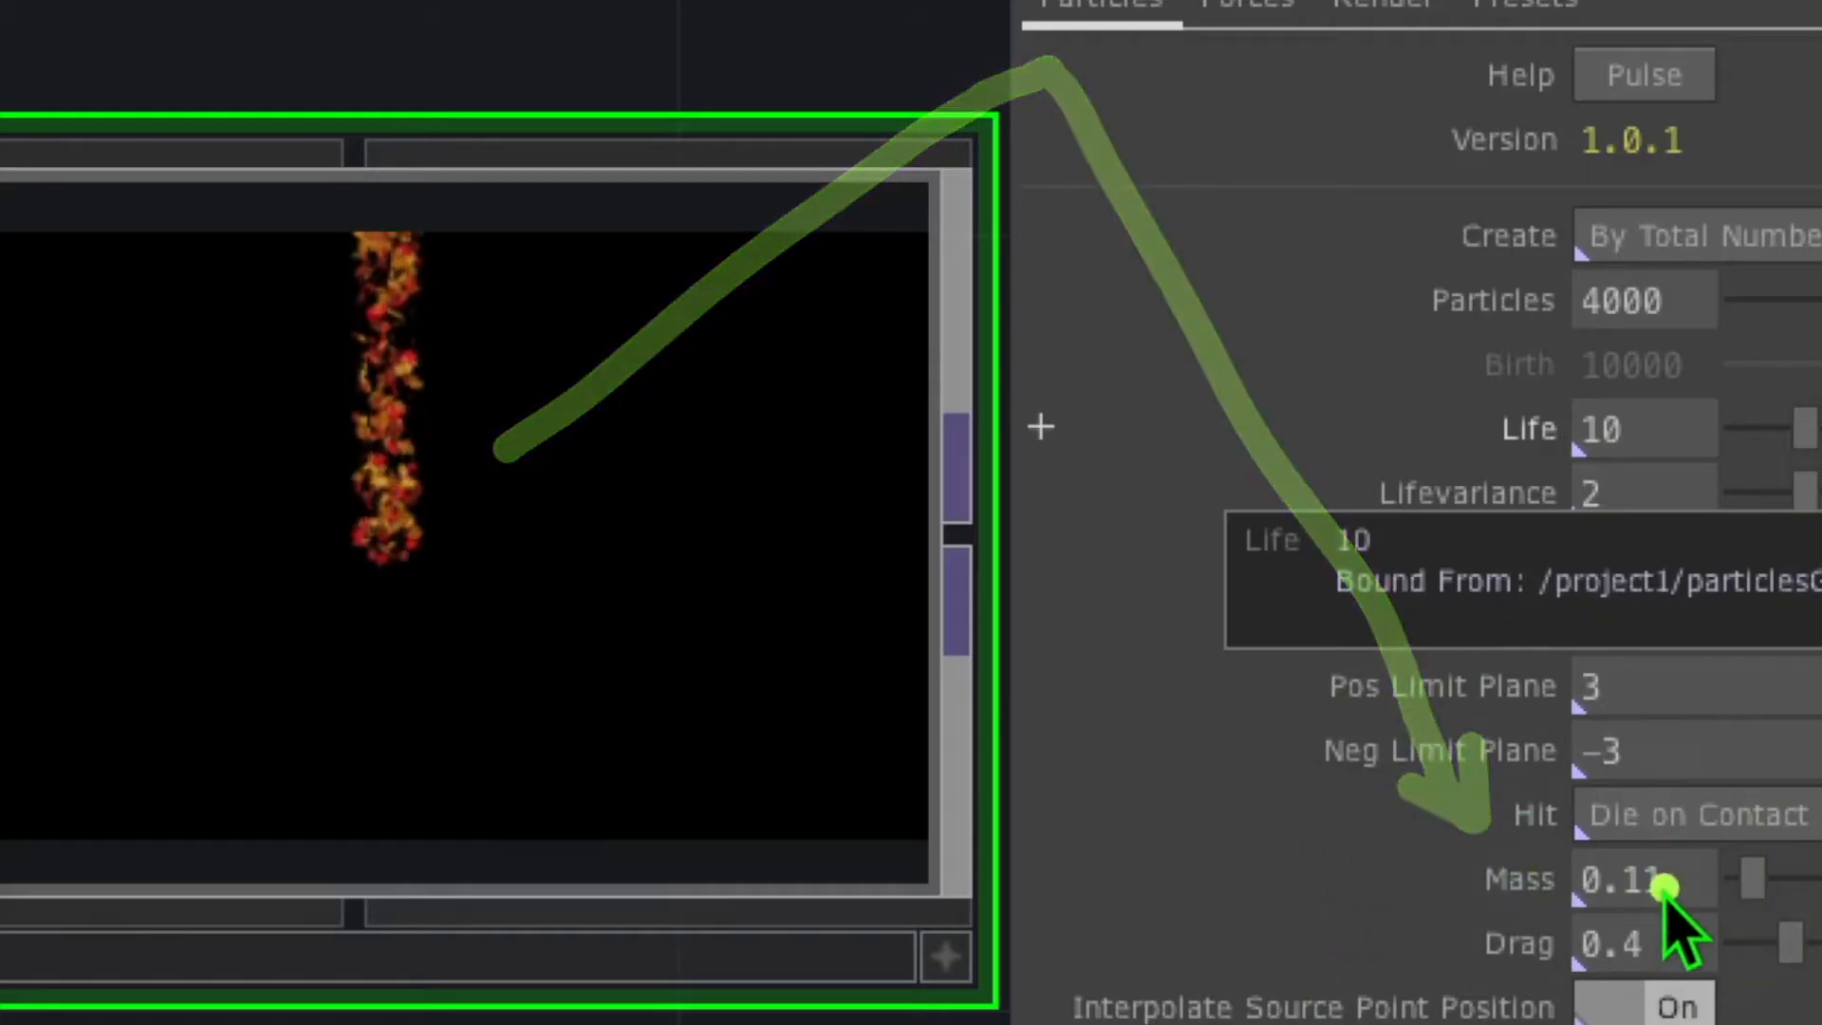
left_click(1687, 887)
key("BackSpace")
type("7")
left_click_drag(871, 467, 862, 226)
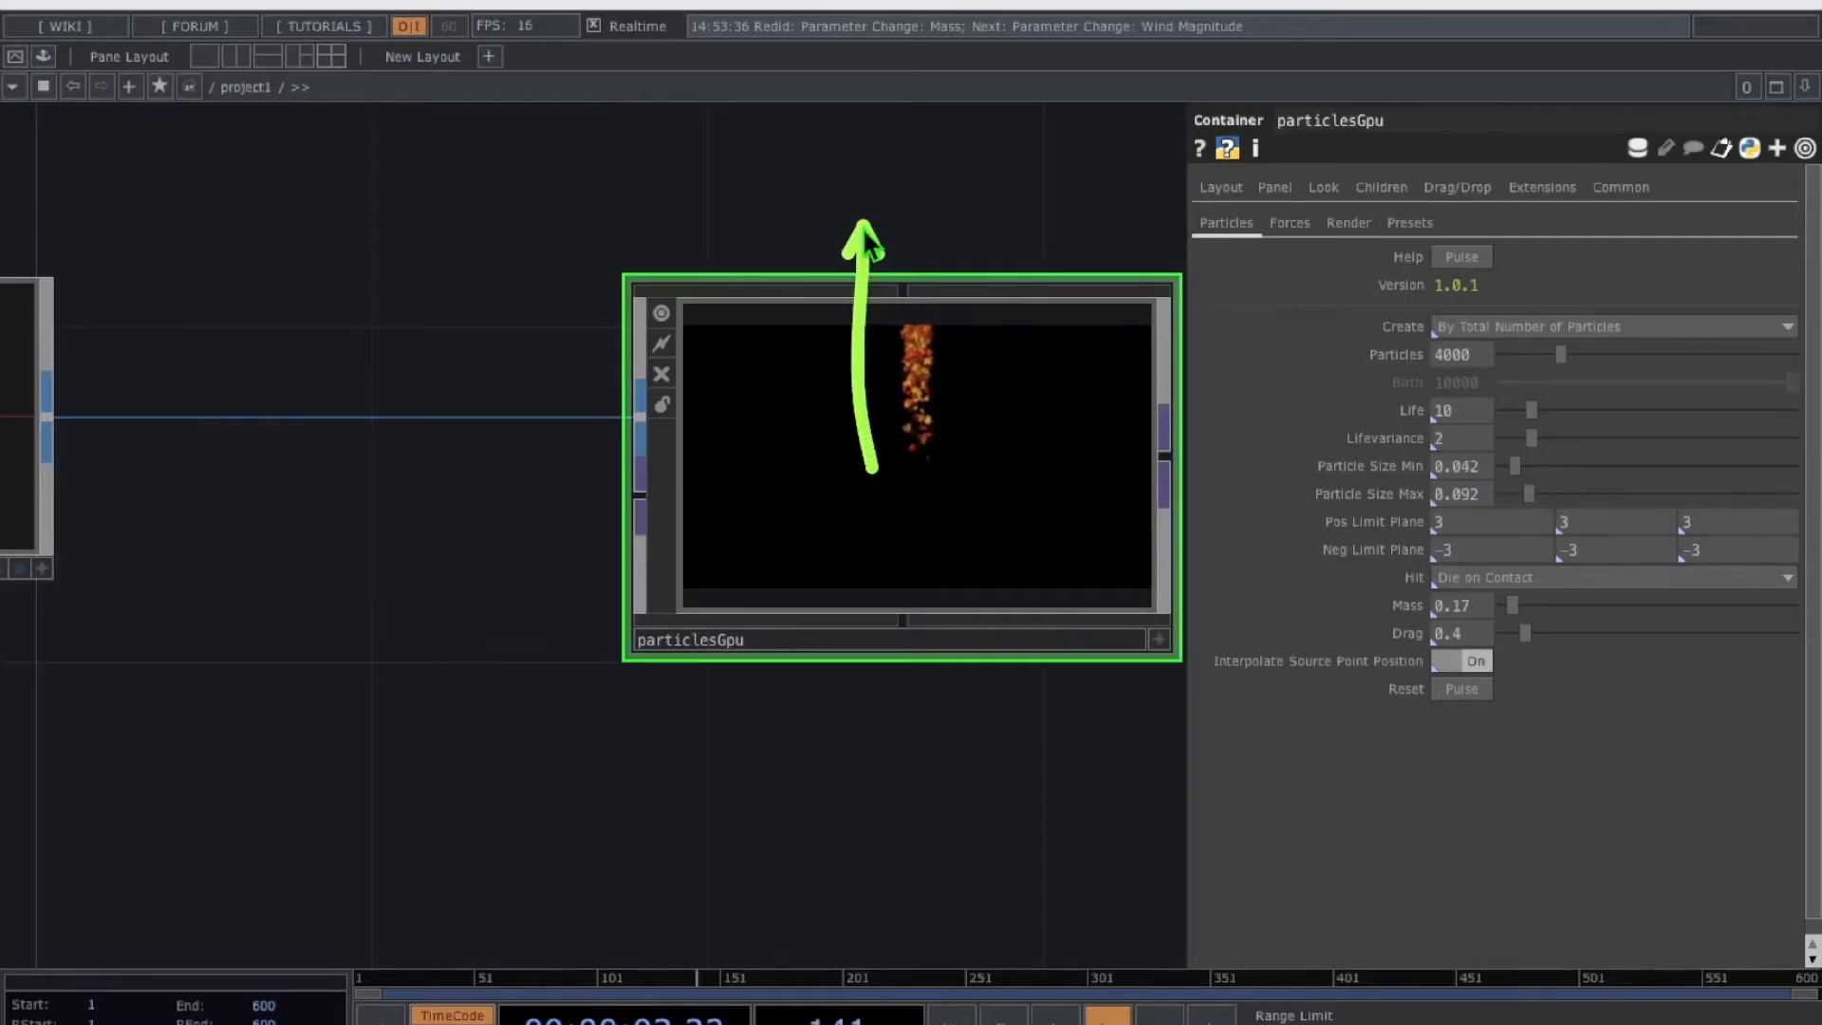
mouse_move(863, 449)
left_mouse_down()
mouse_move(840, 330)
mouse_move(875, 305)
mouse_move(797, 242)
left_mouse_up()
left_click_drag(853, 505, 925, 448)
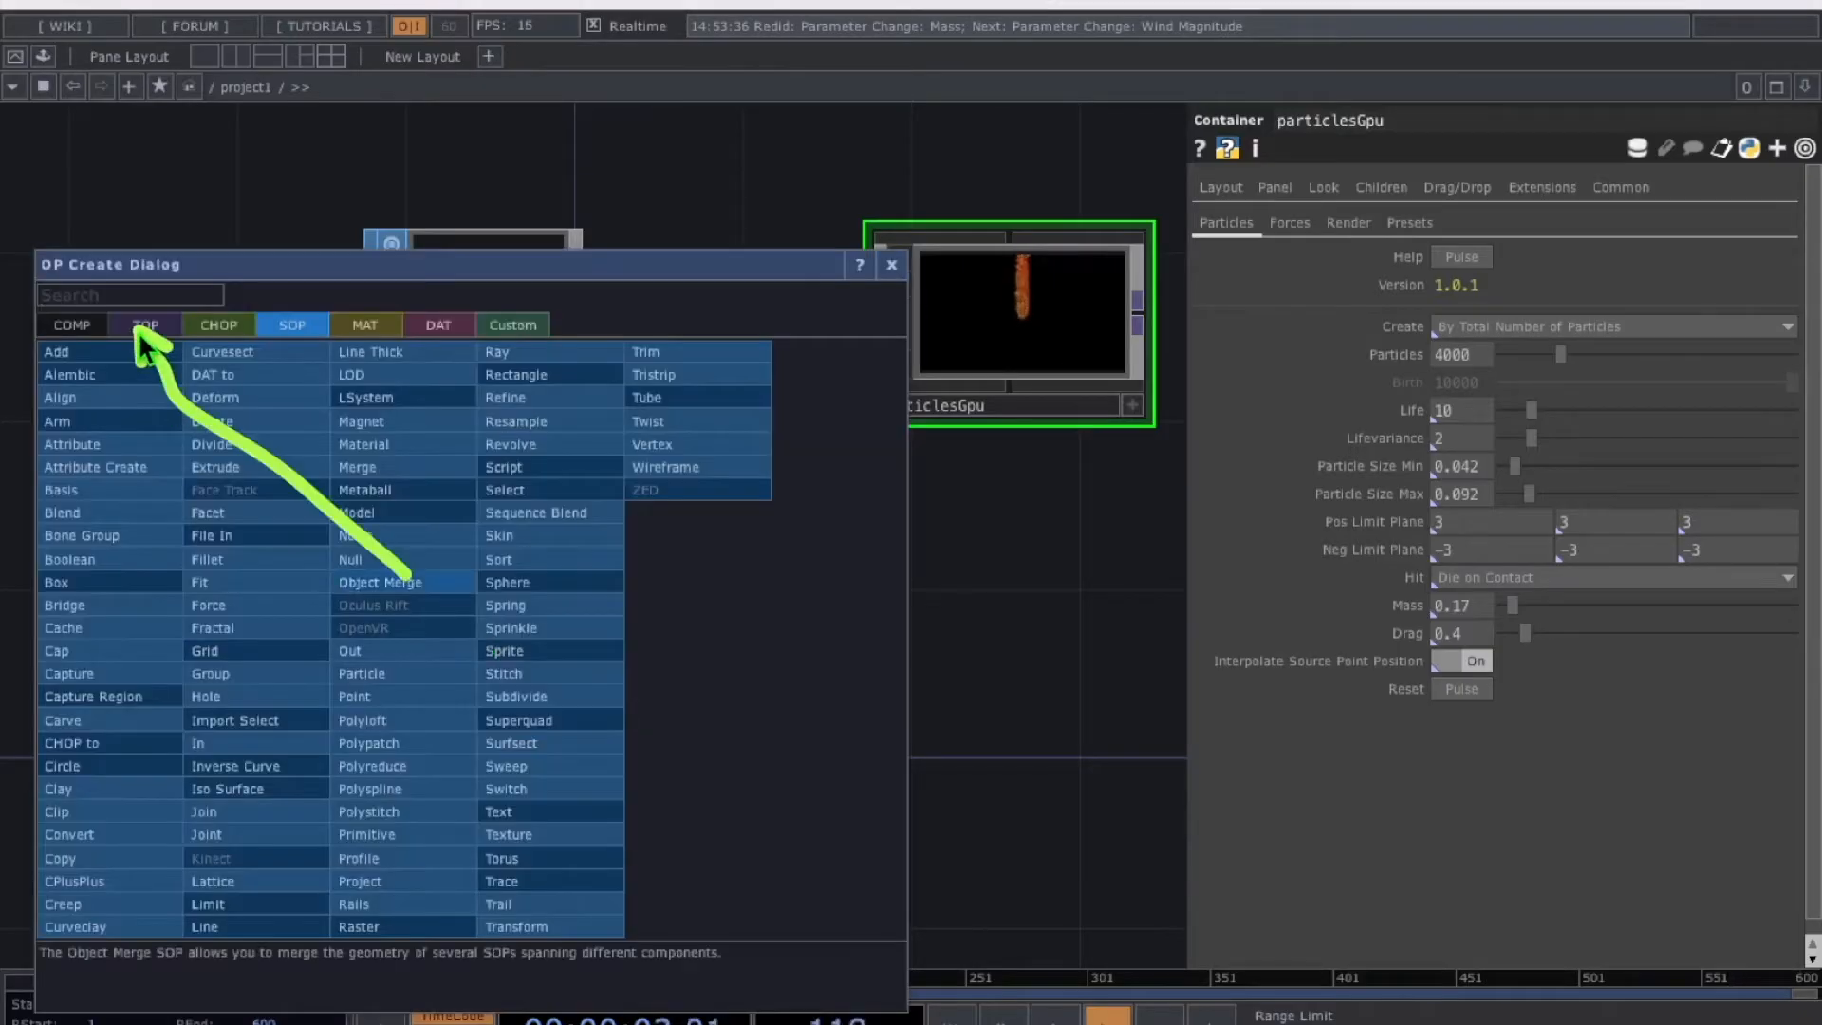
Create noise1 below sphere1 with Monochrome turned off
left_click(139, 330)
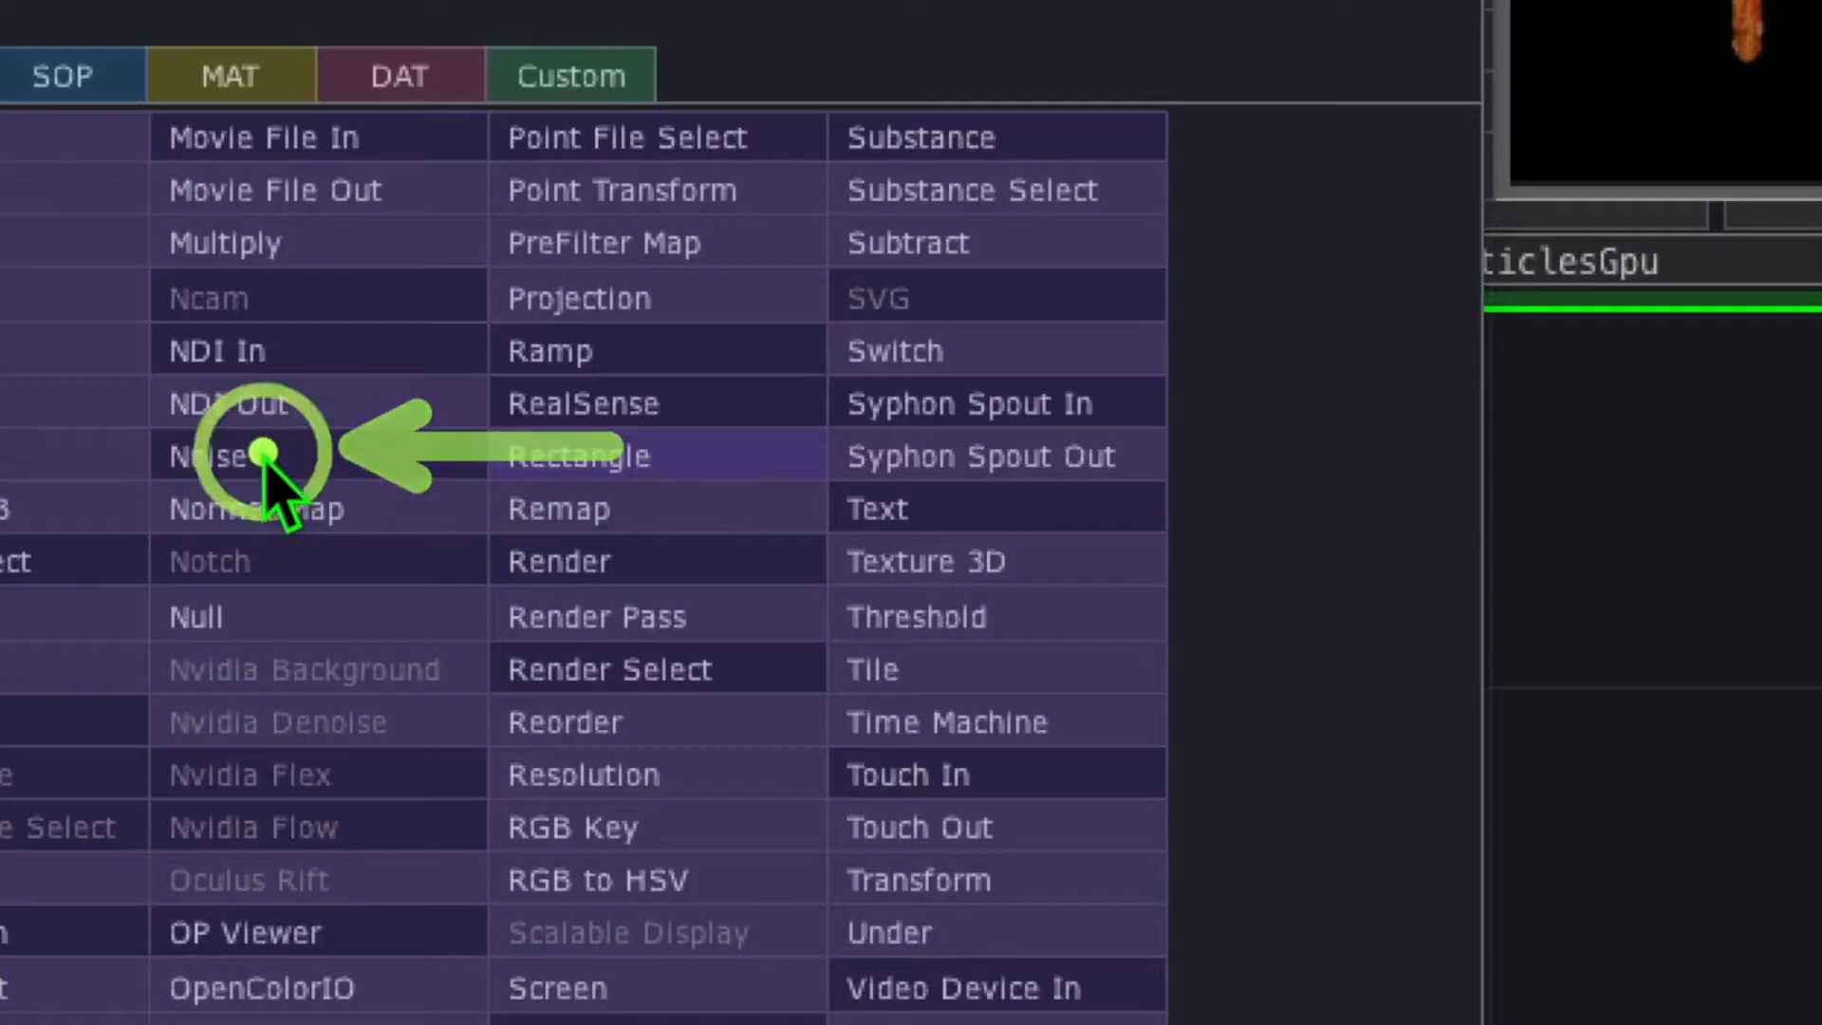
left_click(394, 485)
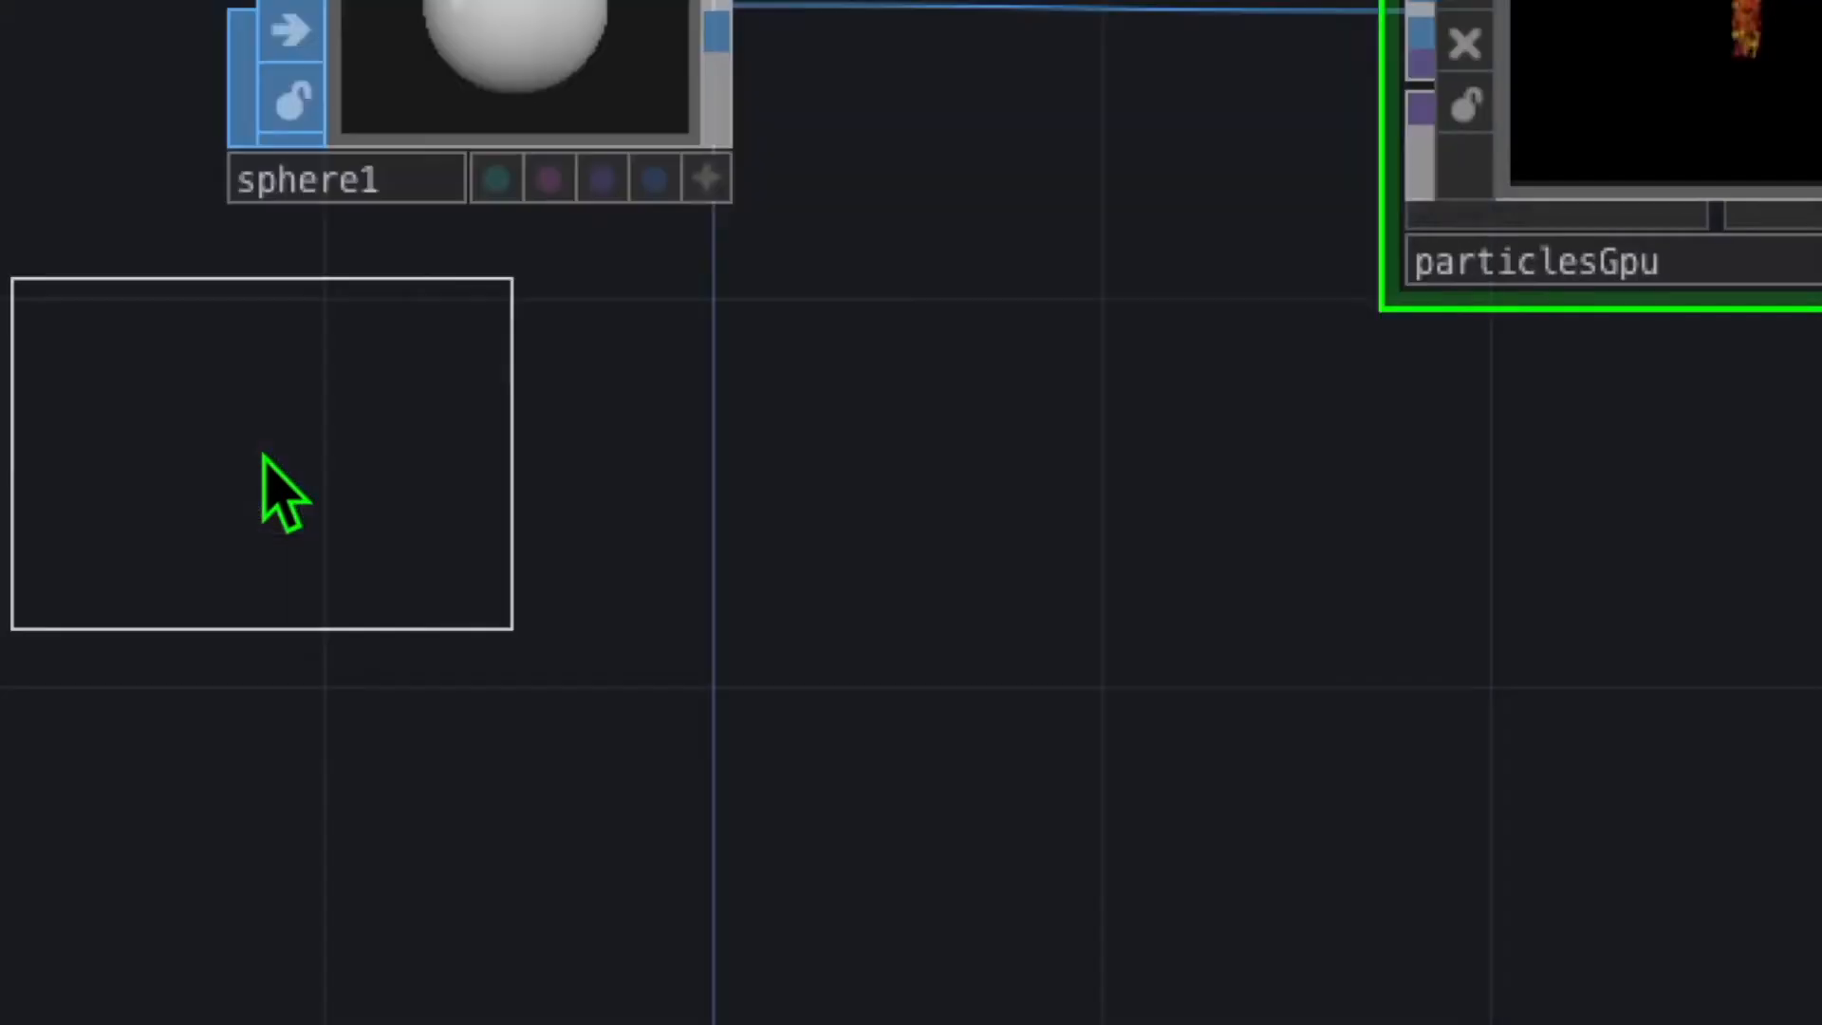
left_click(458, 707)
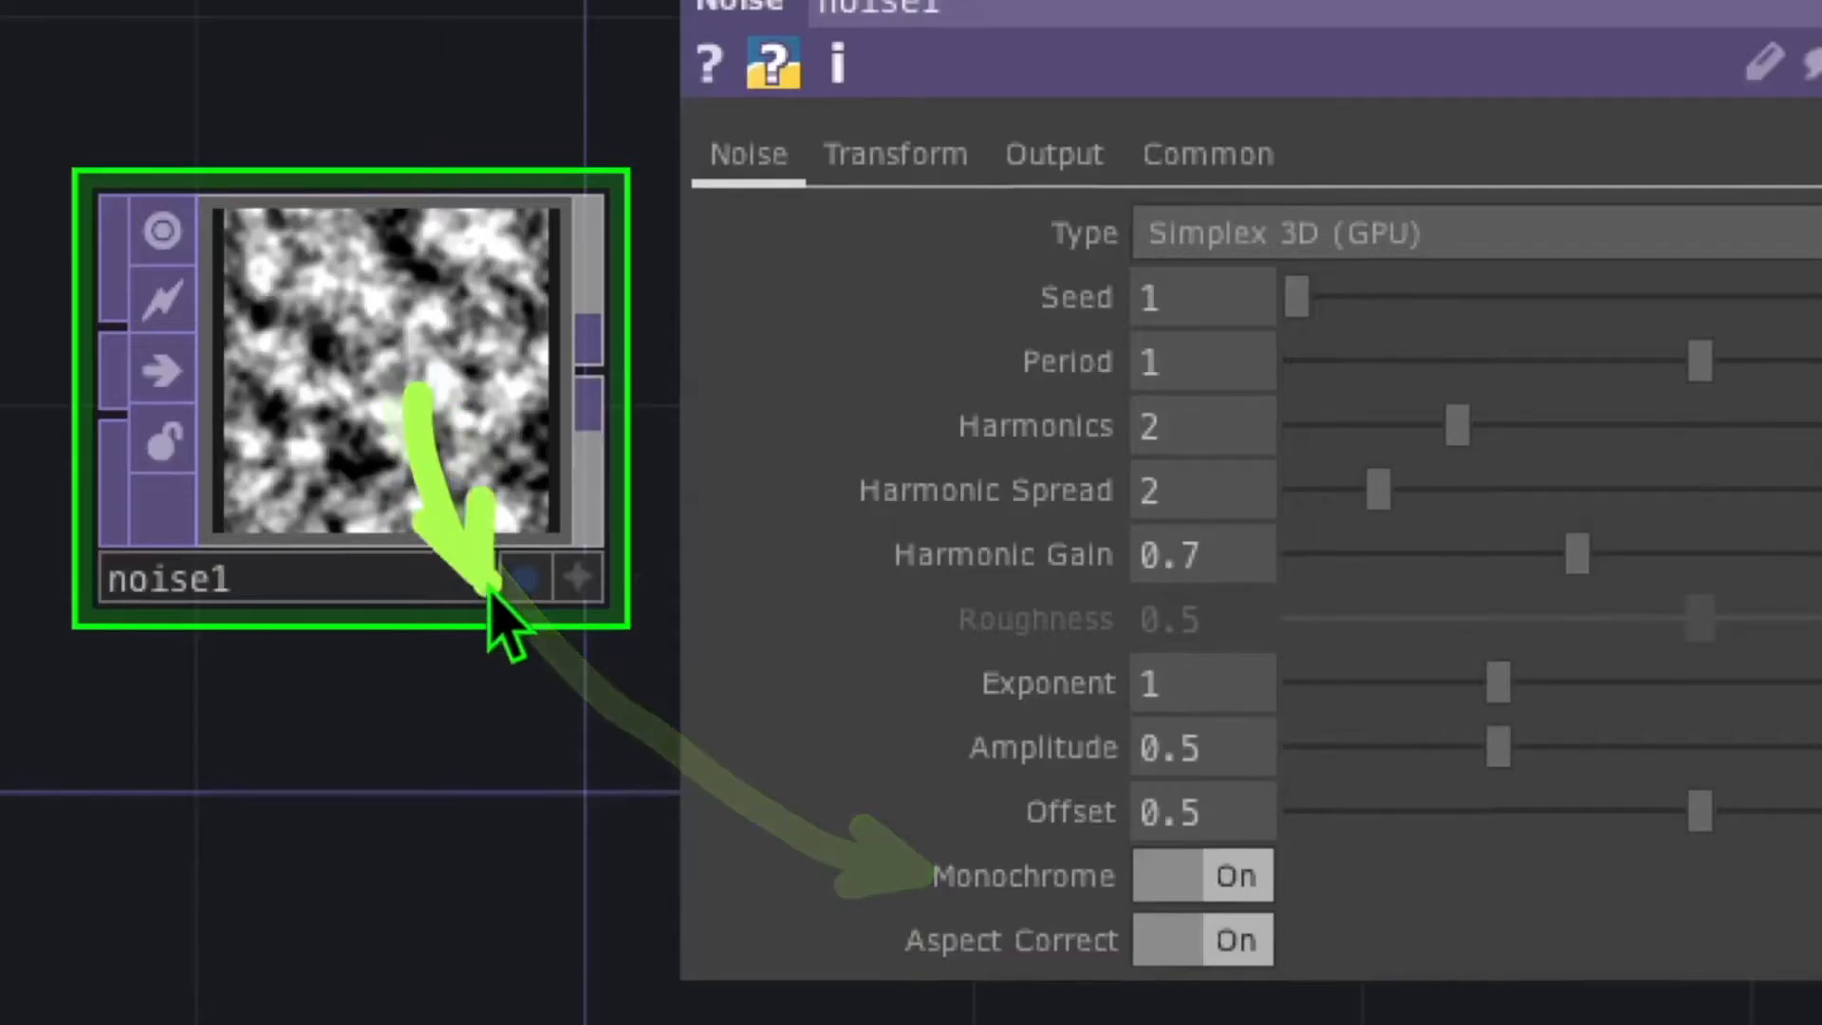
left_click(1217, 887)
mouse_move(715, 450)
left_mouse_down()
mouse_move(1044, 429)
mouse_move(1092, 408)
mouse_move(1180, 302)
left_mouse_up()
Drive noise1's Translate X with absTime.frame/100 and wire it into particlesGpu's second input
left_click(1183, 292)
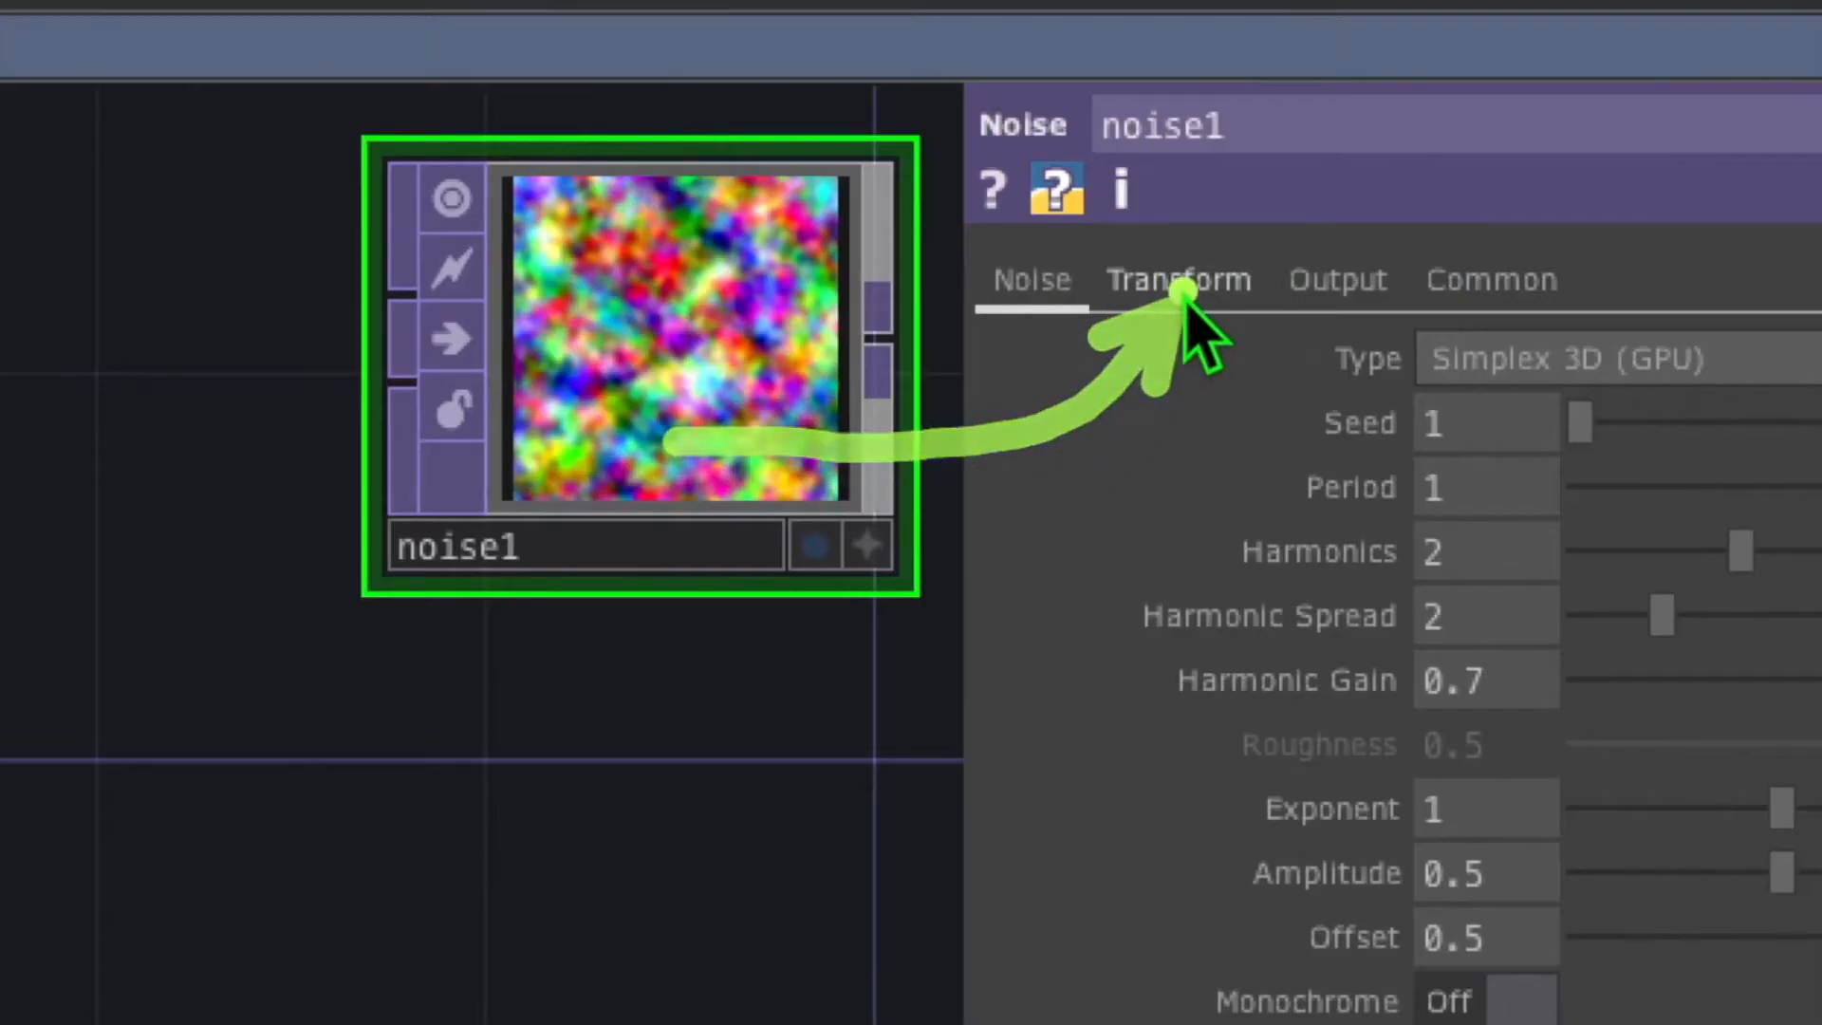
left_click_drag(1044, 486, 1236, 489)
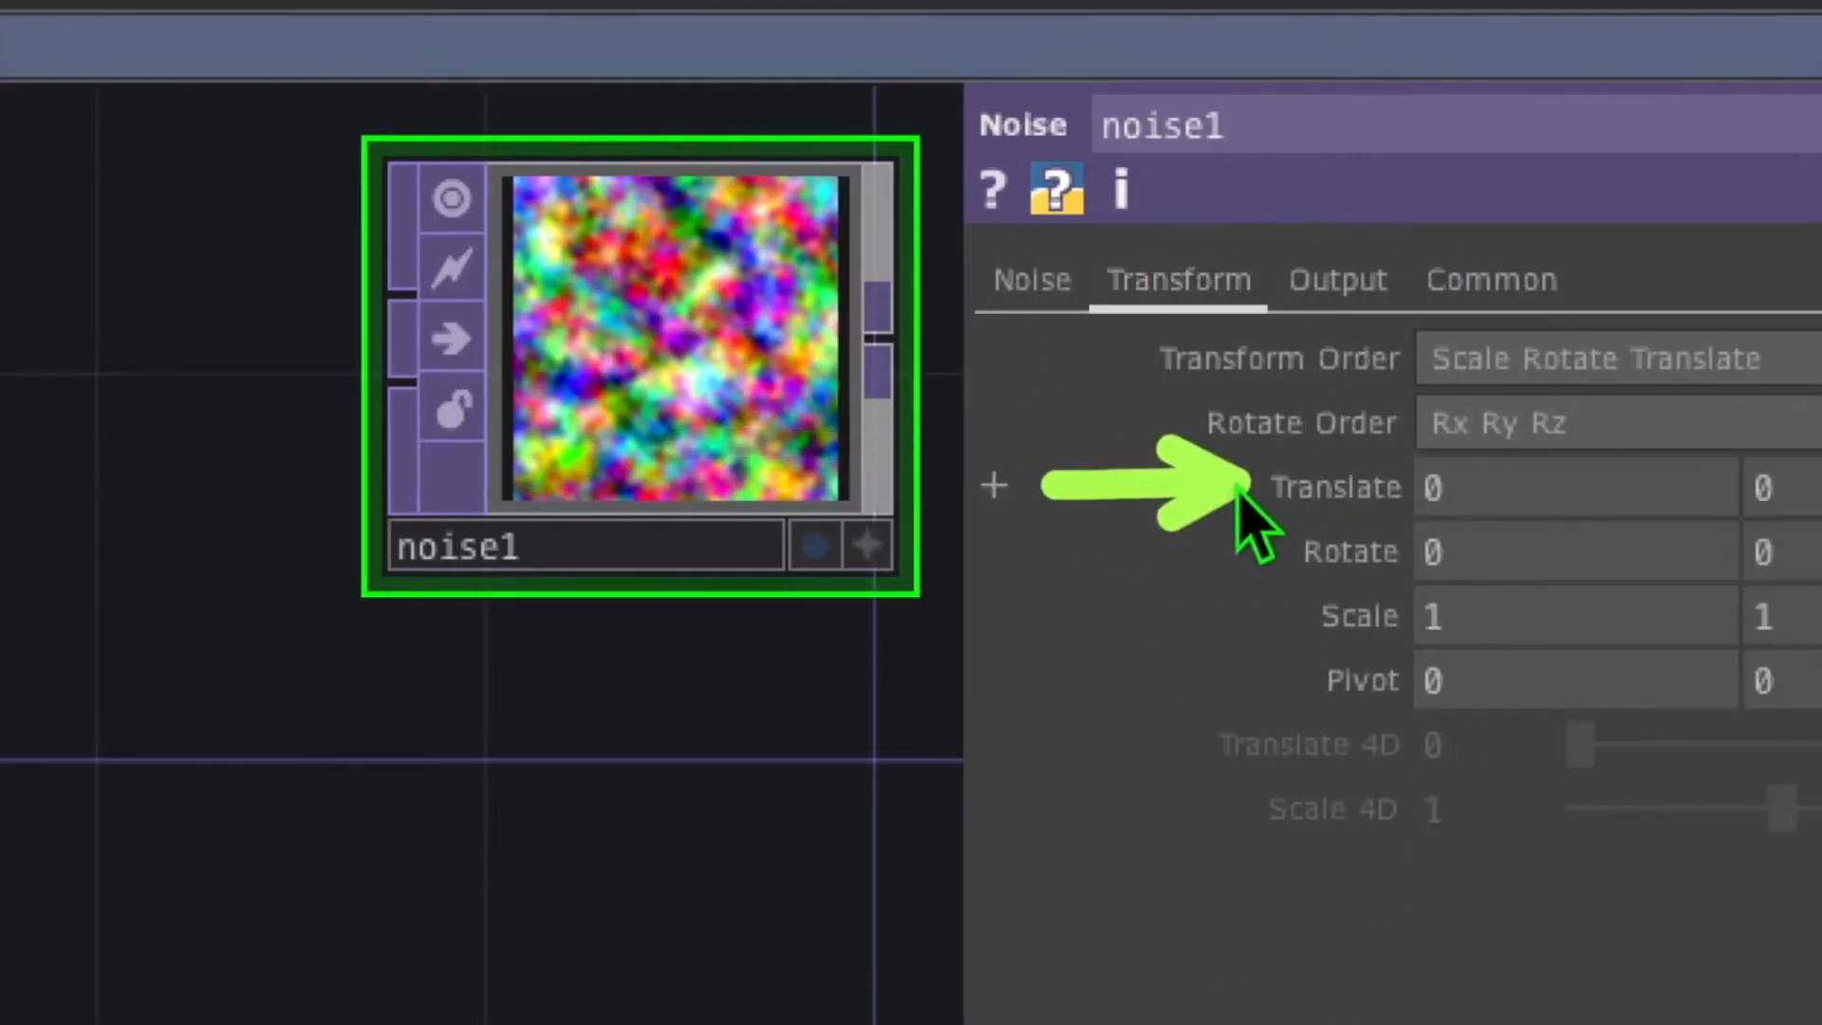
left_click(1444, 486)
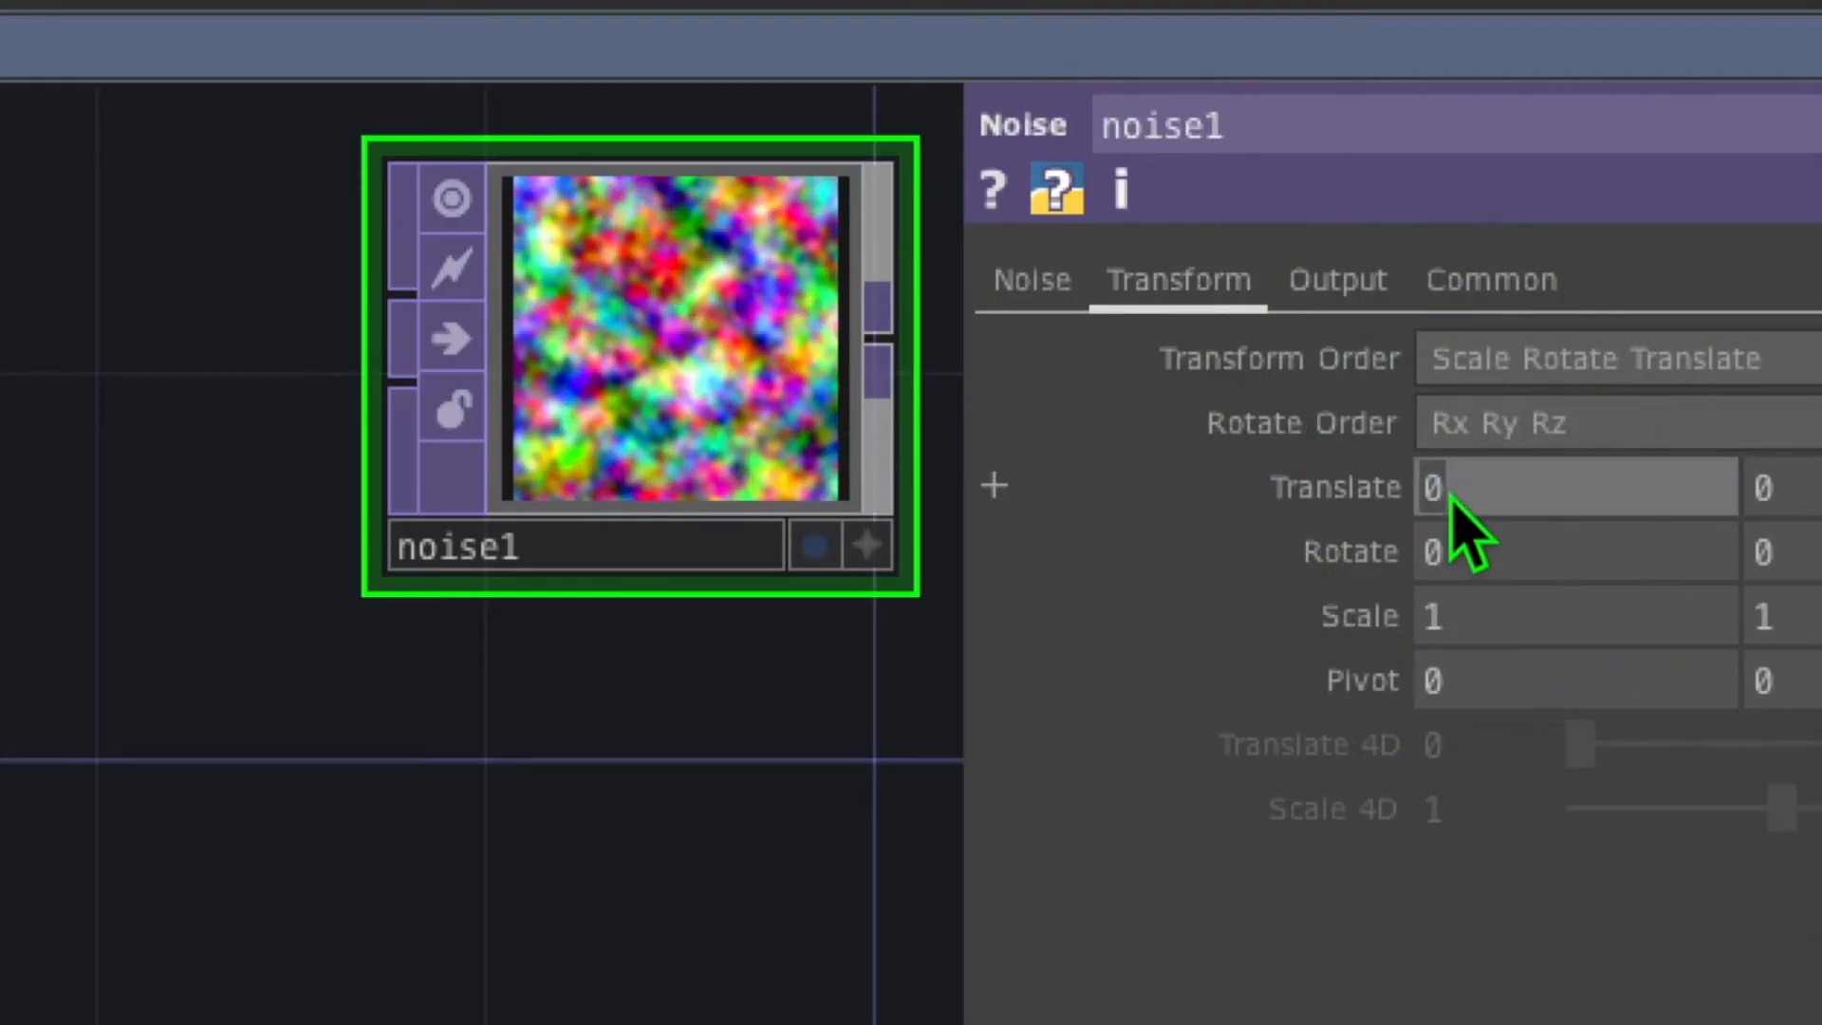
type("absTime.frame/100")
key("Return")
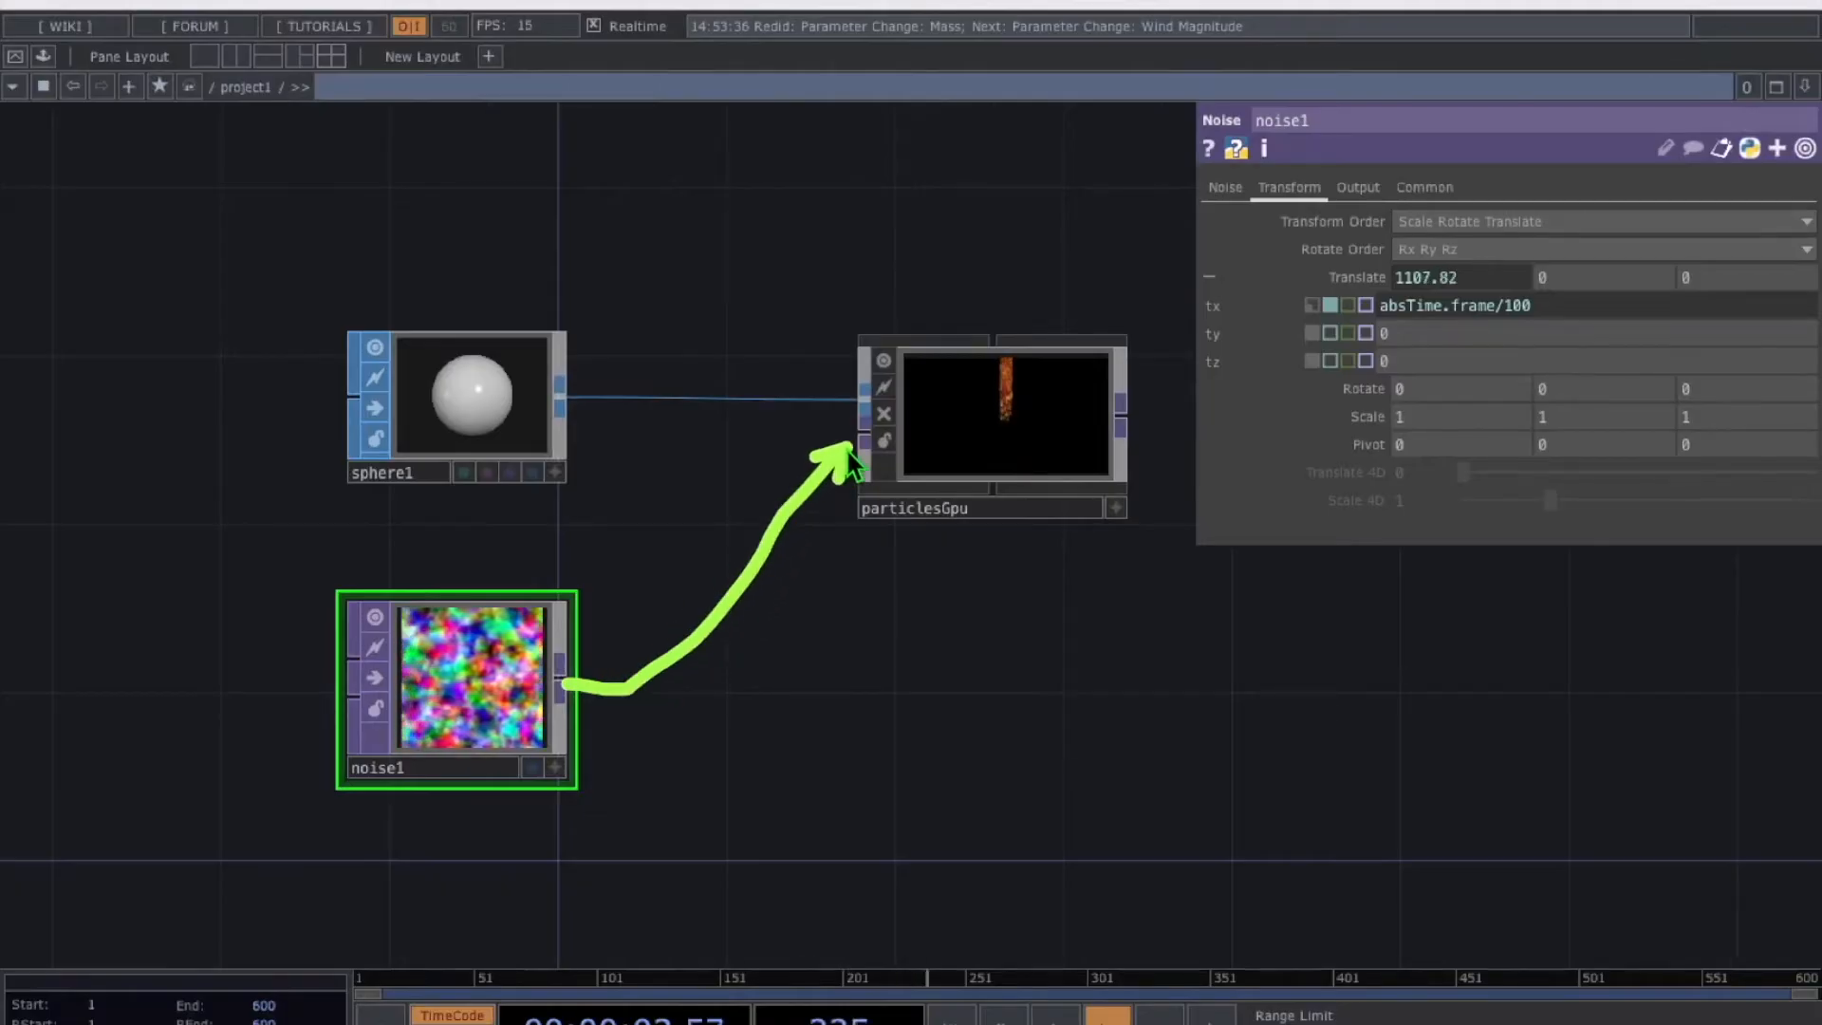
mouse_move(560, 677)
left_mouse_down()
mouse_move(829, 446)
mouse_move(862, 440)
left_mouse_up()
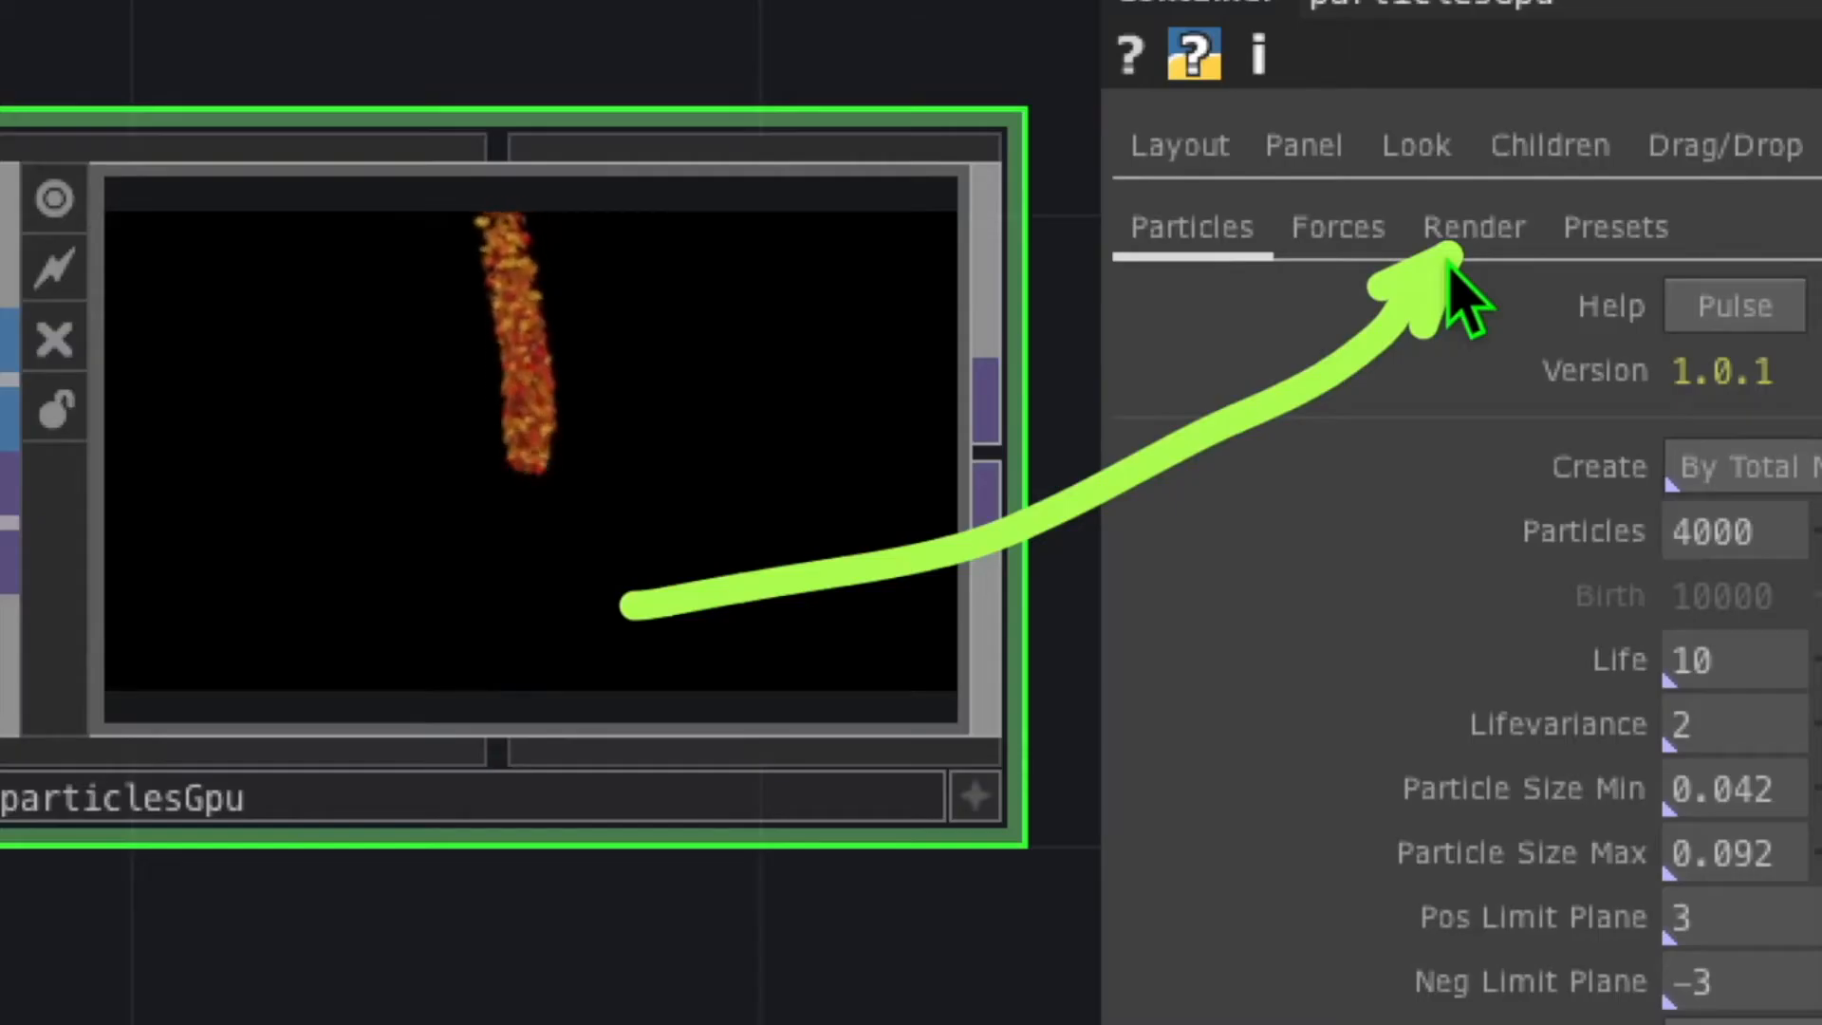
Switch particlesGpu's render Texture from Leaf to Circle
left_click(1457, 237)
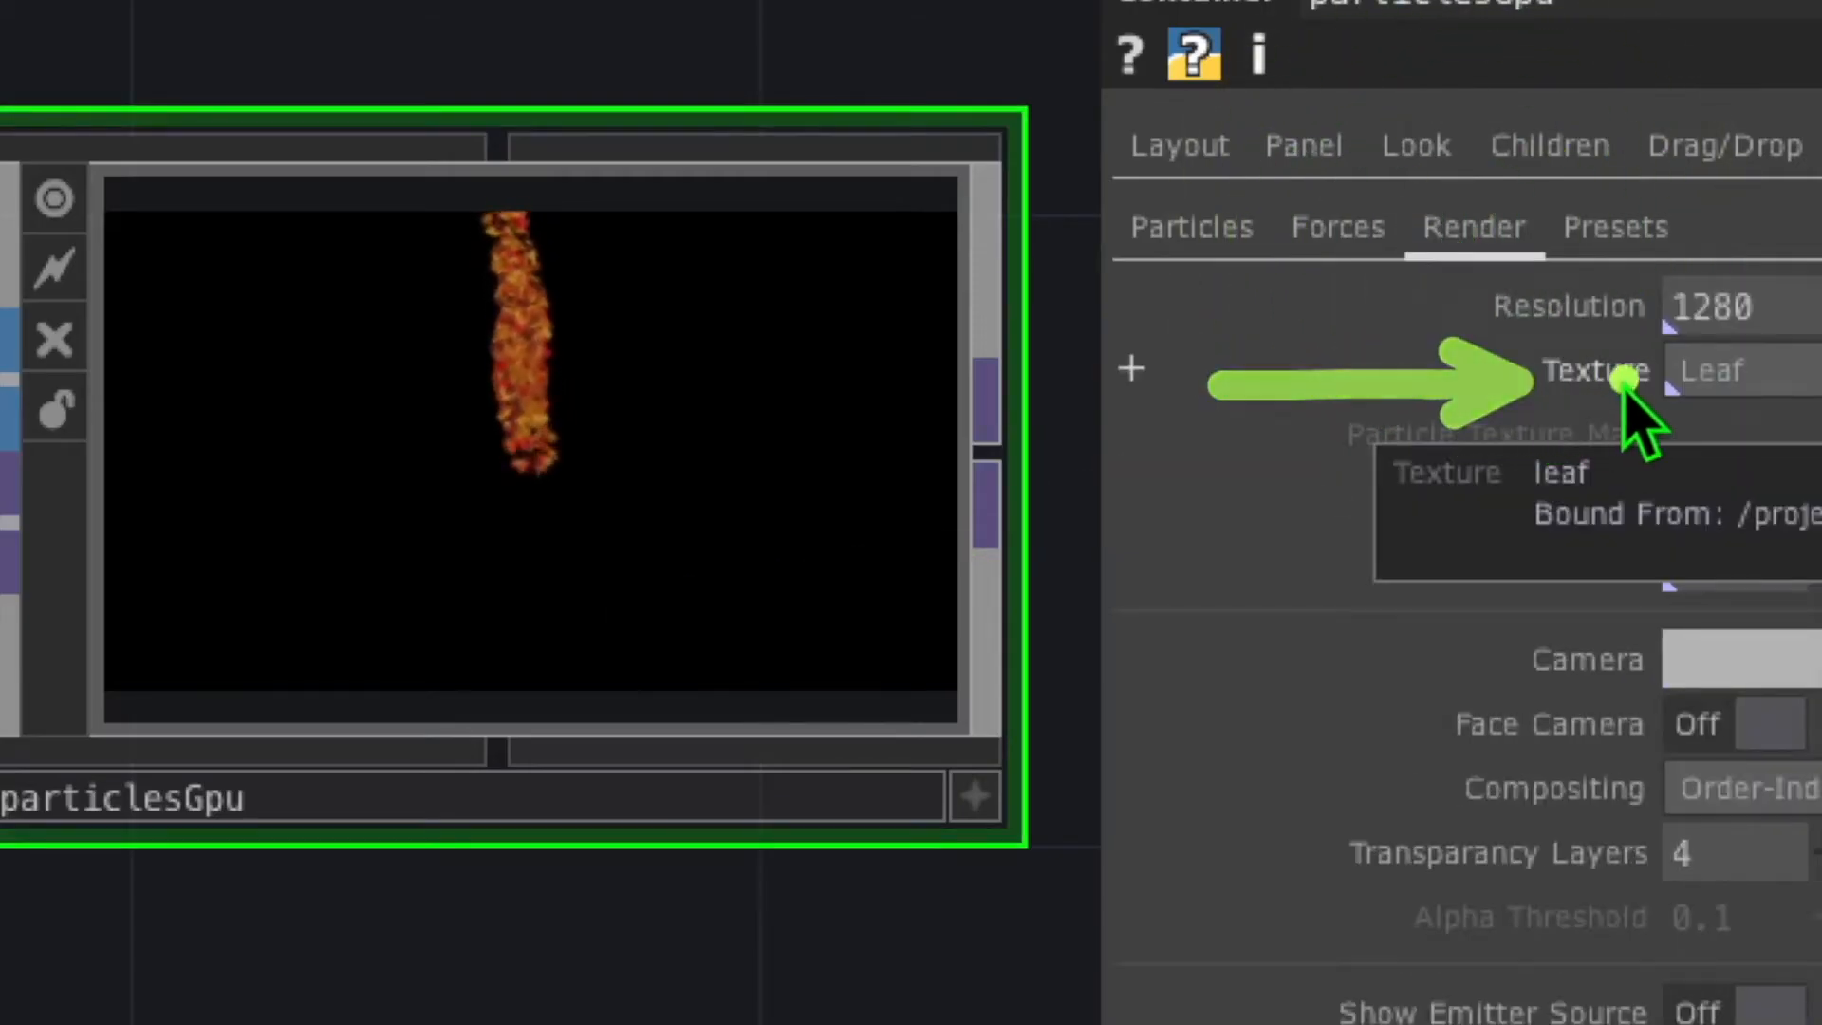
left_click(1696, 373)
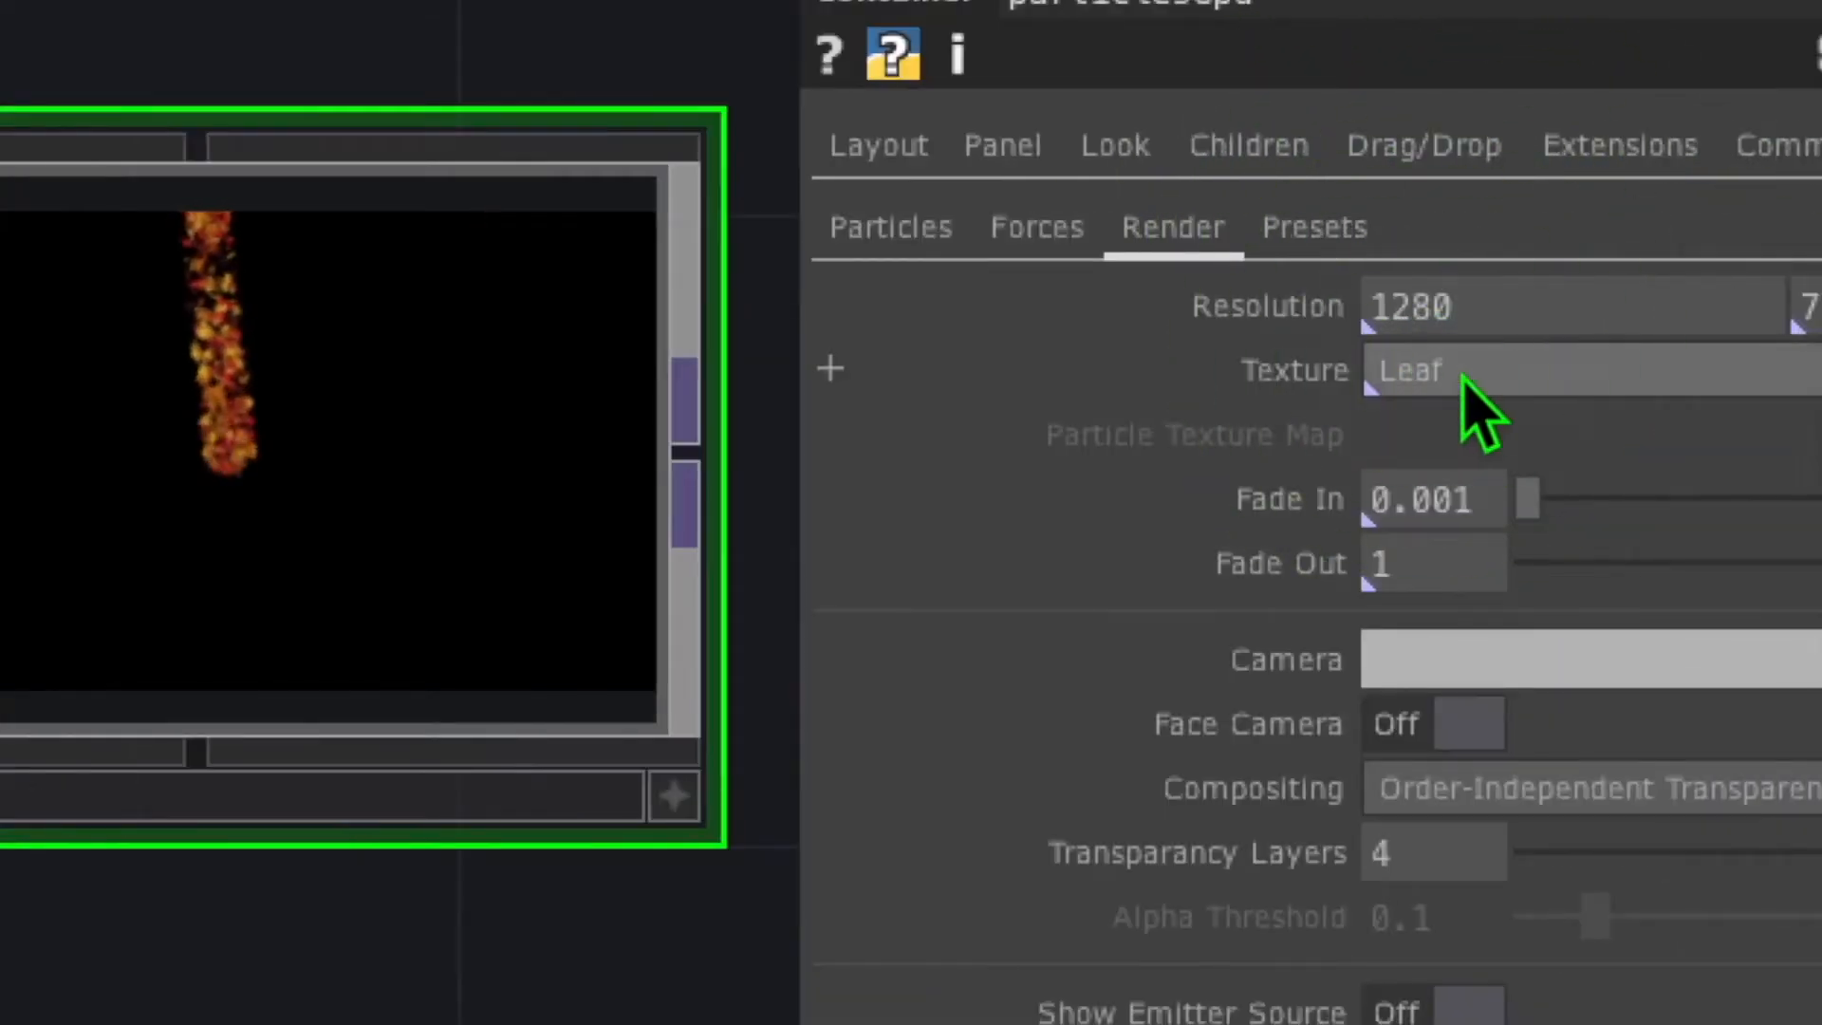
left_click(1426, 483)
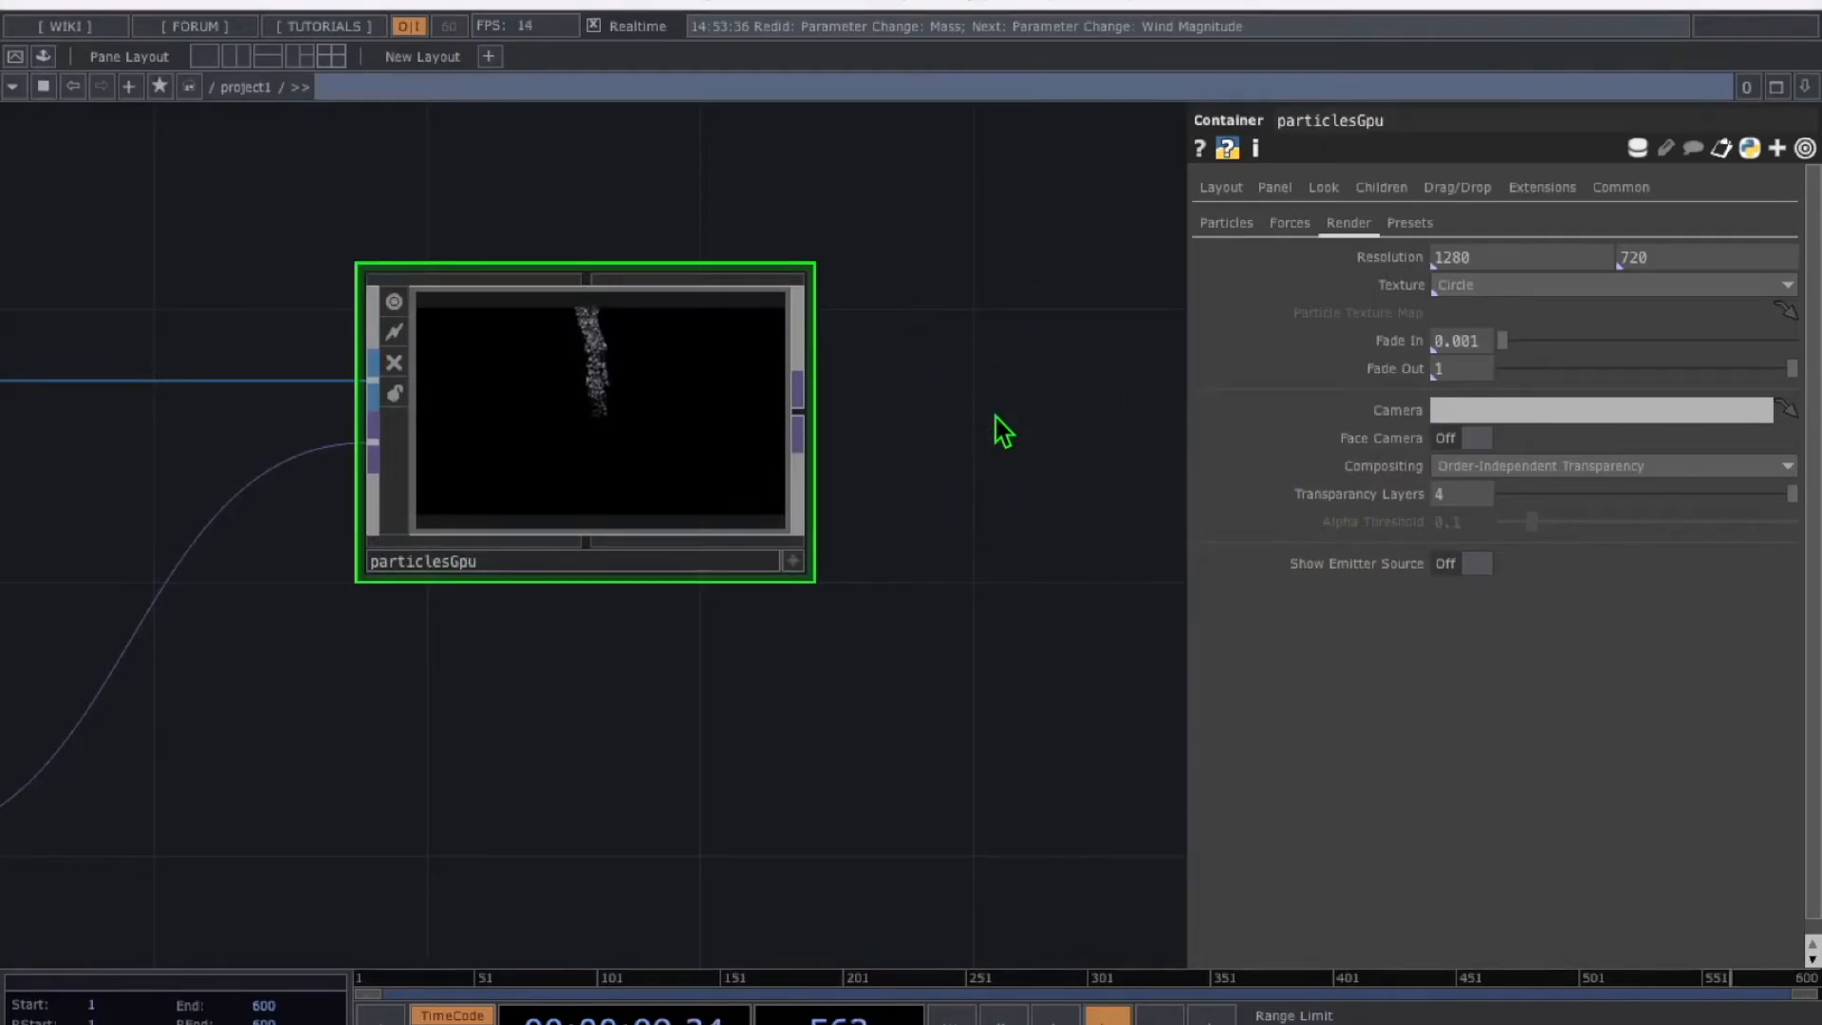
key("Tab")
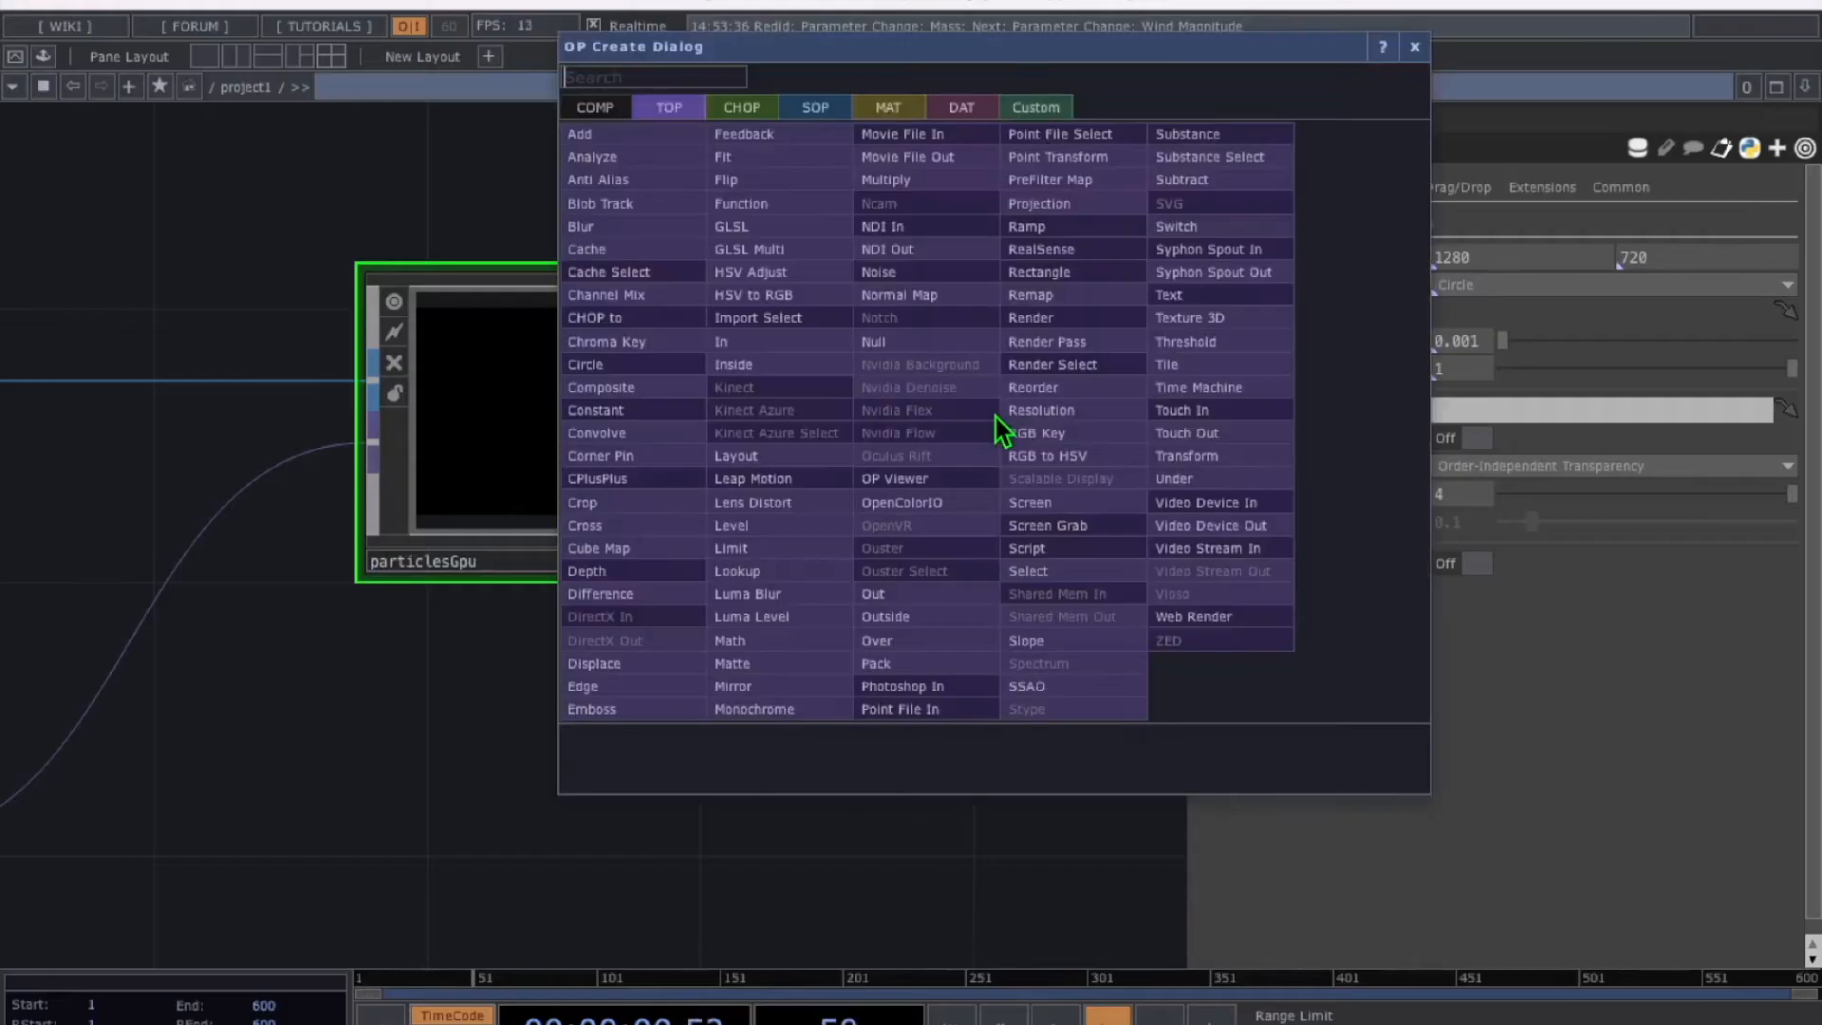
Add blur1 to the right of particlesGpu and wire particlesGpu's output into it
left_click(688, 117)
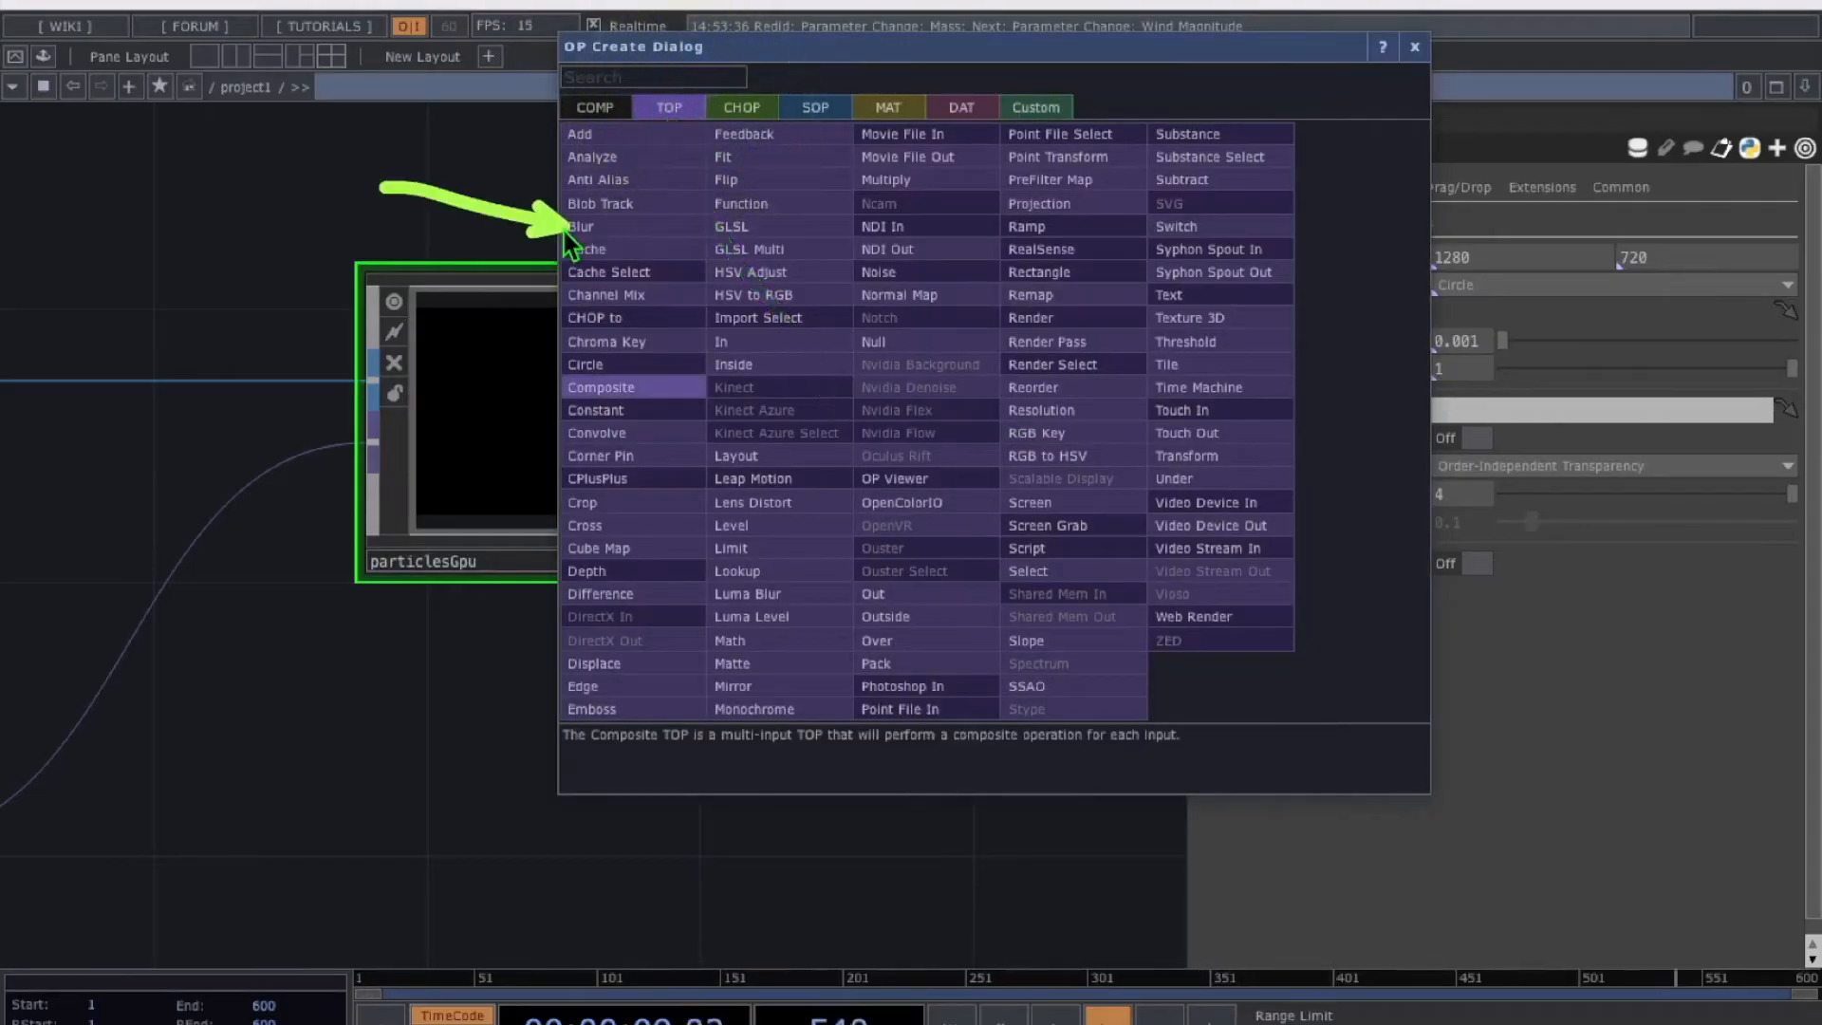
left_click(605, 228)
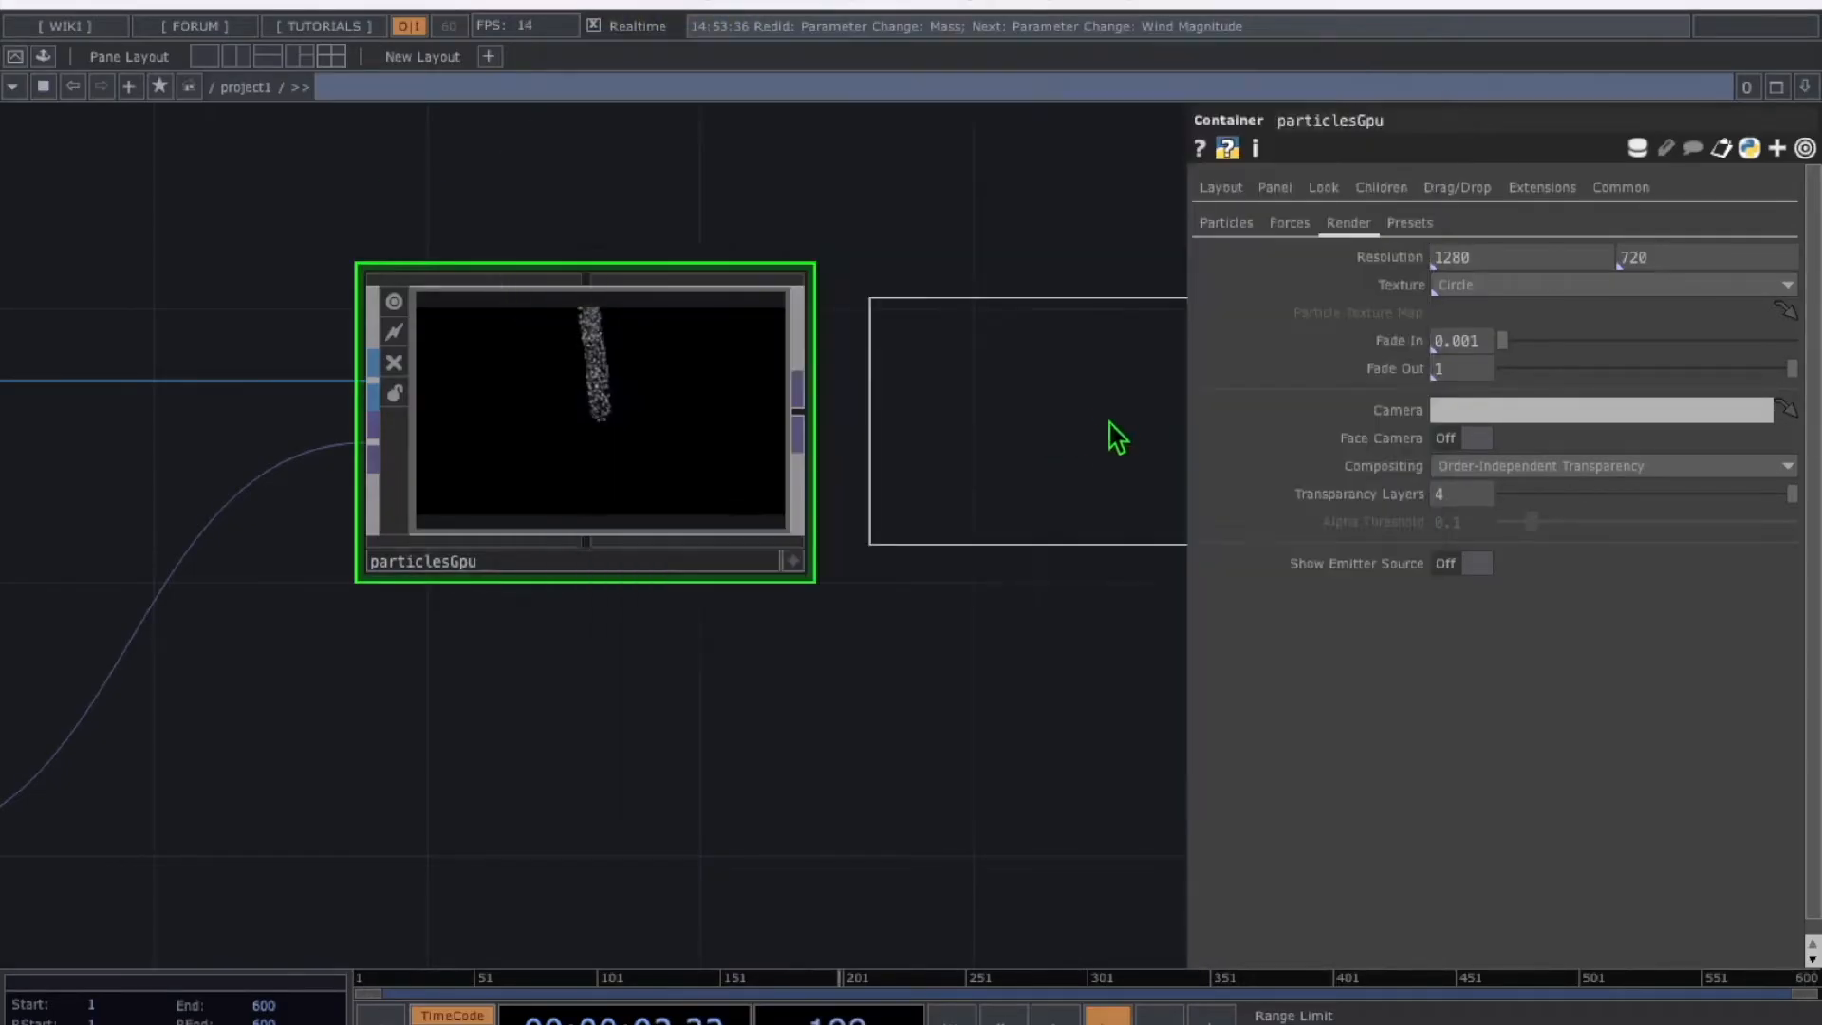
left_click(1174, 427)
left_click_drag(1146, 665, 897, 566)
left_click_drag(548, 308, 609, 320)
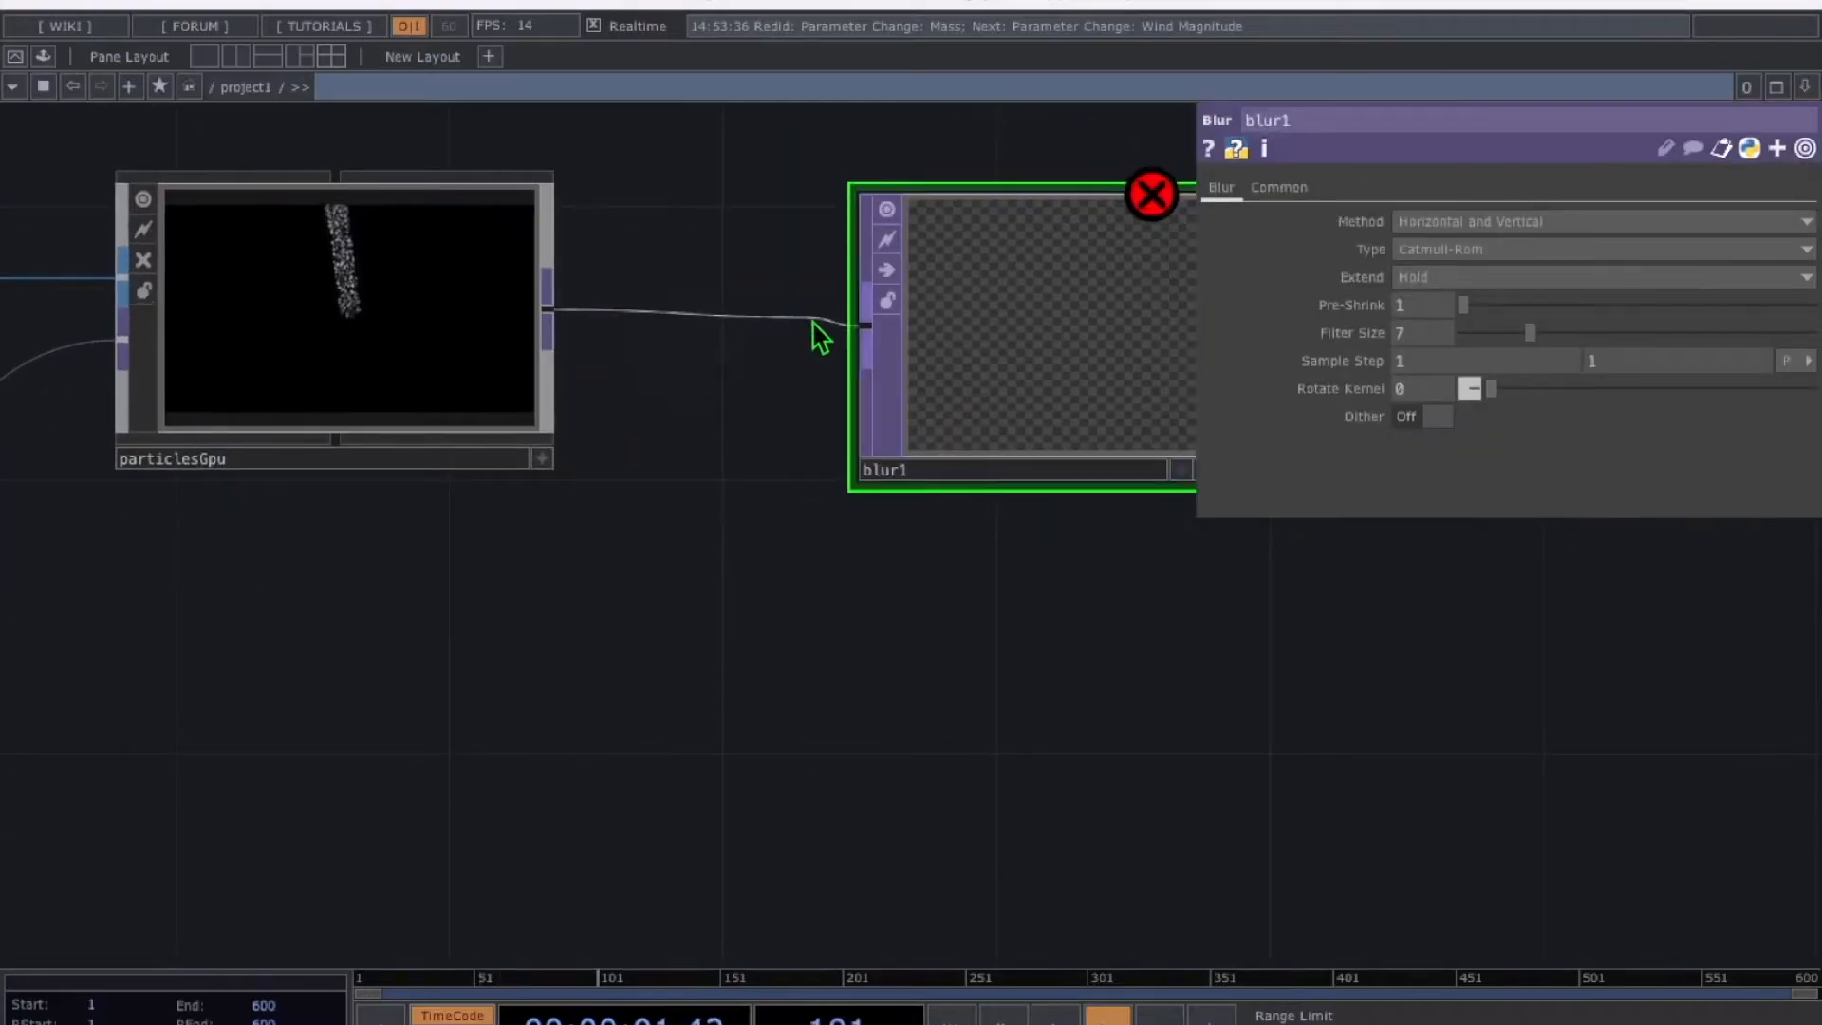
left_click_drag(839, 347, 842, 342)
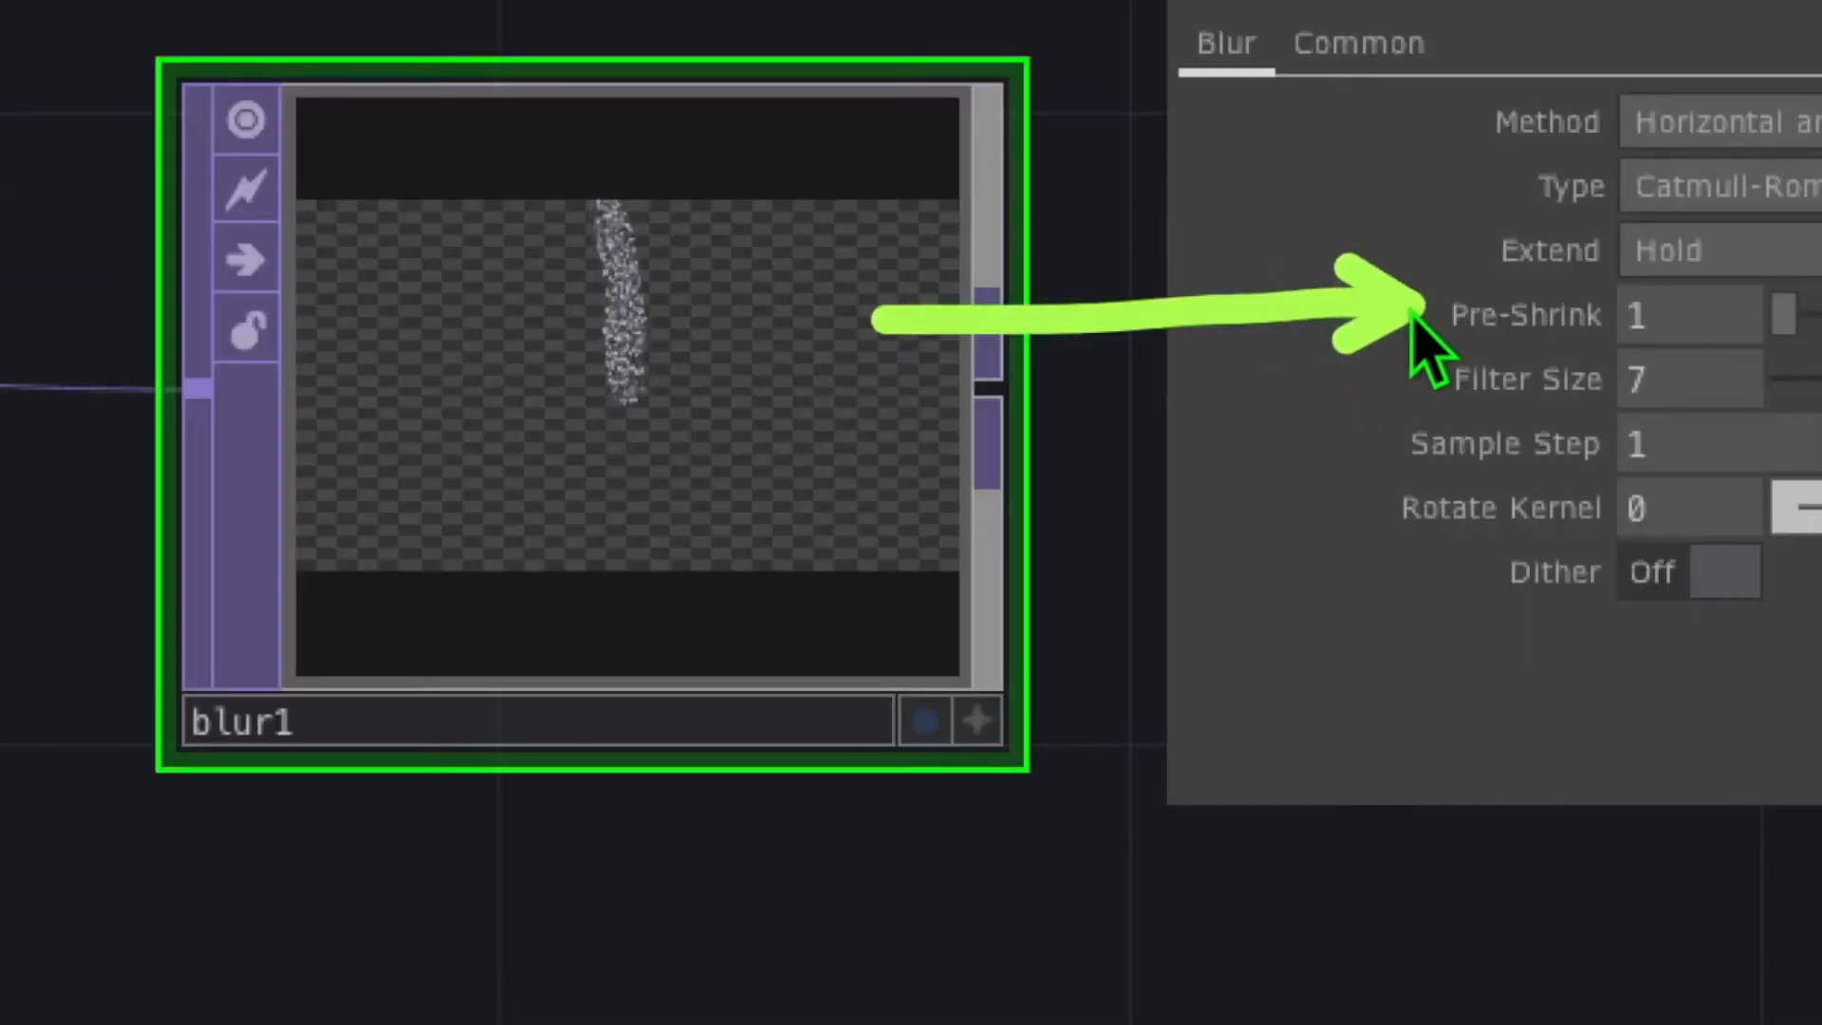
Set blur1 to Pre-Shrink 8, Filter Size 9 and Sample Step 2
left_click(1693, 313)
type("8")
key("Return")
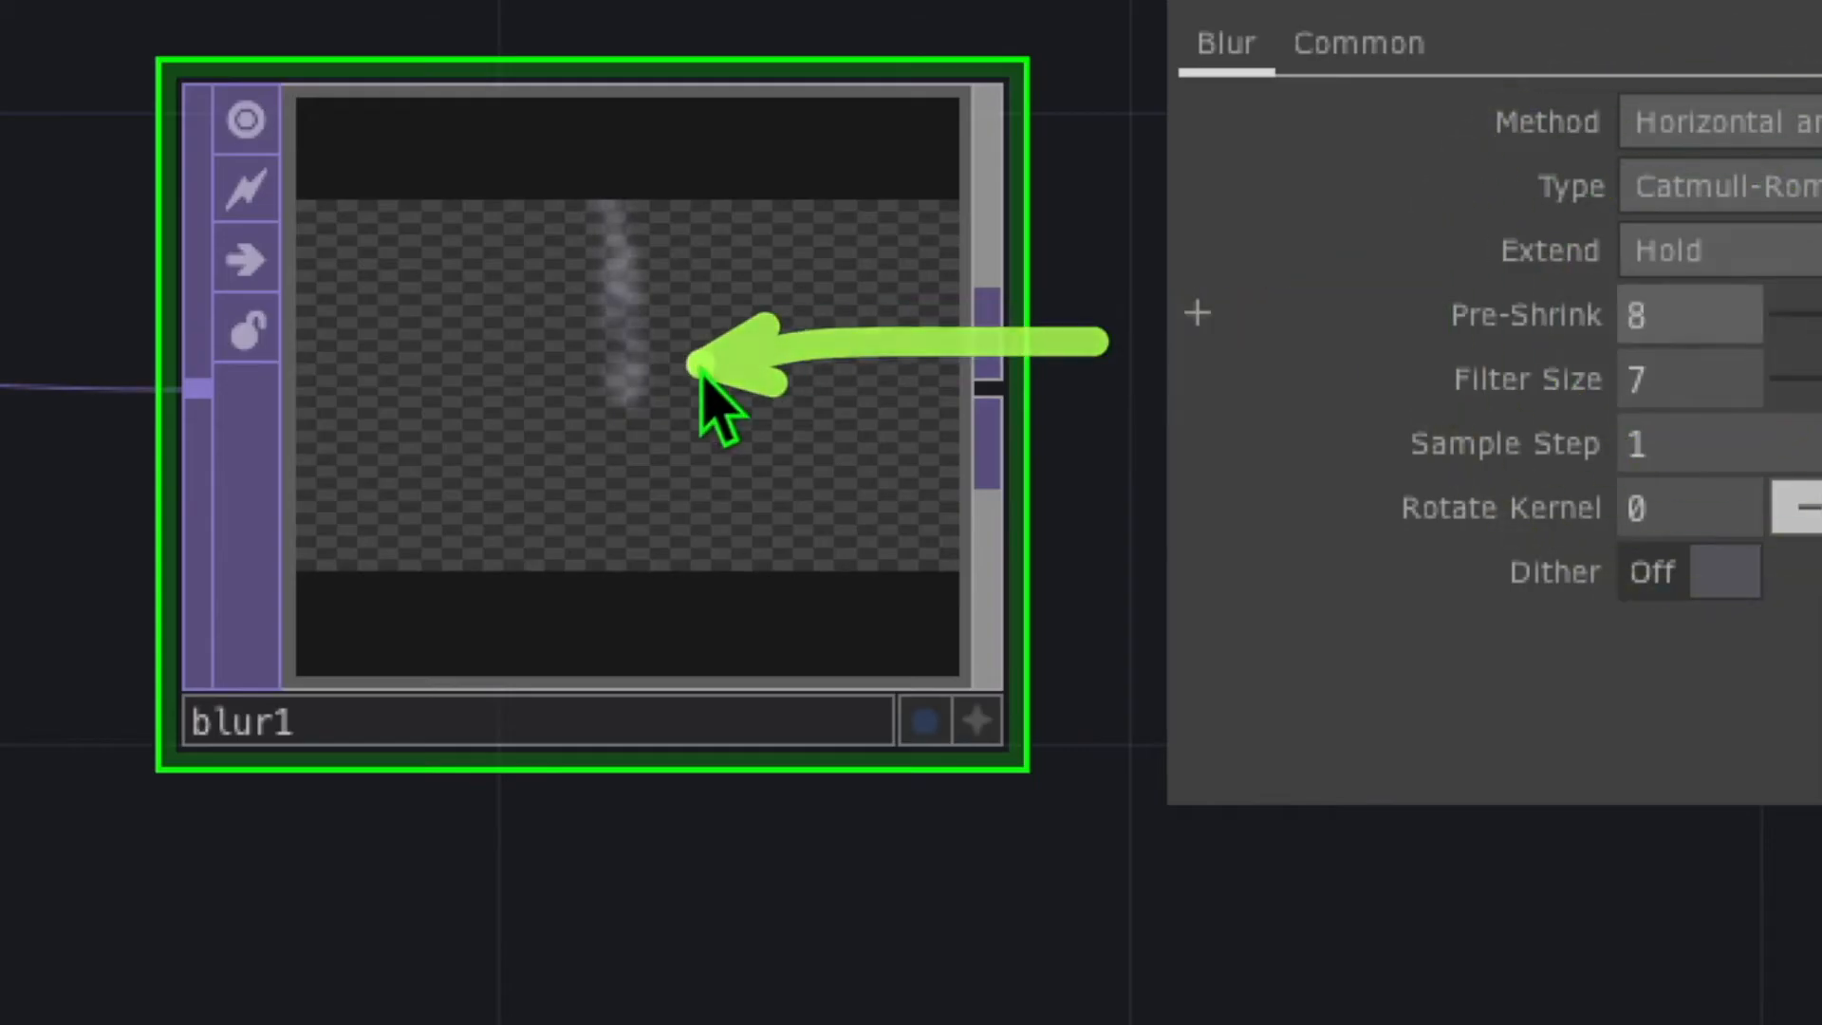
left_click(1659, 376)
type("9")
left_click(972, 449)
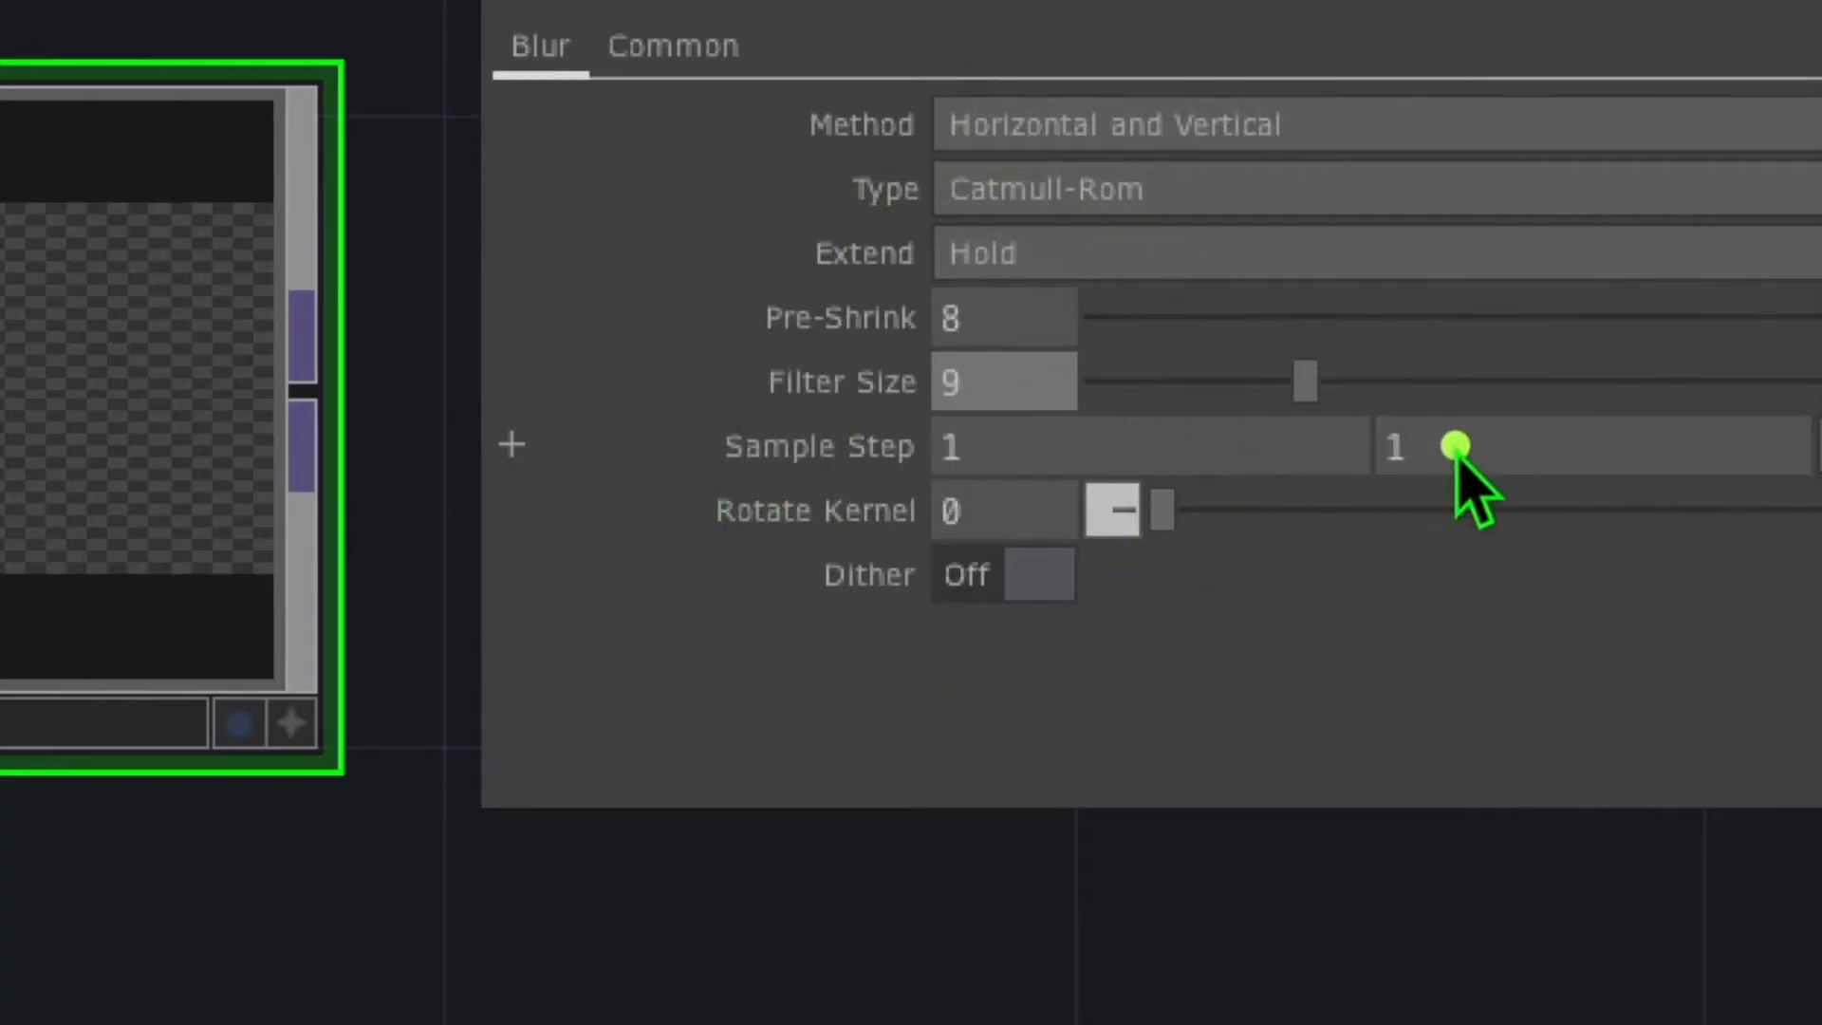
middle_click(751, 450)
middle_click_drag(749, 415, 760, 476)
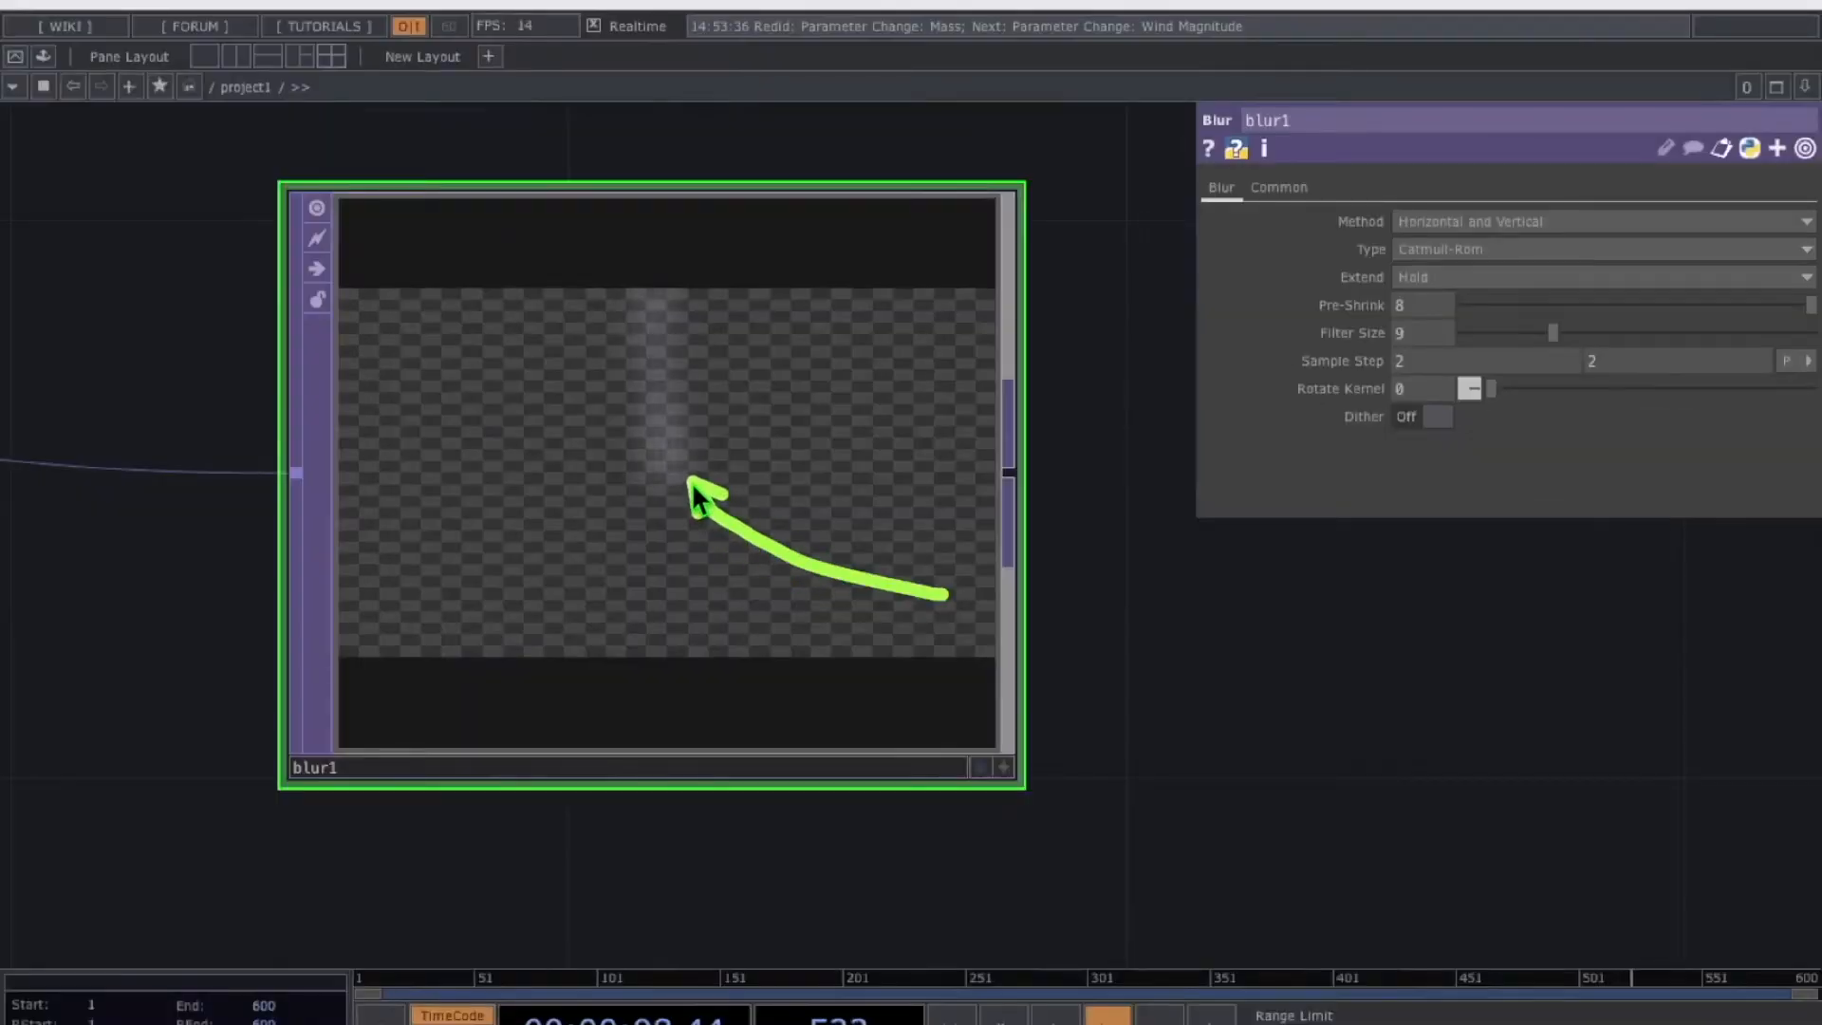
left_click_drag(1255, 687, 620, 510)
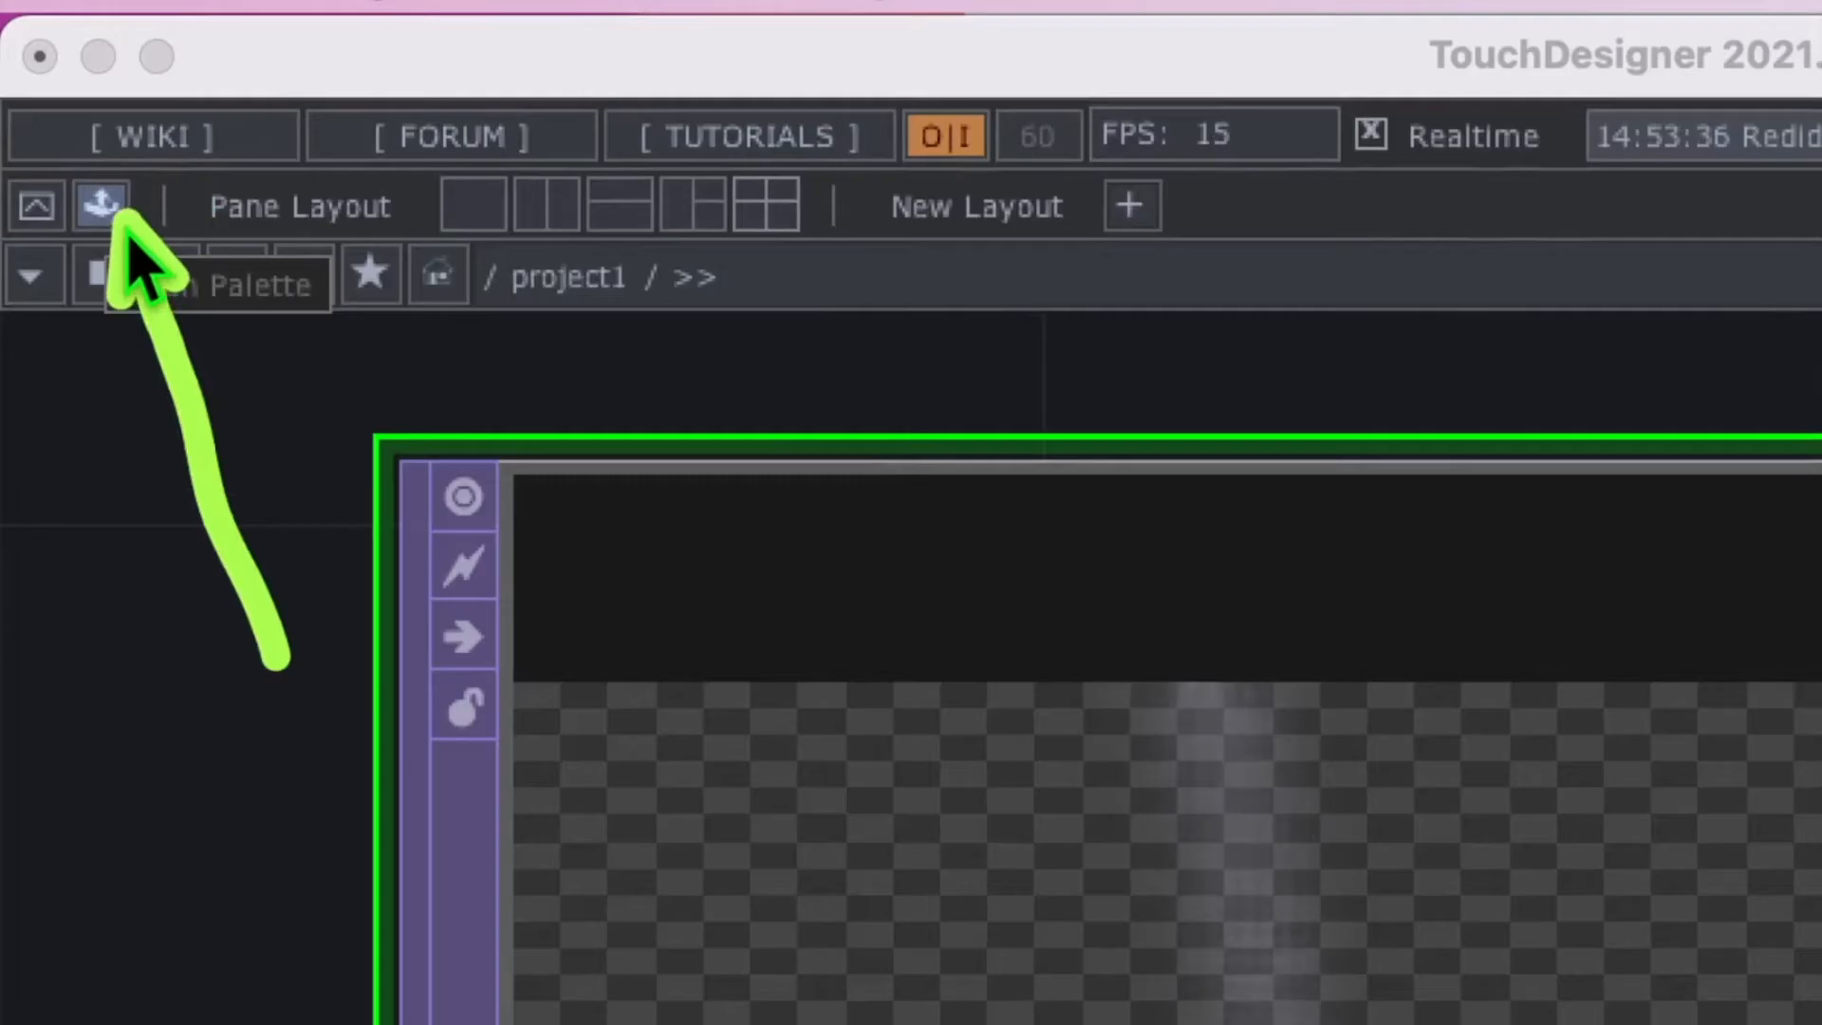
Add feedbackEdge from the ImageFilters Palette, wire blur1 into it, and tint its source orange
left_click(115, 199)
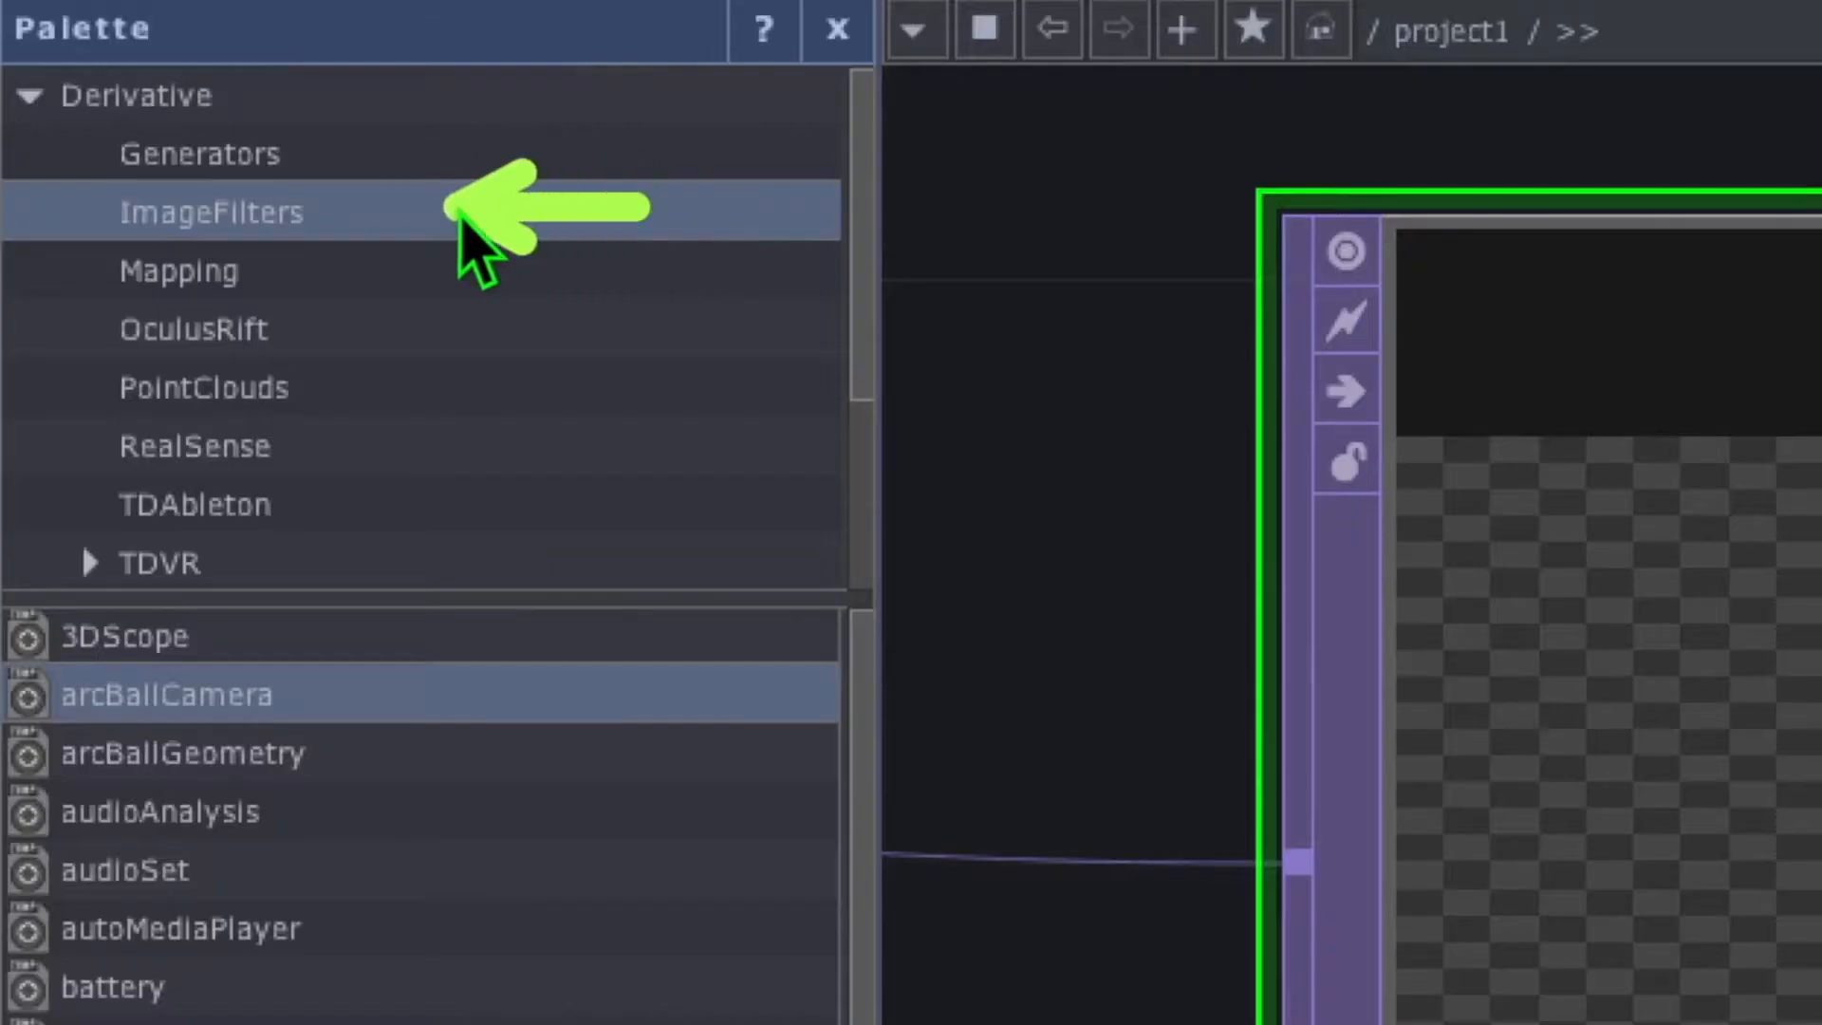
left_click(311, 211)
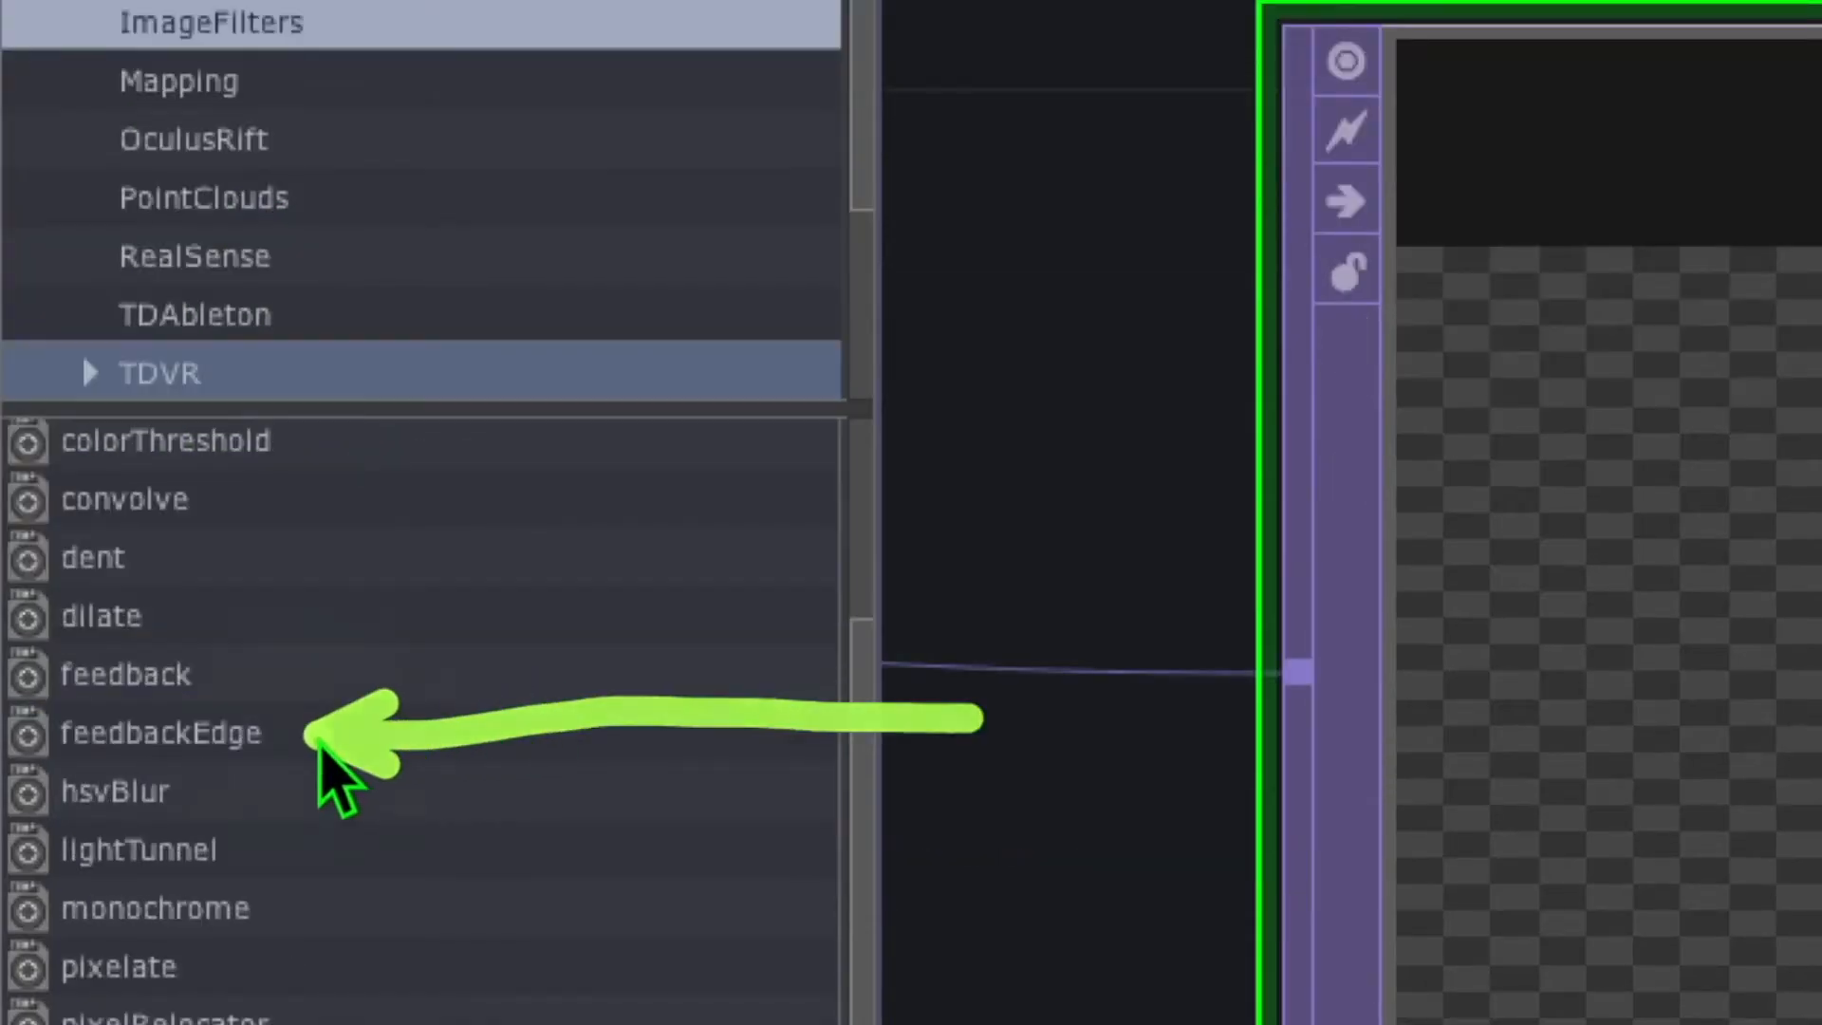
left_click(282, 741)
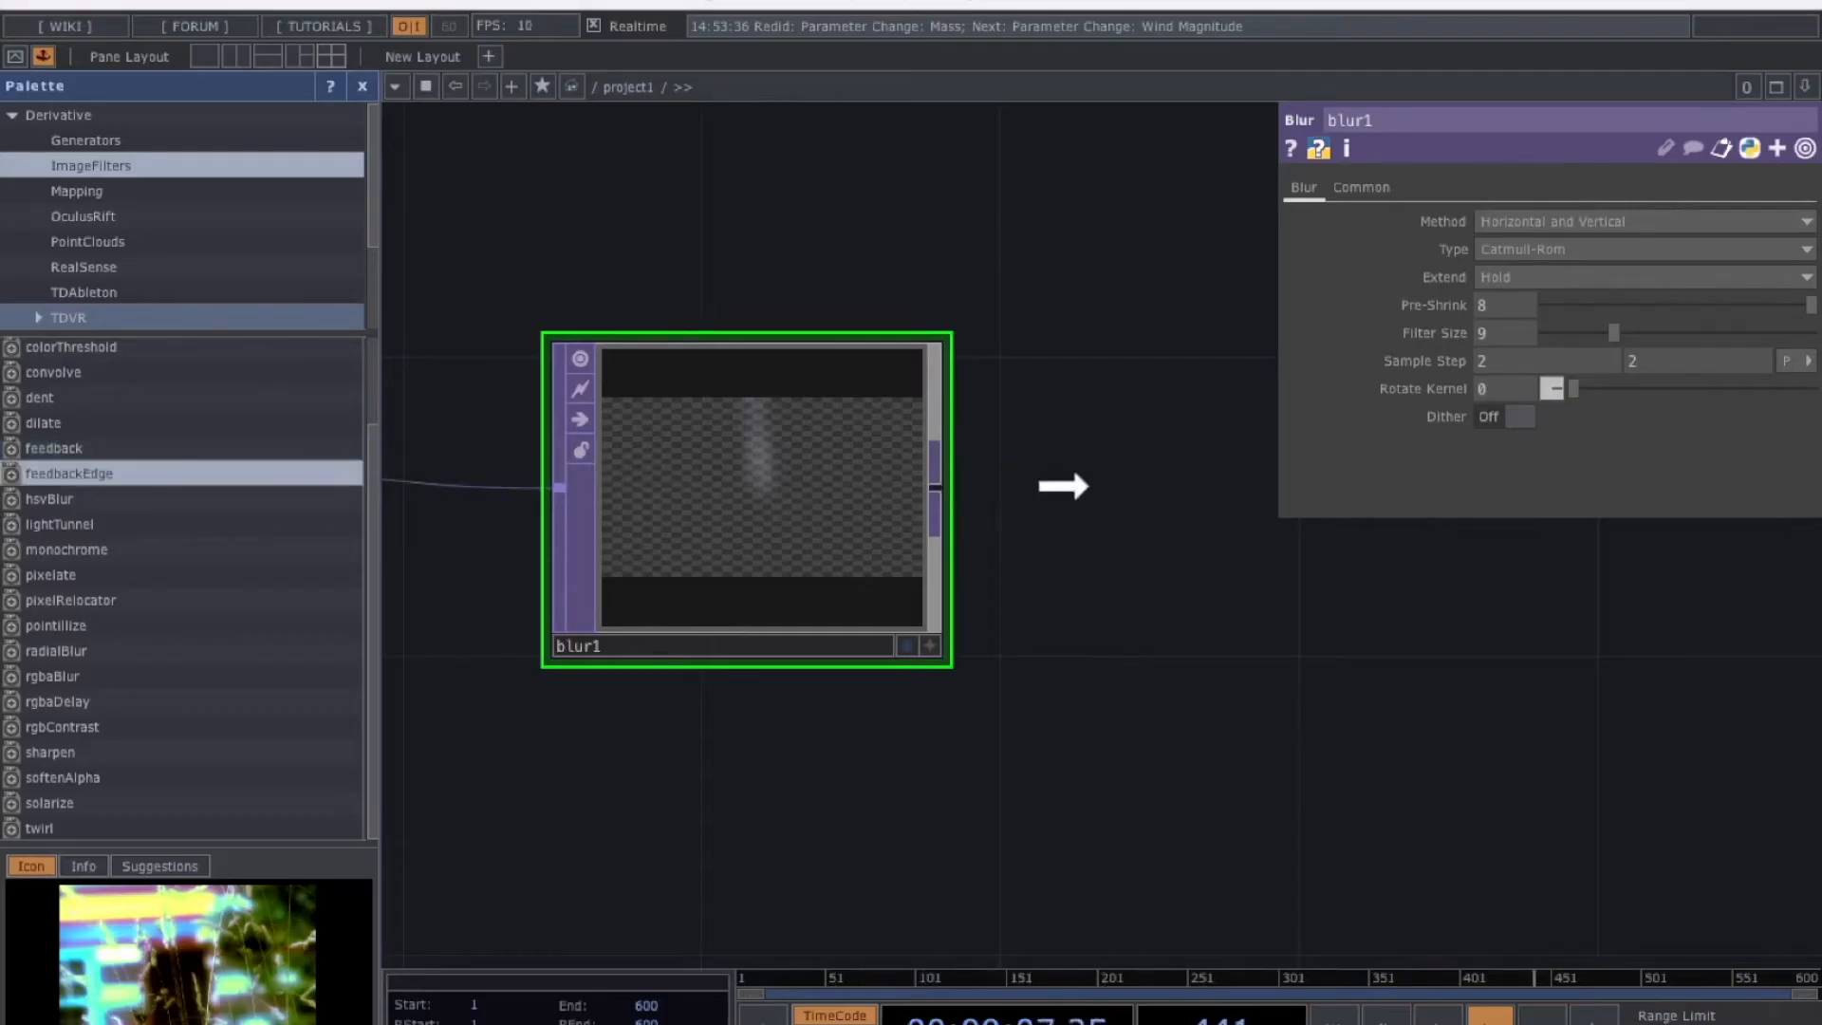
left_click(822, 366)
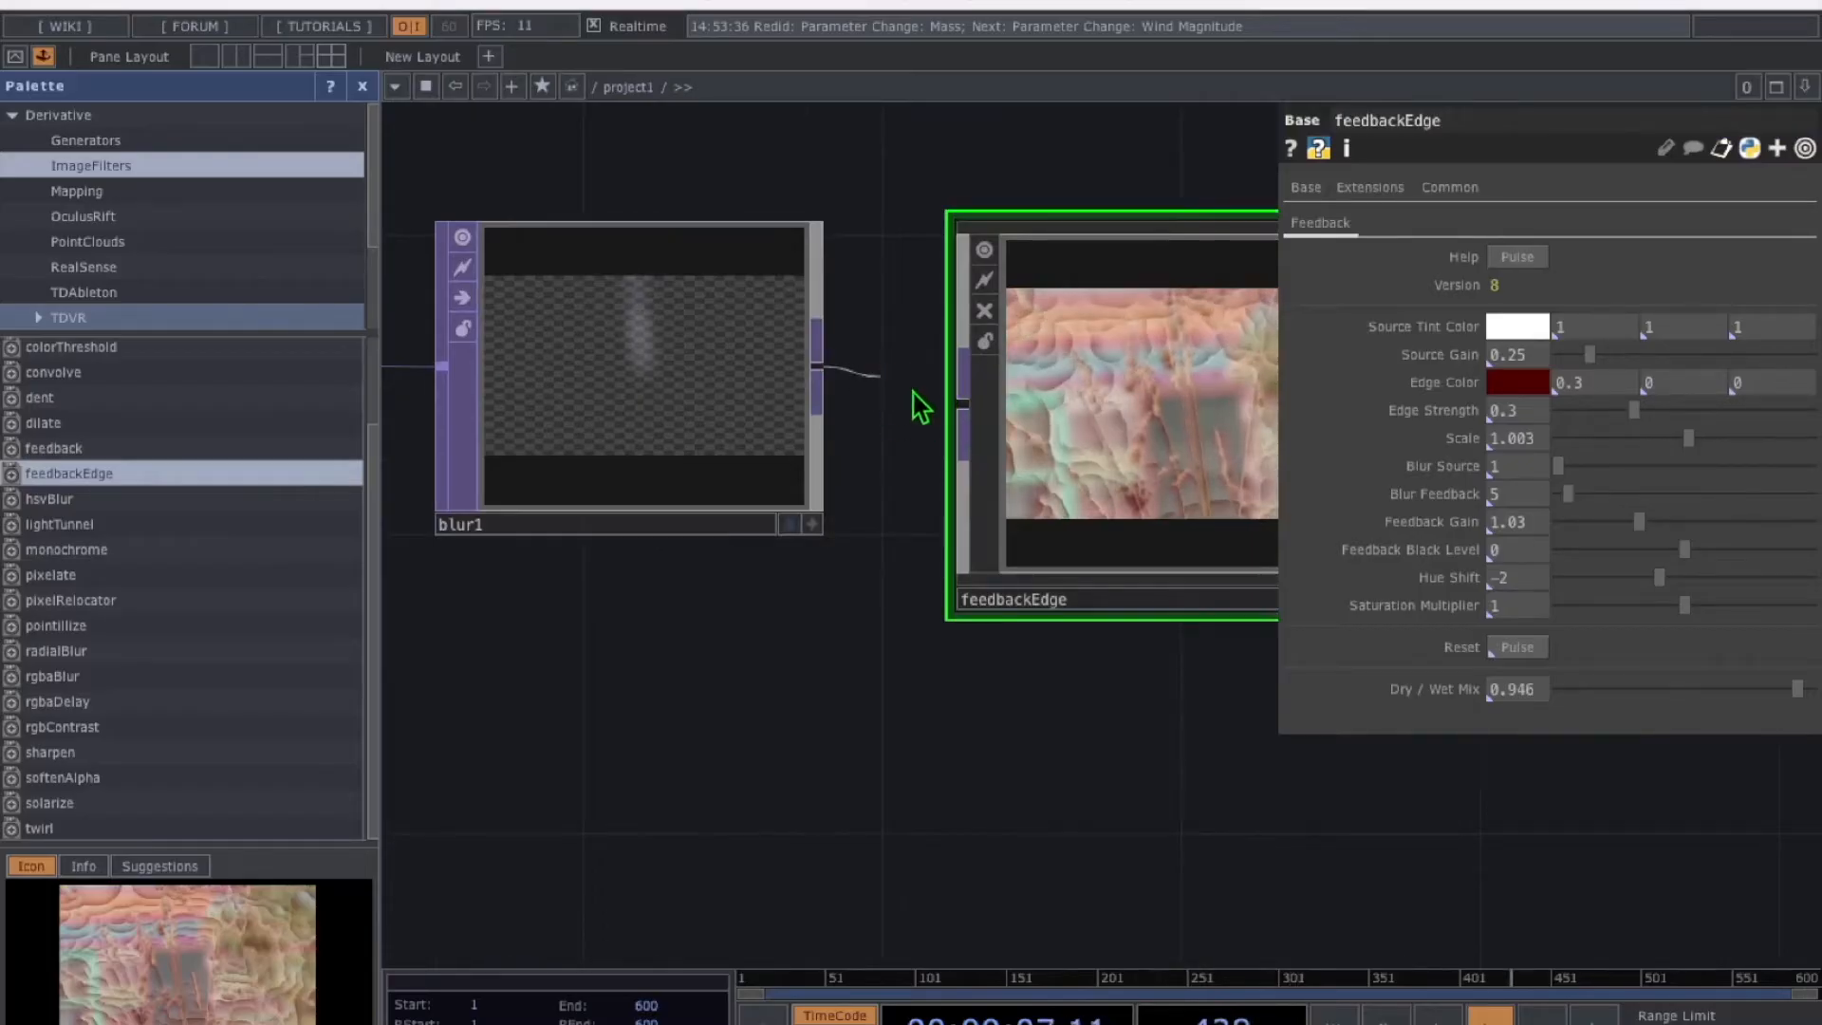
left_click(933, 403)
left_click_drag(448, 411, 661, 419)
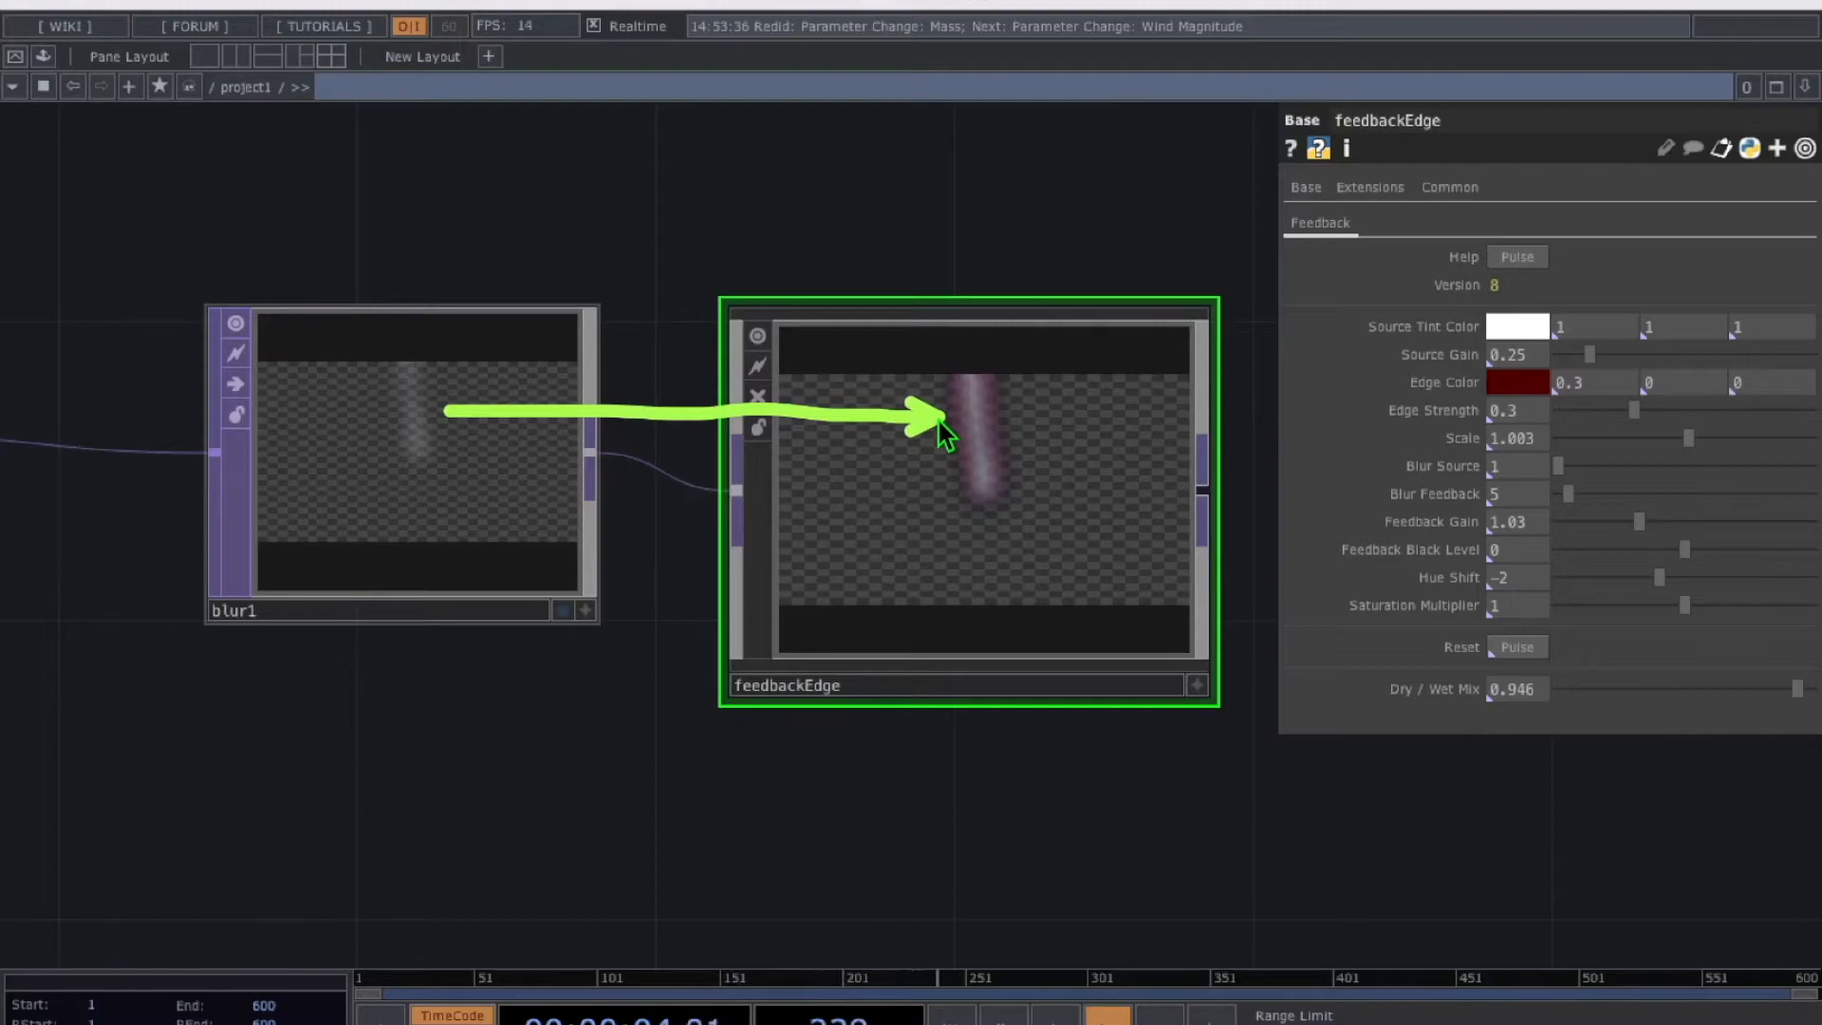
left_click_drag(1003, 325, 1342, 328)
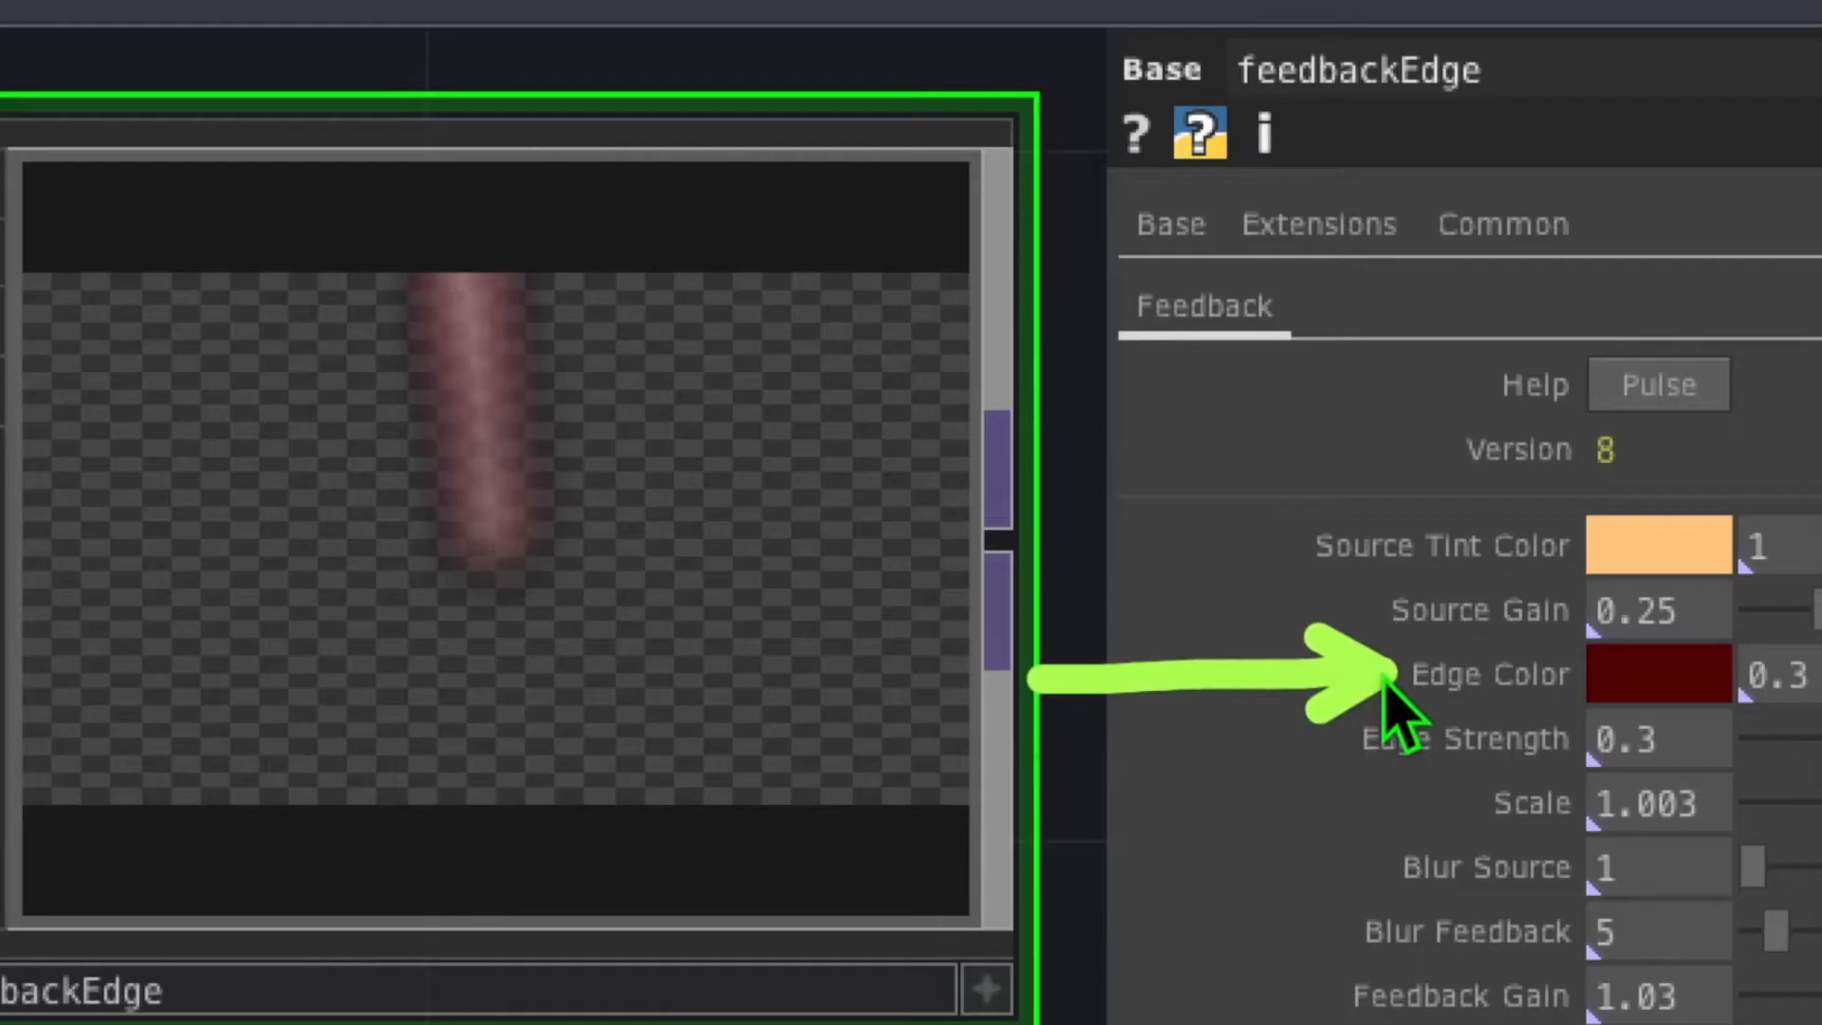
Pick a grey Edge Color for feedbackEdge and lower Edge Strength from 0.3 to 0.07
left_click(1624, 687)
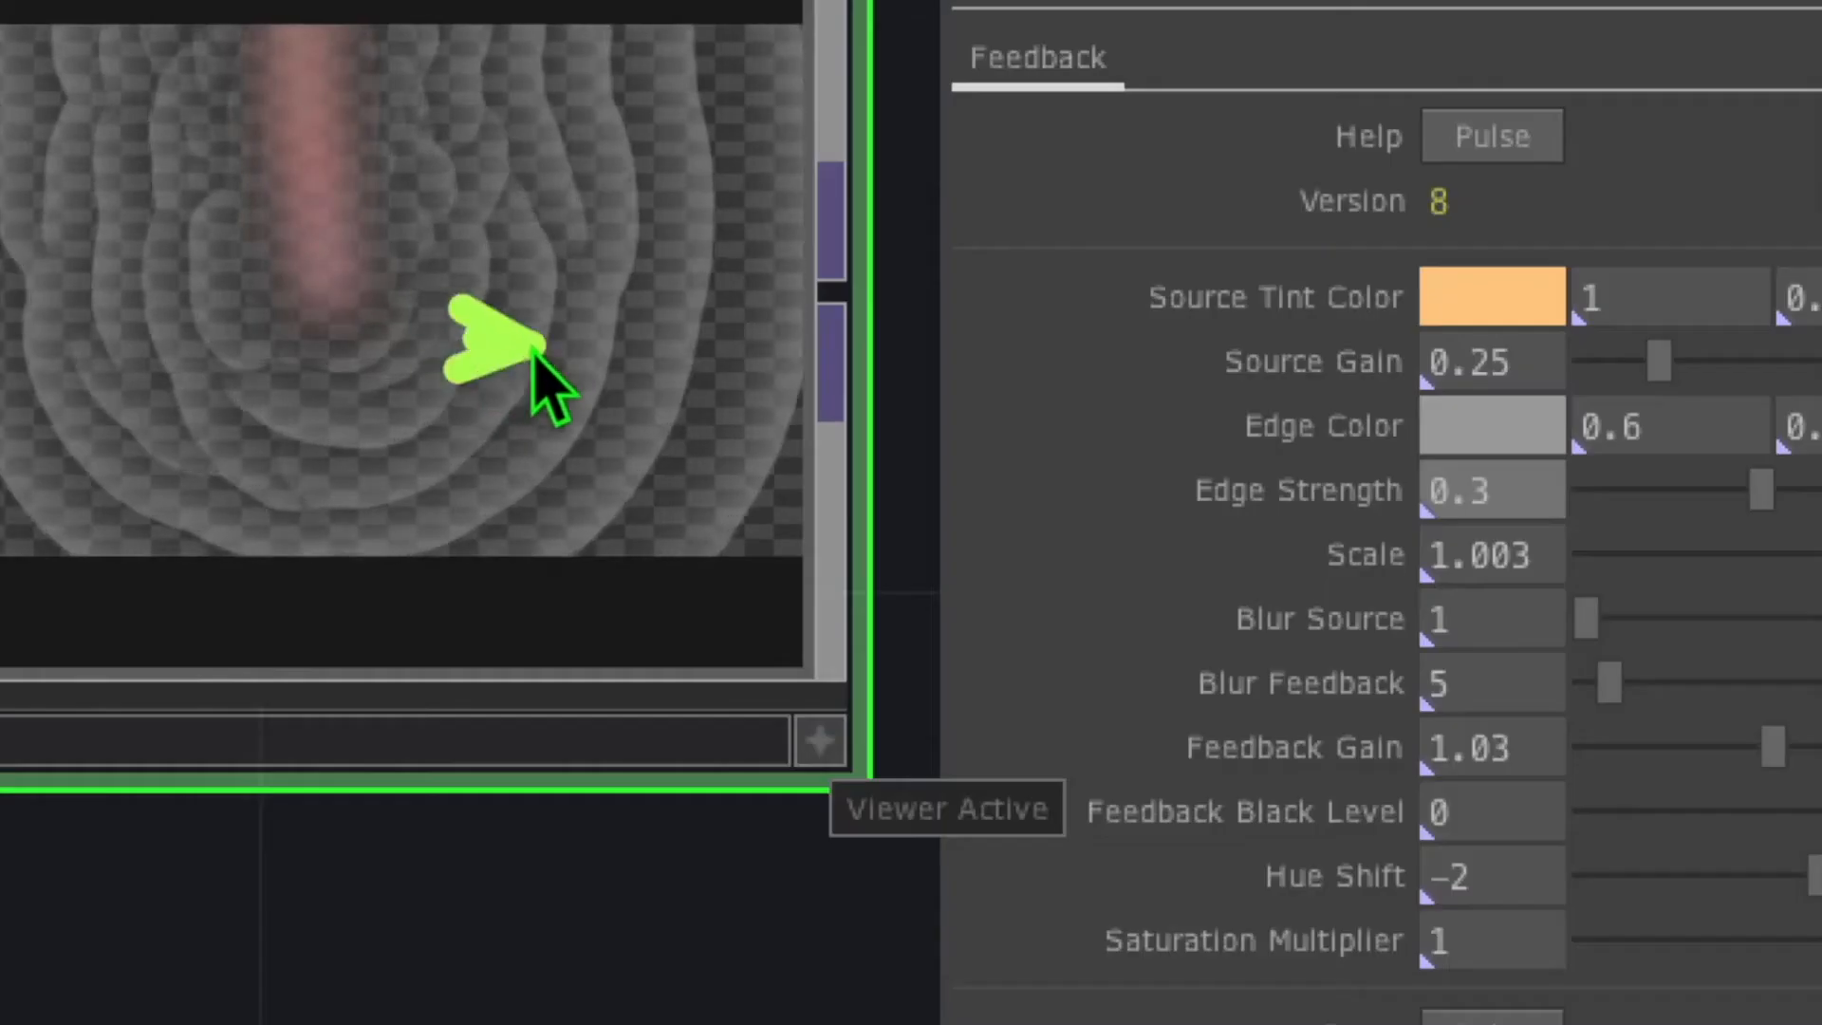
left_click_drag(533, 350, 1163, 491)
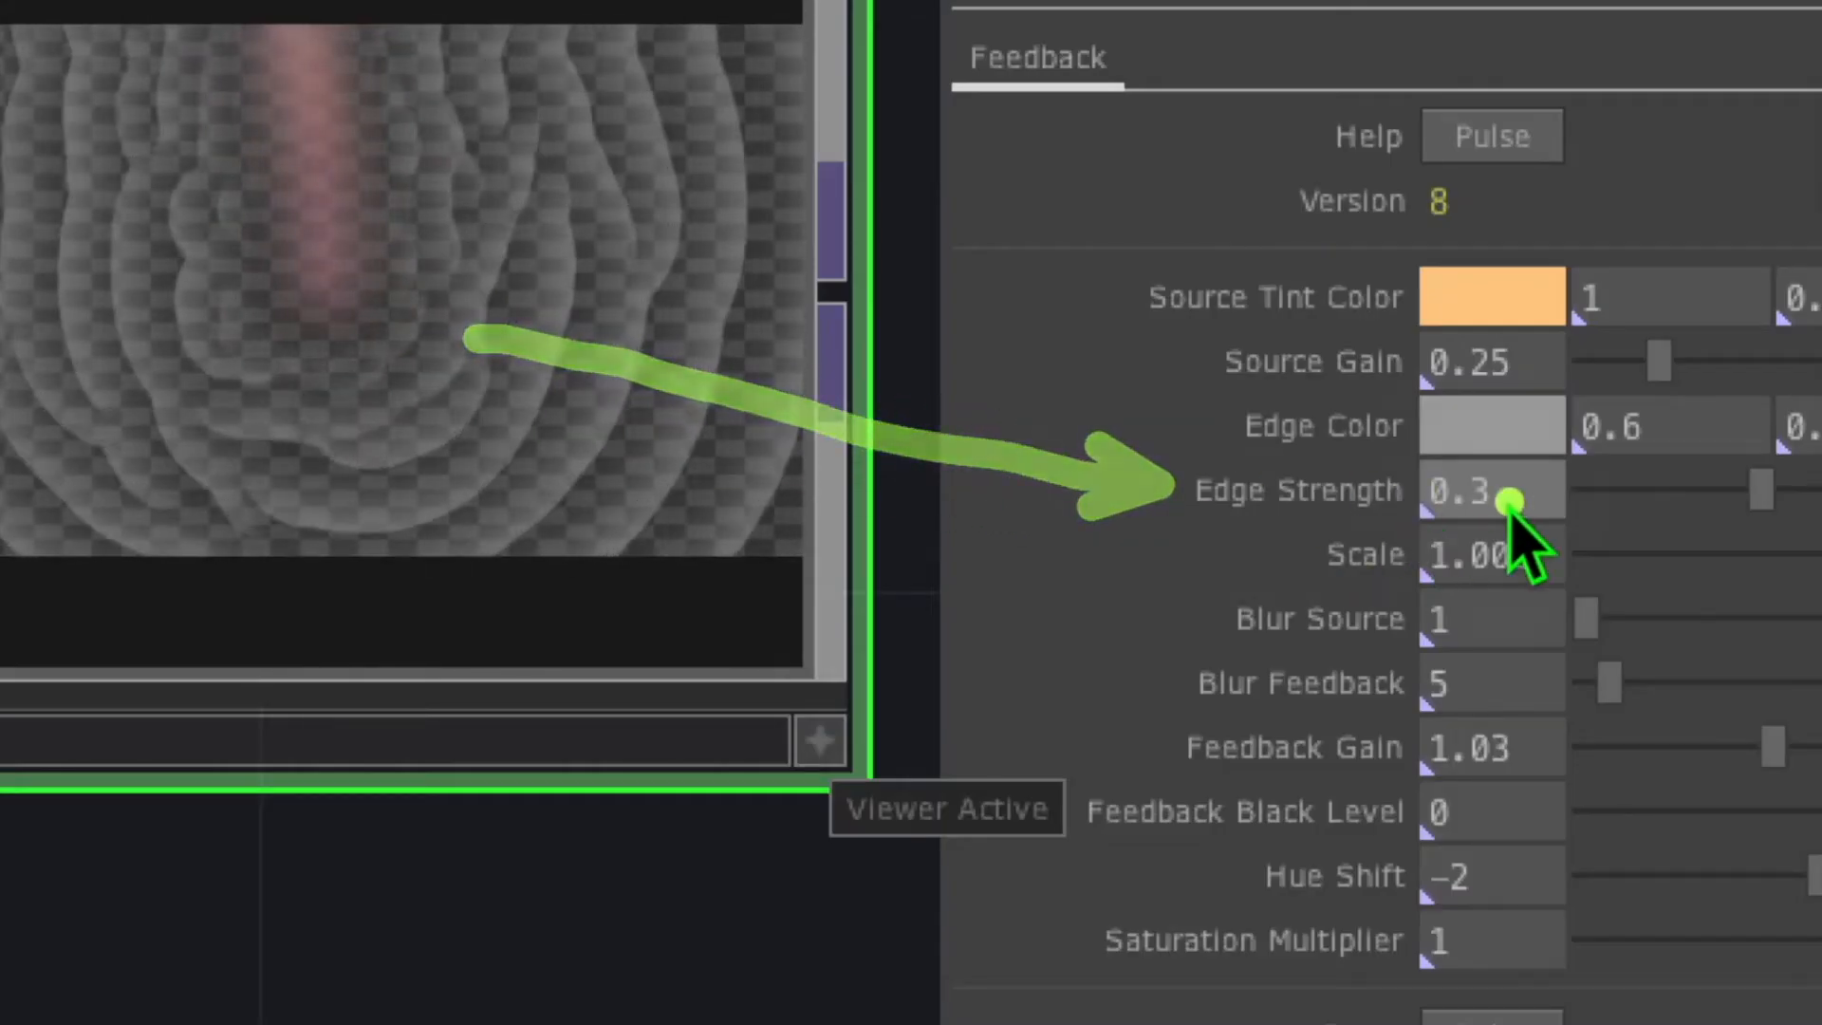
left_click(1508, 502)
left_click(1498, 490)
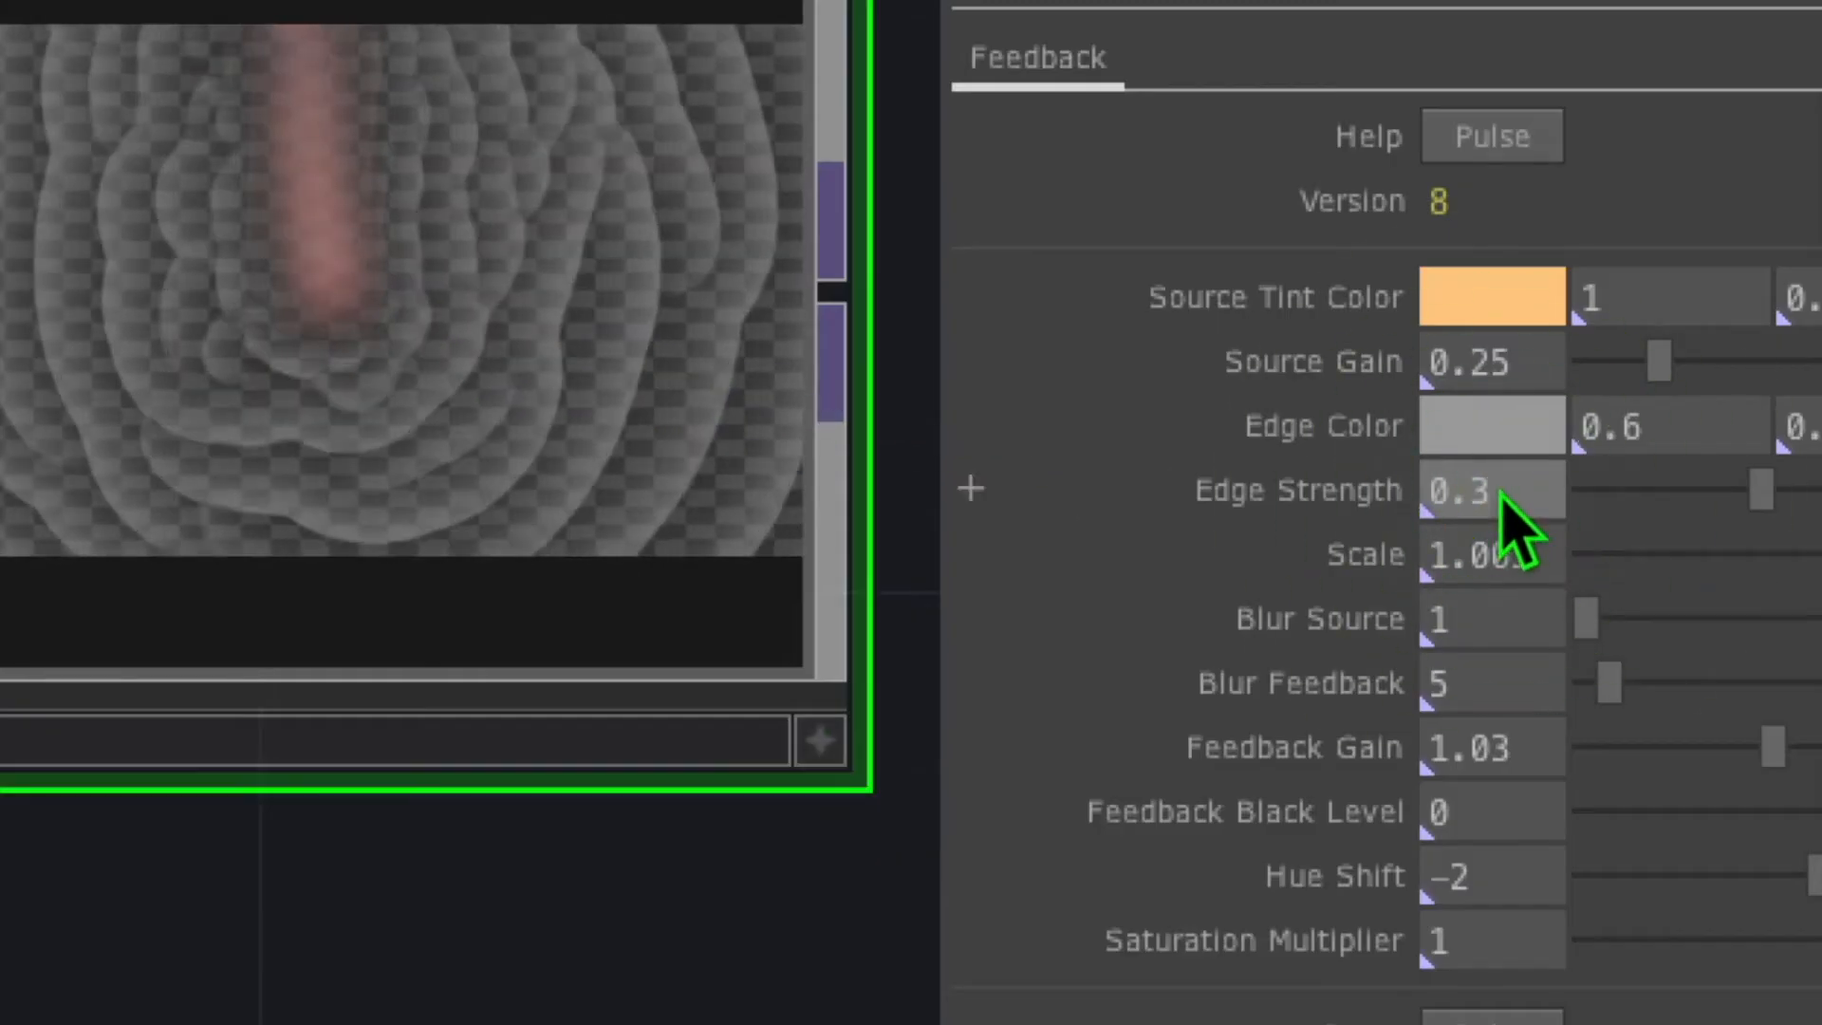
type("0.07")
key("Return")
left_click_drag(1162, 491, 417, 281)
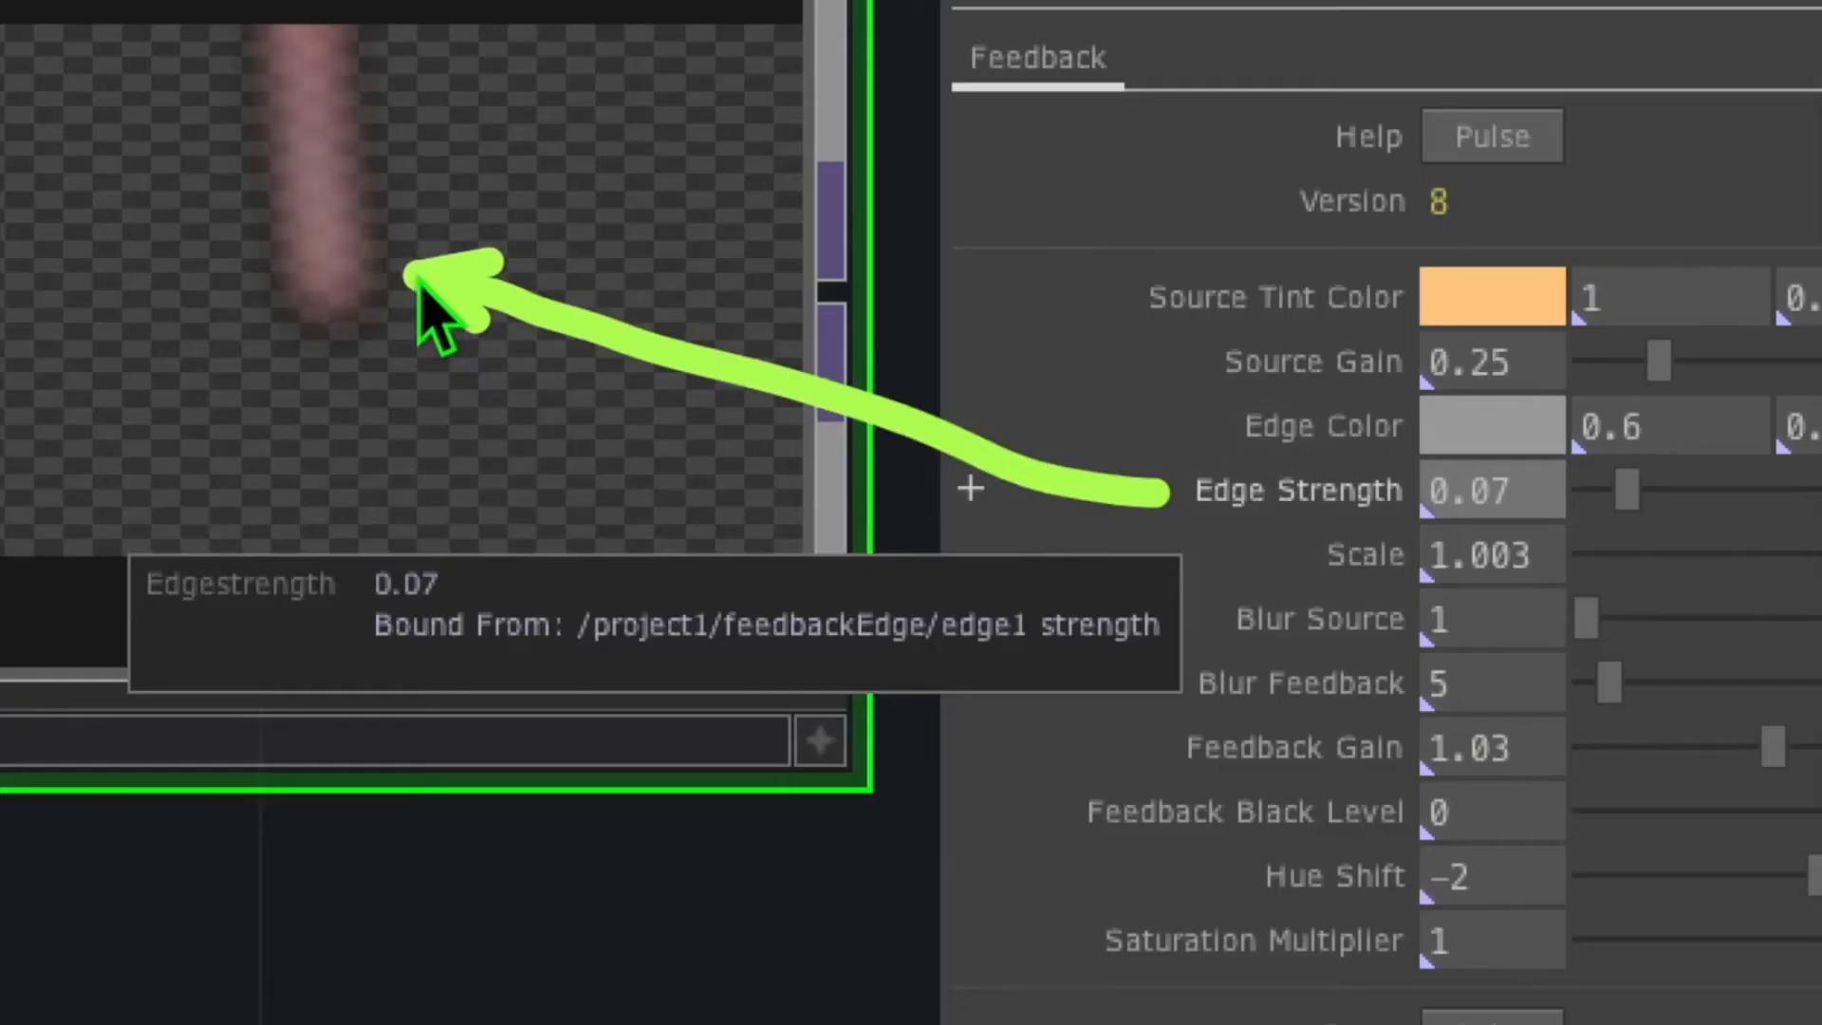
left_click_drag(503, 342, 1235, 423)
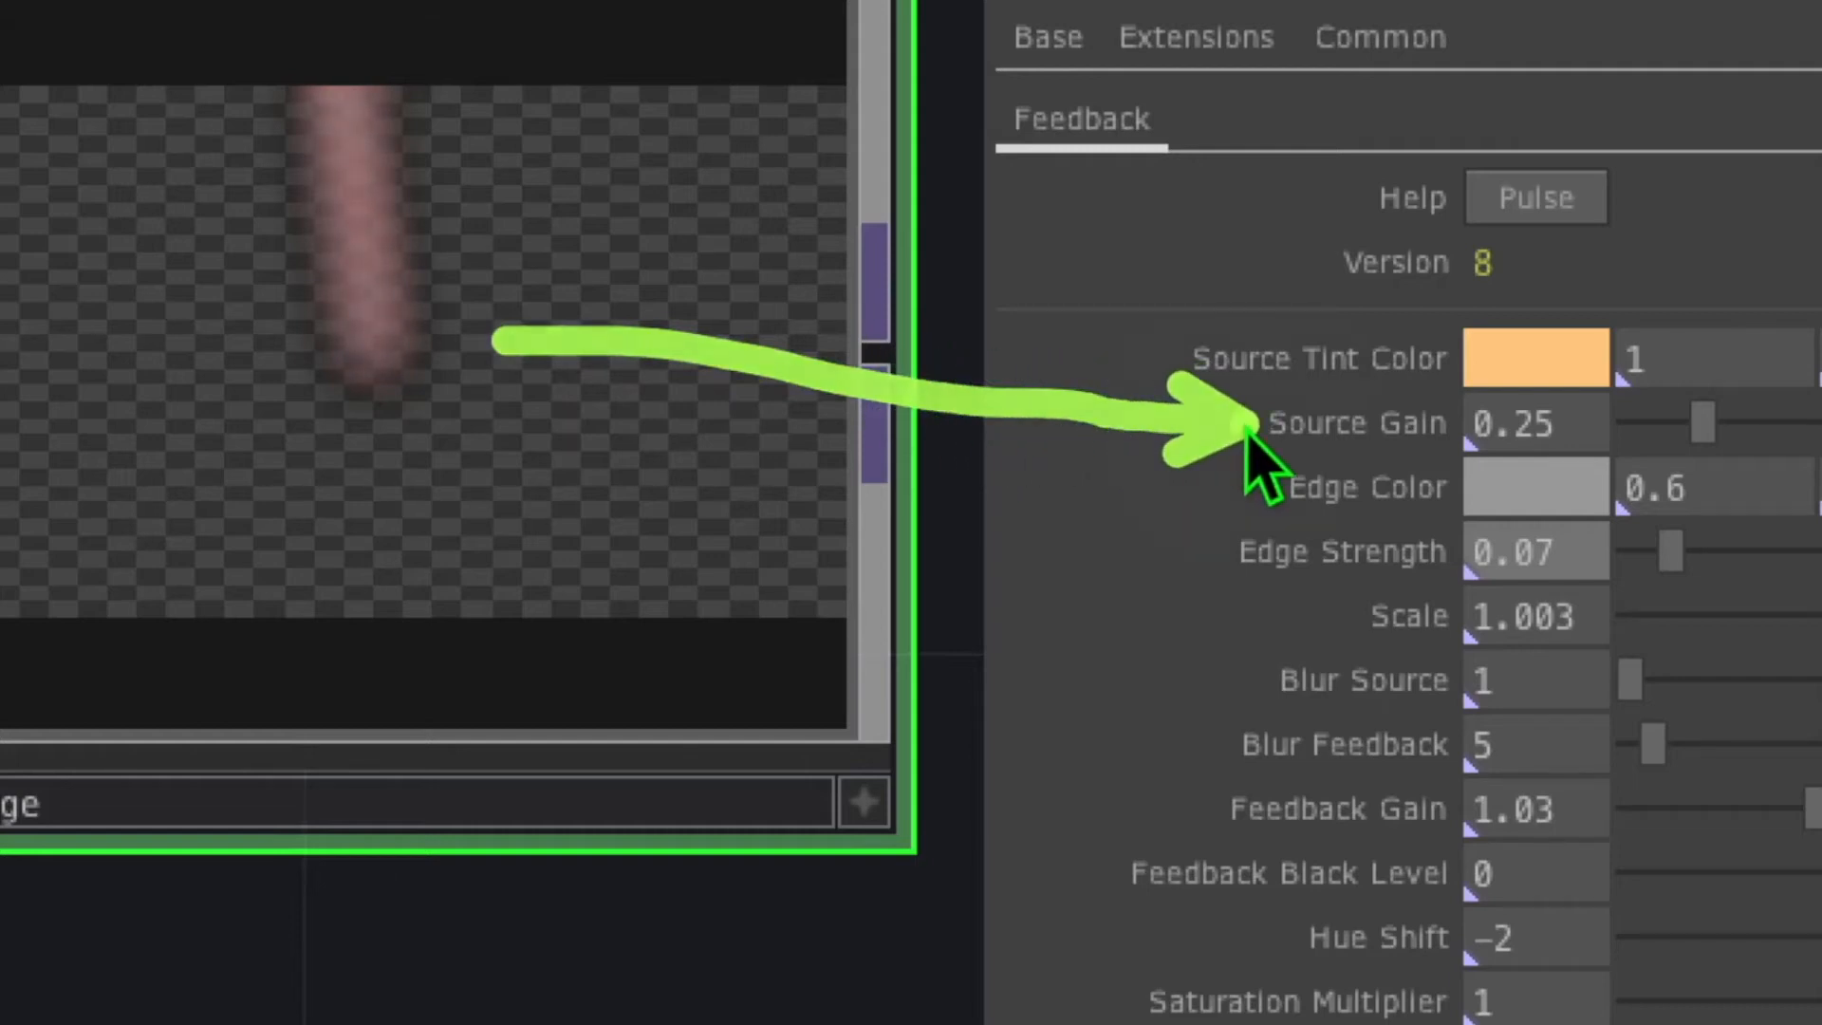
Set feedbackEdge's Source Gain to 0.7 and Blur Feedback to 1
left_click(1300, 425)
key("Escape")
left_click(1576, 426)
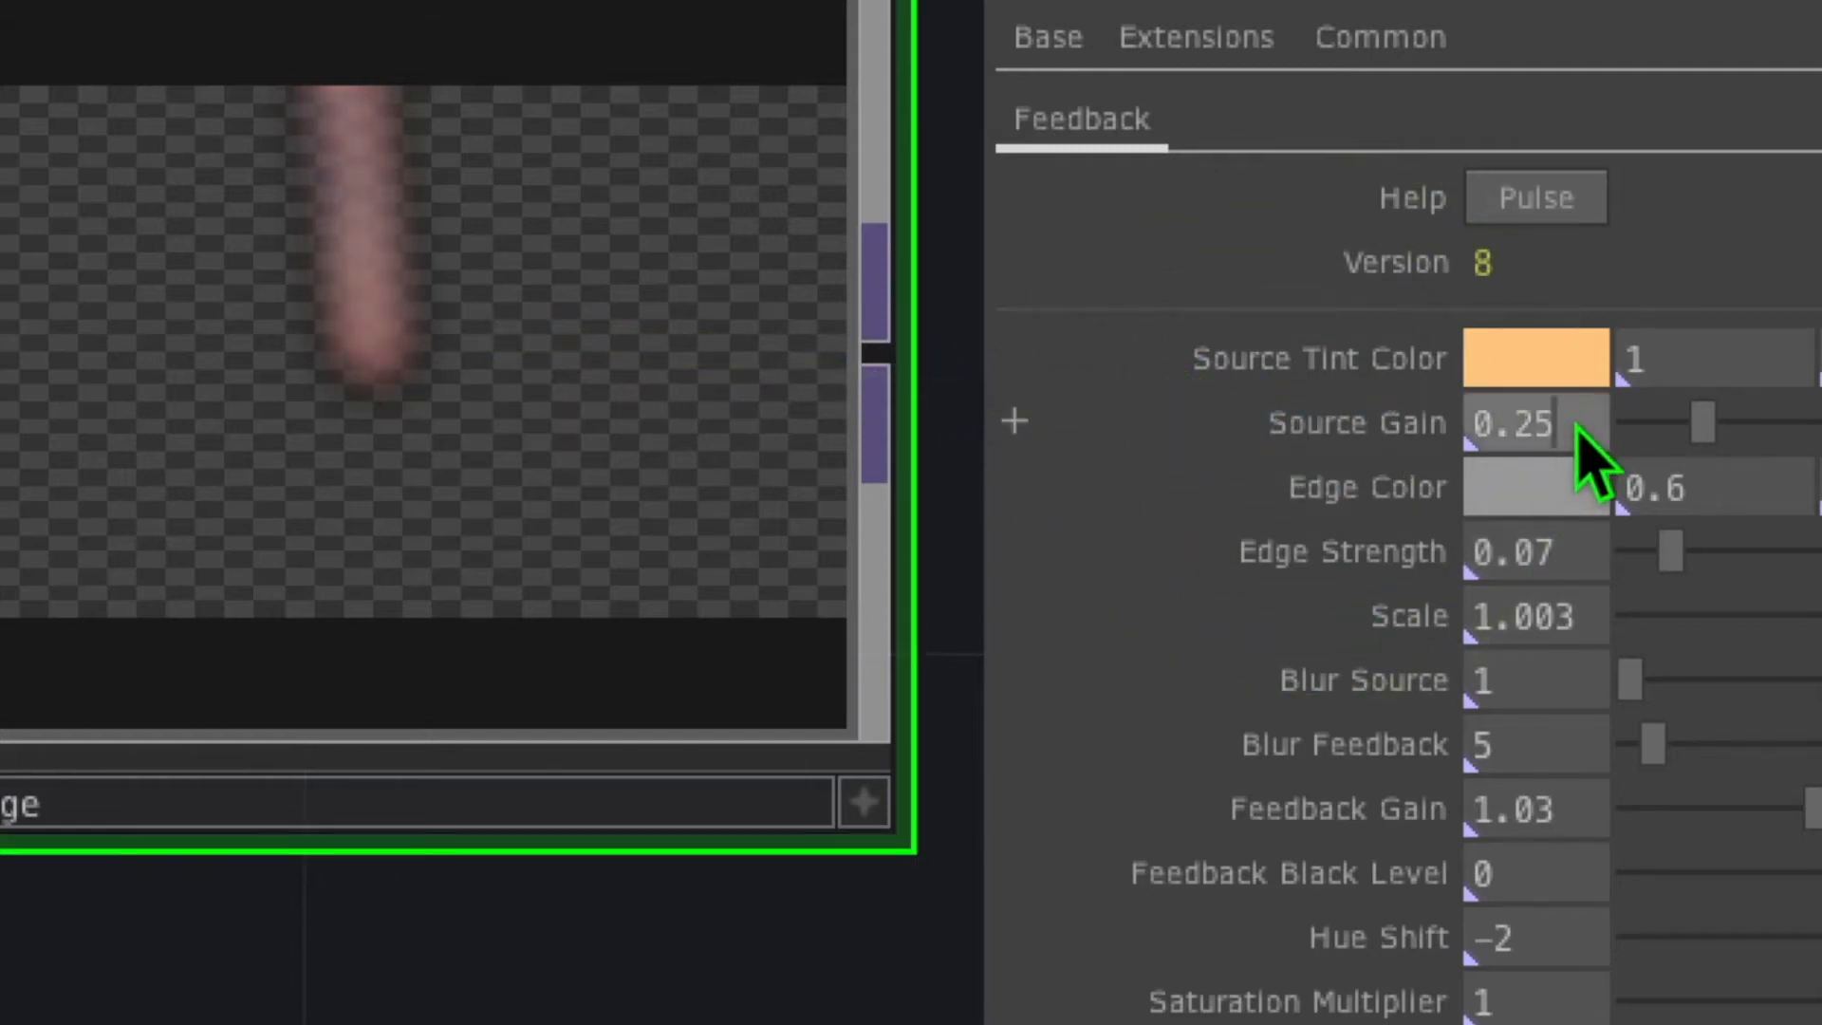
type("0.7")
key("Return")
mouse_move(960, 659)
left_mouse_down()
mouse_move(1044, 664)
mouse_move(1228, 738)
left_mouse_up()
left_click(1412, 748)
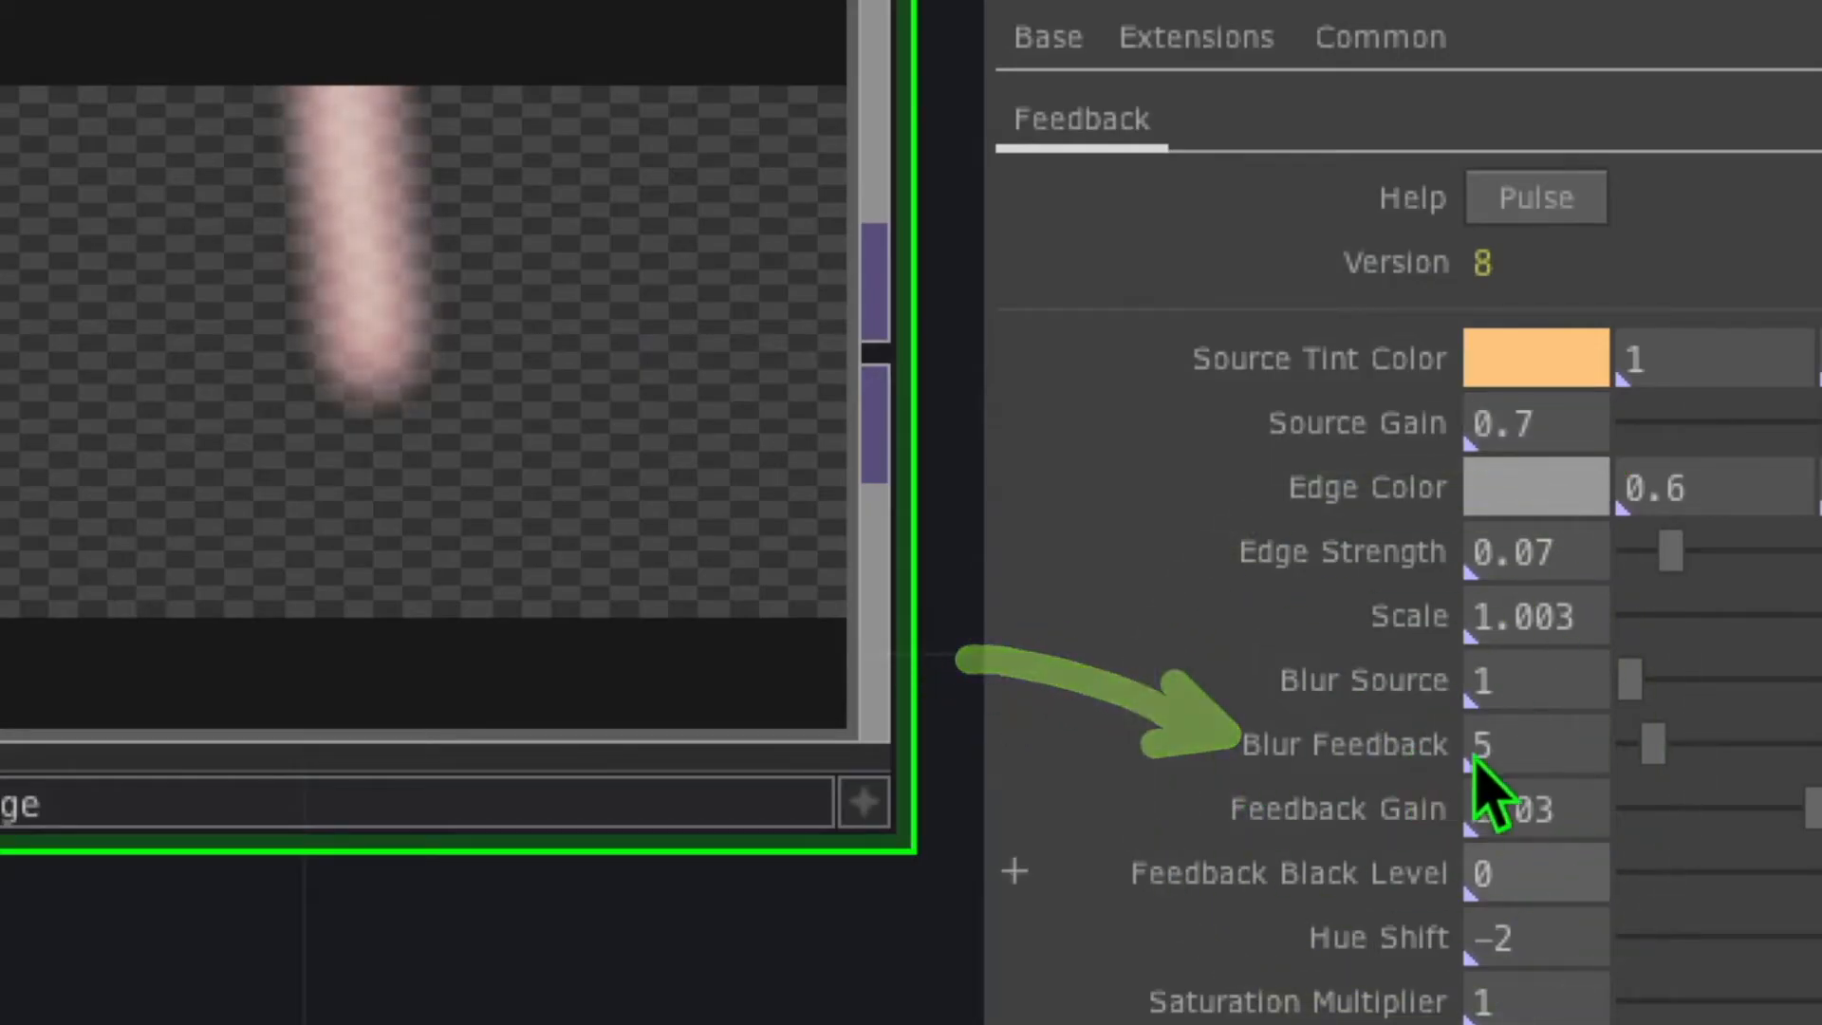
left_click(1510, 743)
type("1")
key("Return")
Set Feedback Black Level 0.04, Hue Shift -2.8 and Saturation Multiplier 1.1
left_click_drag(930, 808, 1103, 874)
left_click(1186, 871)
left_click(1544, 871)
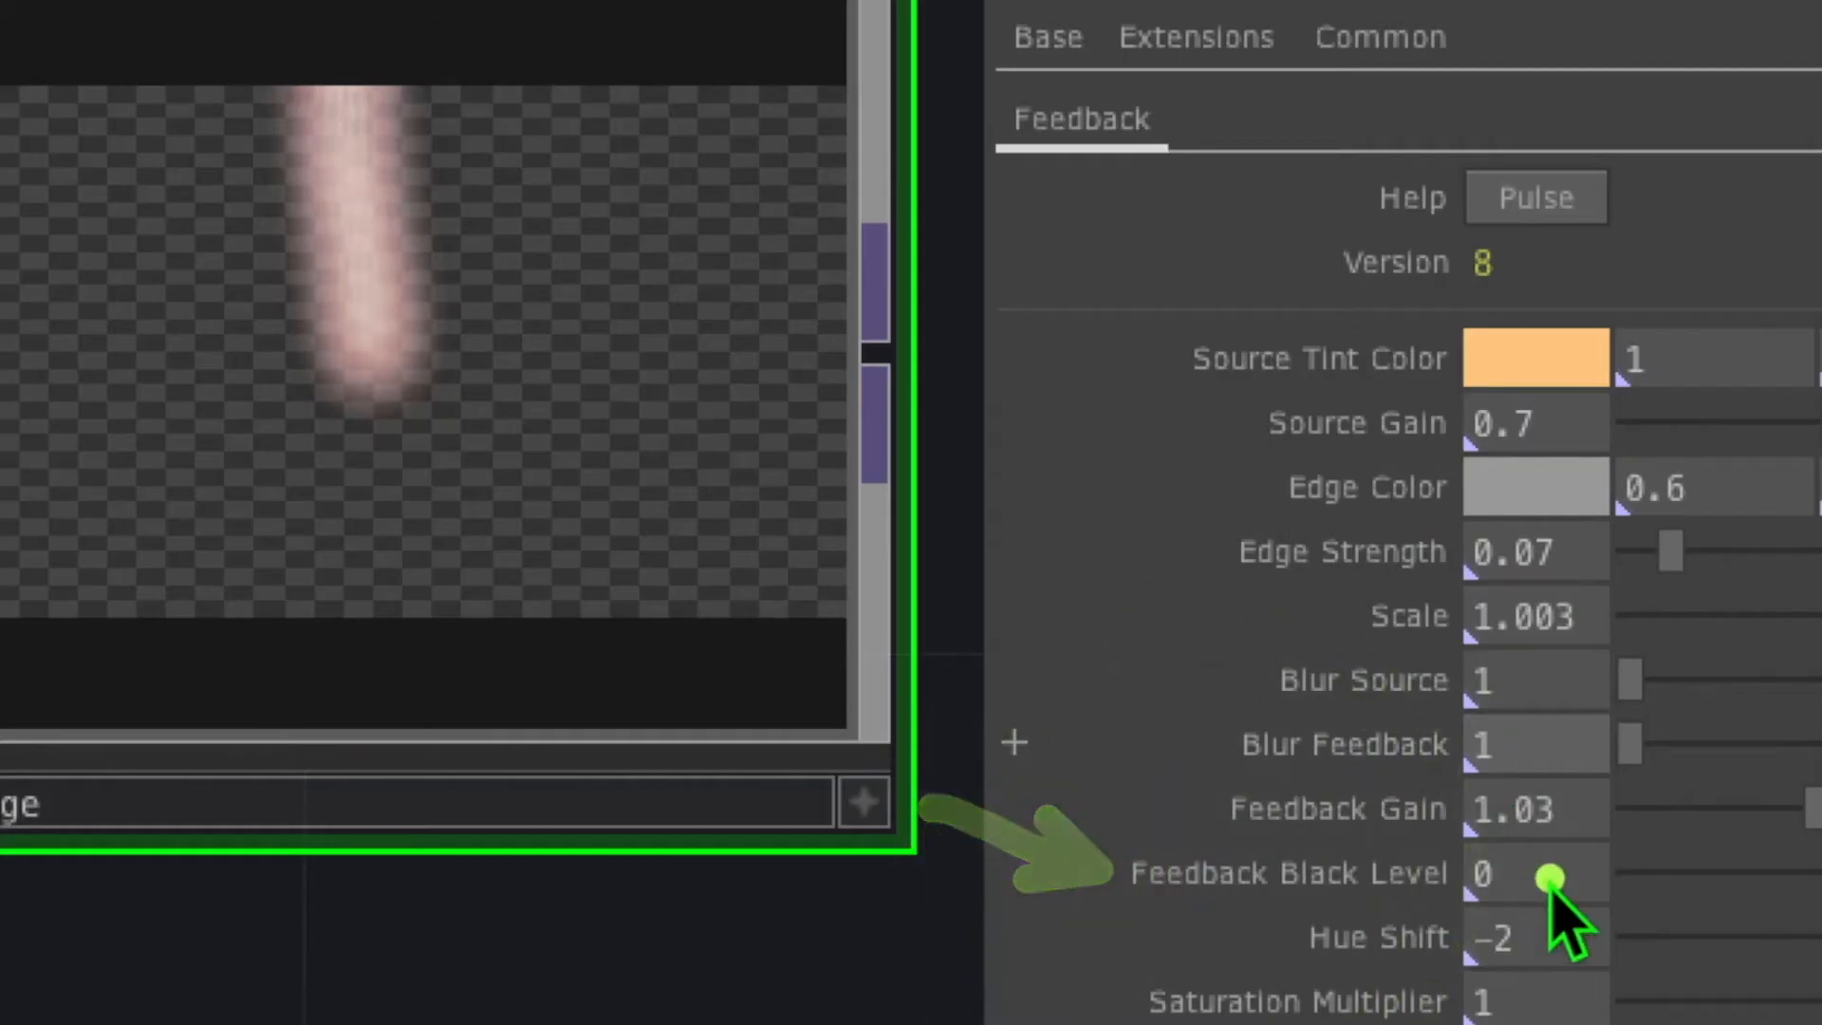
type("0.04")
key("Return")
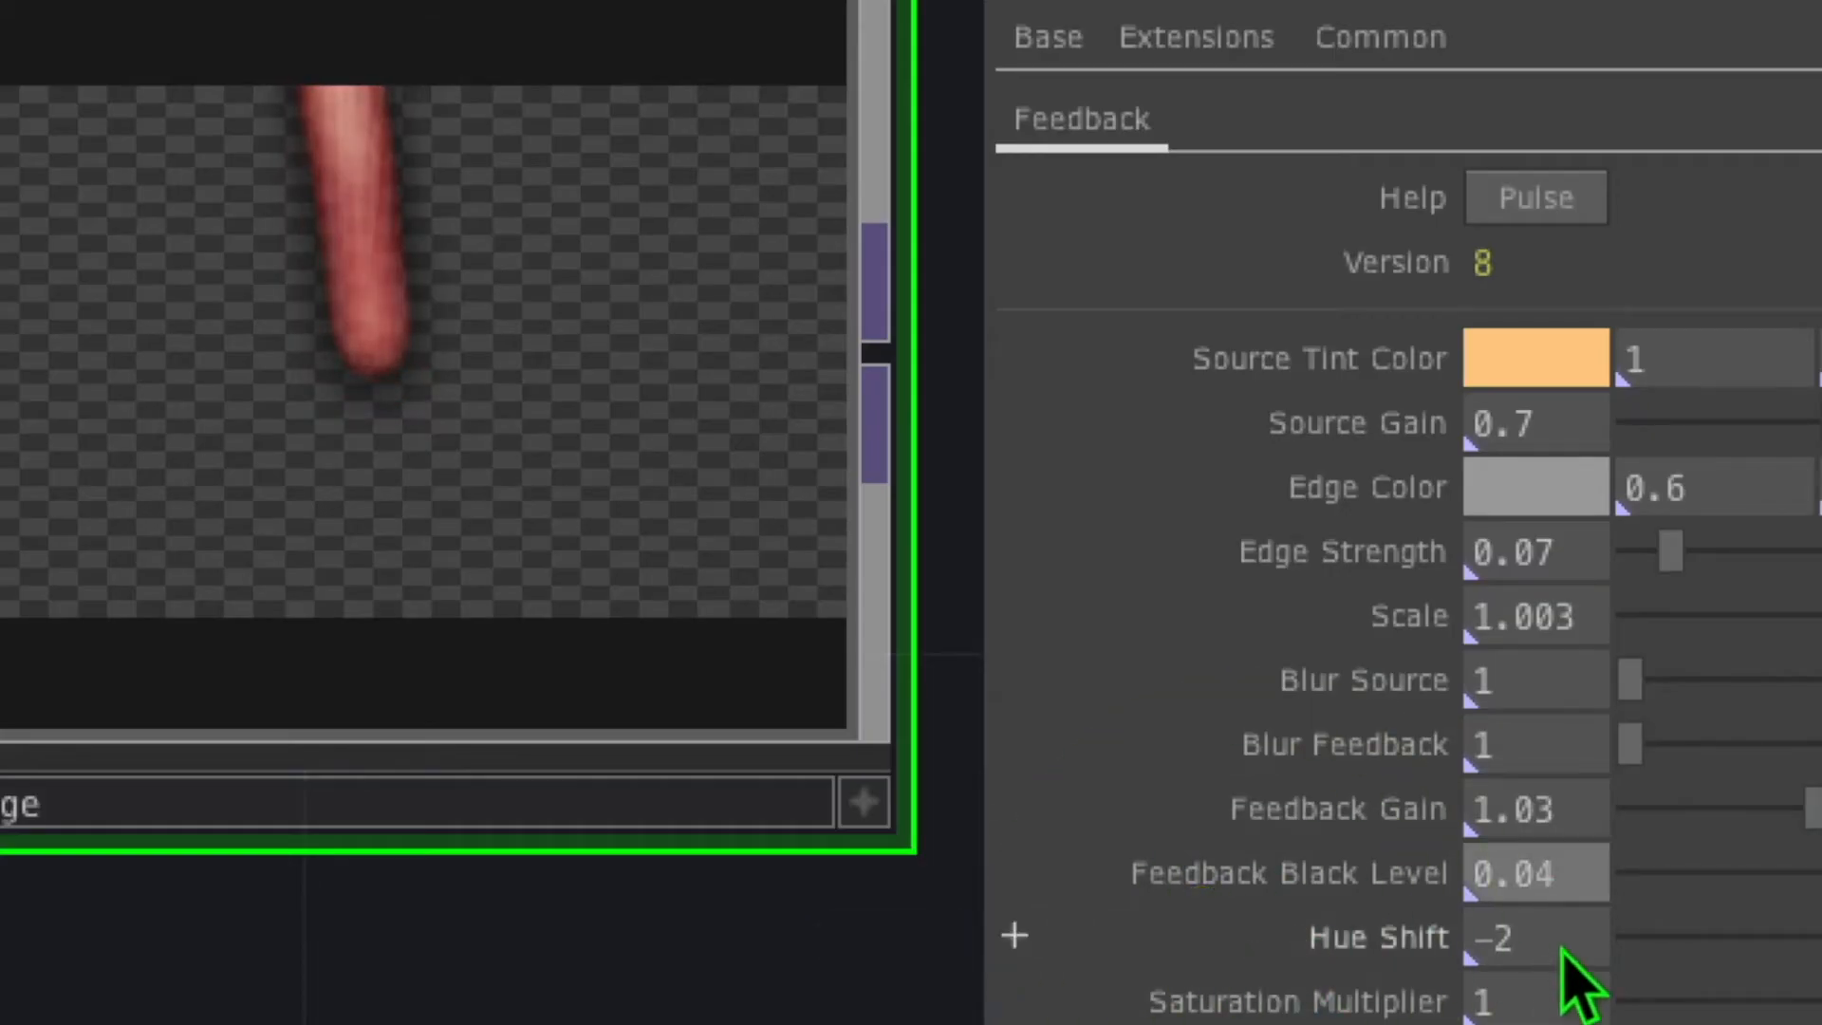
left_click(1556, 934)
type(".8")
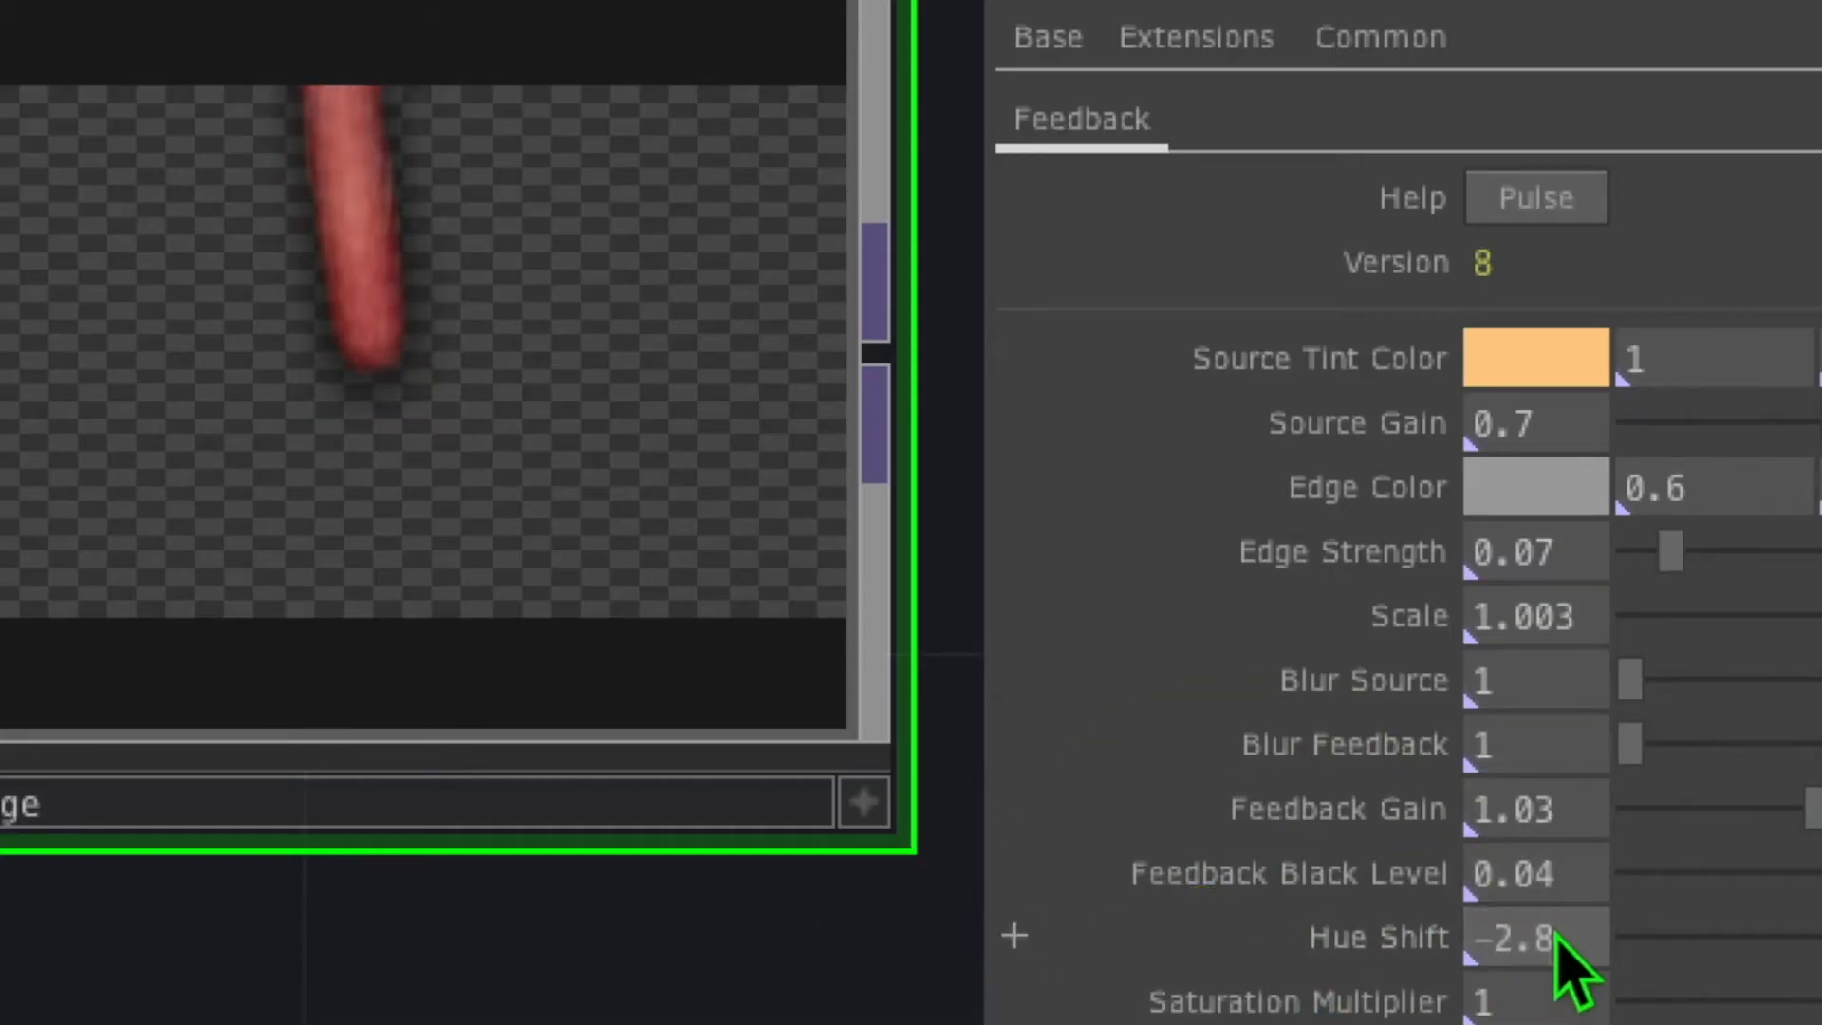
key("Return")
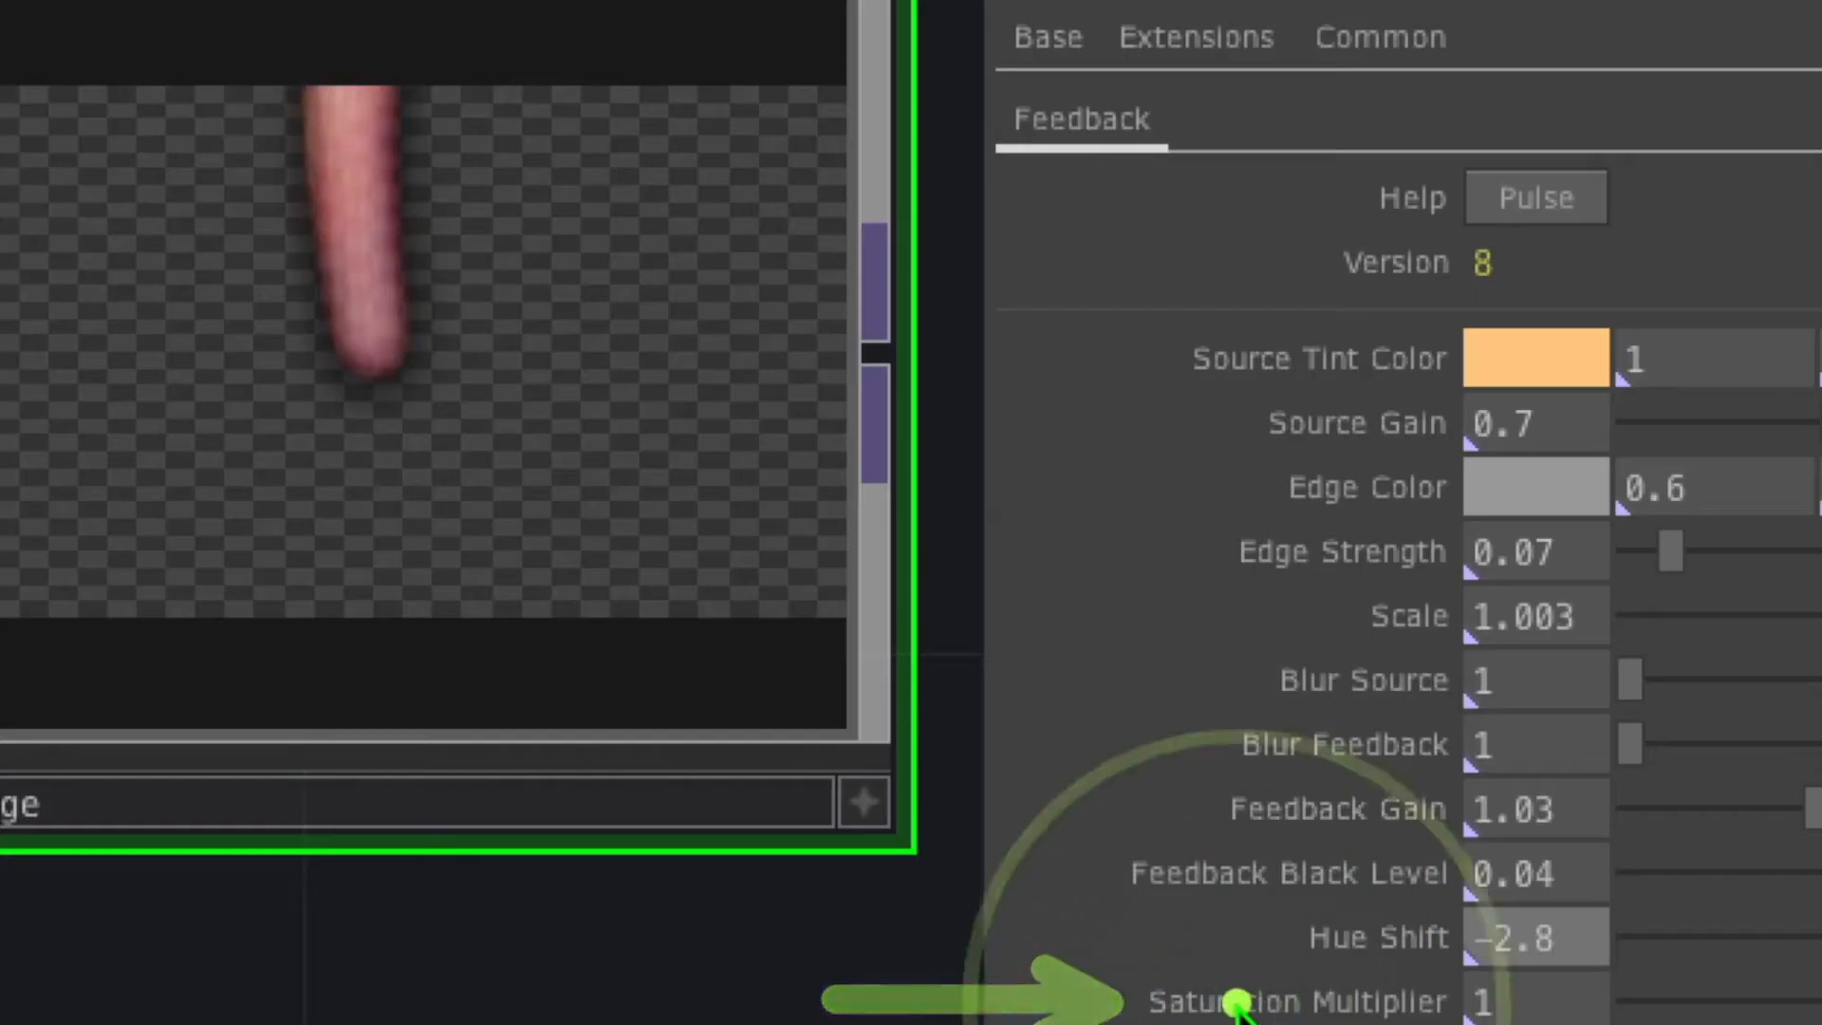
left_click(1521, 1017)
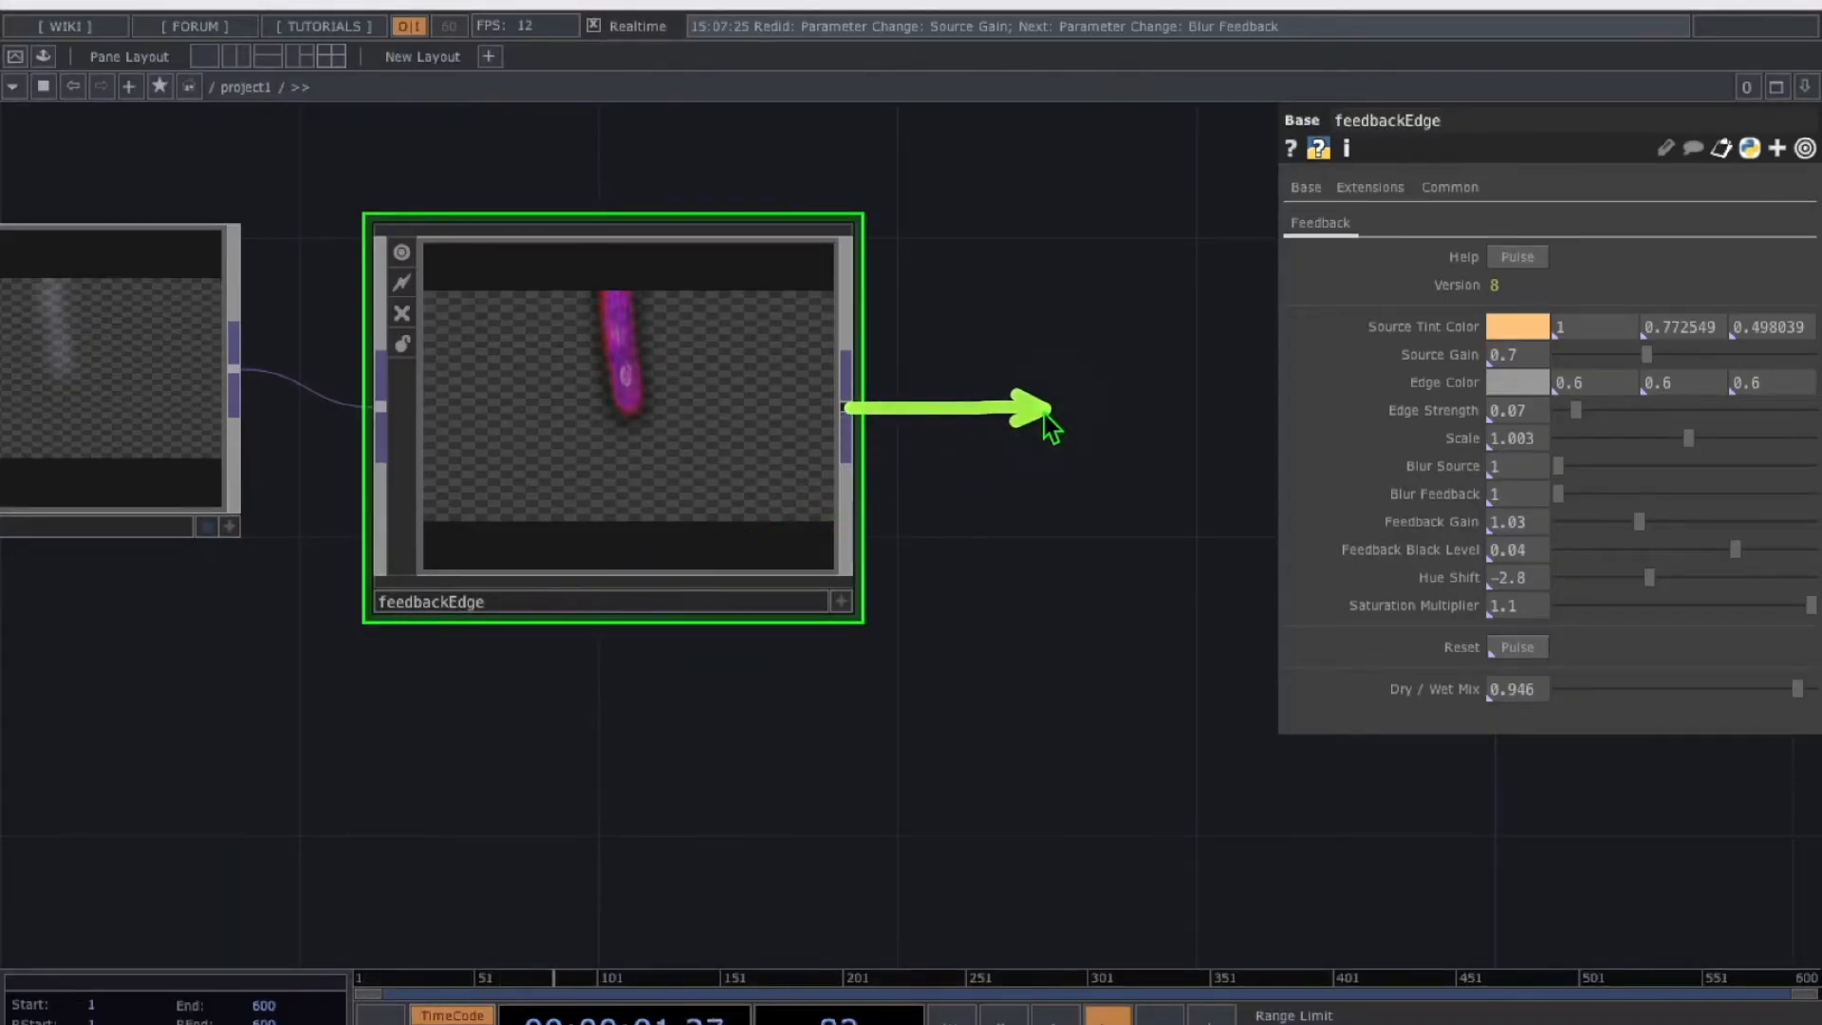
Add a mono1 Monochrome TOP fed by feedbackEdge and display it as the network background
key("Tab")
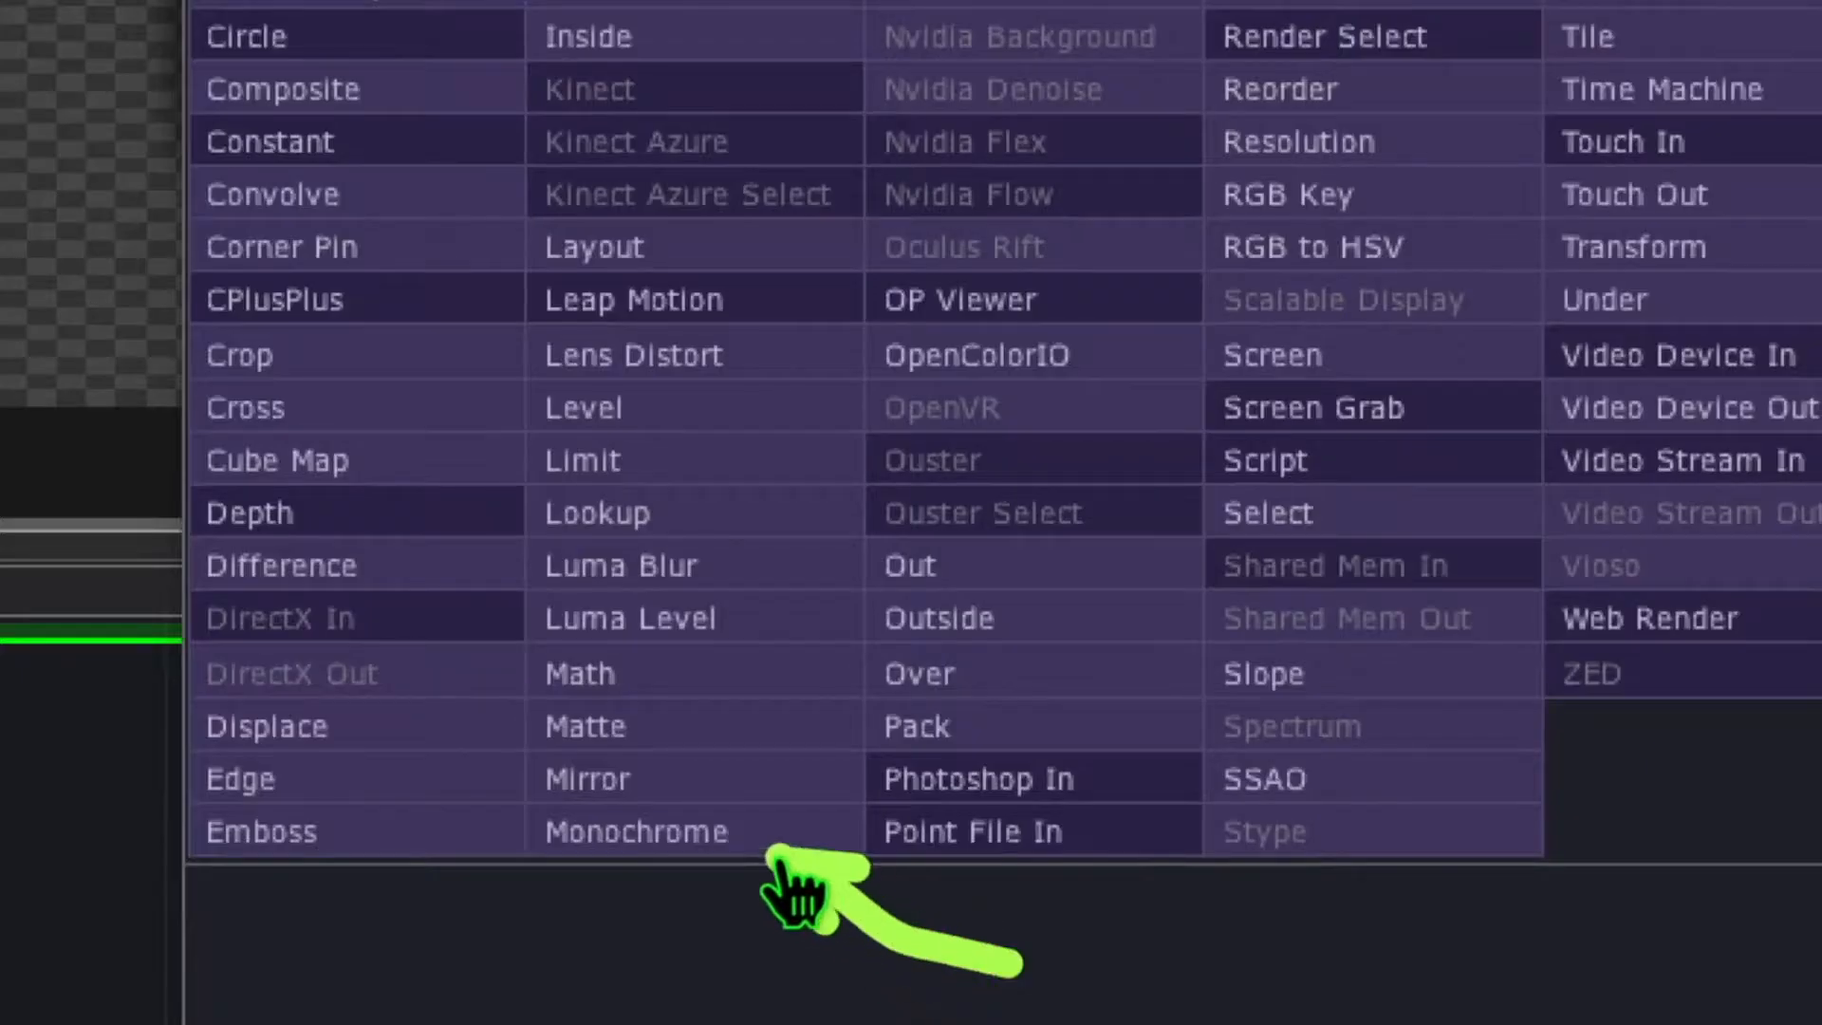
left_click(721, 835)
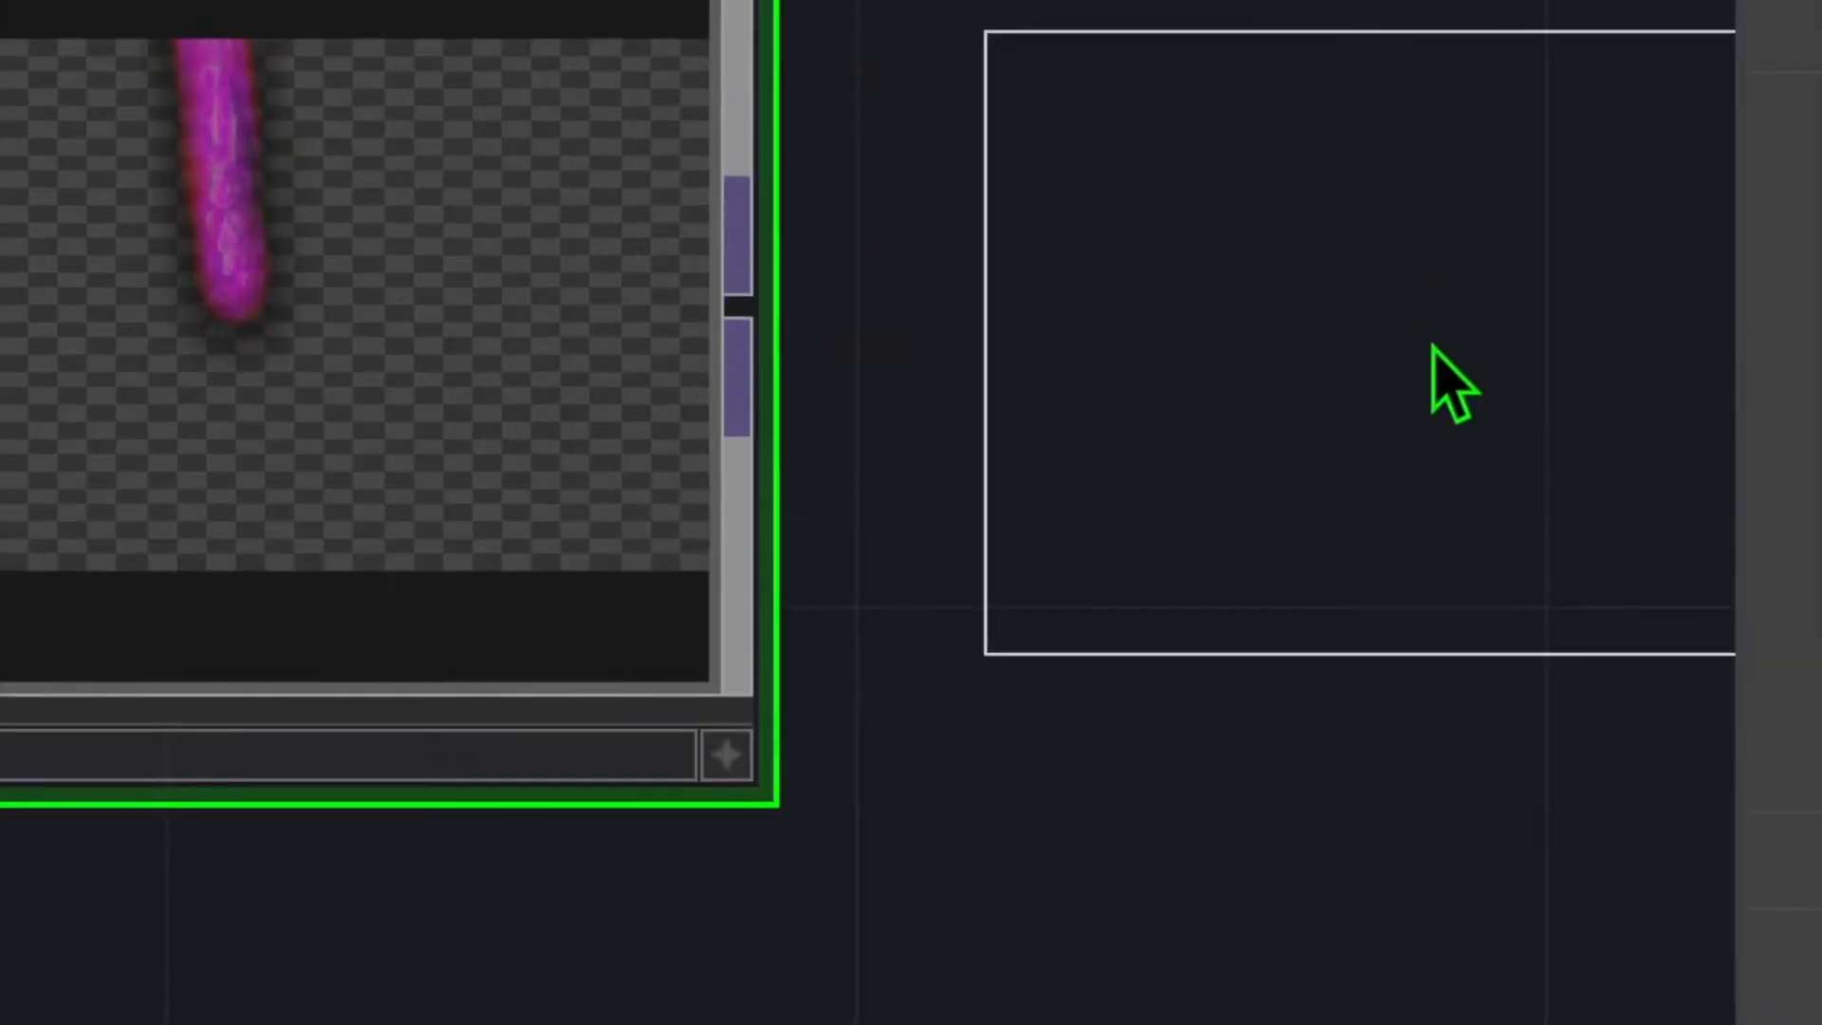
left_click(1516, 348)
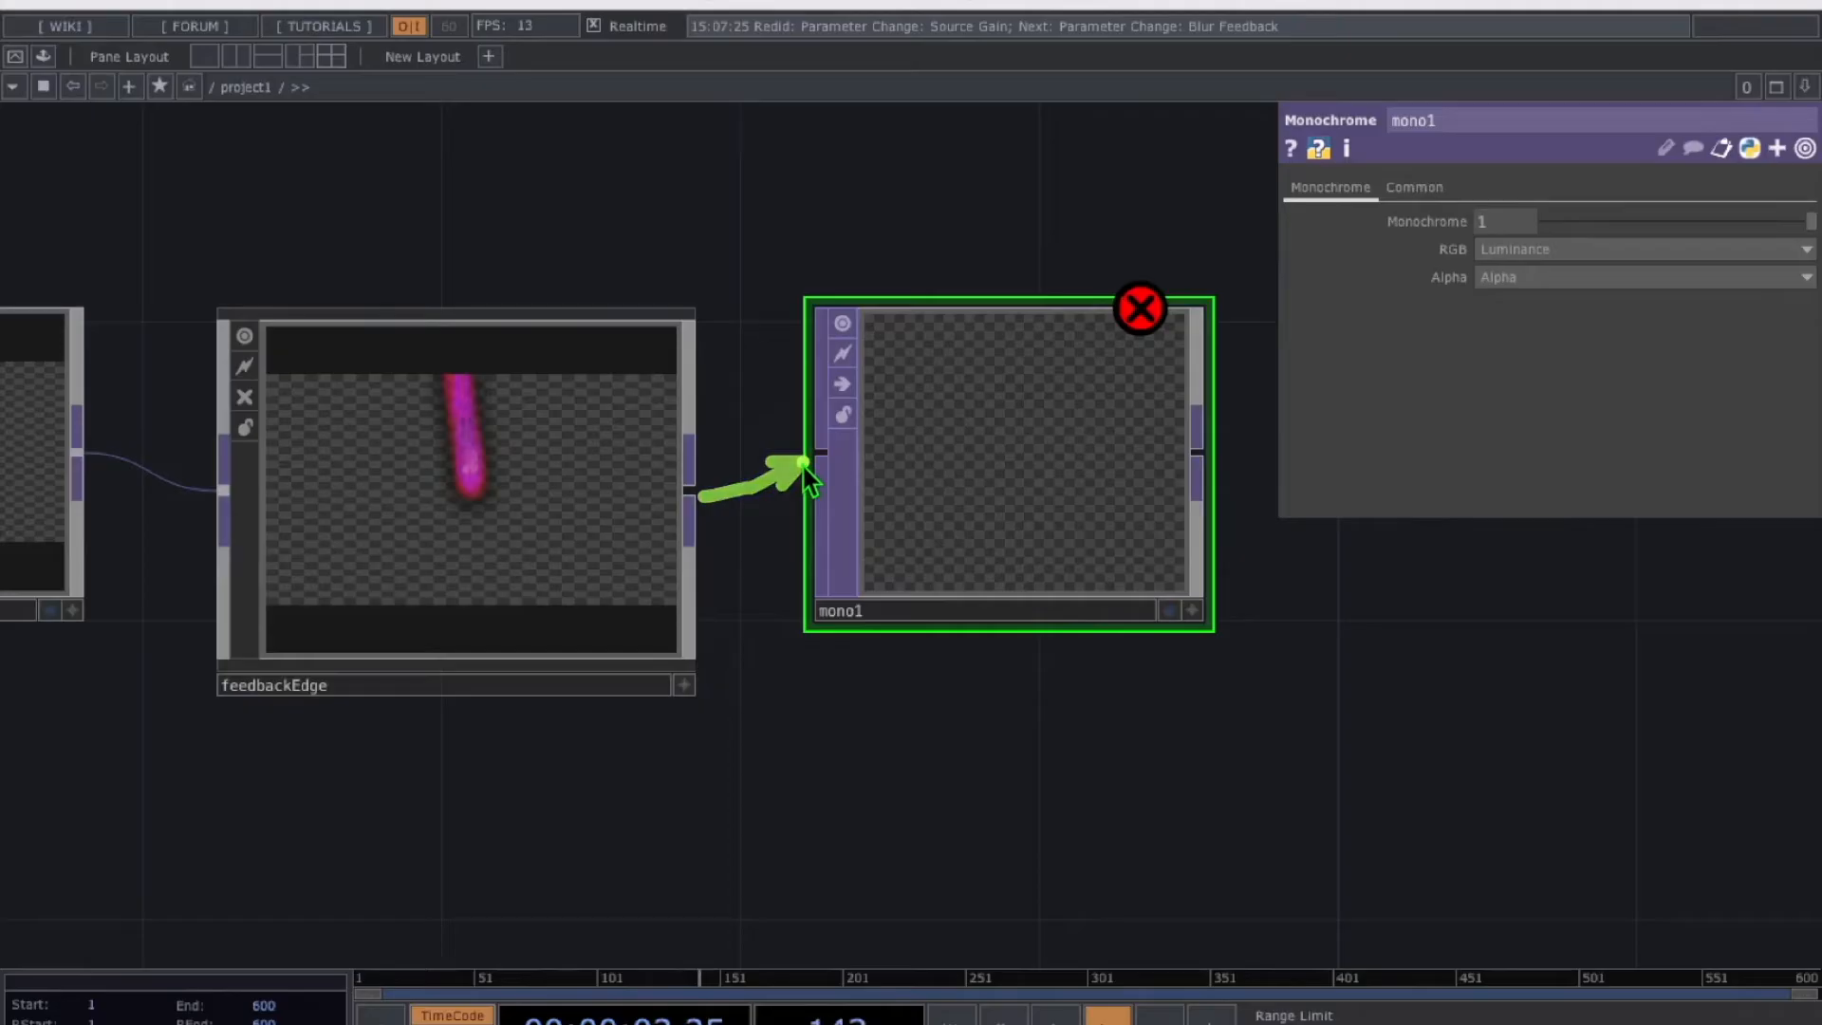
left_click(805, 465)
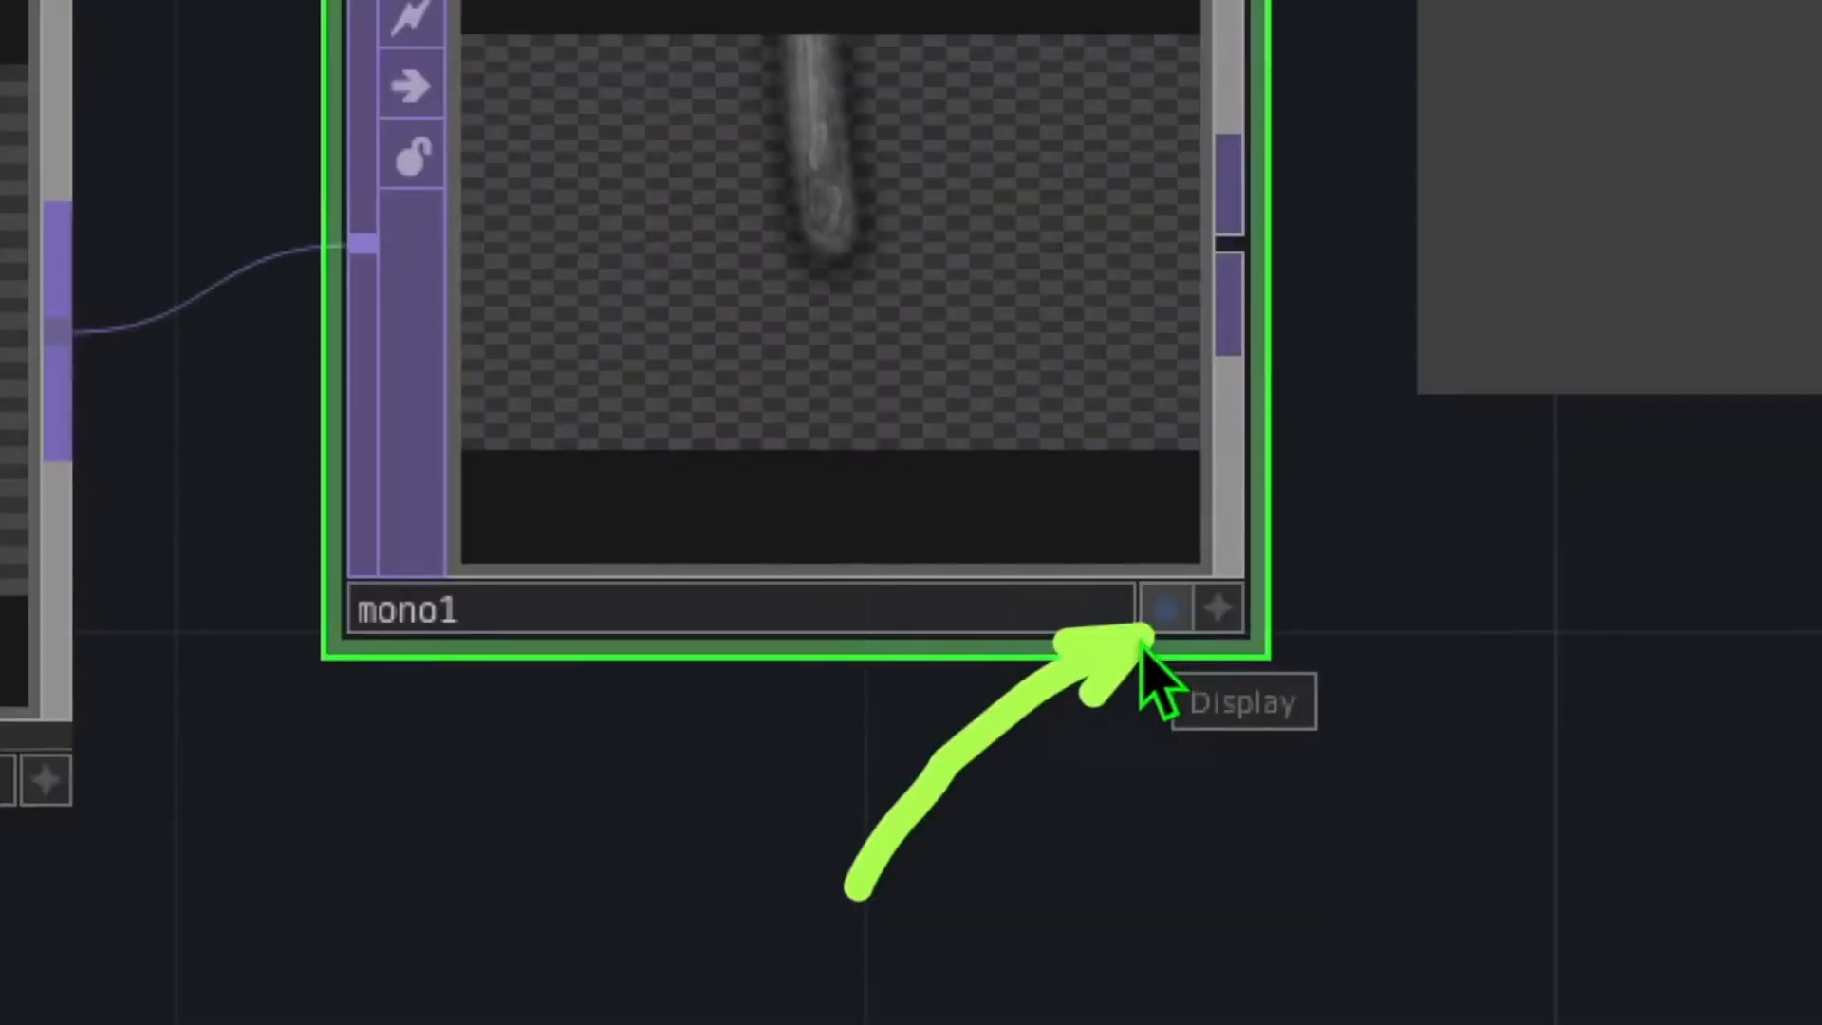
left_click(1167, 610)
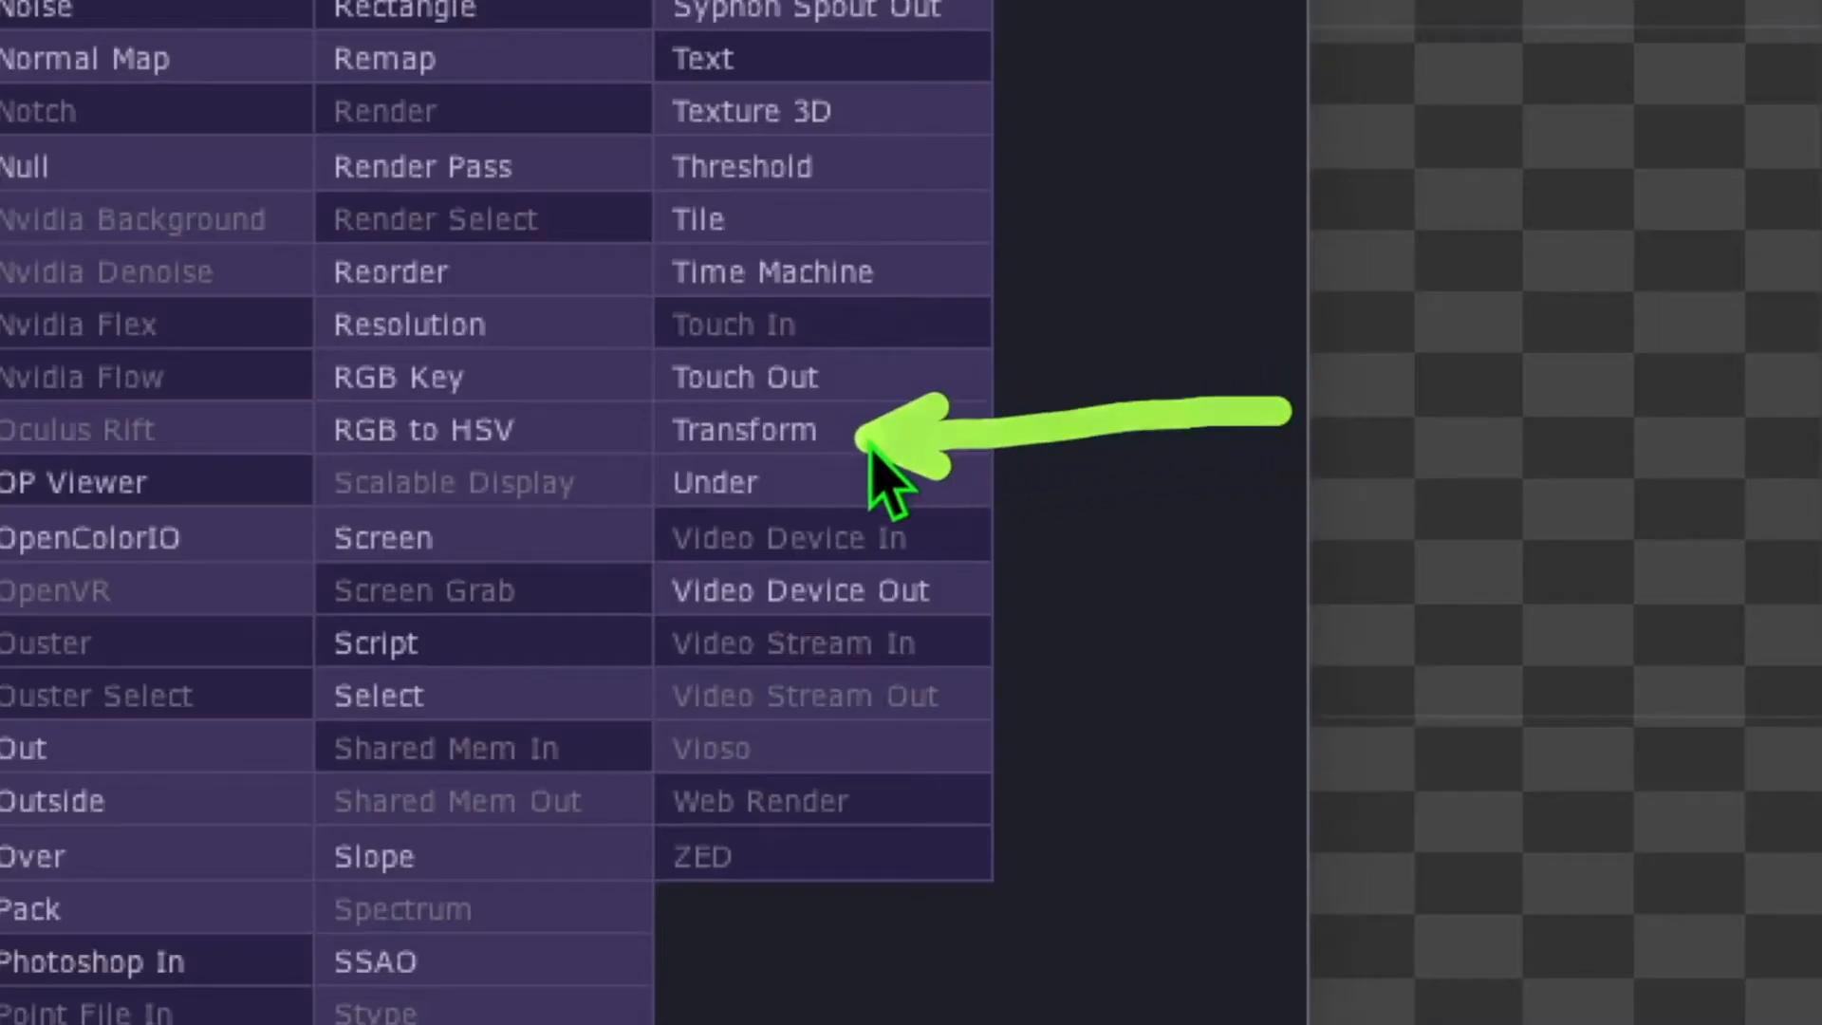
Add transform1 after mono1 with Comp Over Background Color on, and move the background display from mono1 to transform1
left_click(802, 438)
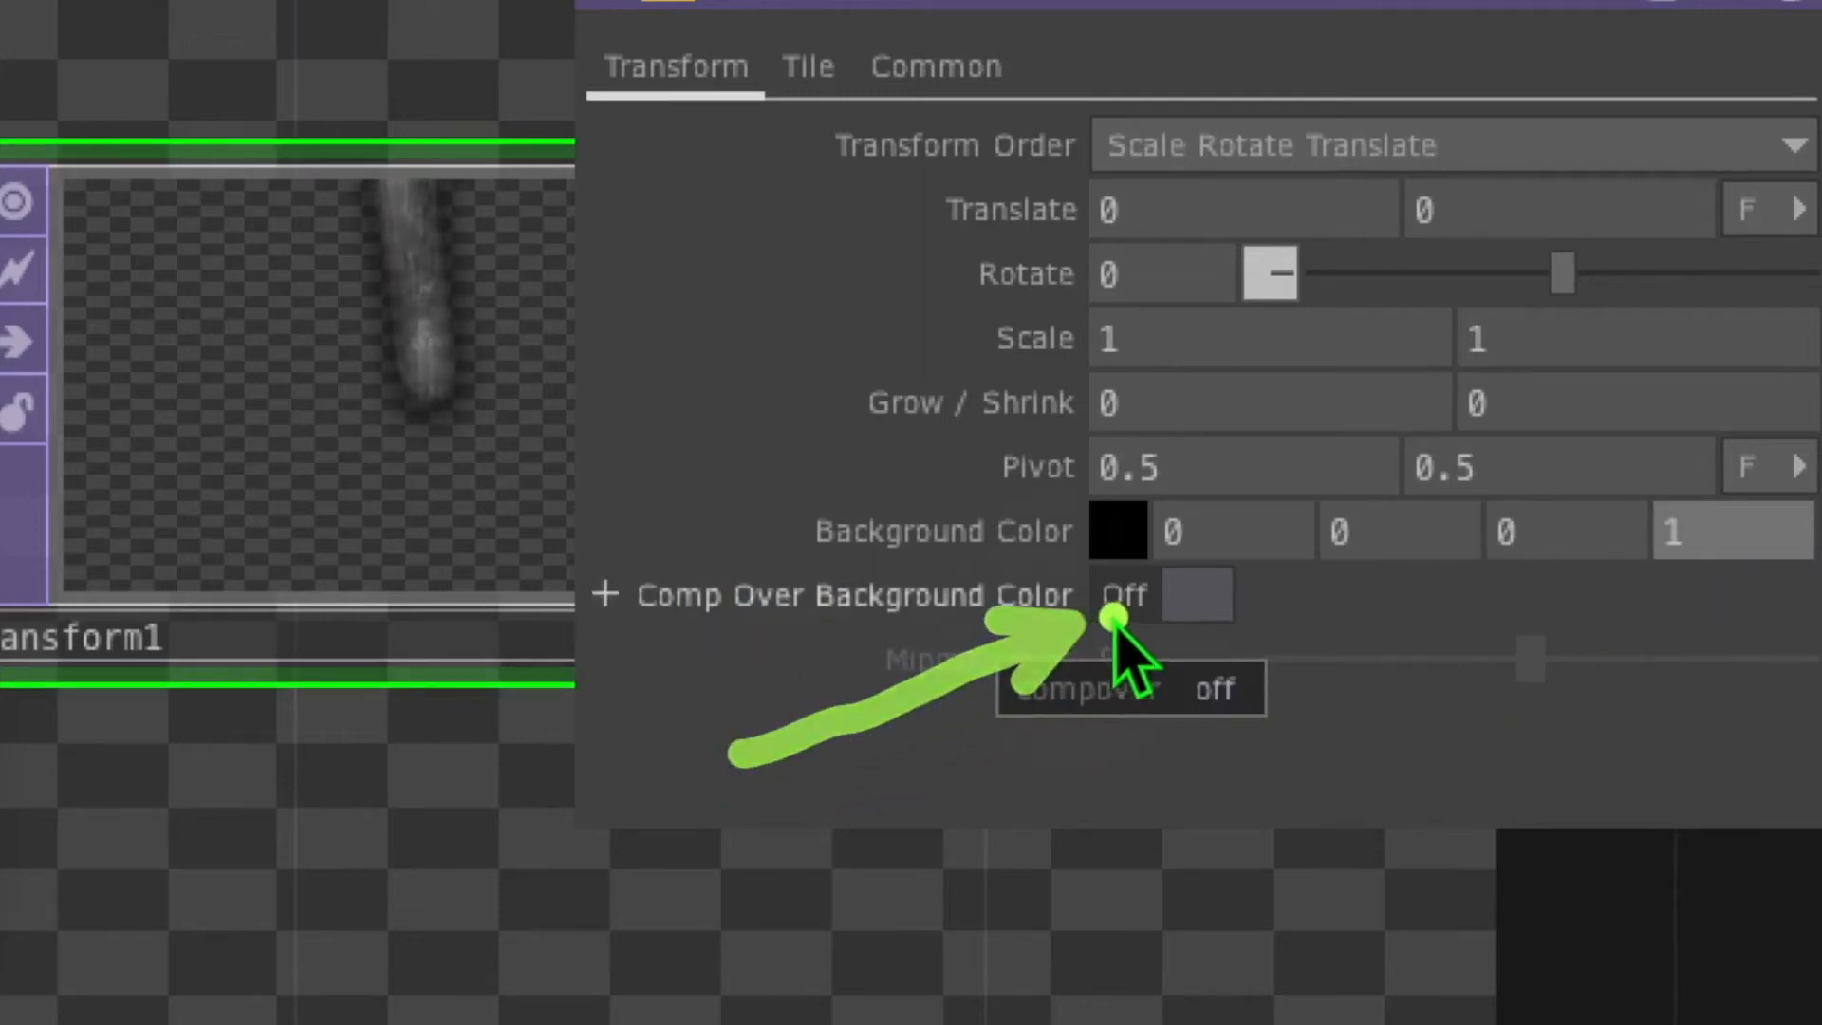
left_click(1176, 607)
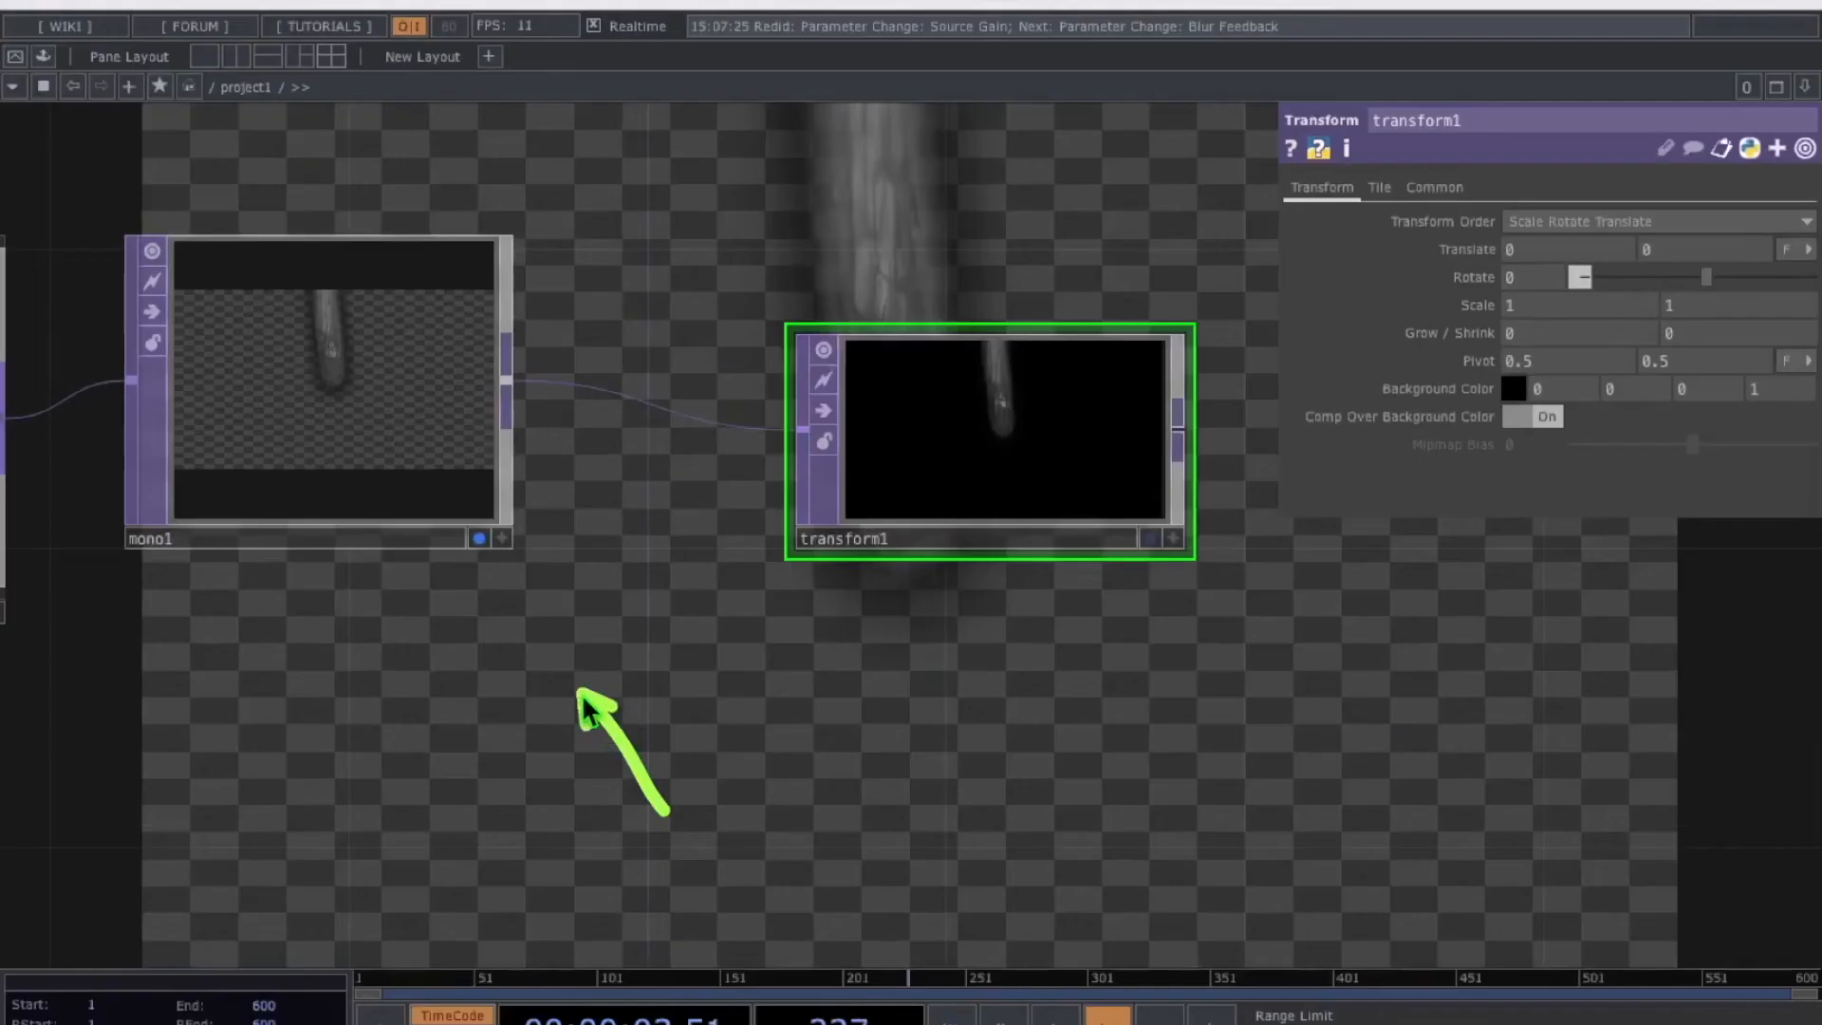
left_click(480, 538)
left_click(1150, 539)
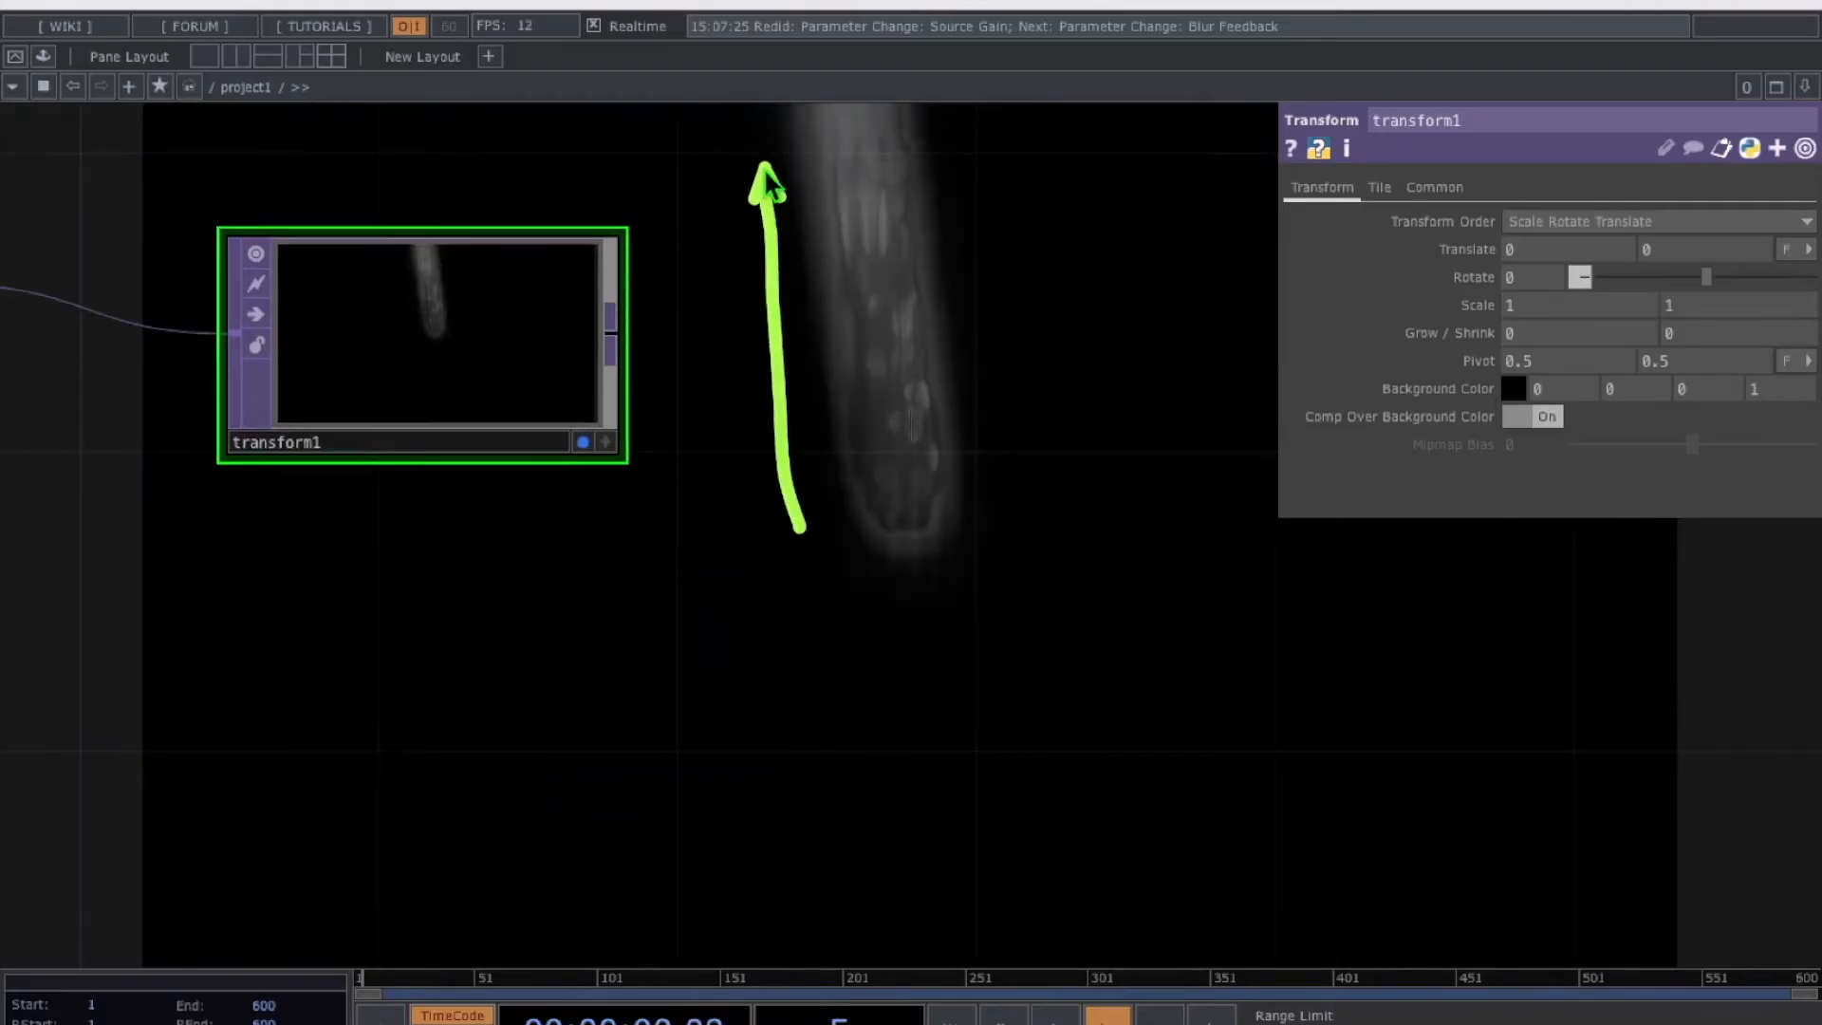
left_click_drag(698, 300, 795, 129)
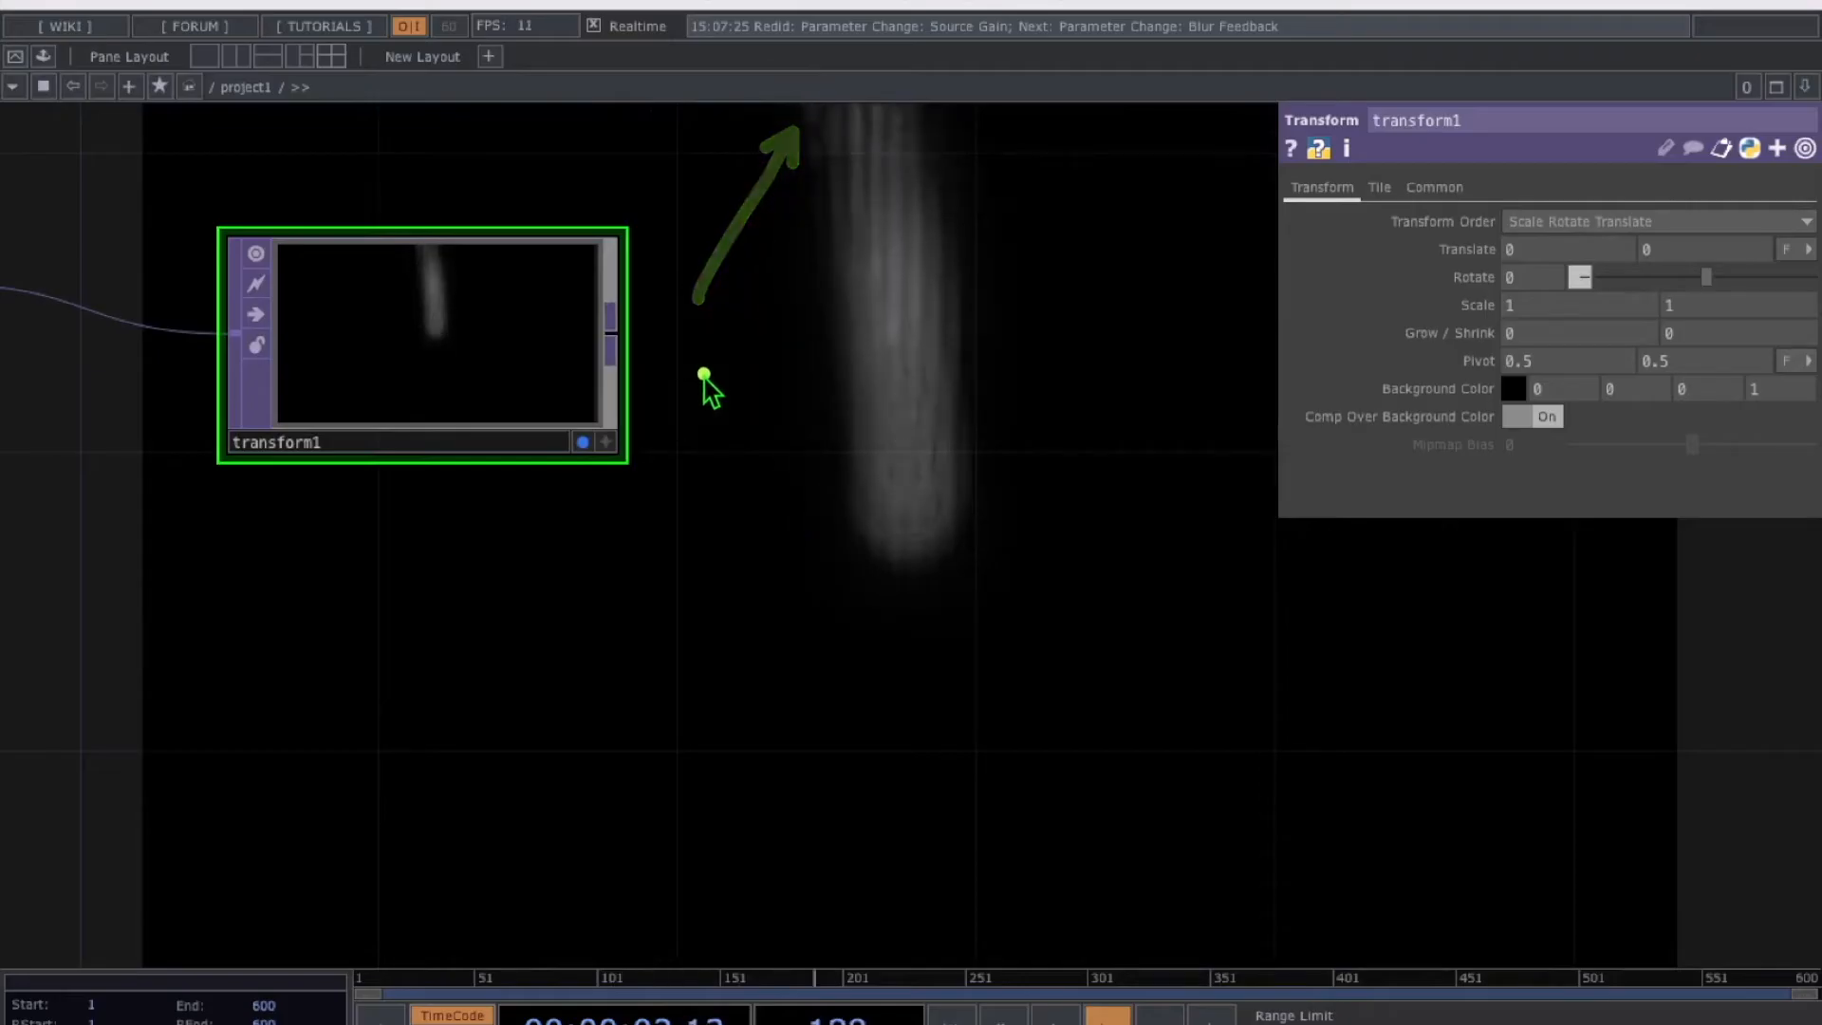
mouse_move(966, 466)
left_mouse_down()
mouse_move(846, 468)
mouse_move(952, 610)
mouse_move(987, 459)
left_mouse_up()
mouse_move(909, 548)
left_mouse_down()
mouse_move(889, 868)
mouse_move(783, 868)
mouse_move(766, 835)
mouse_move(868, 580)
left_mouse_up()
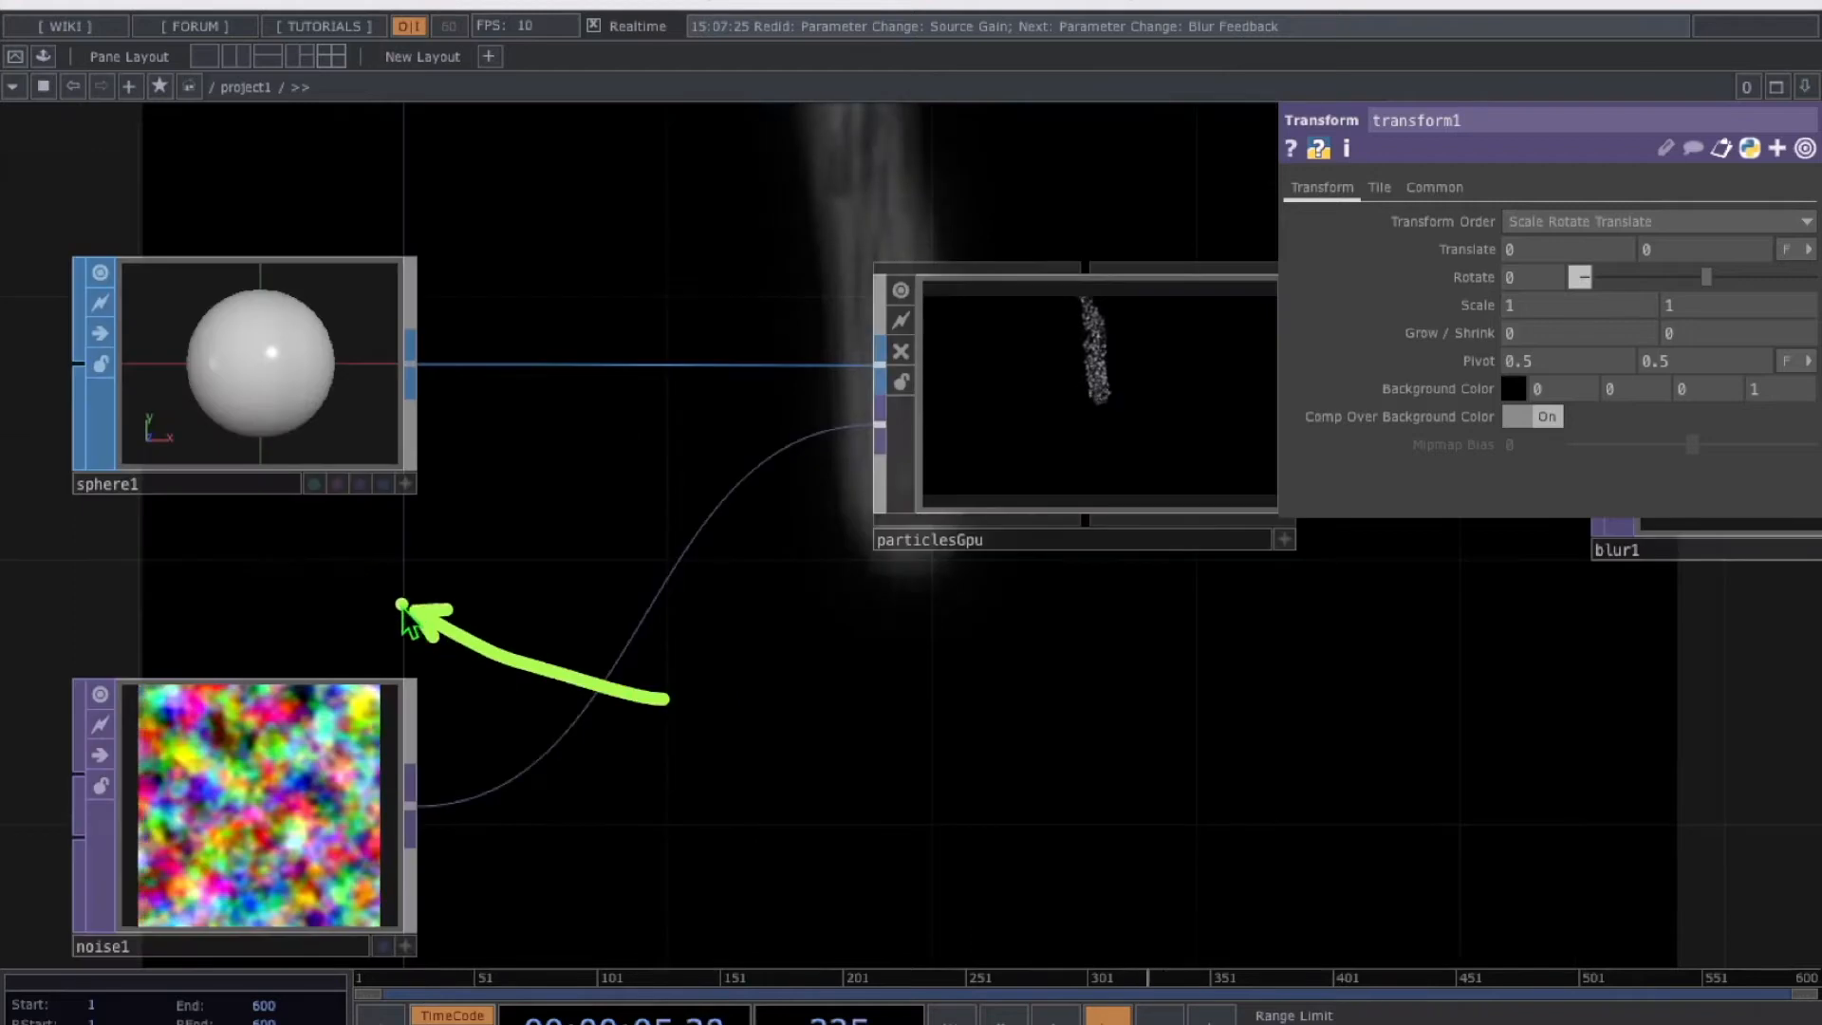
left_click_drag(398, 610, 203, 517)
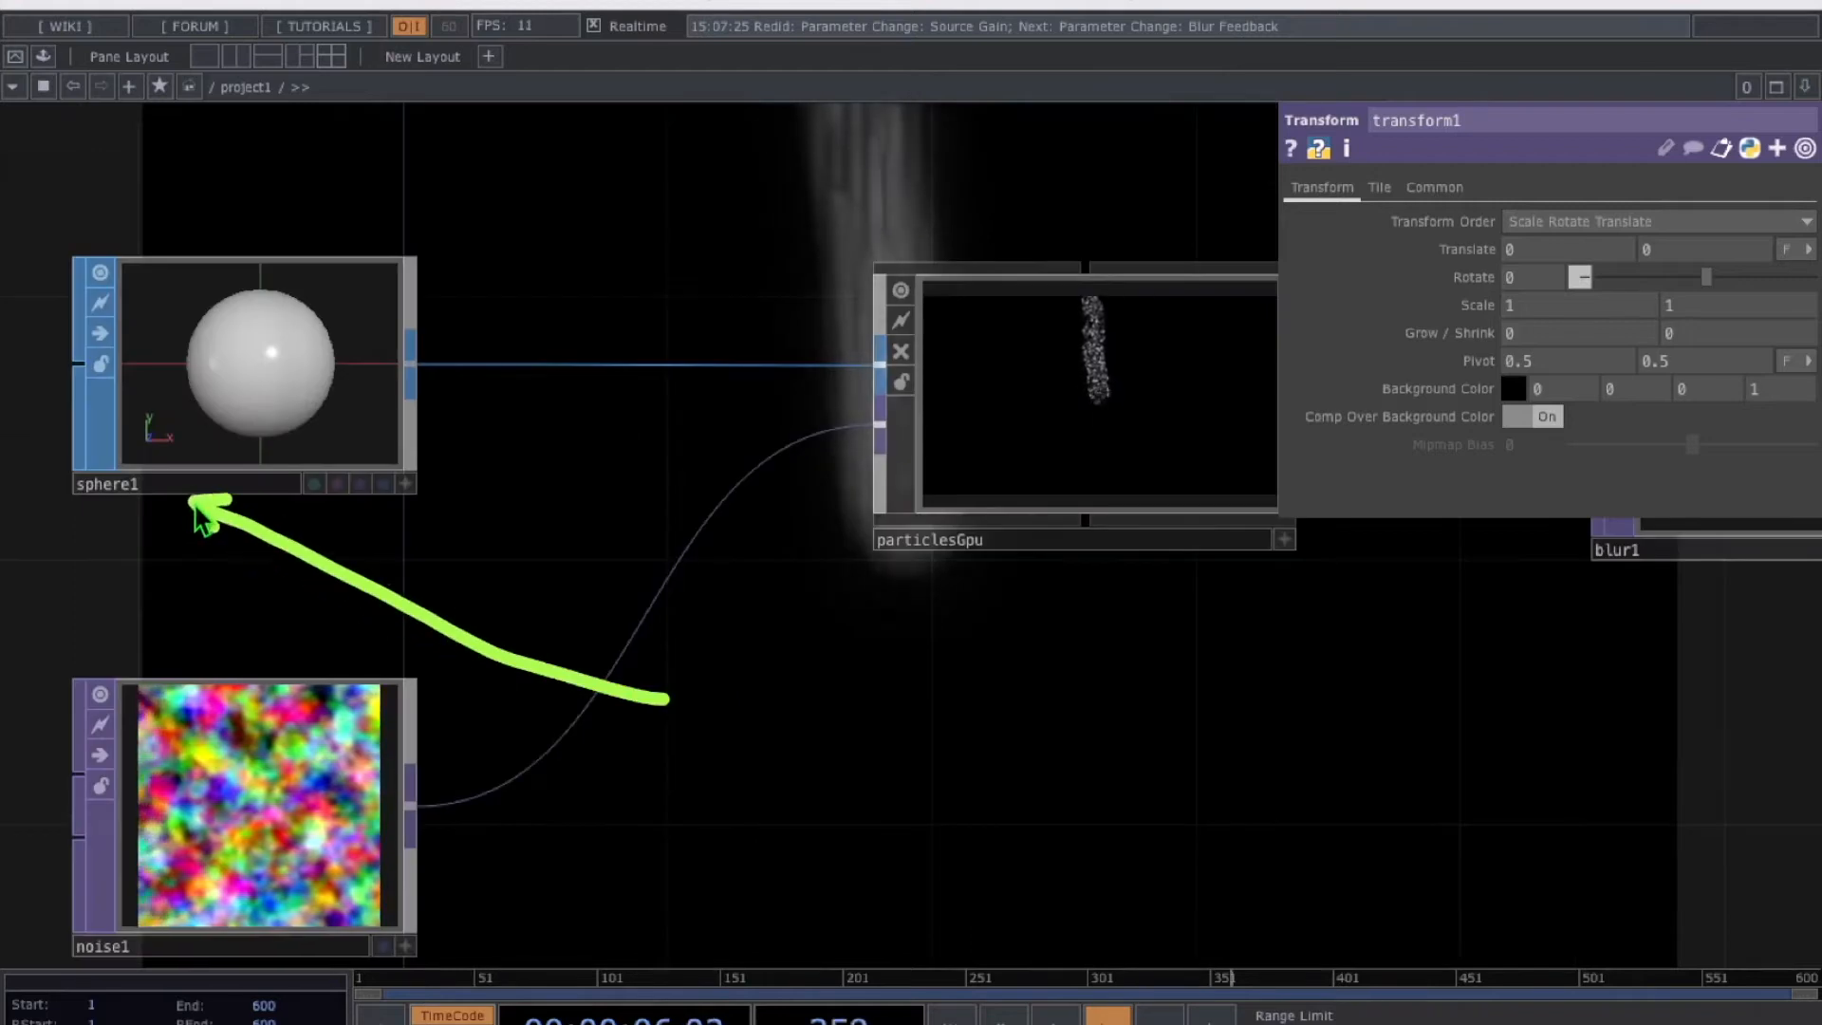
Select sphere1 and lower its Center Y through -0.2 down to -0.9
double_click(273, 419)
left_click(162, 480)
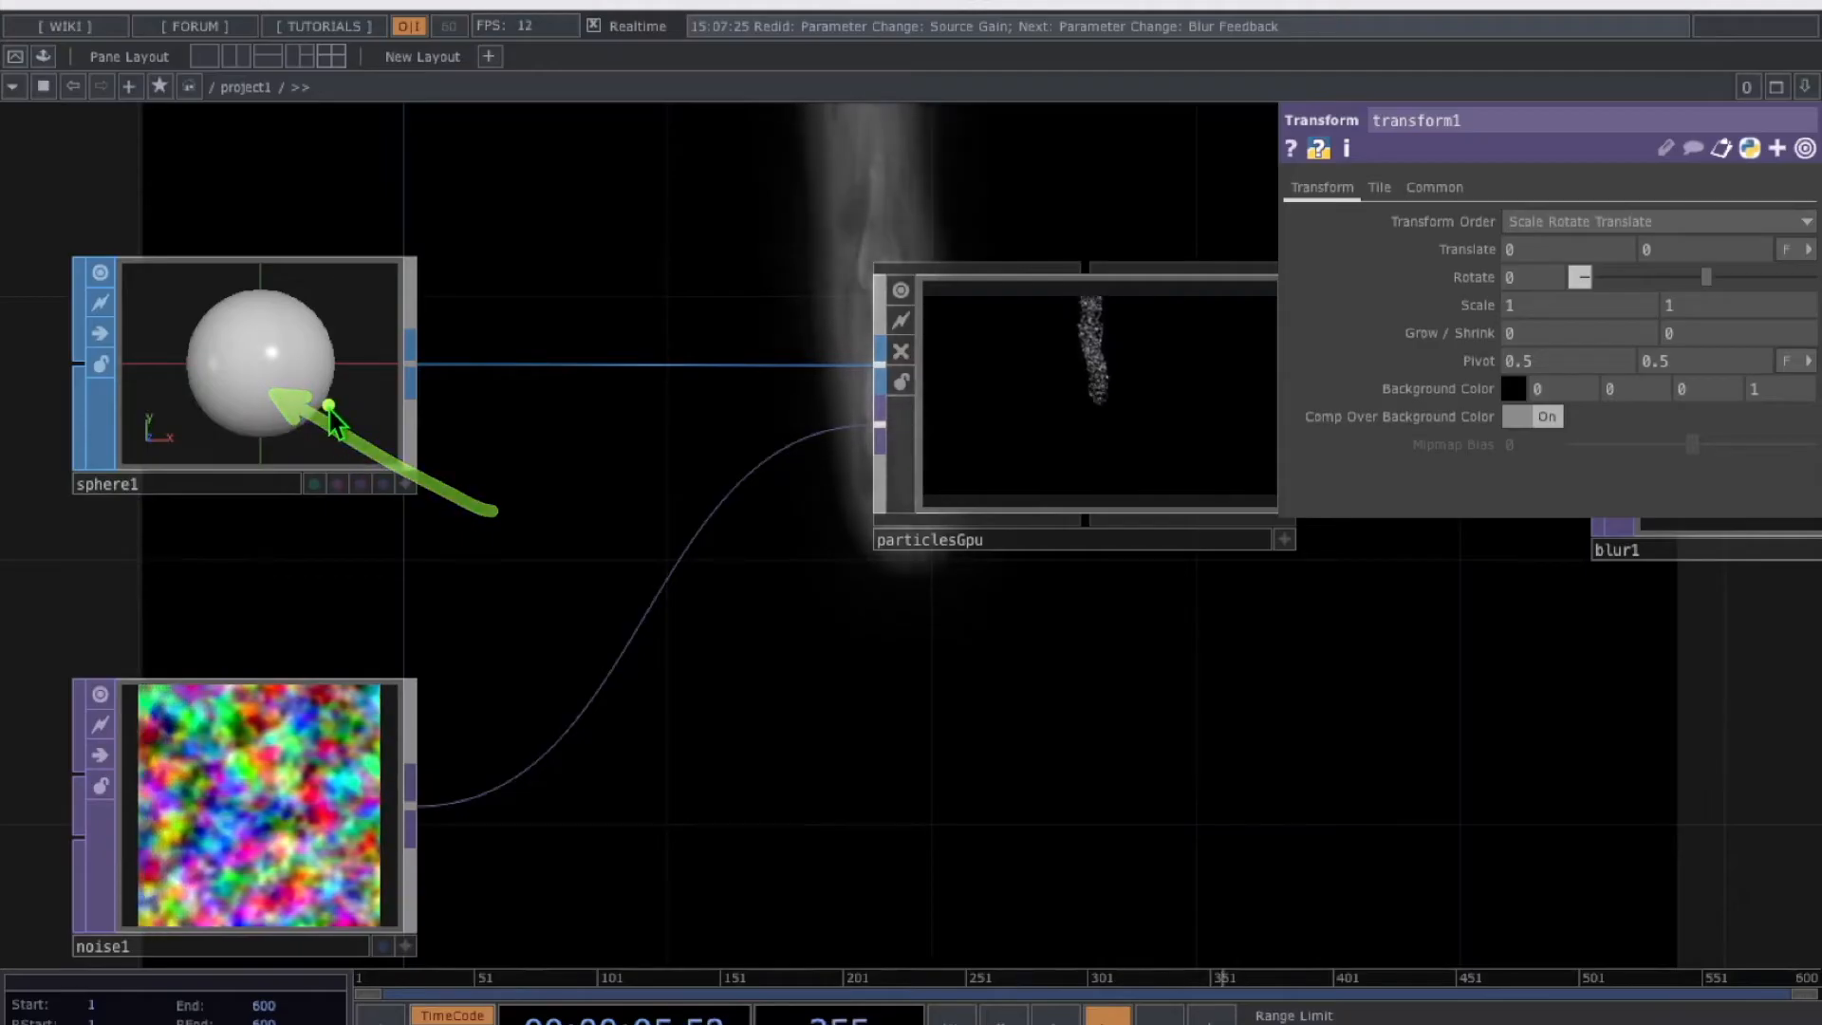
left_click(280, 408)
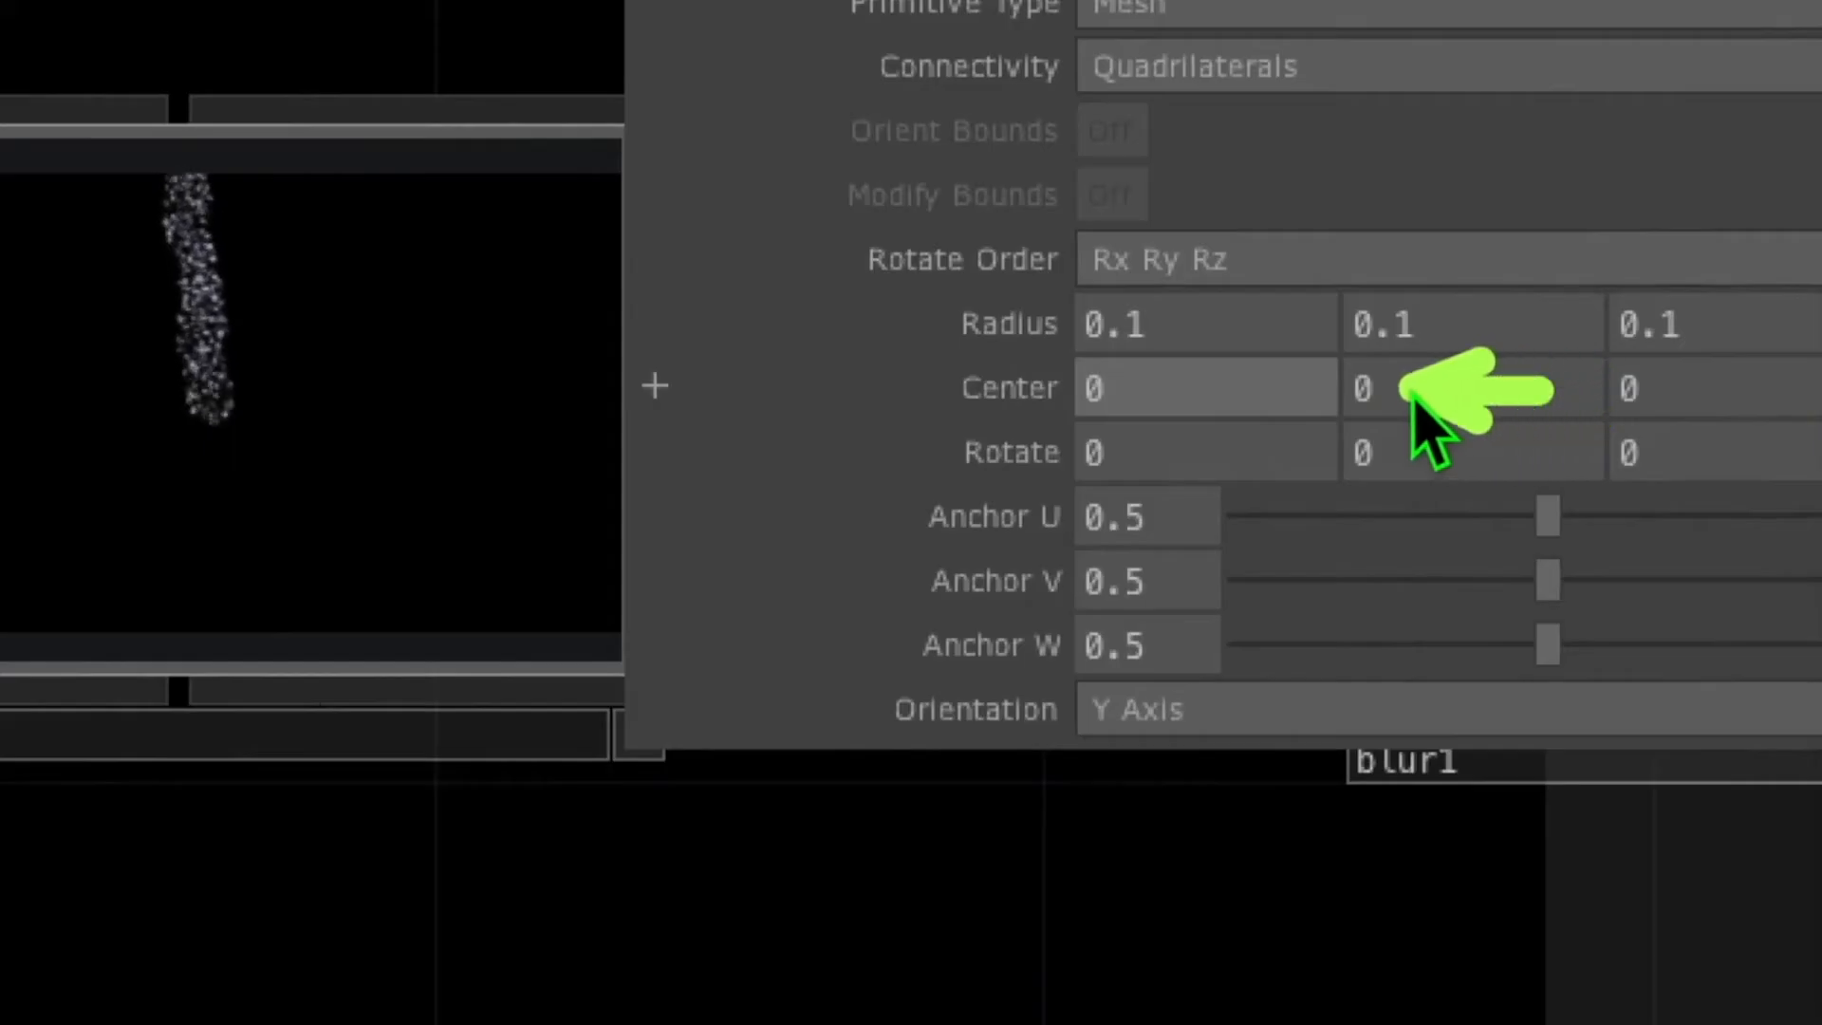
left_click(1366, 389)
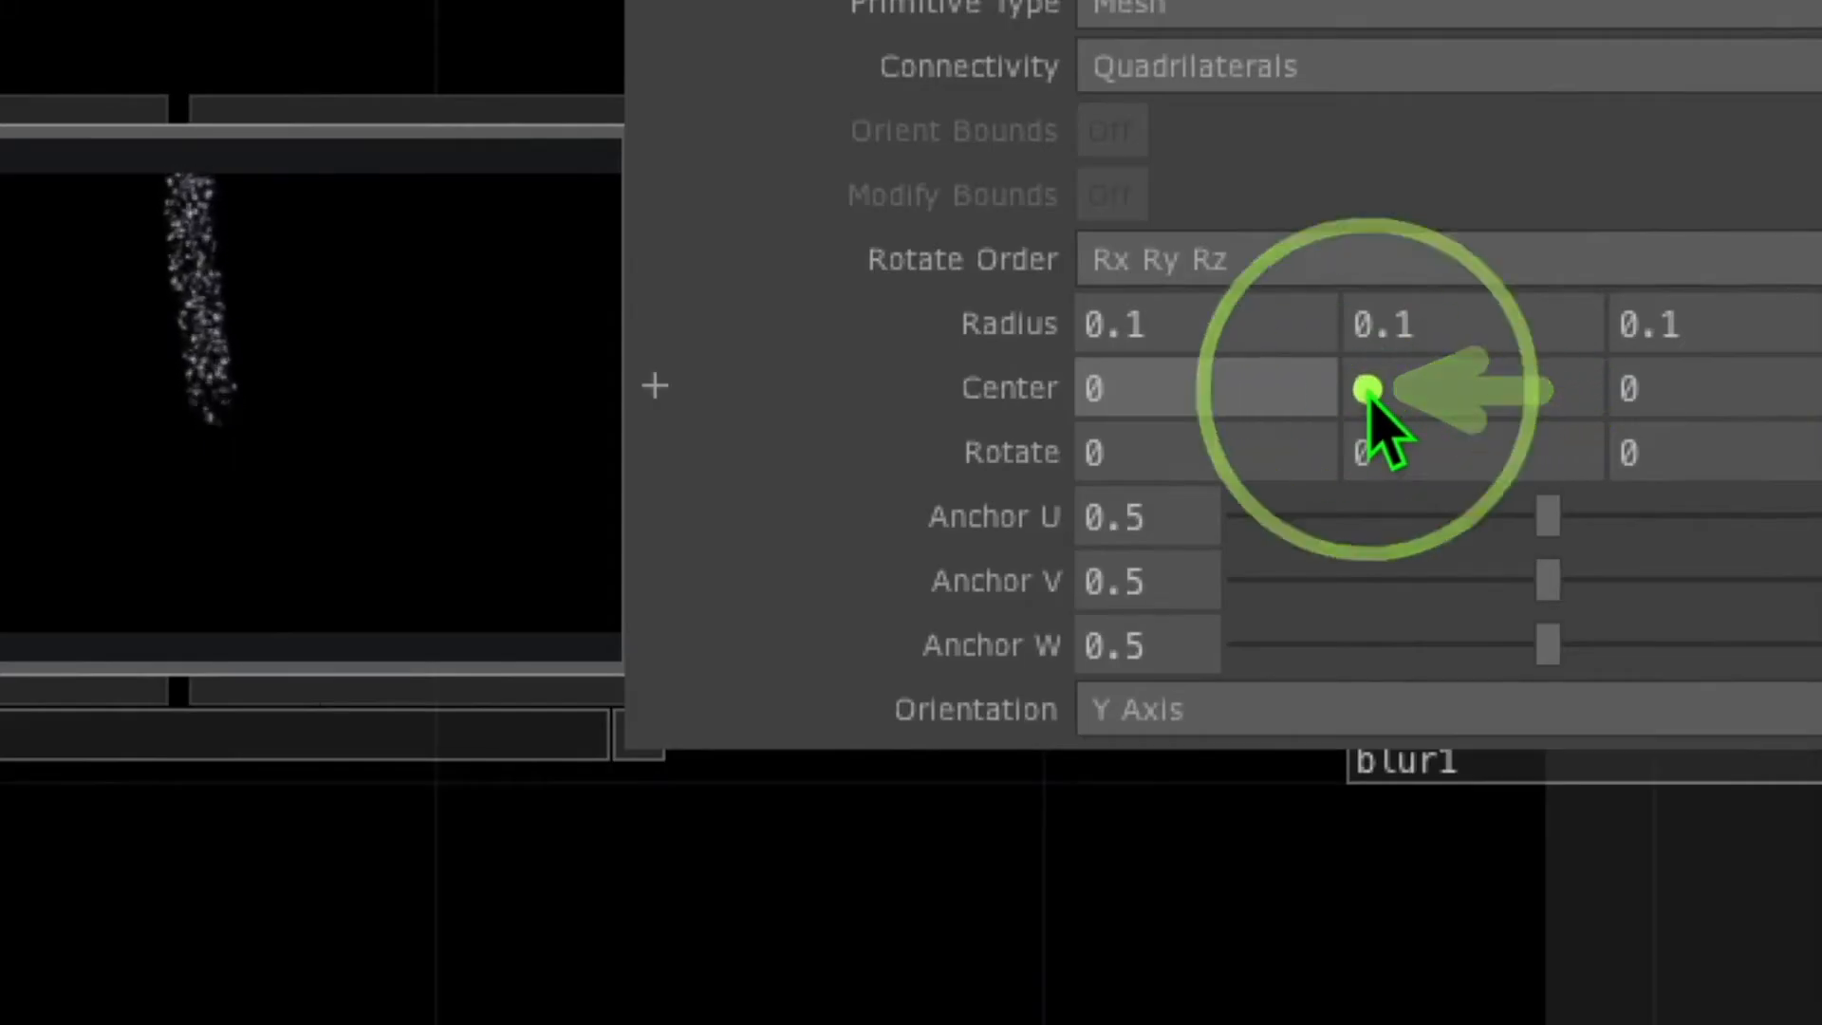
middle_click_drag(1367, 389, 1390, 327)
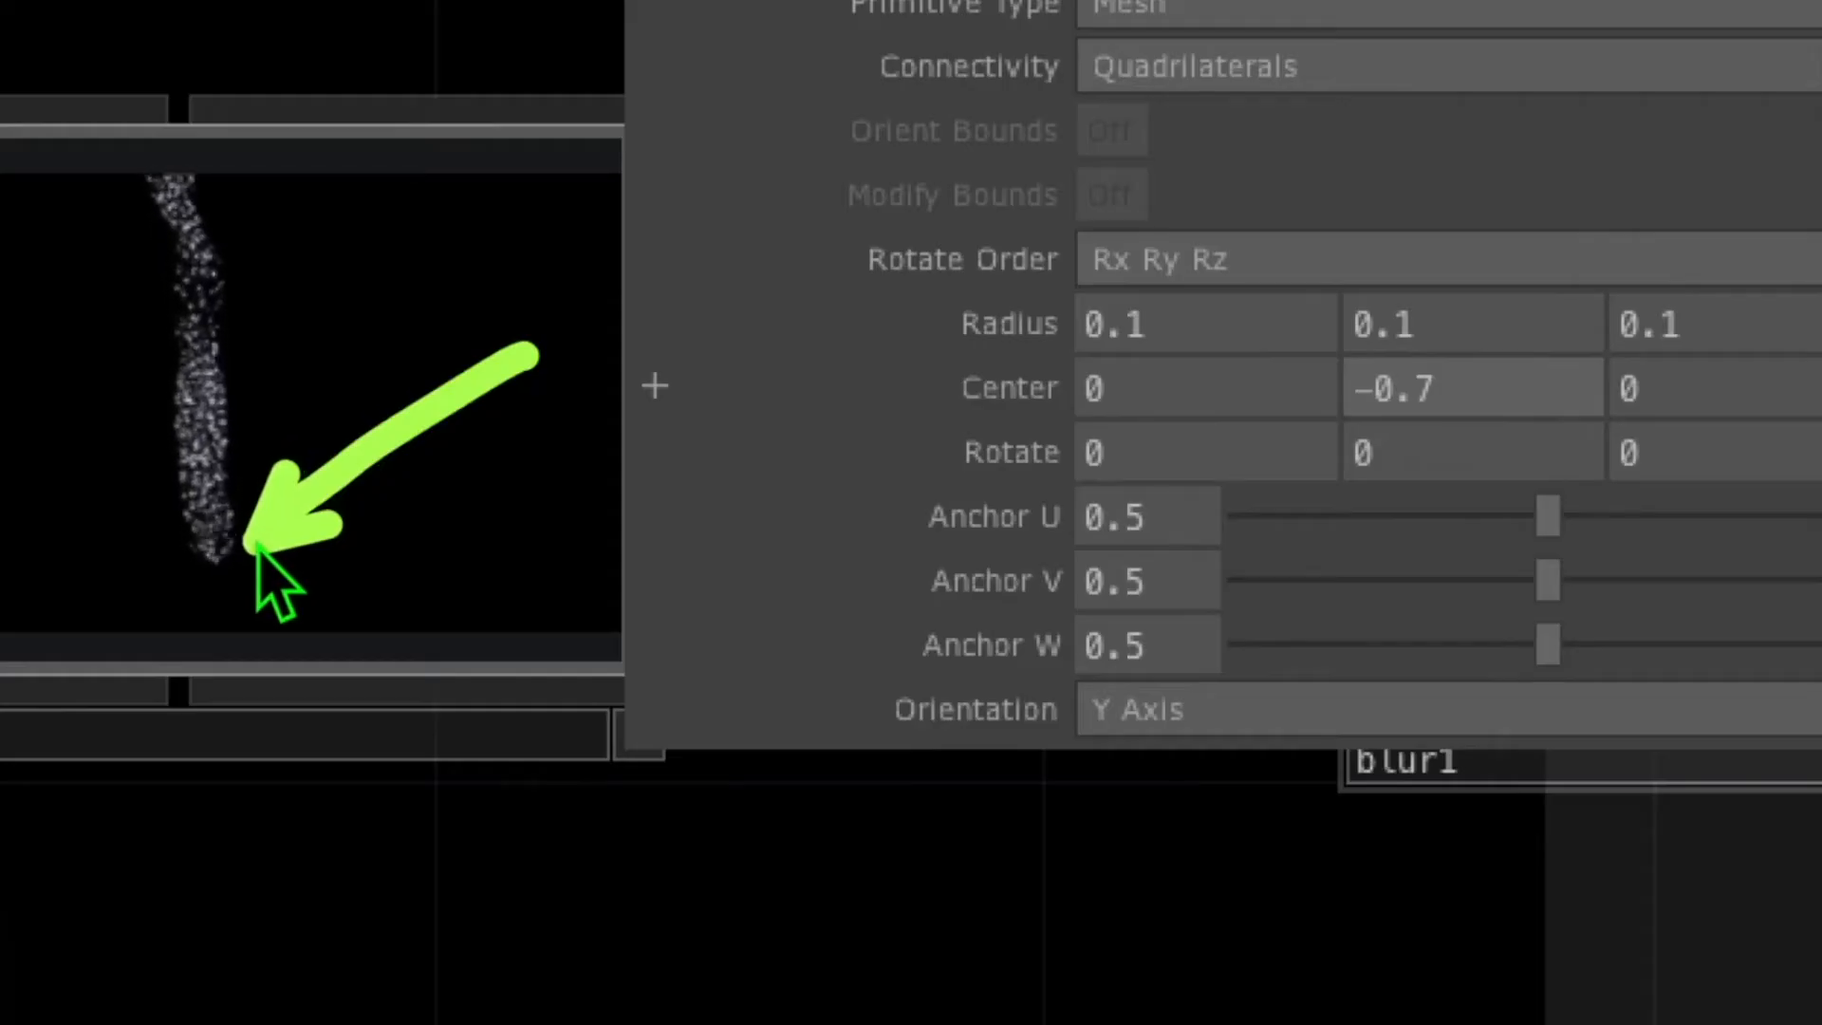
middle_click_drag(1446, 389, 1468, 283)
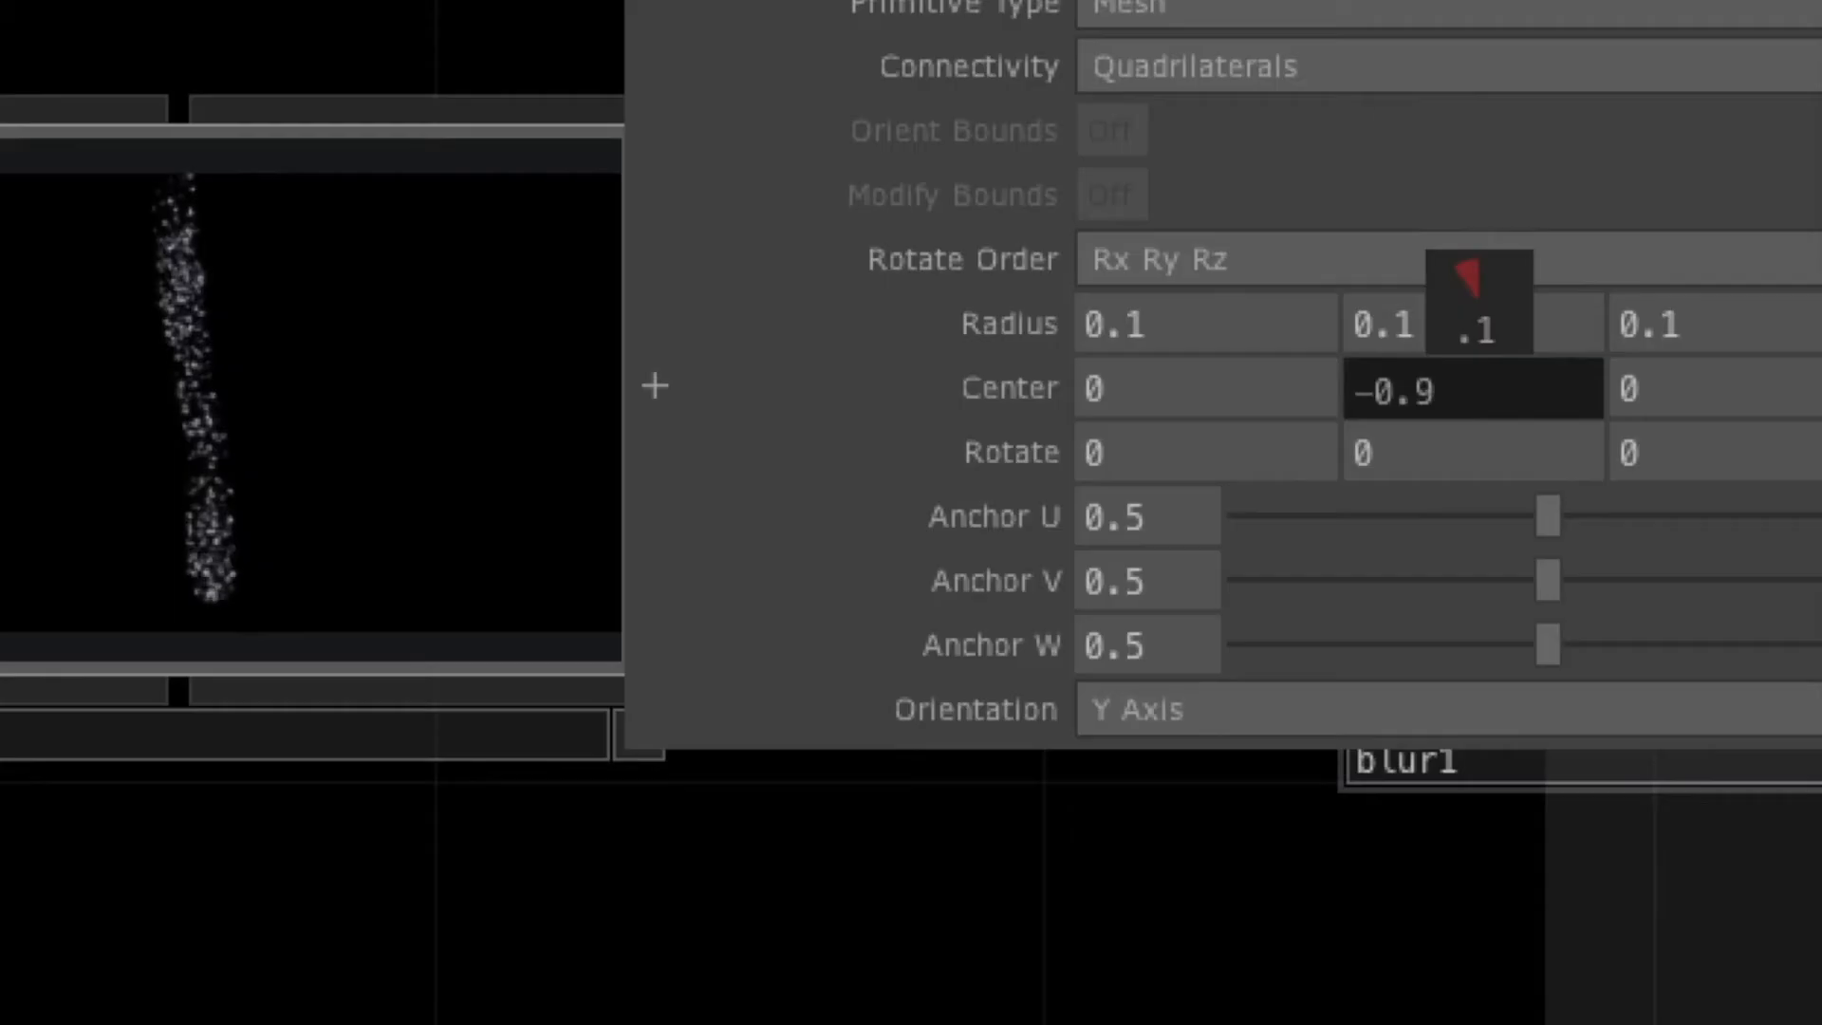
mouse_move(857, 895)
left_mouse_down()
mouse_move(809, 718)
mouse_move(797, 372)
mouse_move(787, 384)
left_mouse_up()
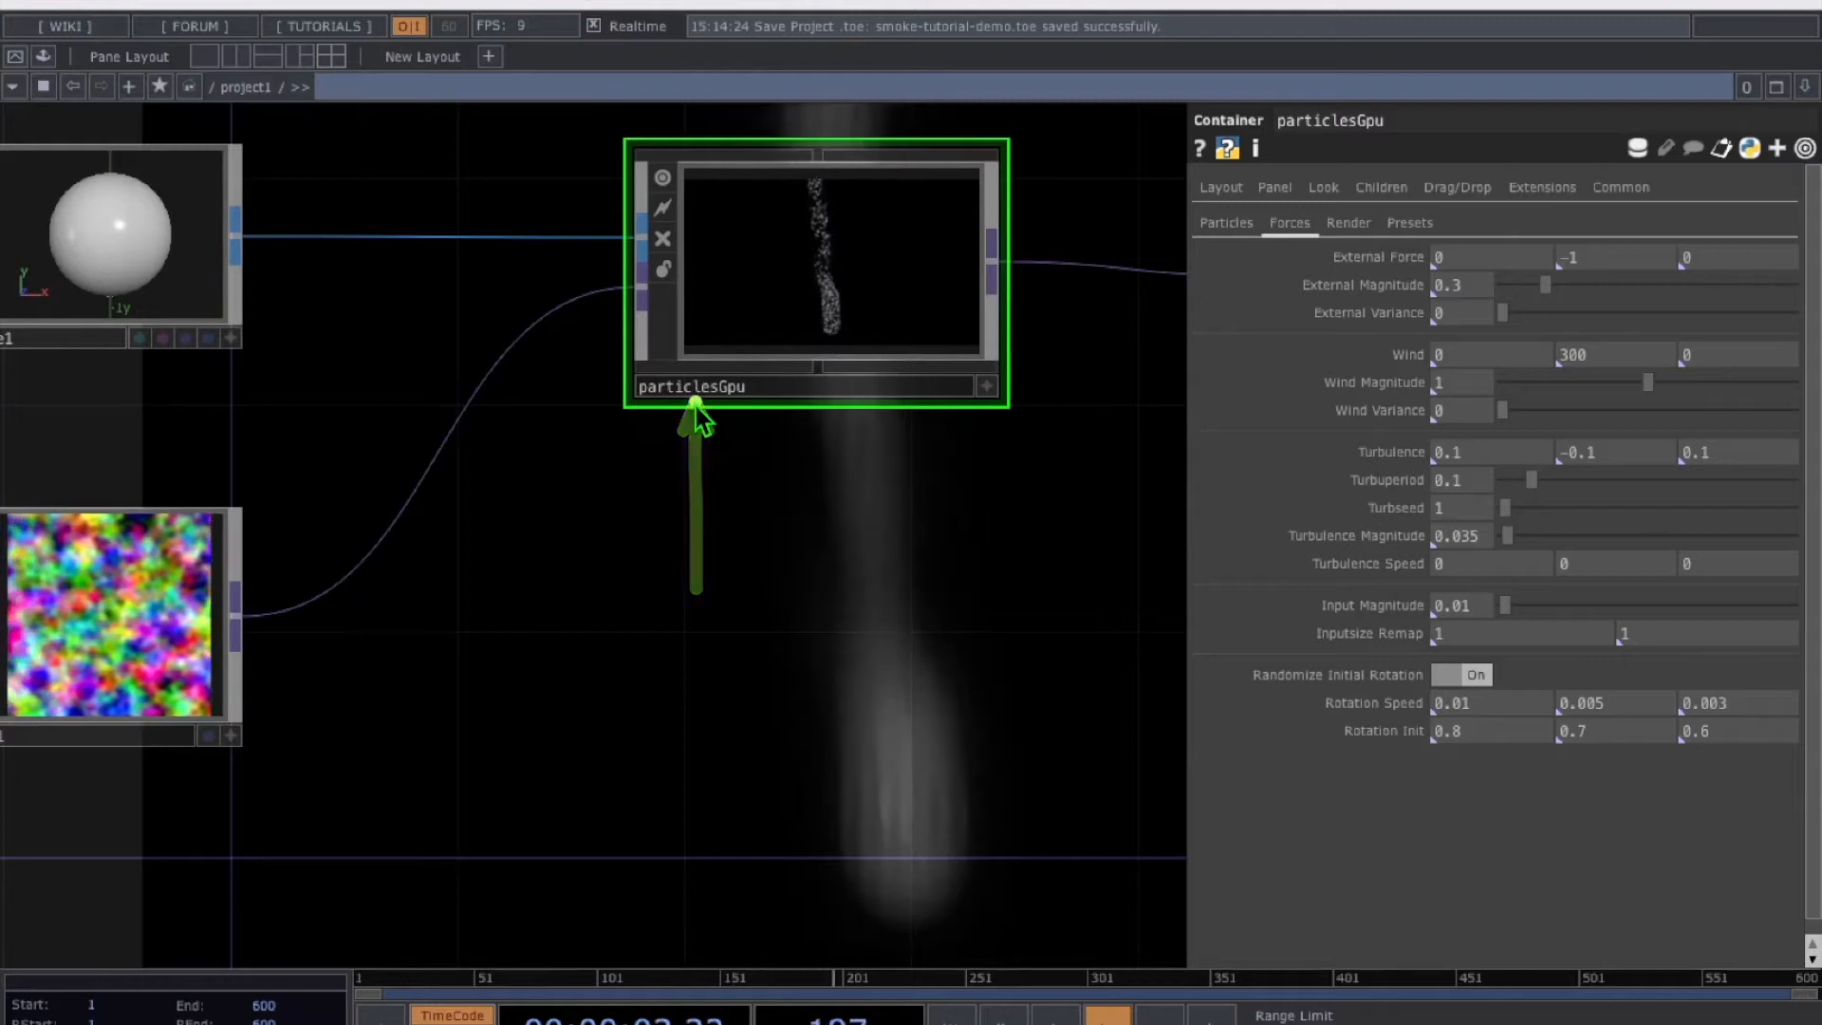
Set particlesGpu's External Force to 1,0,0 with External Magnitude 1.3
mouse_move(828, 364)
left_mouse_down()
mouse_move(1050, 341)
mouse_move(1268, 248)
left_mouse_up()
left_click(1288, 228)
left_click_drag(1248, 258, 1317, 259)
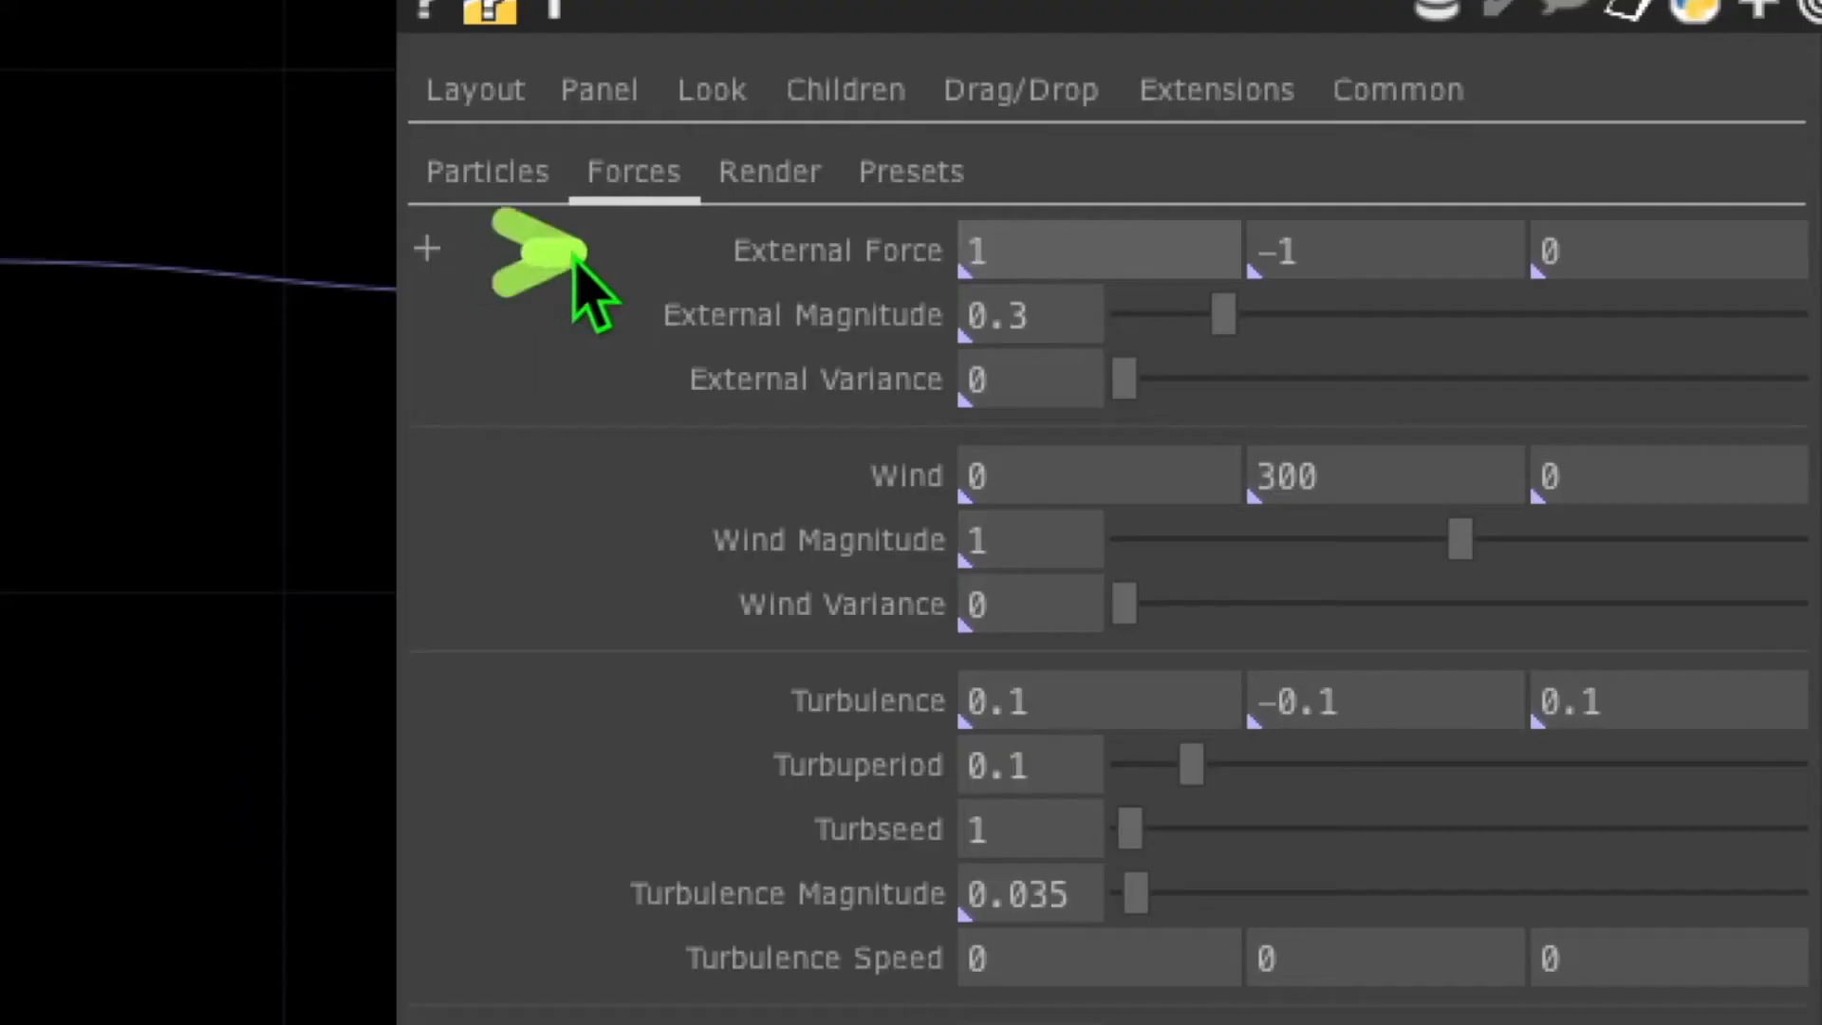
left_click_drag(693, 262, 709, 266)
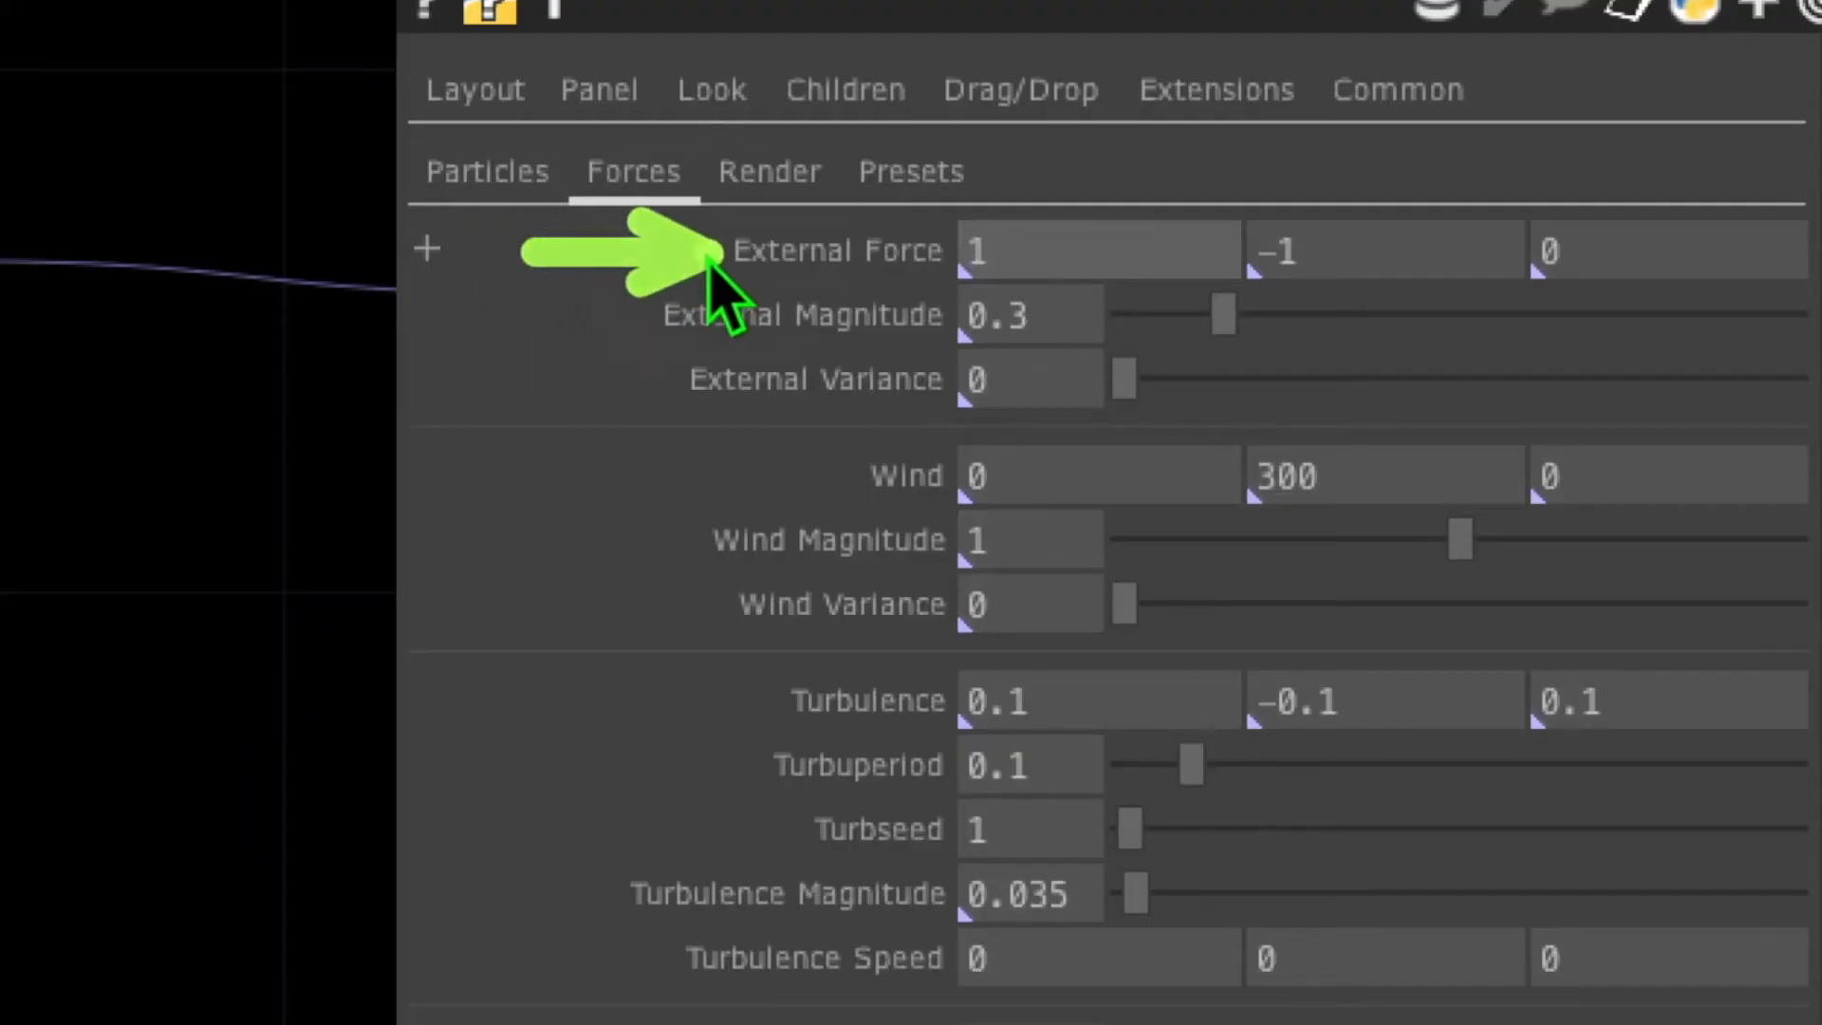
left_click(996, 251)
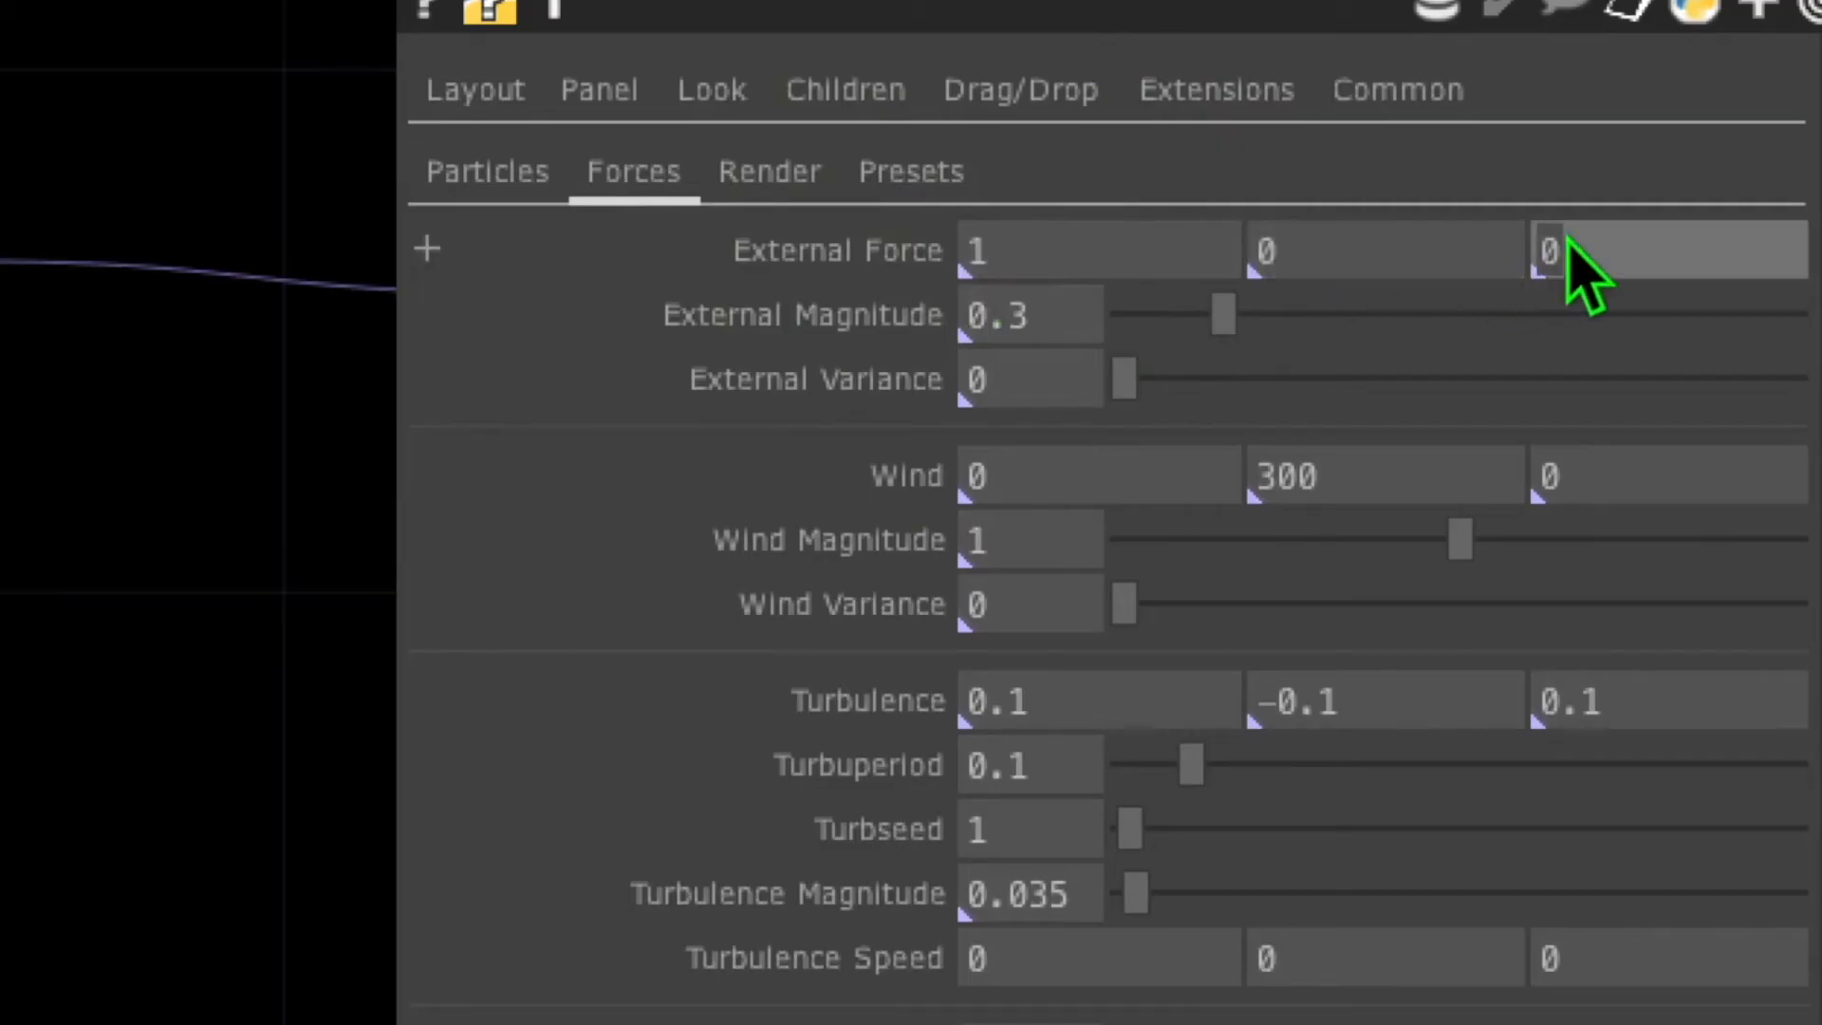
left_click_drag(460, 316, 636, 320)
left_click(1029, 315)
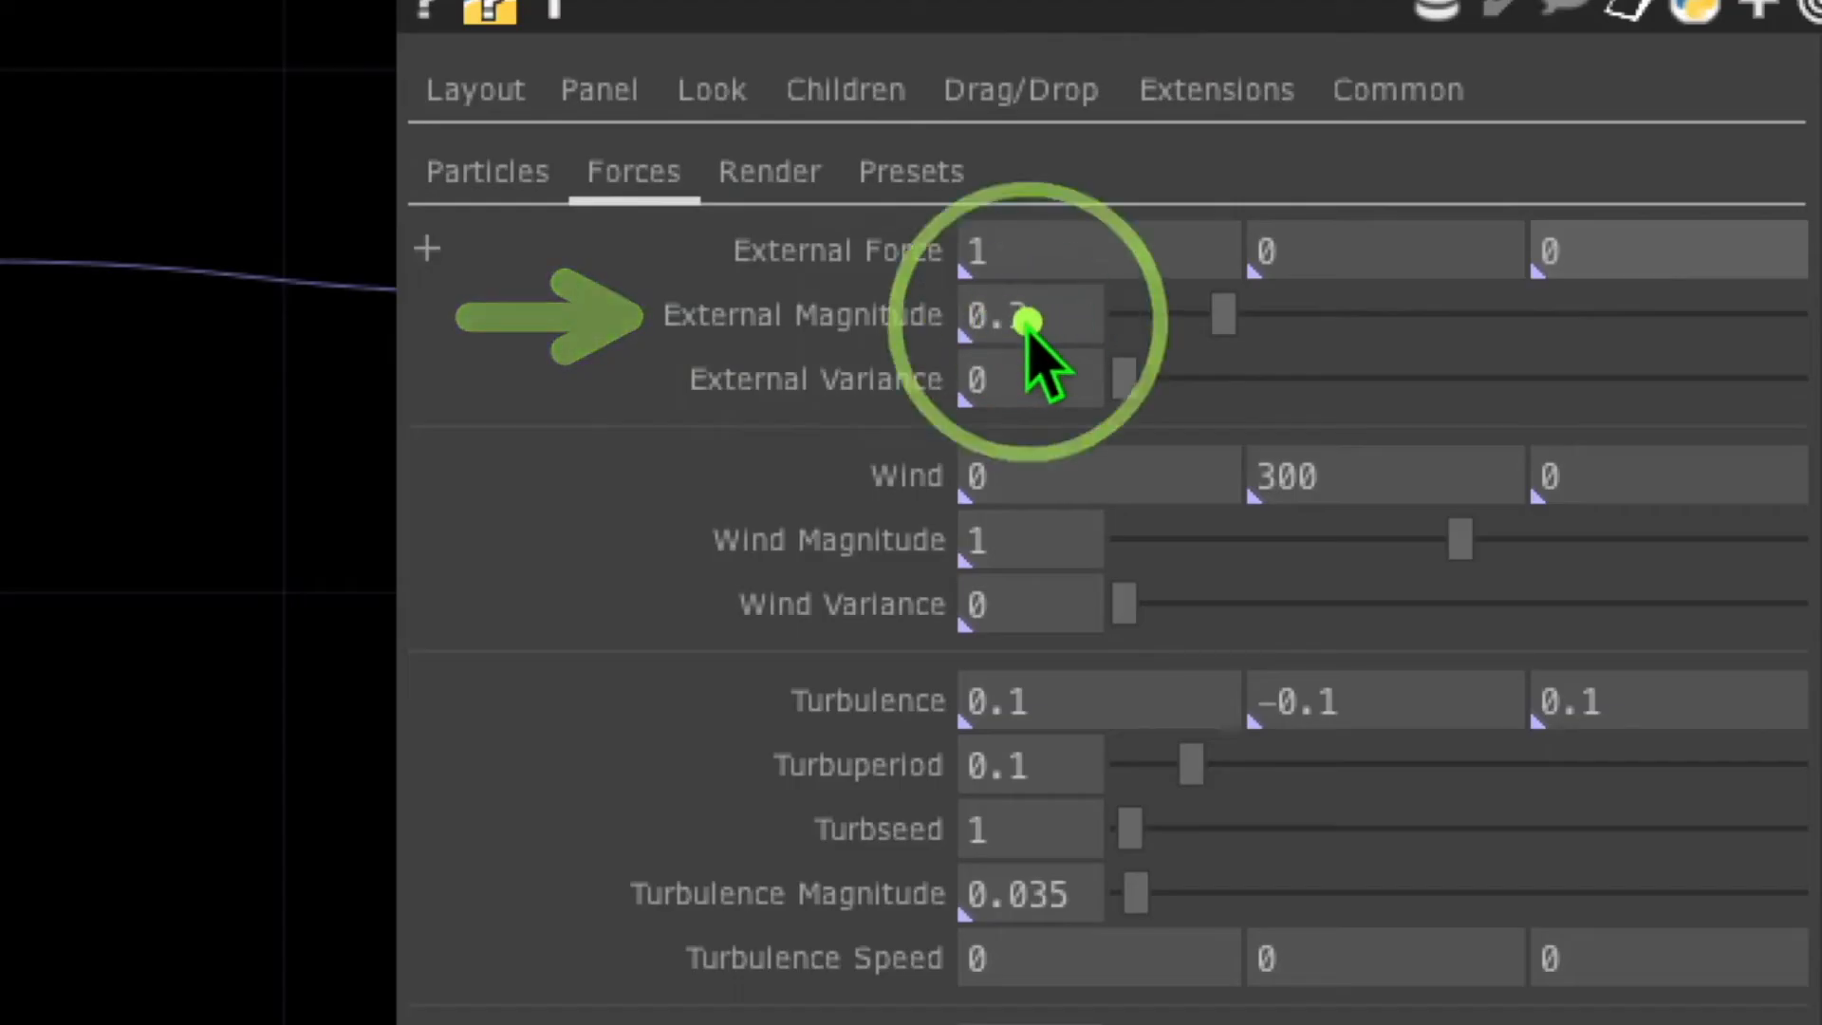
left_click_drag(457, 547, 675, 543)
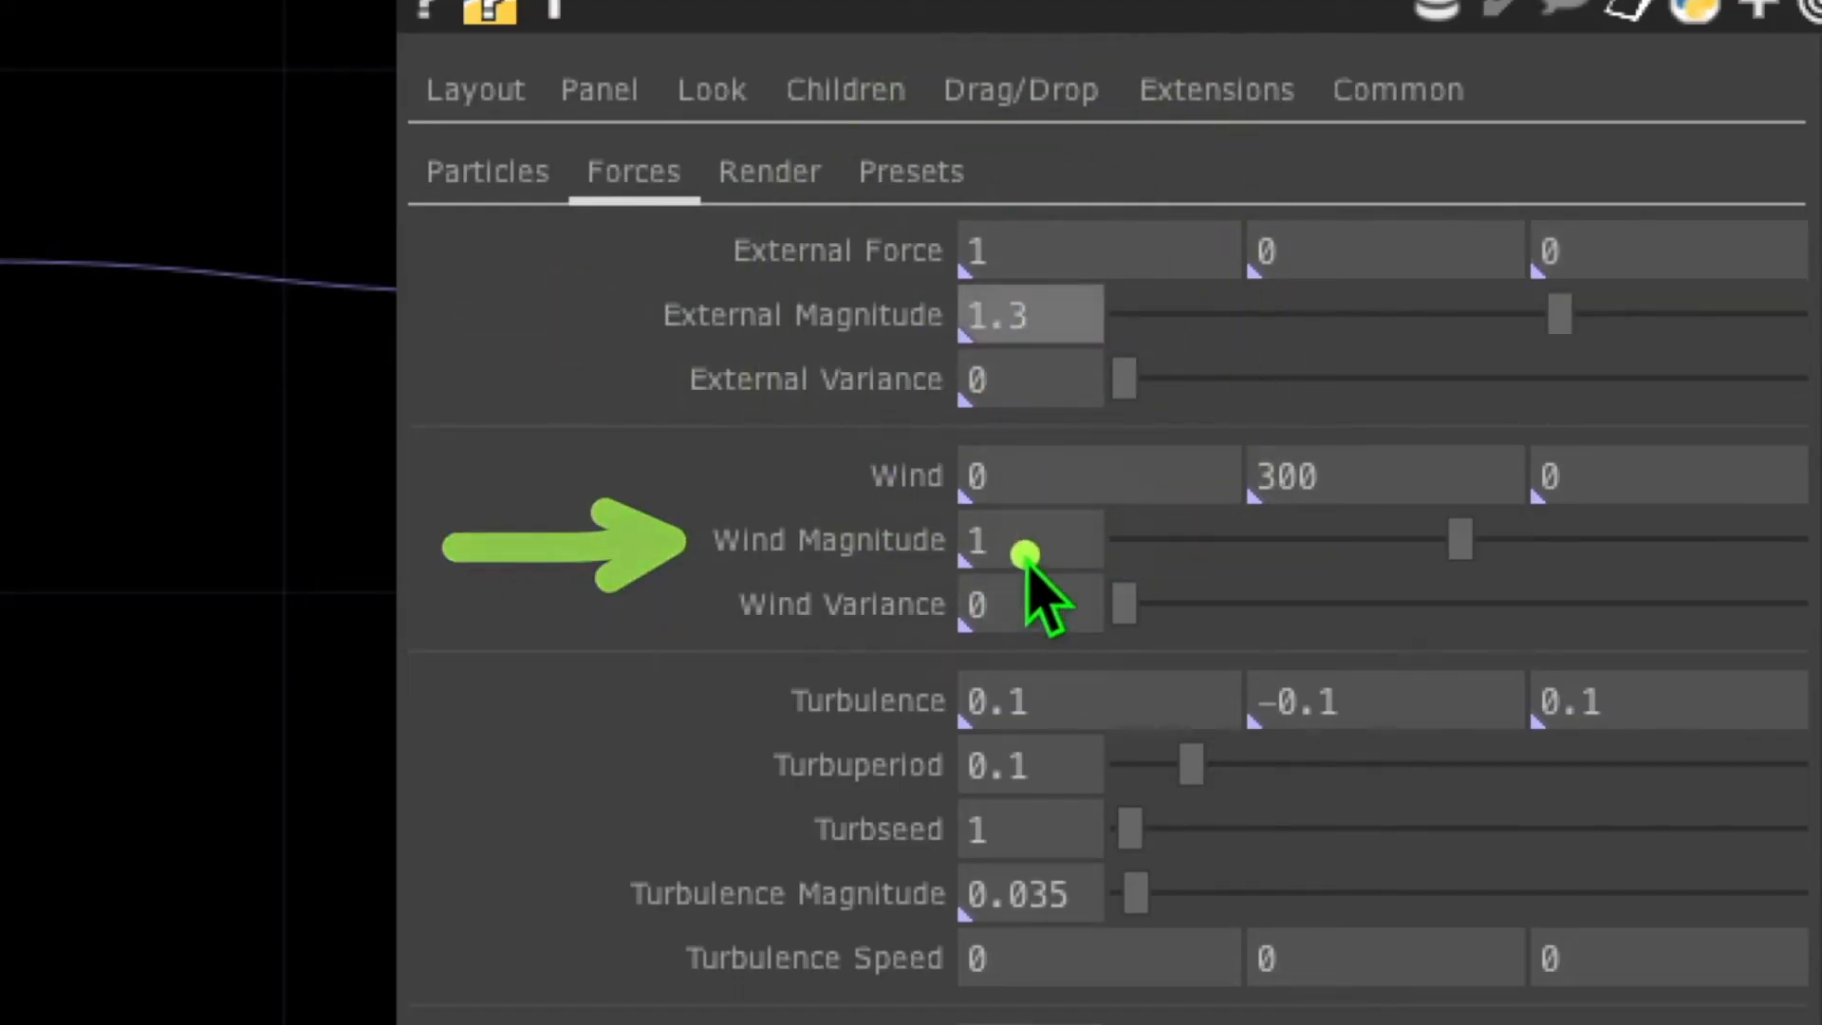
Set Wind Magnitude to 1.838, Turbulence Y to 0.8 and Turbulence Period to 0.045
left_click(1024, 554)
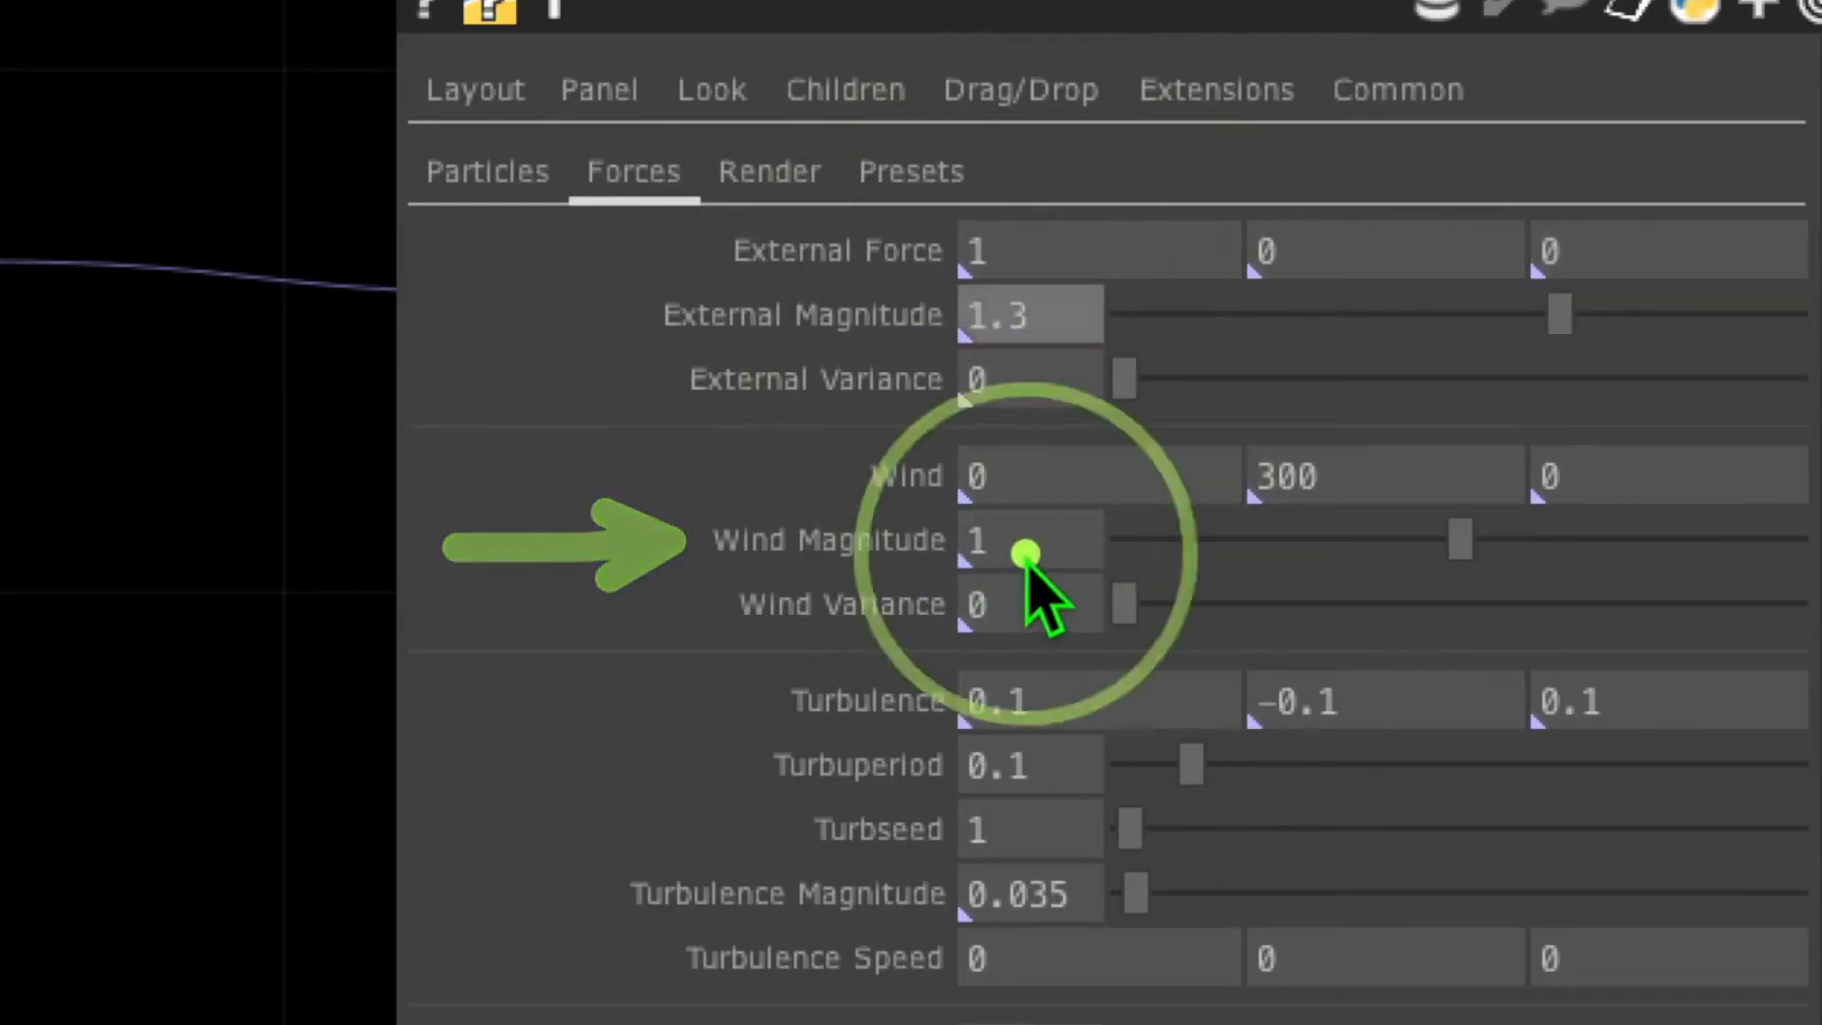
left_click_drag(1584, 535, 1740, 536)
left_click(1307, 704)
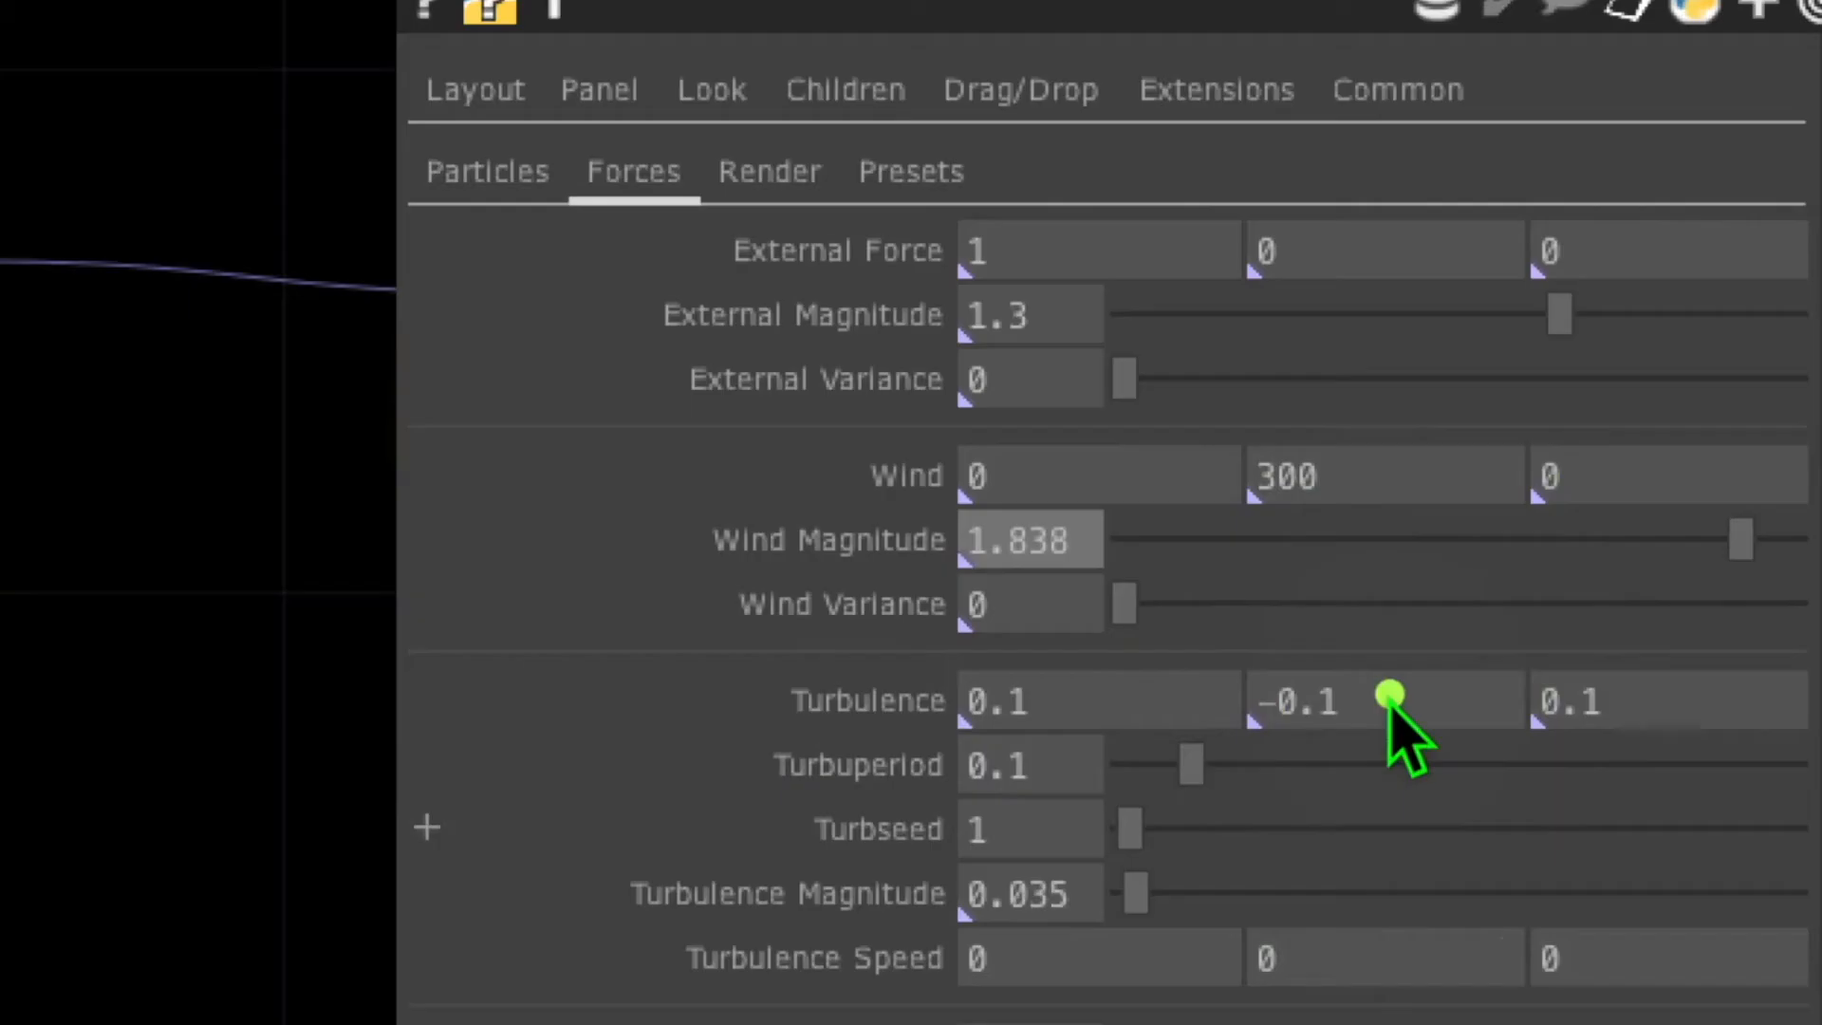
type("0.8")
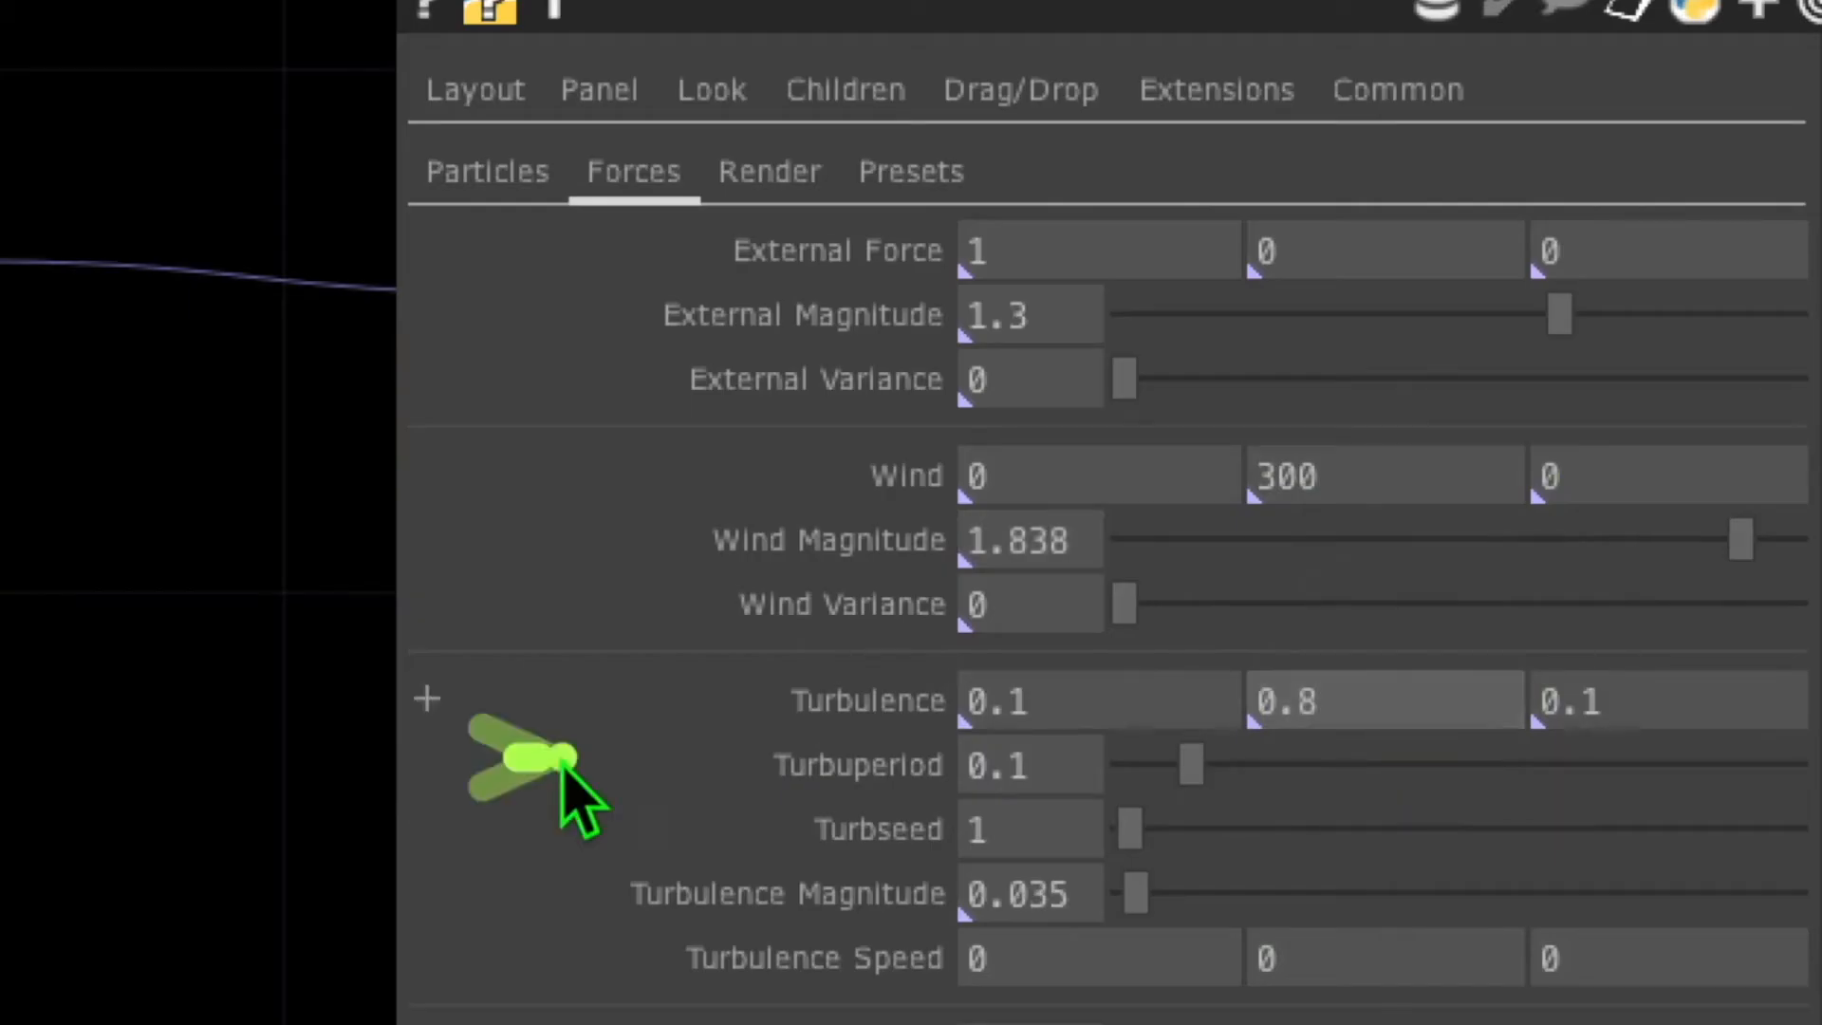
left_click(1022, 765)
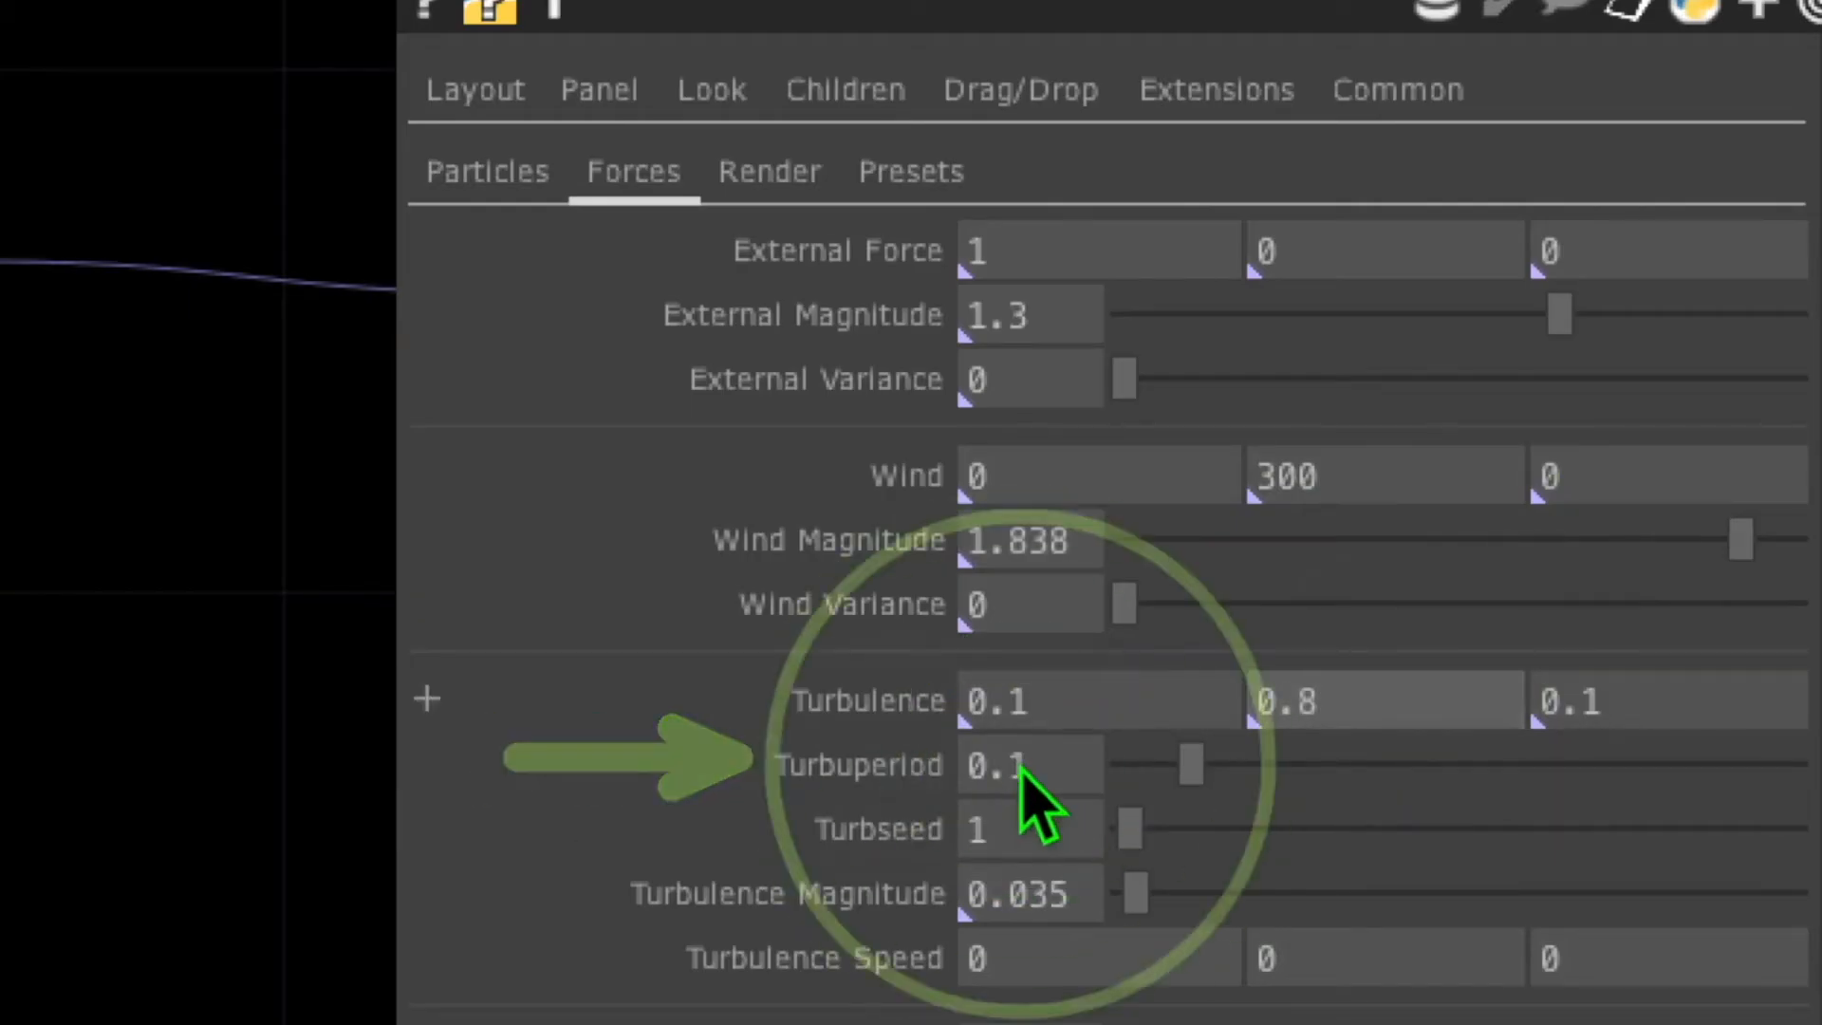
type("0.045")
key("Return")
Change Turbulence Seed from 1 to 2 and raise Turbulence Magnitude to 1.904
left_click(1034, 850)
left_click_drag(1129, 833, 1142, 834)
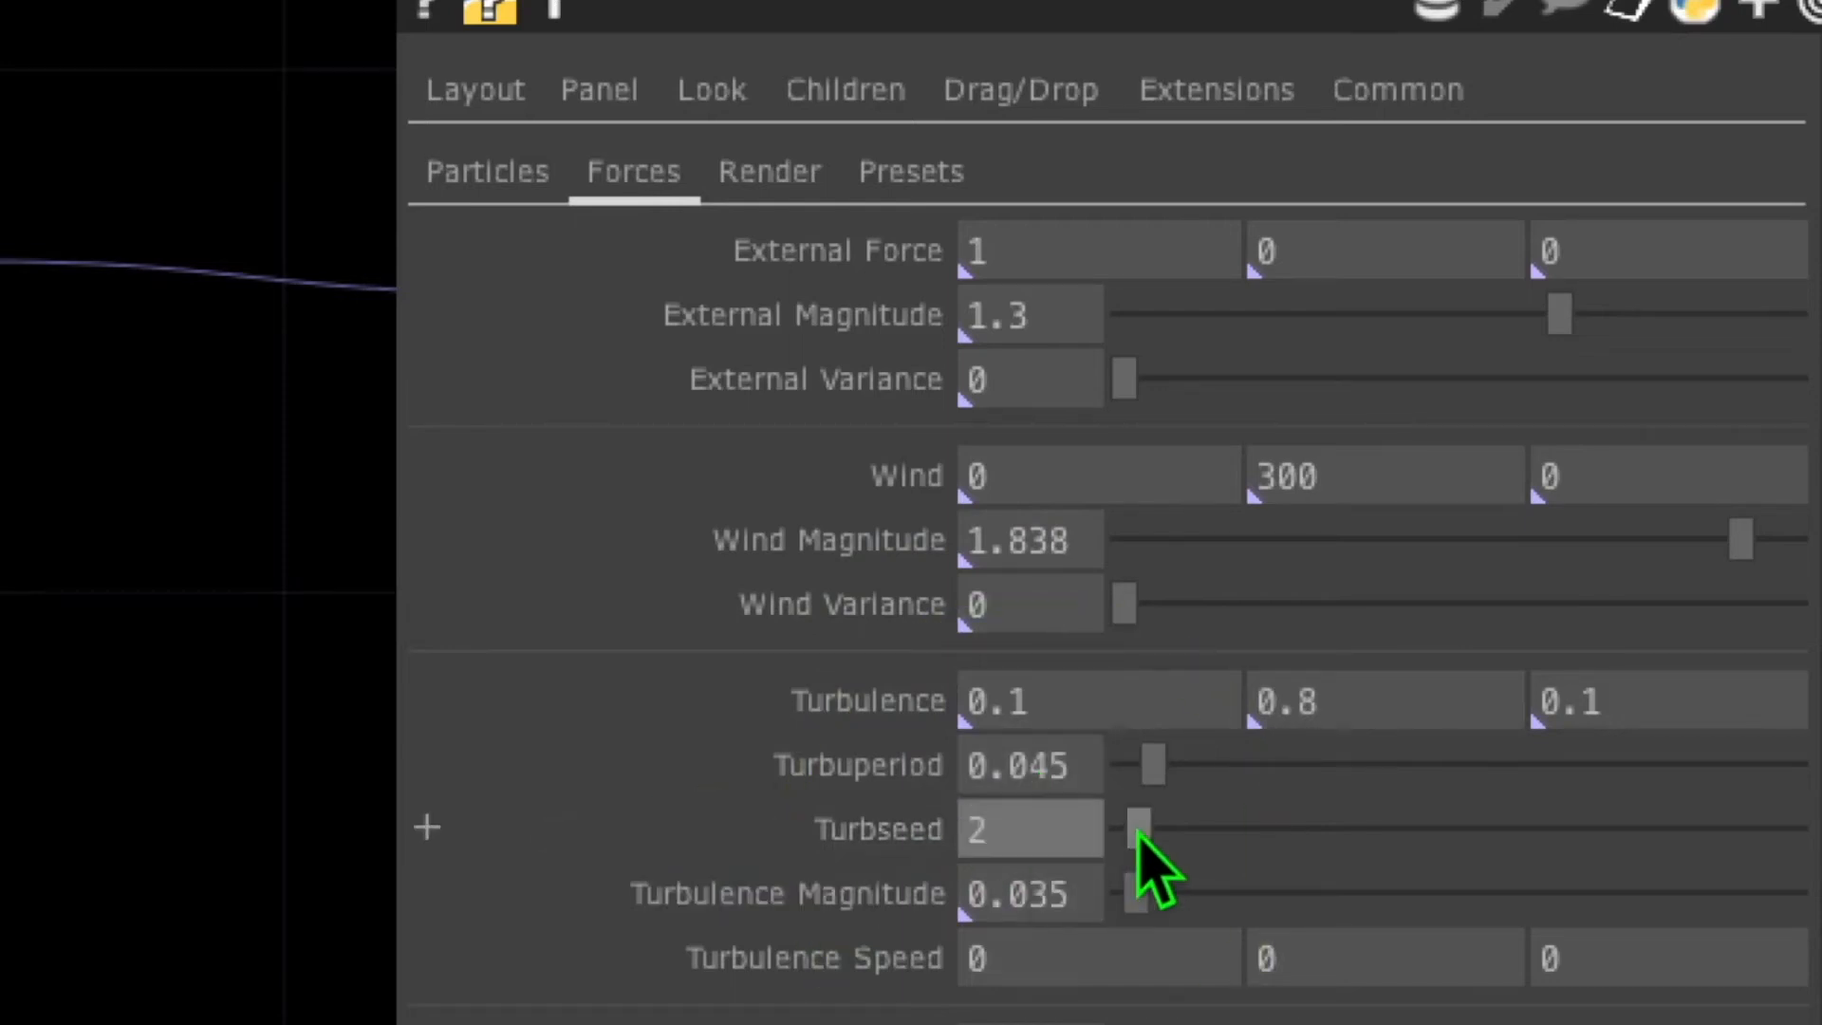
left_click(1010, 908)
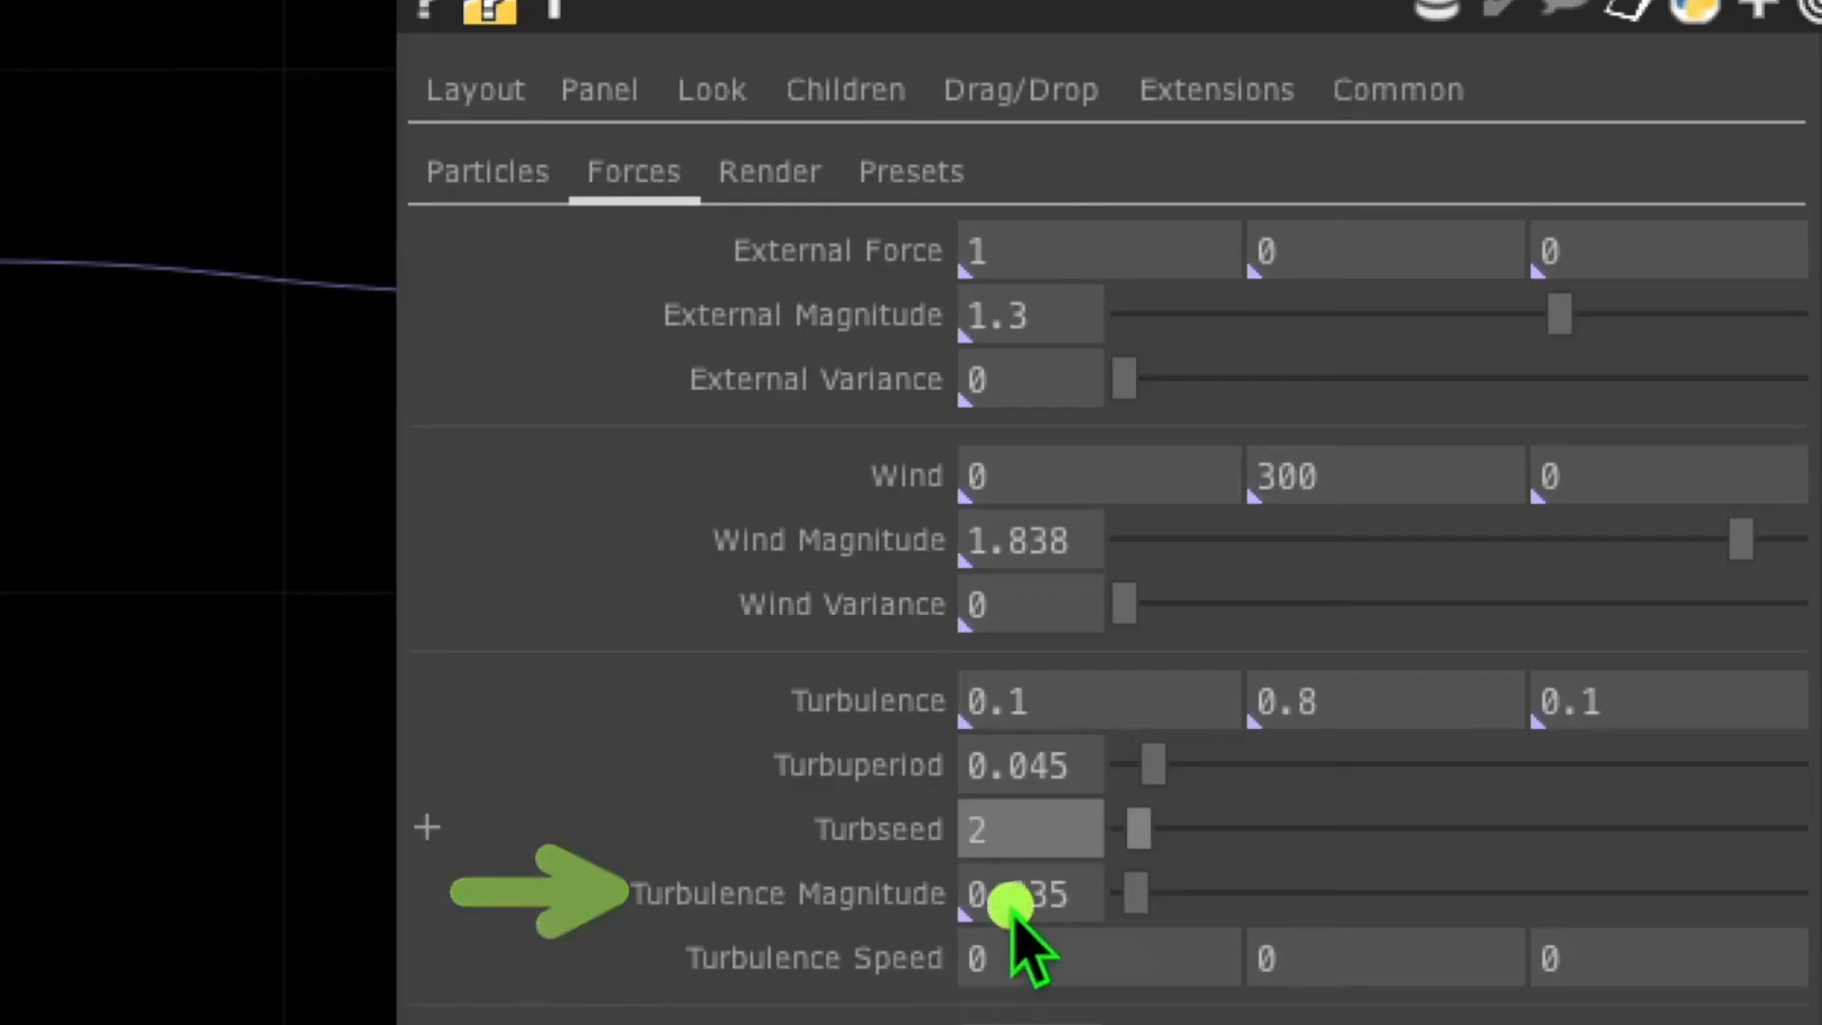
mouse_move(1136, 891)
left_mouse_down()
mouse_move(1728, 861)
mouse_move(1763, 892)
left_mouse_up()
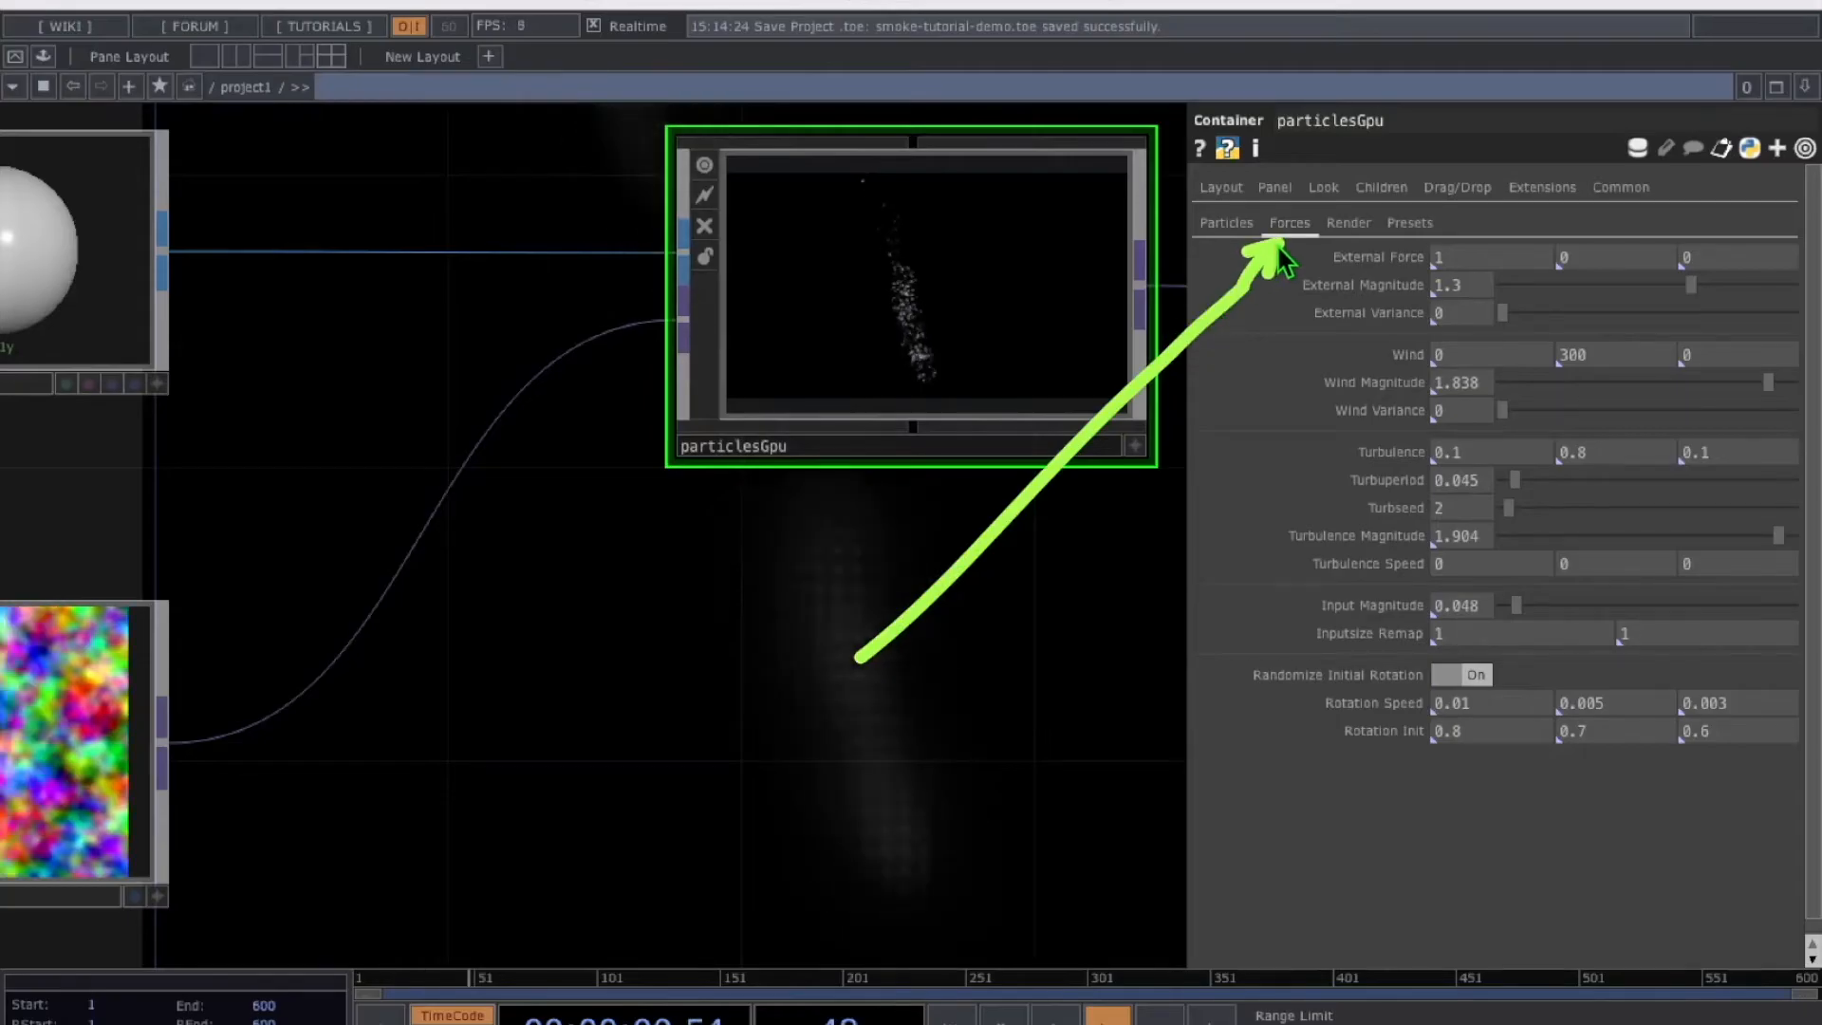
left_click(1296, 229)
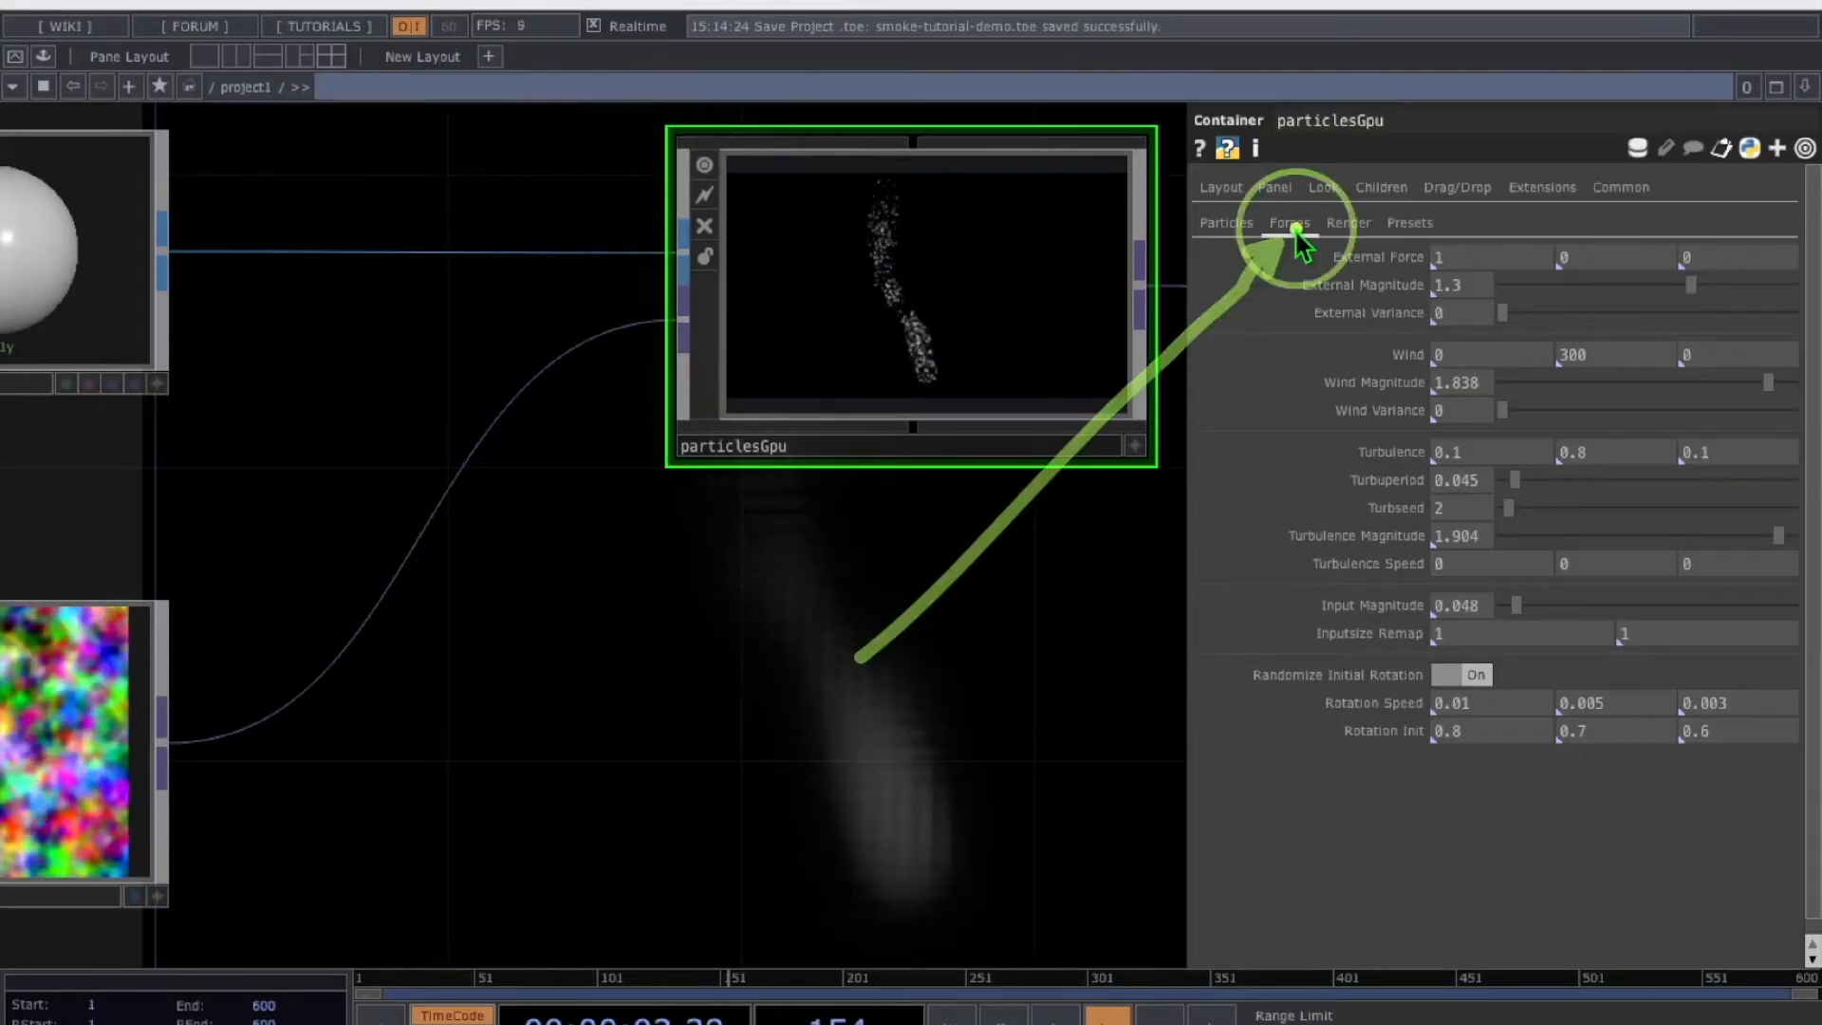
left_click(728, 453)
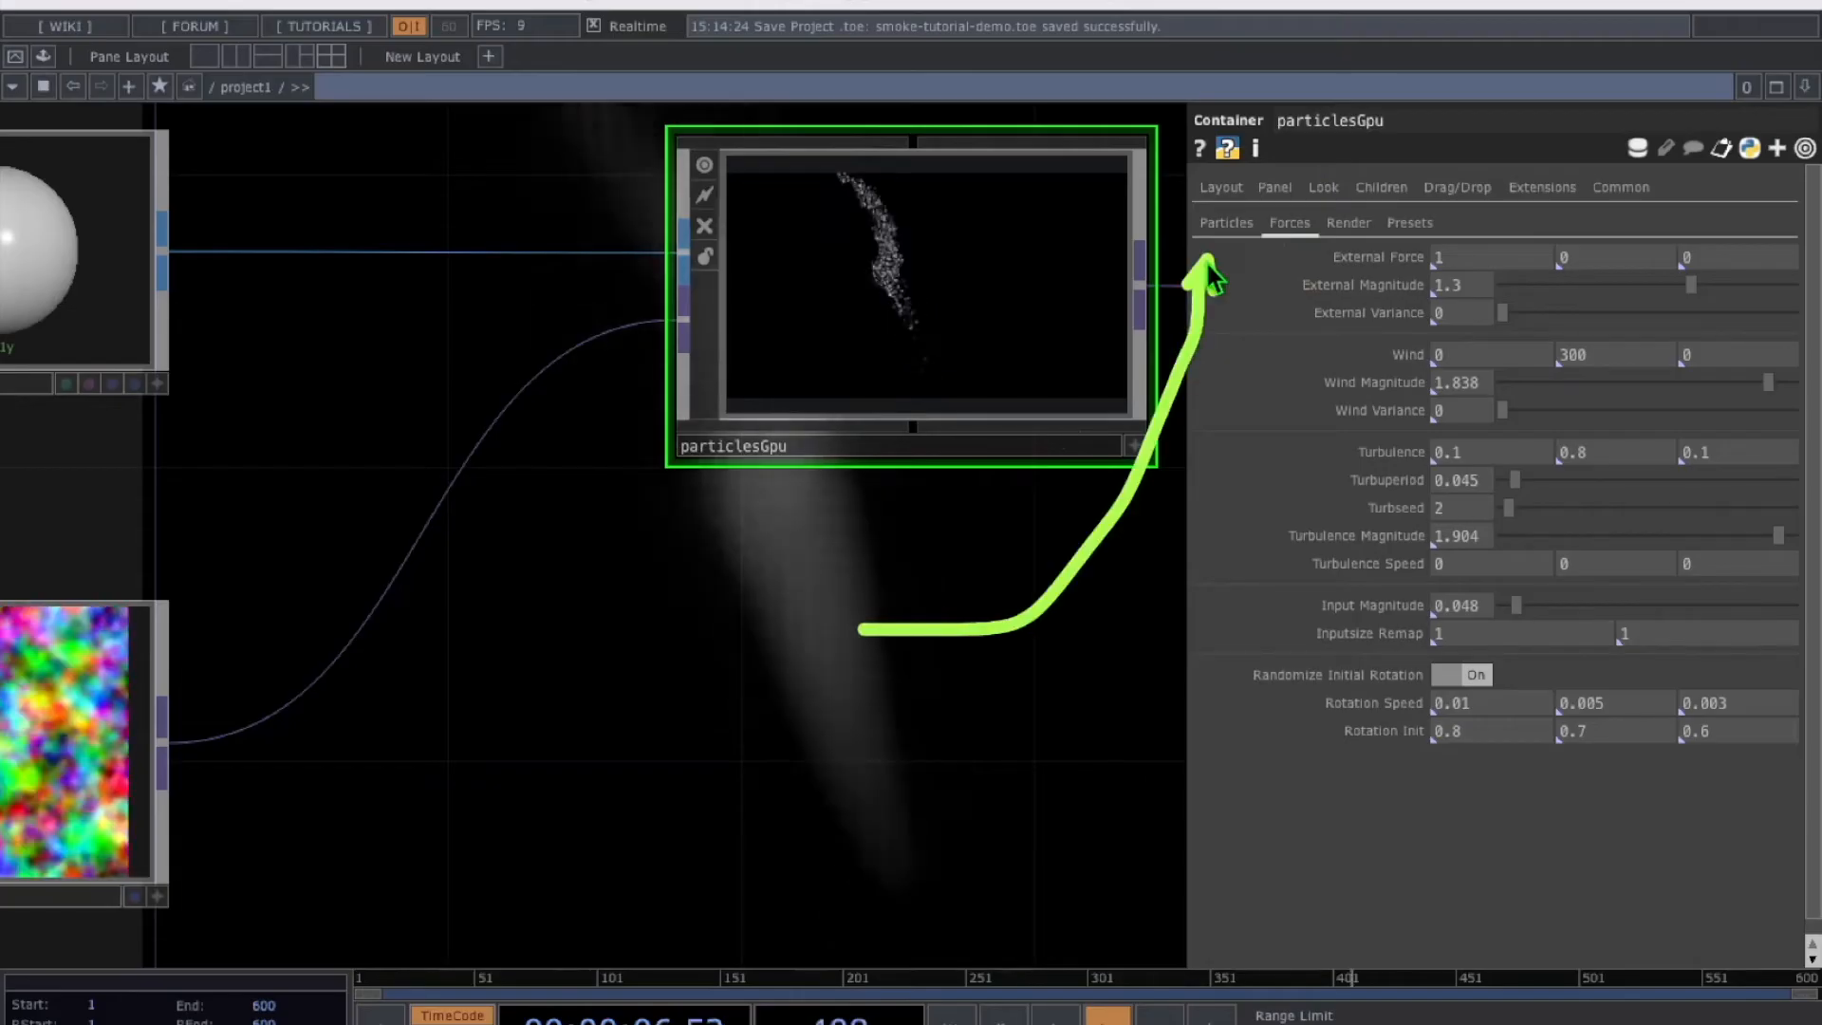
left_click(706, 449)
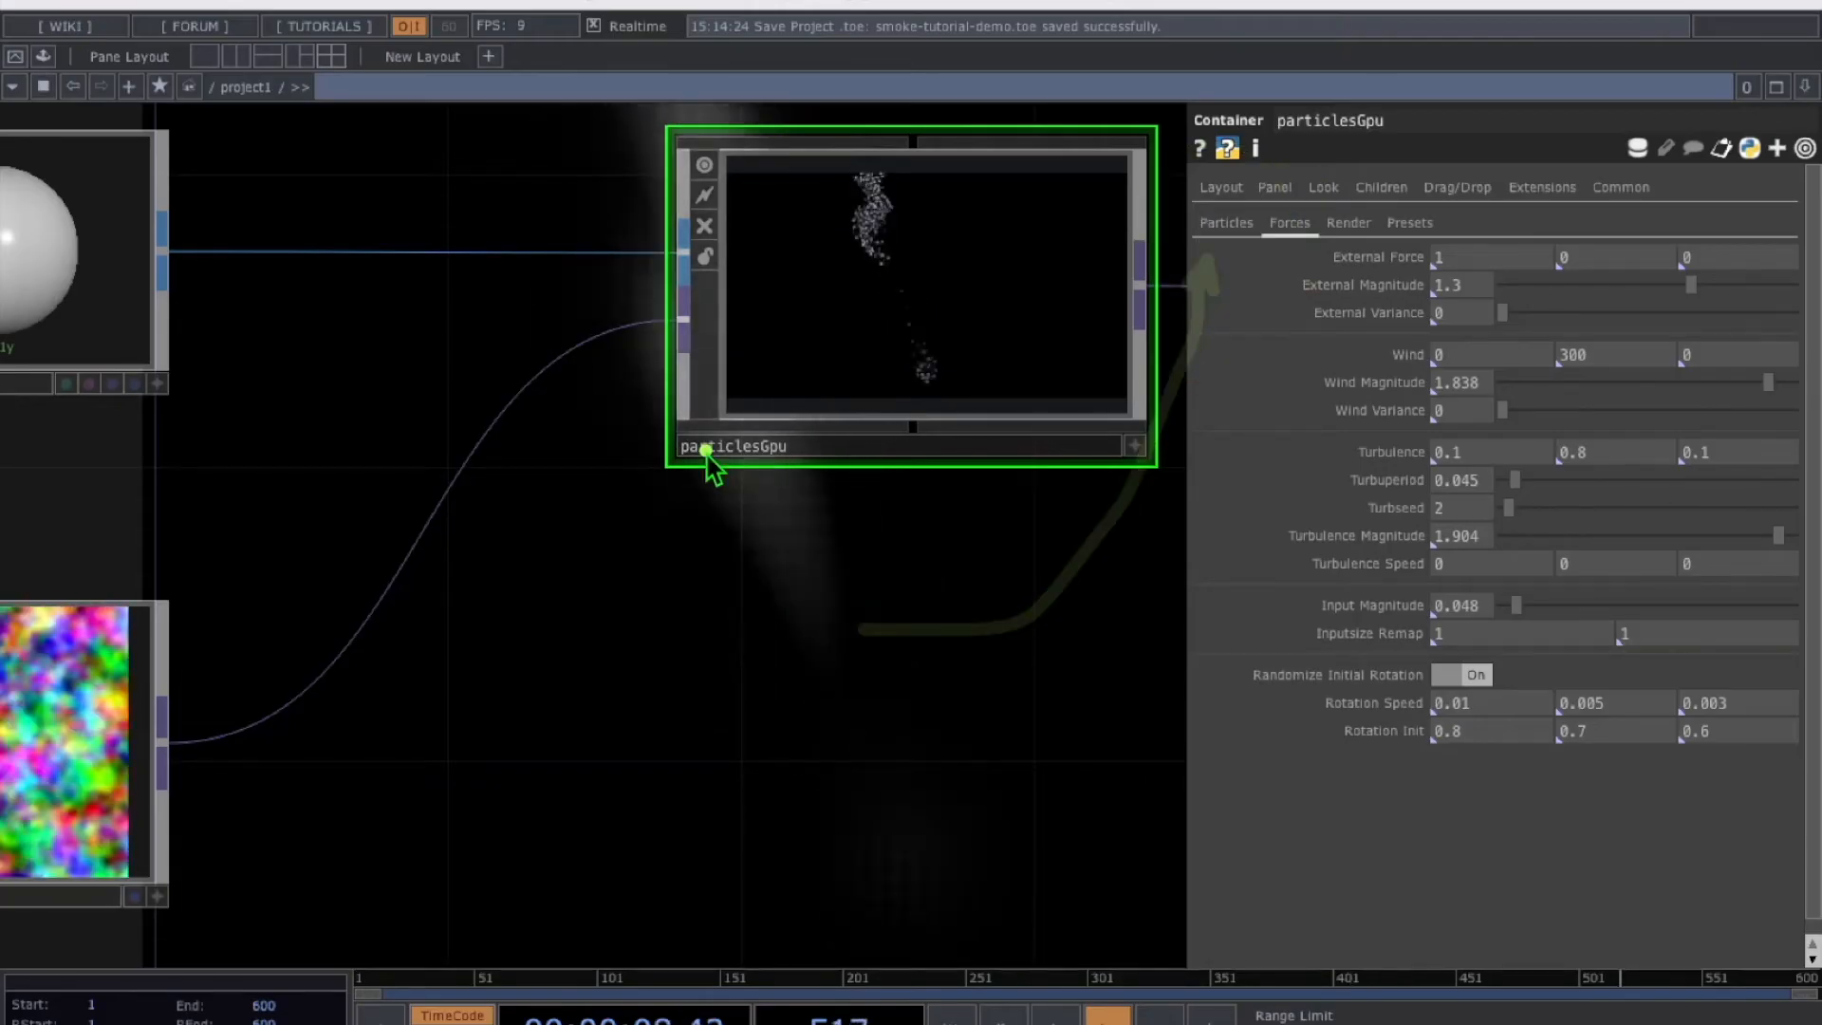
On particlesGpu's Particles page set the count to 50000 and Life to 10.9
left_click(1216, 224)
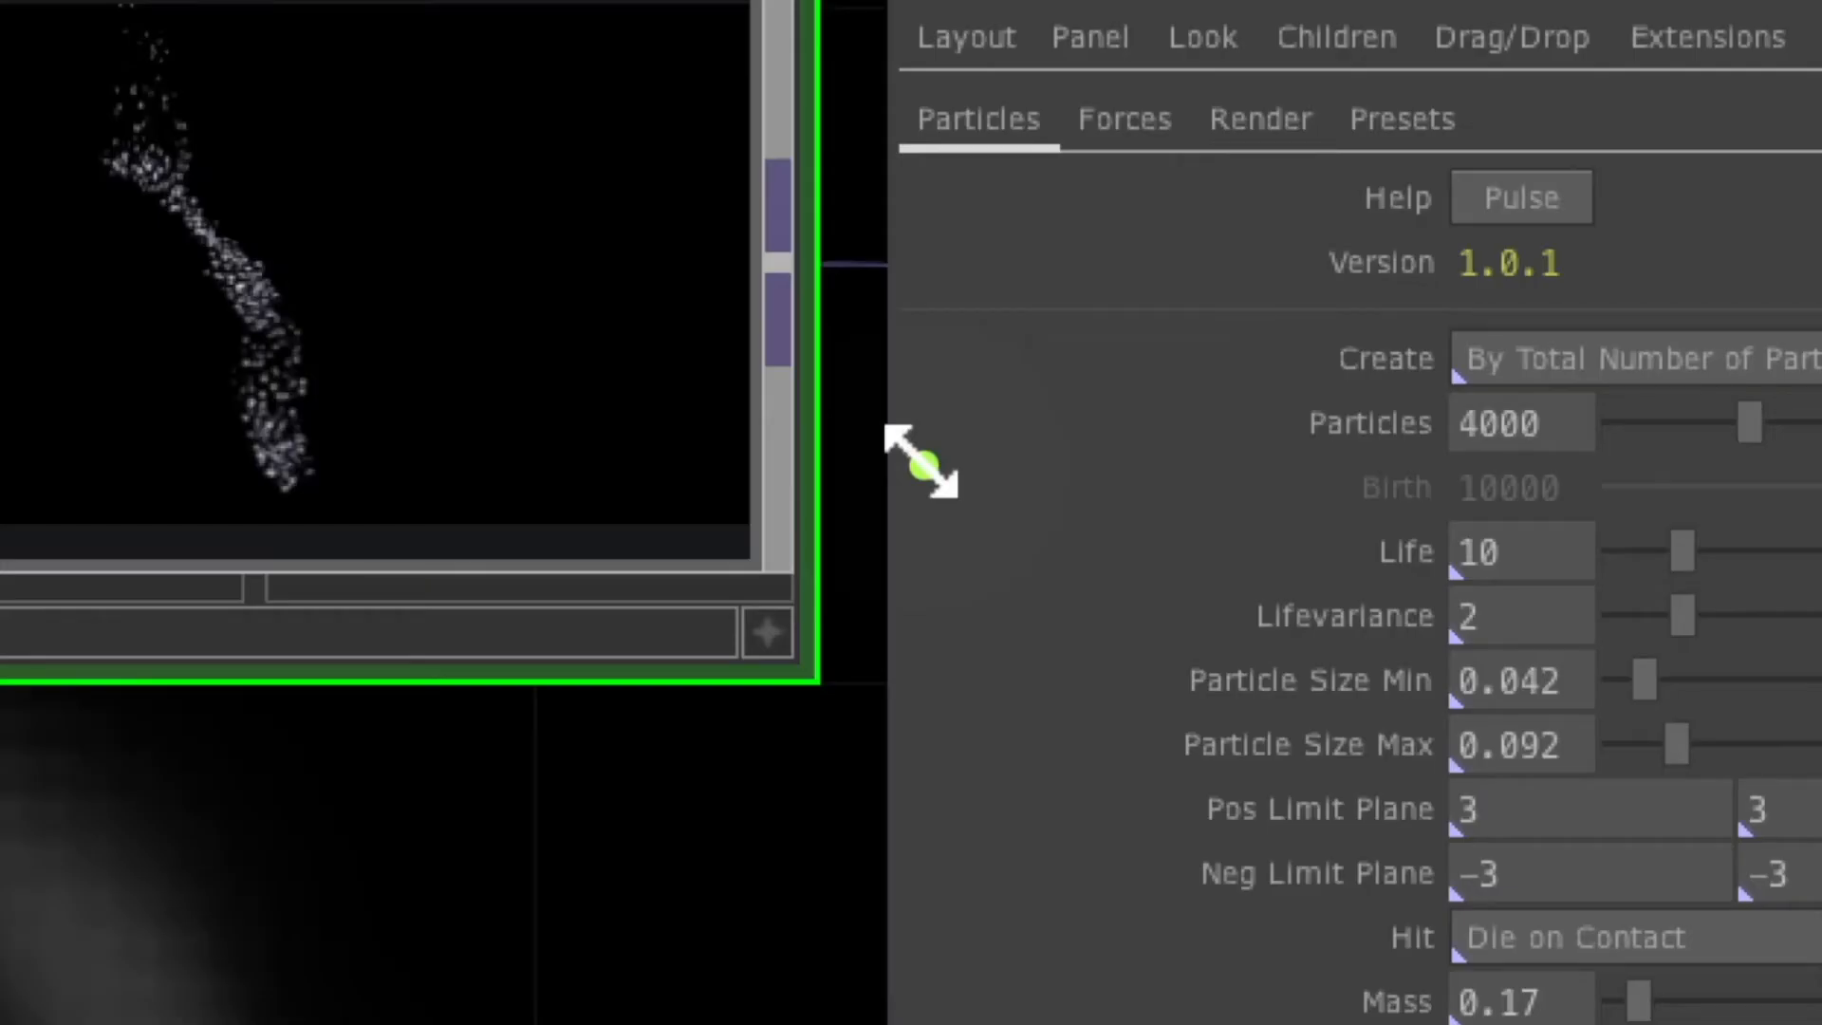
double_click(1542, 437)
type("50000")
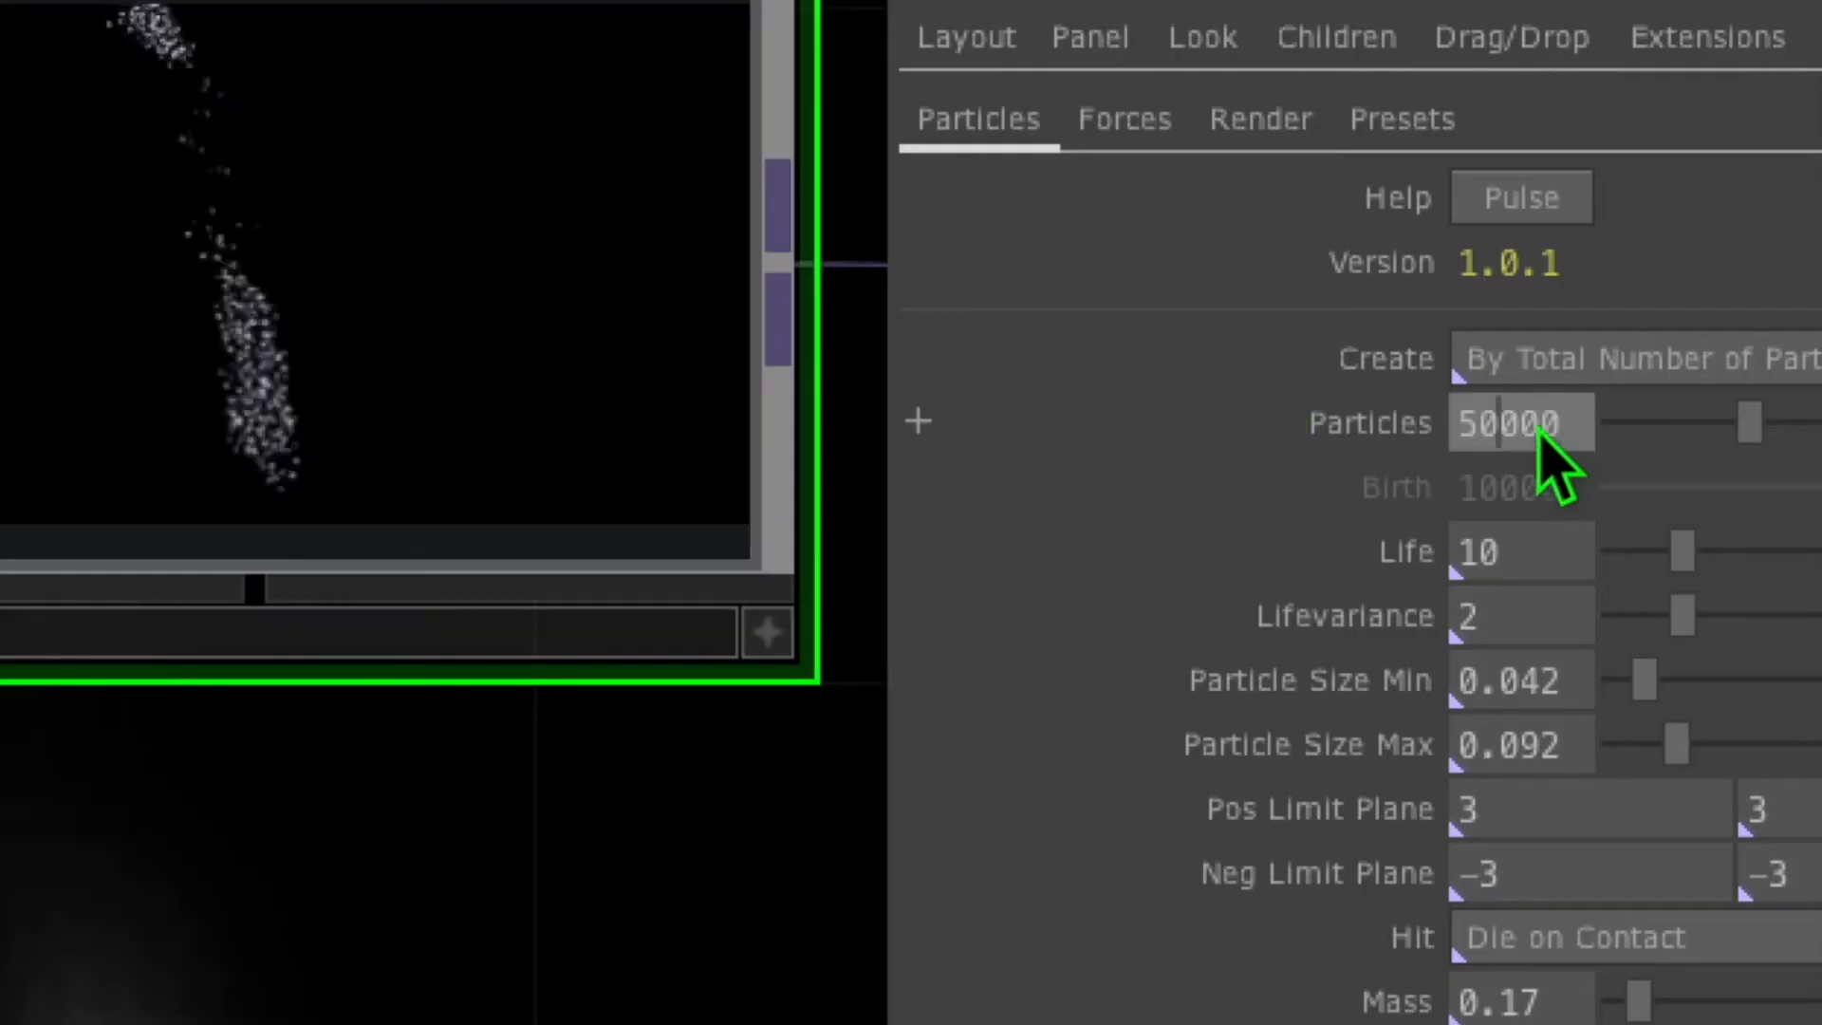
left_click(1079, 548)
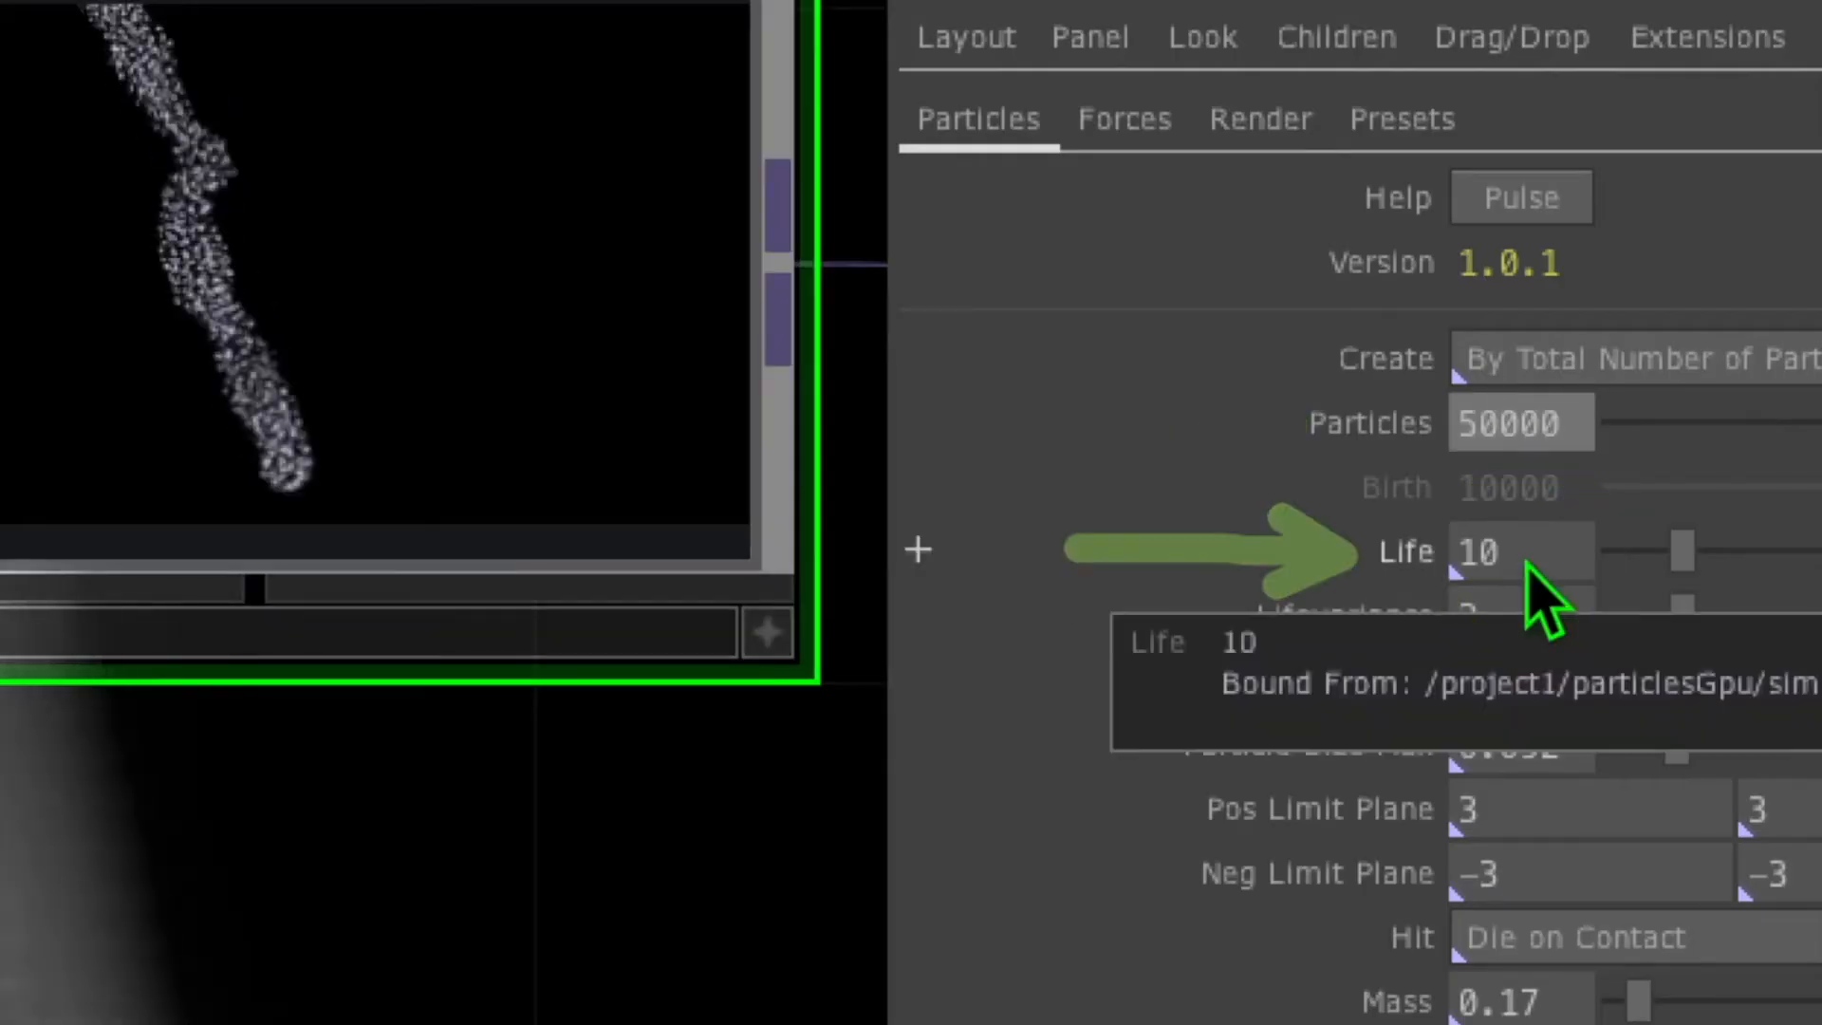
double_click(1528, 564)
type("10.9")
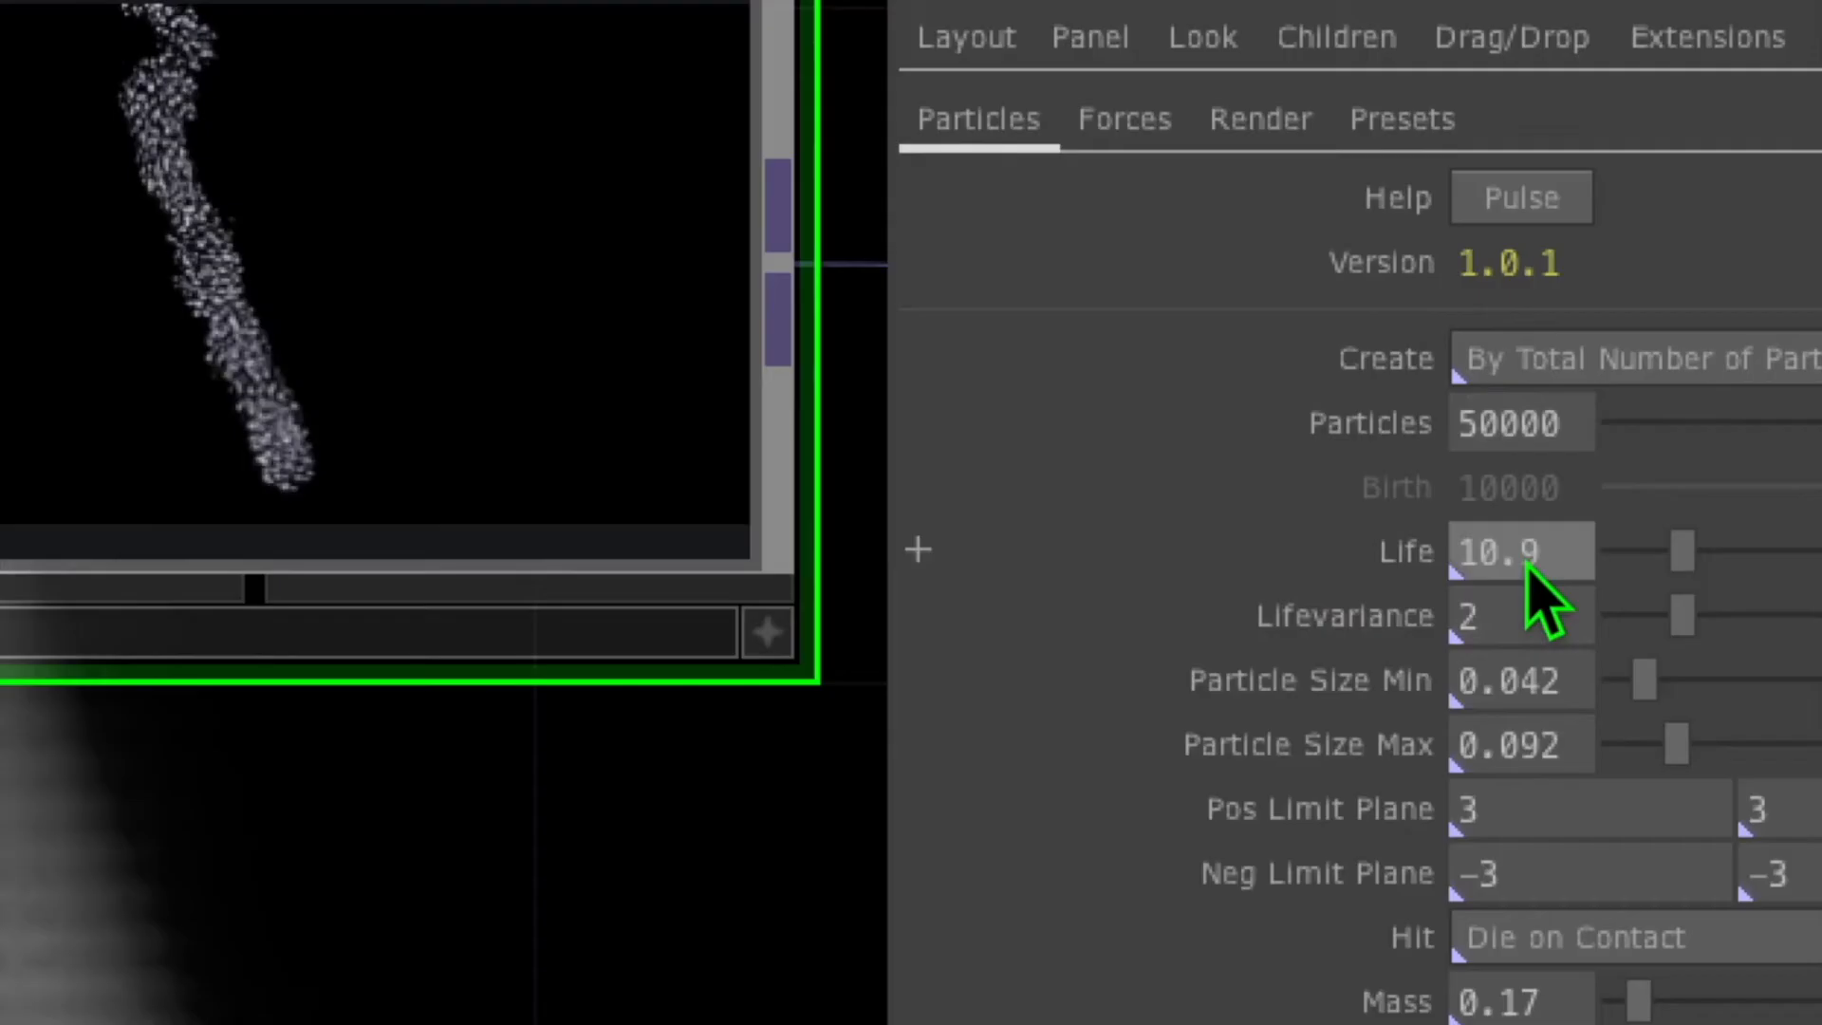
key("Return")
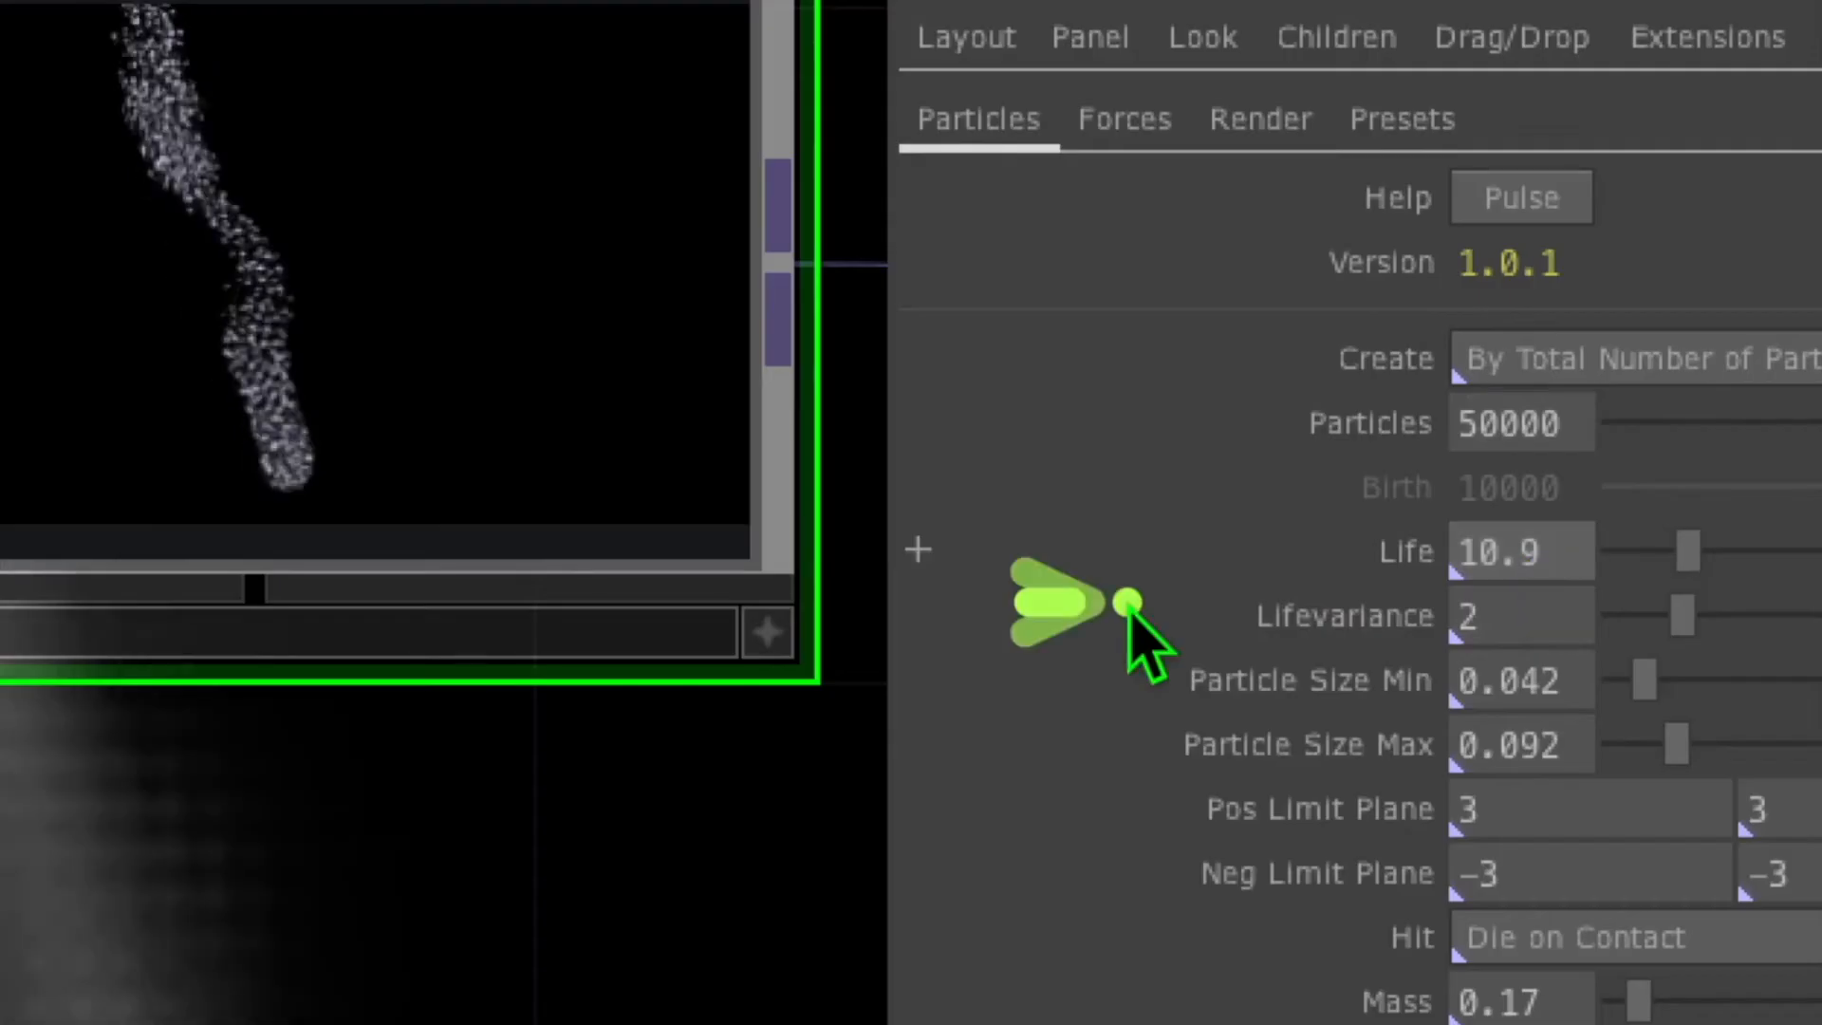
Set Life Variance to 2.2 and maximum Particle Size to 0.2
left_click(1526, 626)
type(".2")
key("Return")
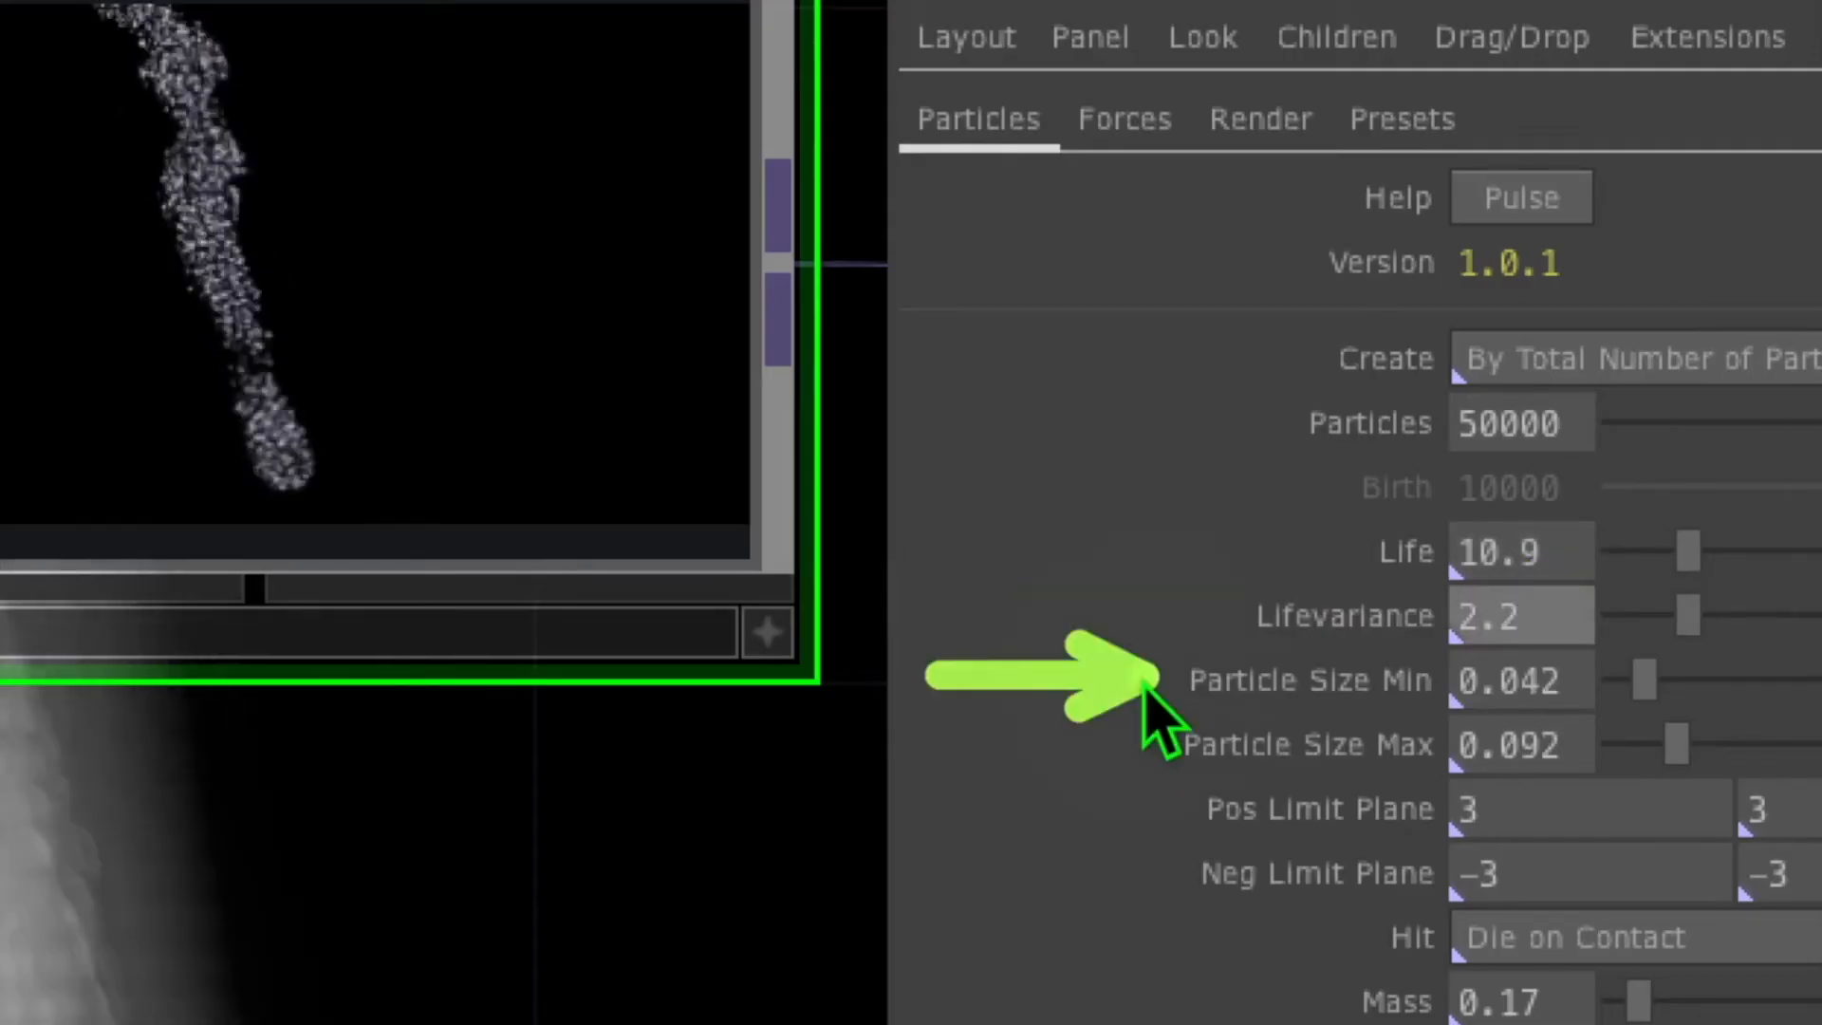
left_click(1523, 683)
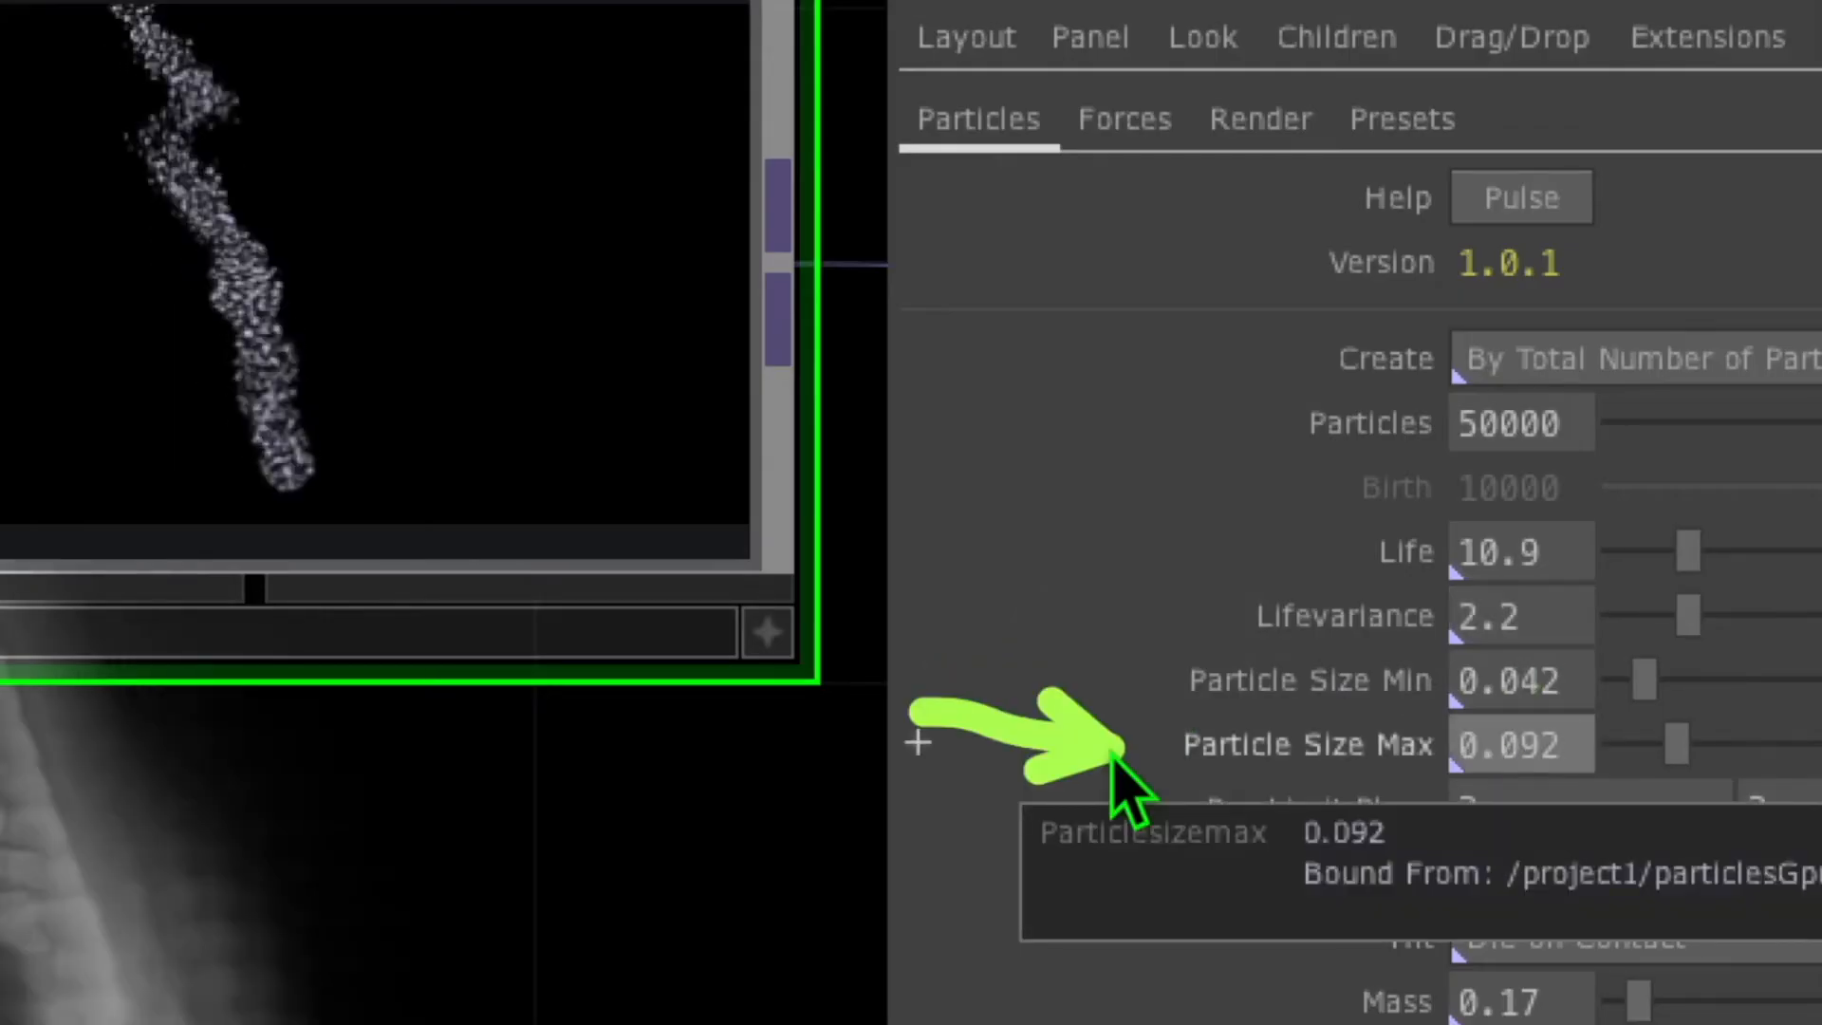
left_click(1525, 754)
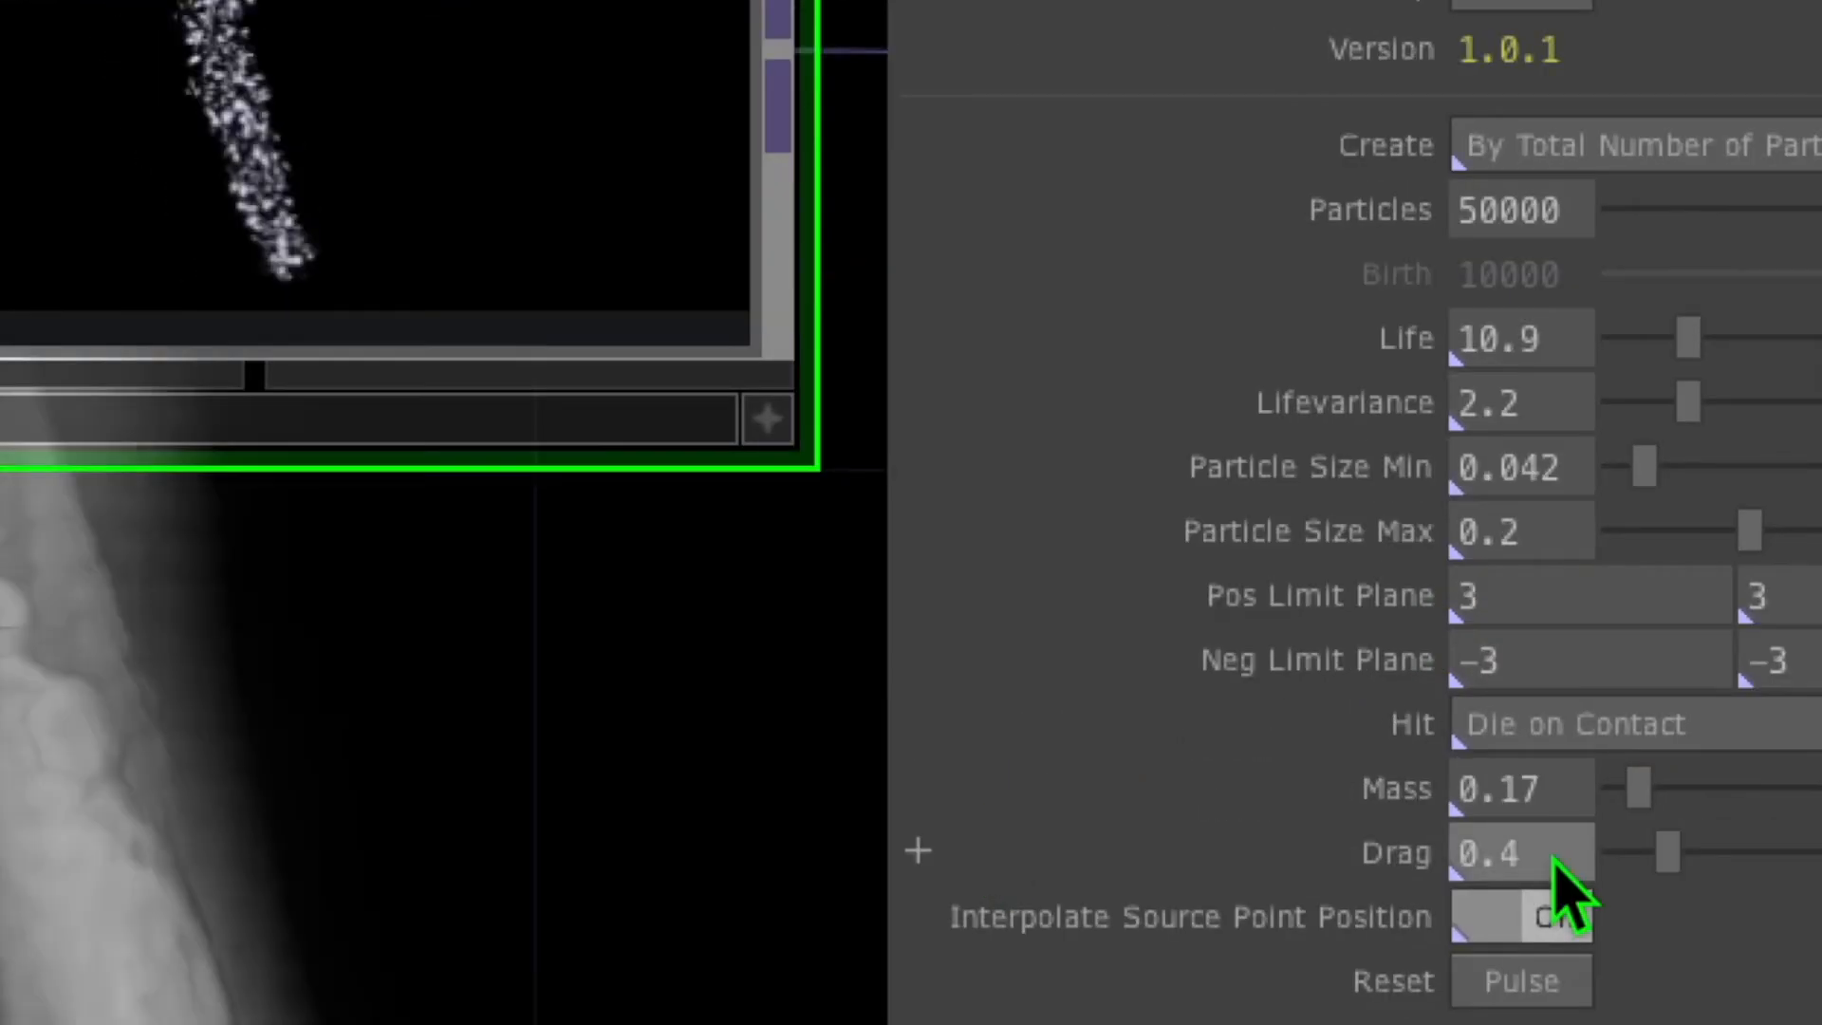
type("4")
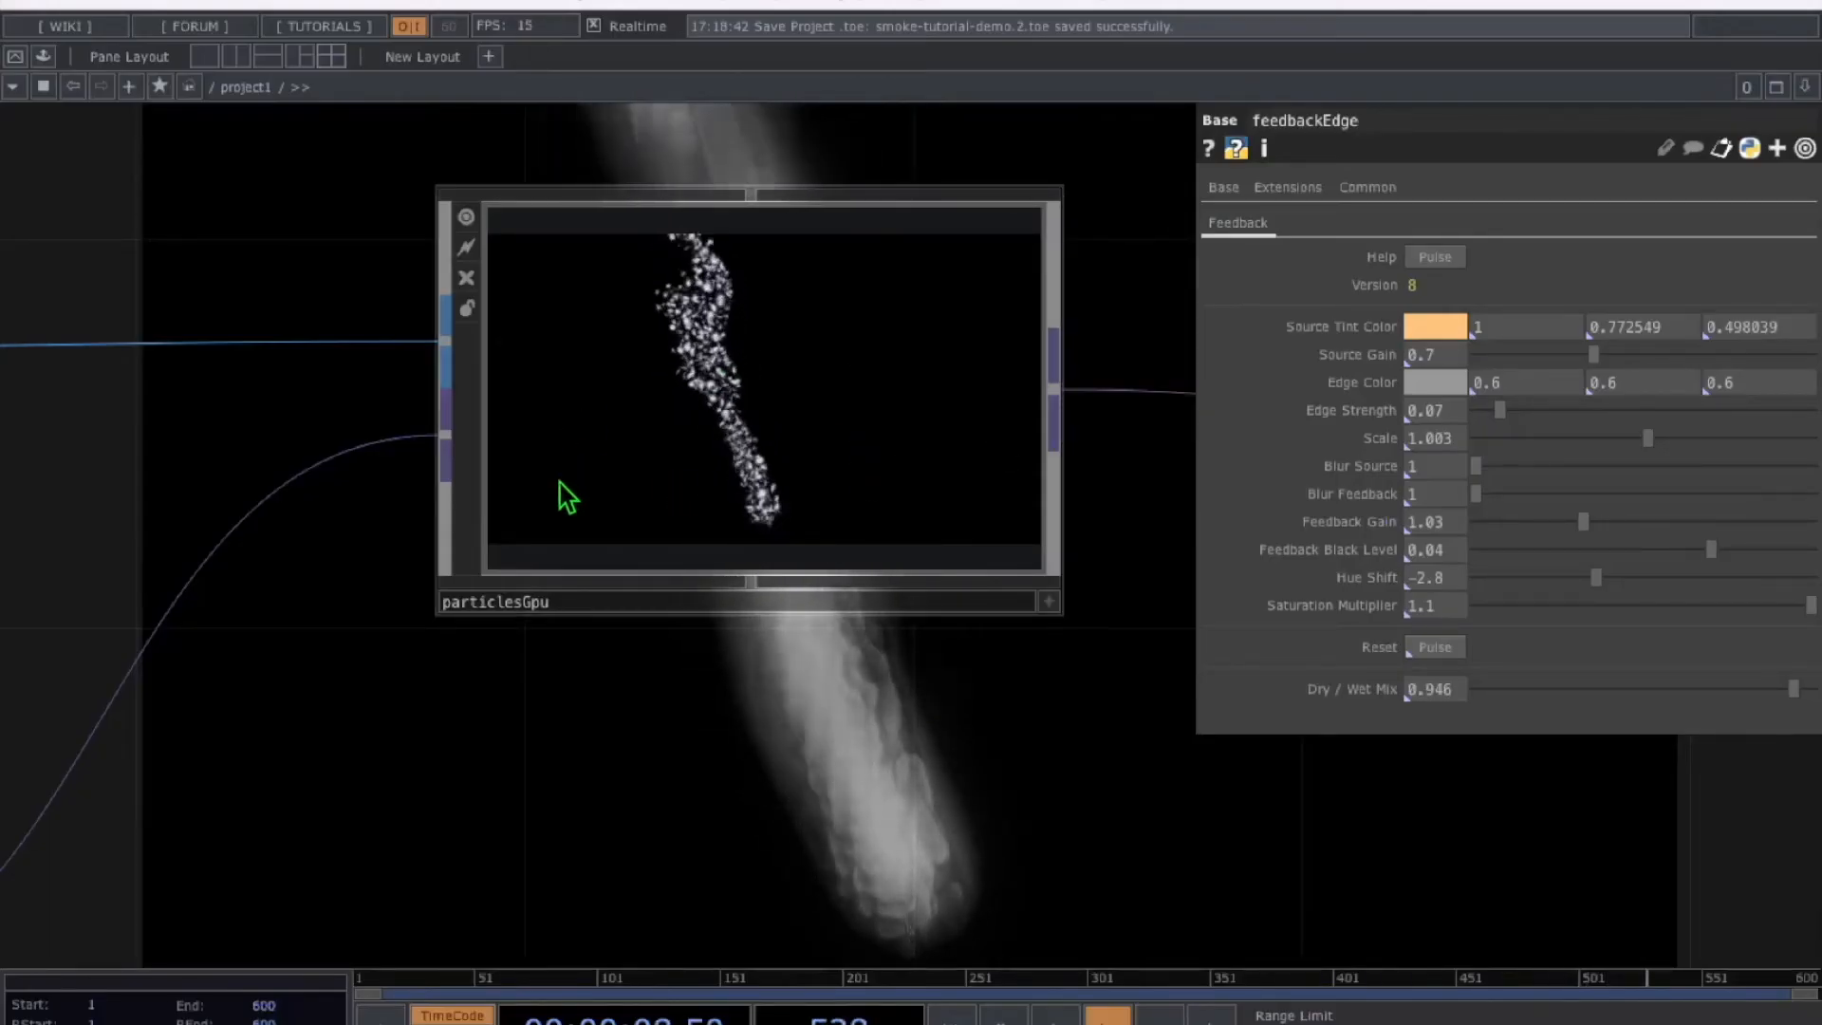
On noise1 set Period 1.7, Harmonics 1, Harmonic Gain 1.1 and Exponent about 1.13
scroll(748, 475, "up", 1)
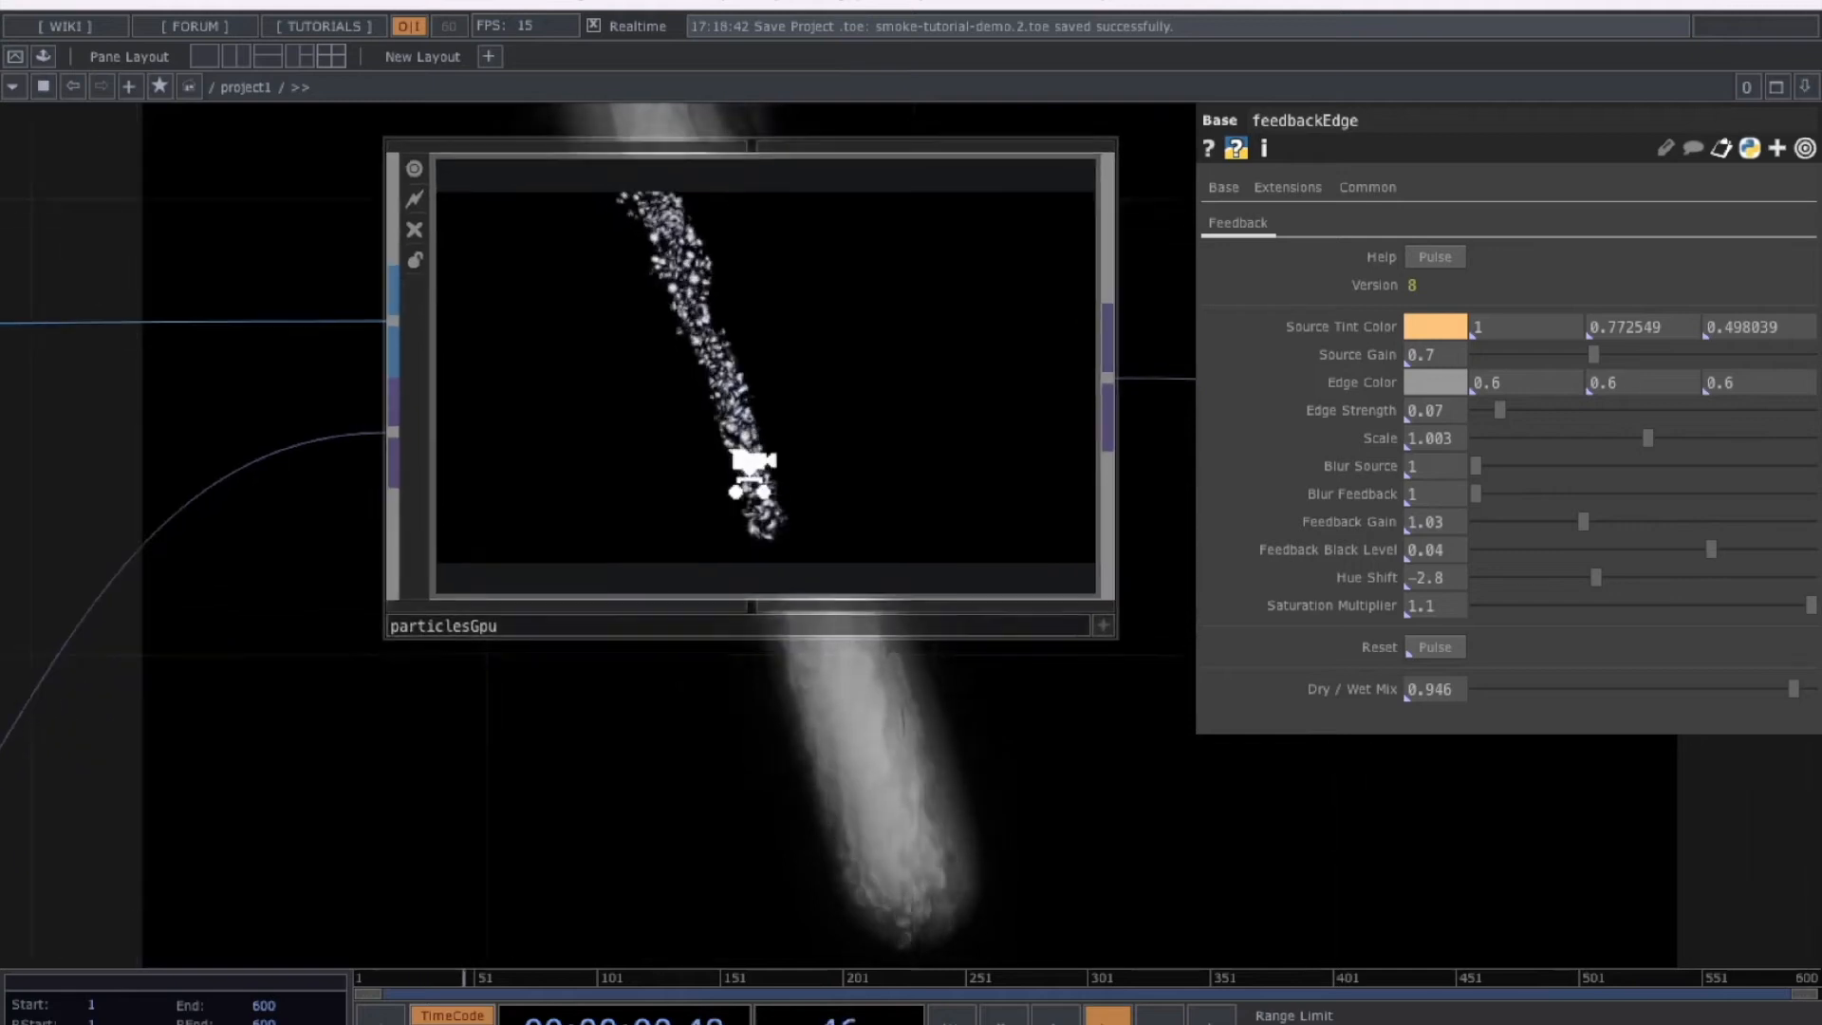
scroll(751, 472, "up", 2)
left_click_drag(866, 749, 844, 804)
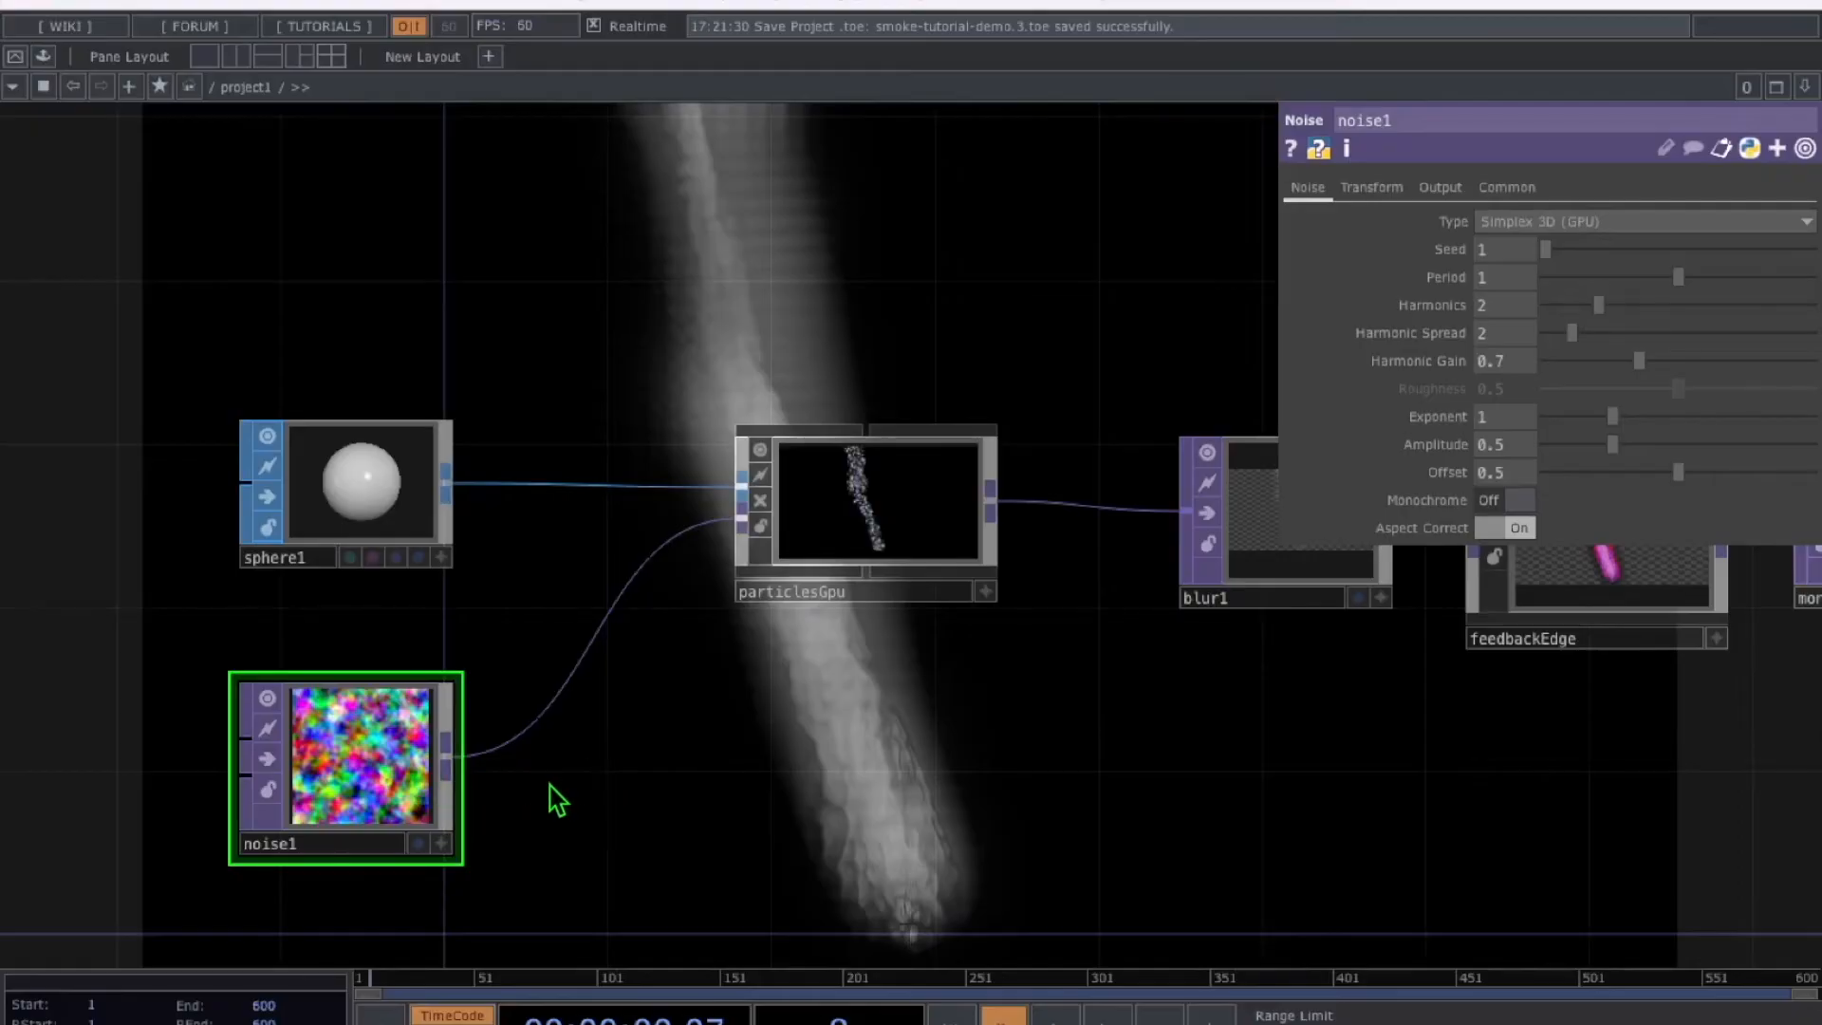
left_click_drag(655, 728, 675, 720)
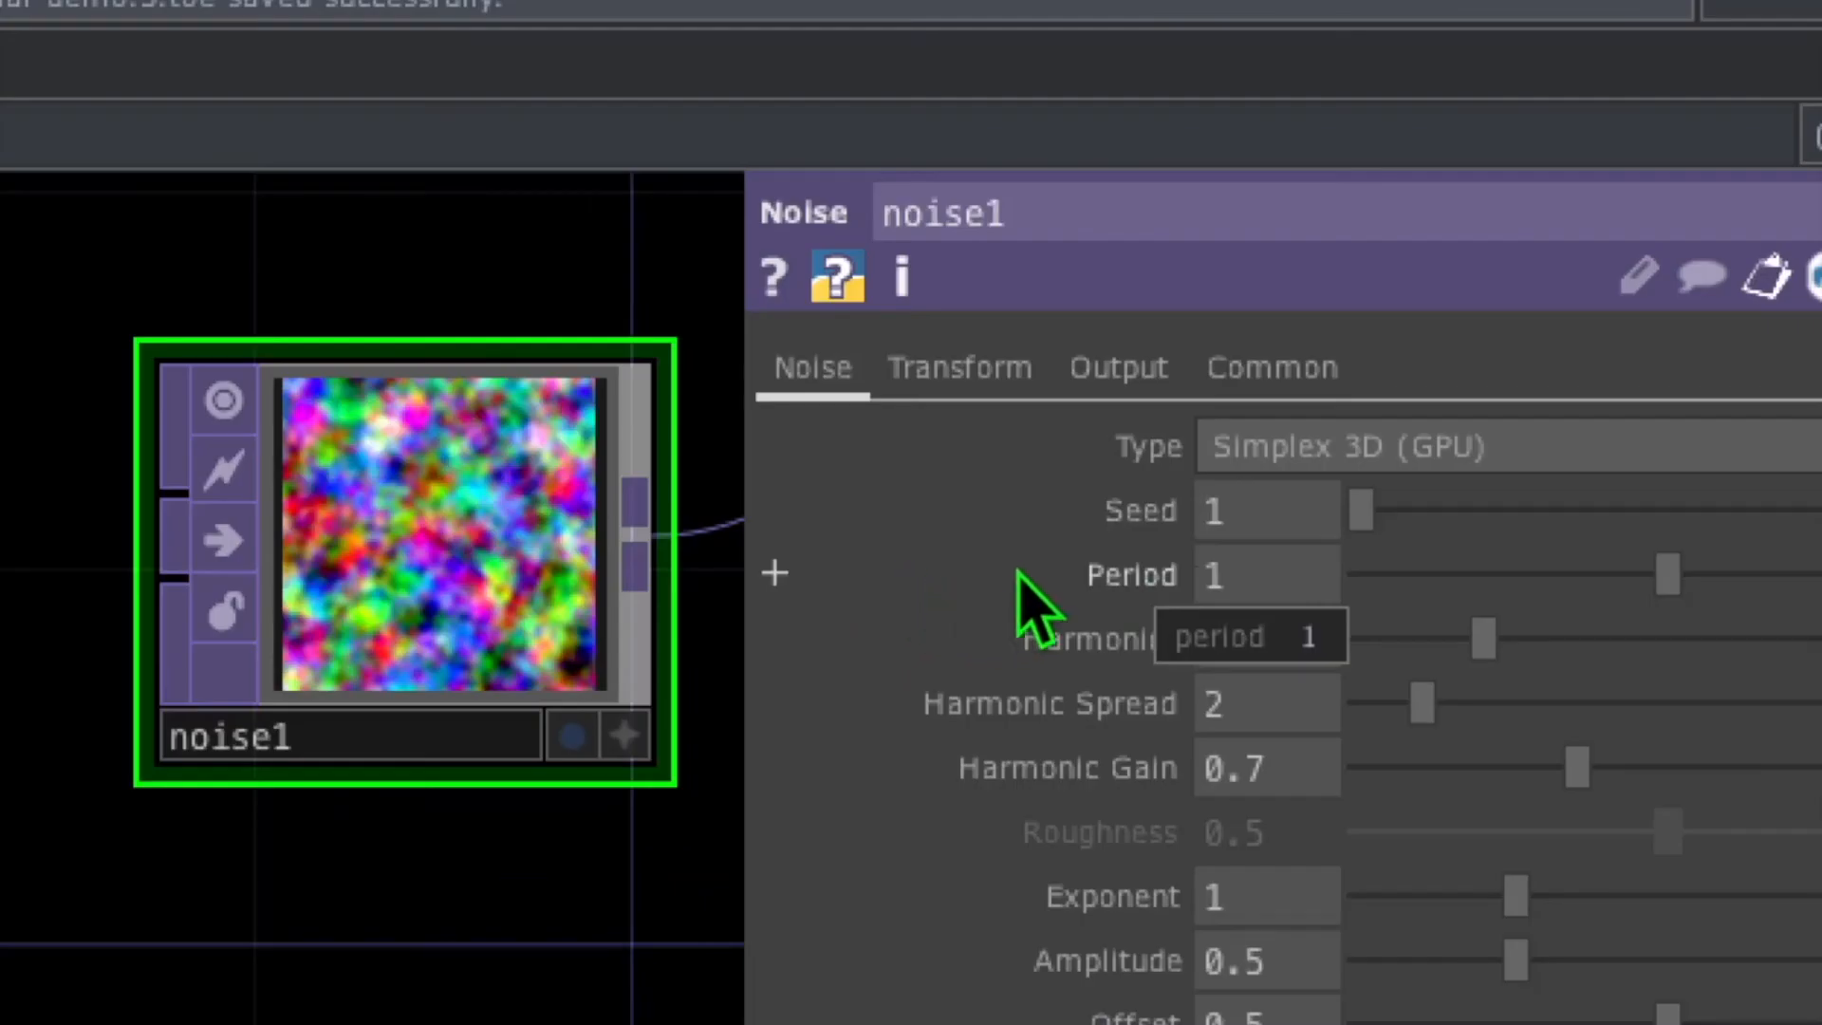
left_click(1254, 572)
type(".7")
key("Return")
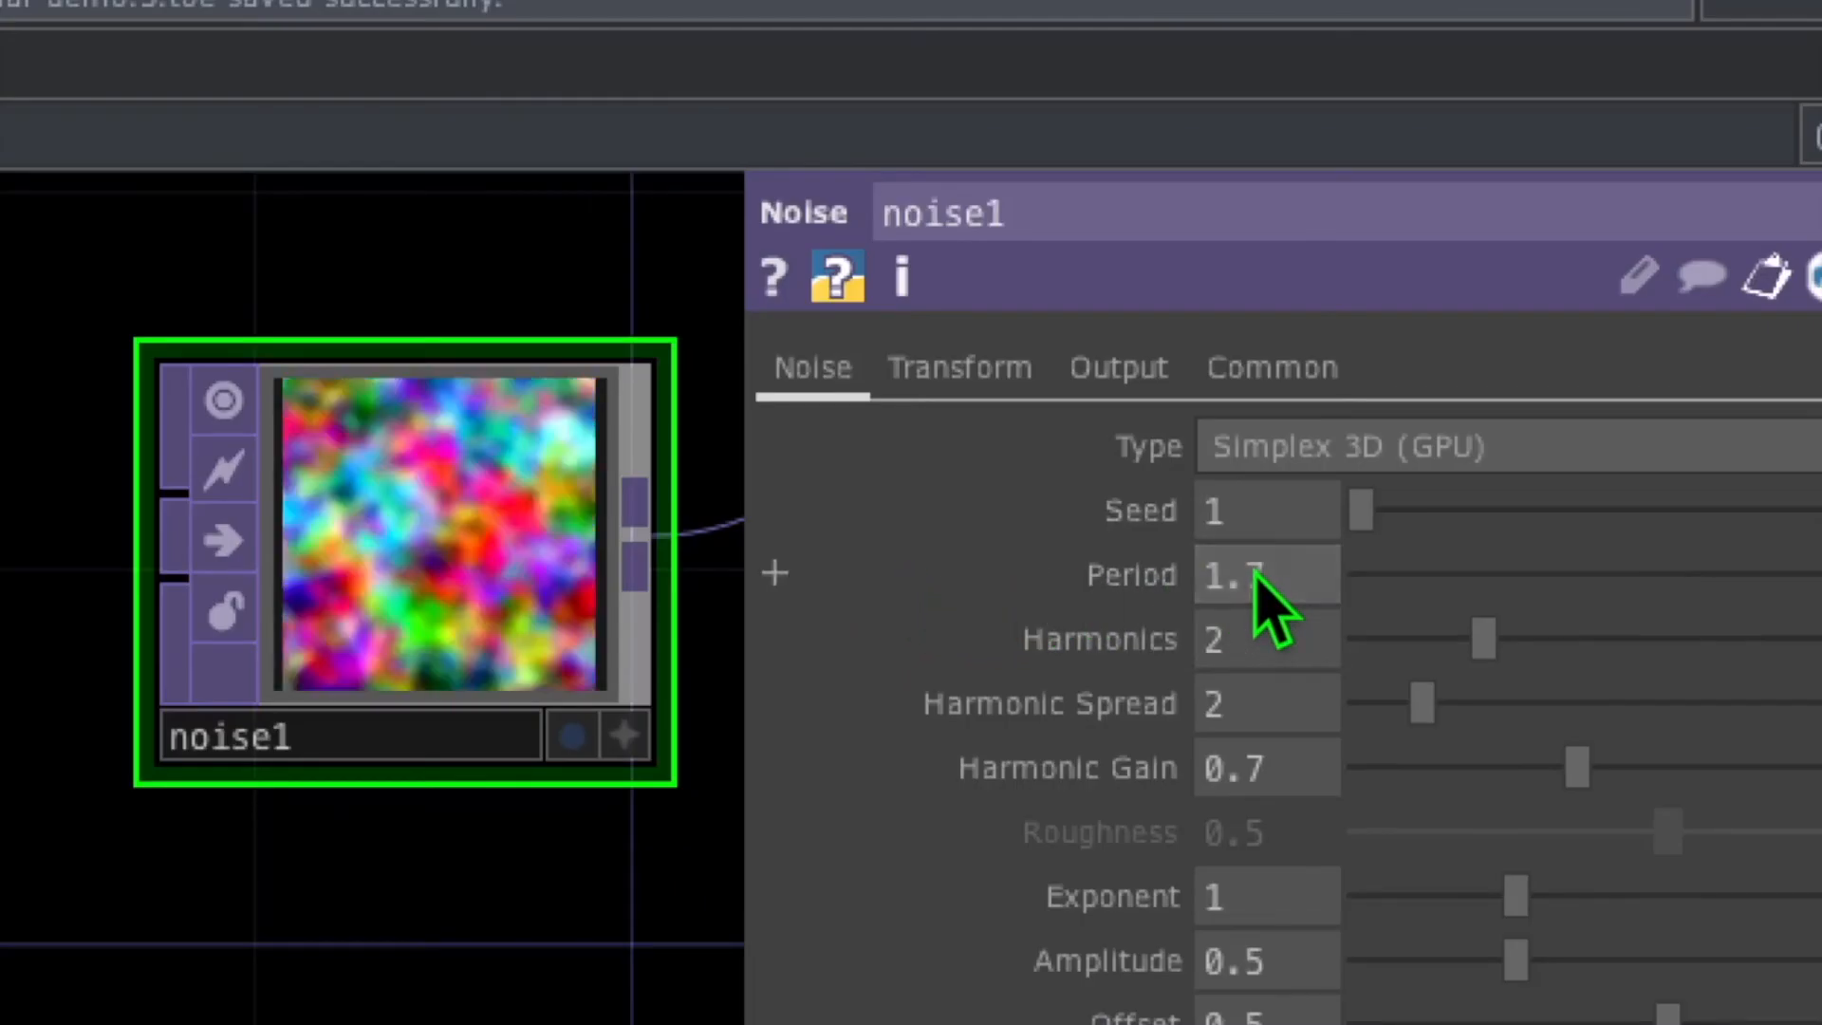
left_click_drag(1479, 640, 1409, 700)
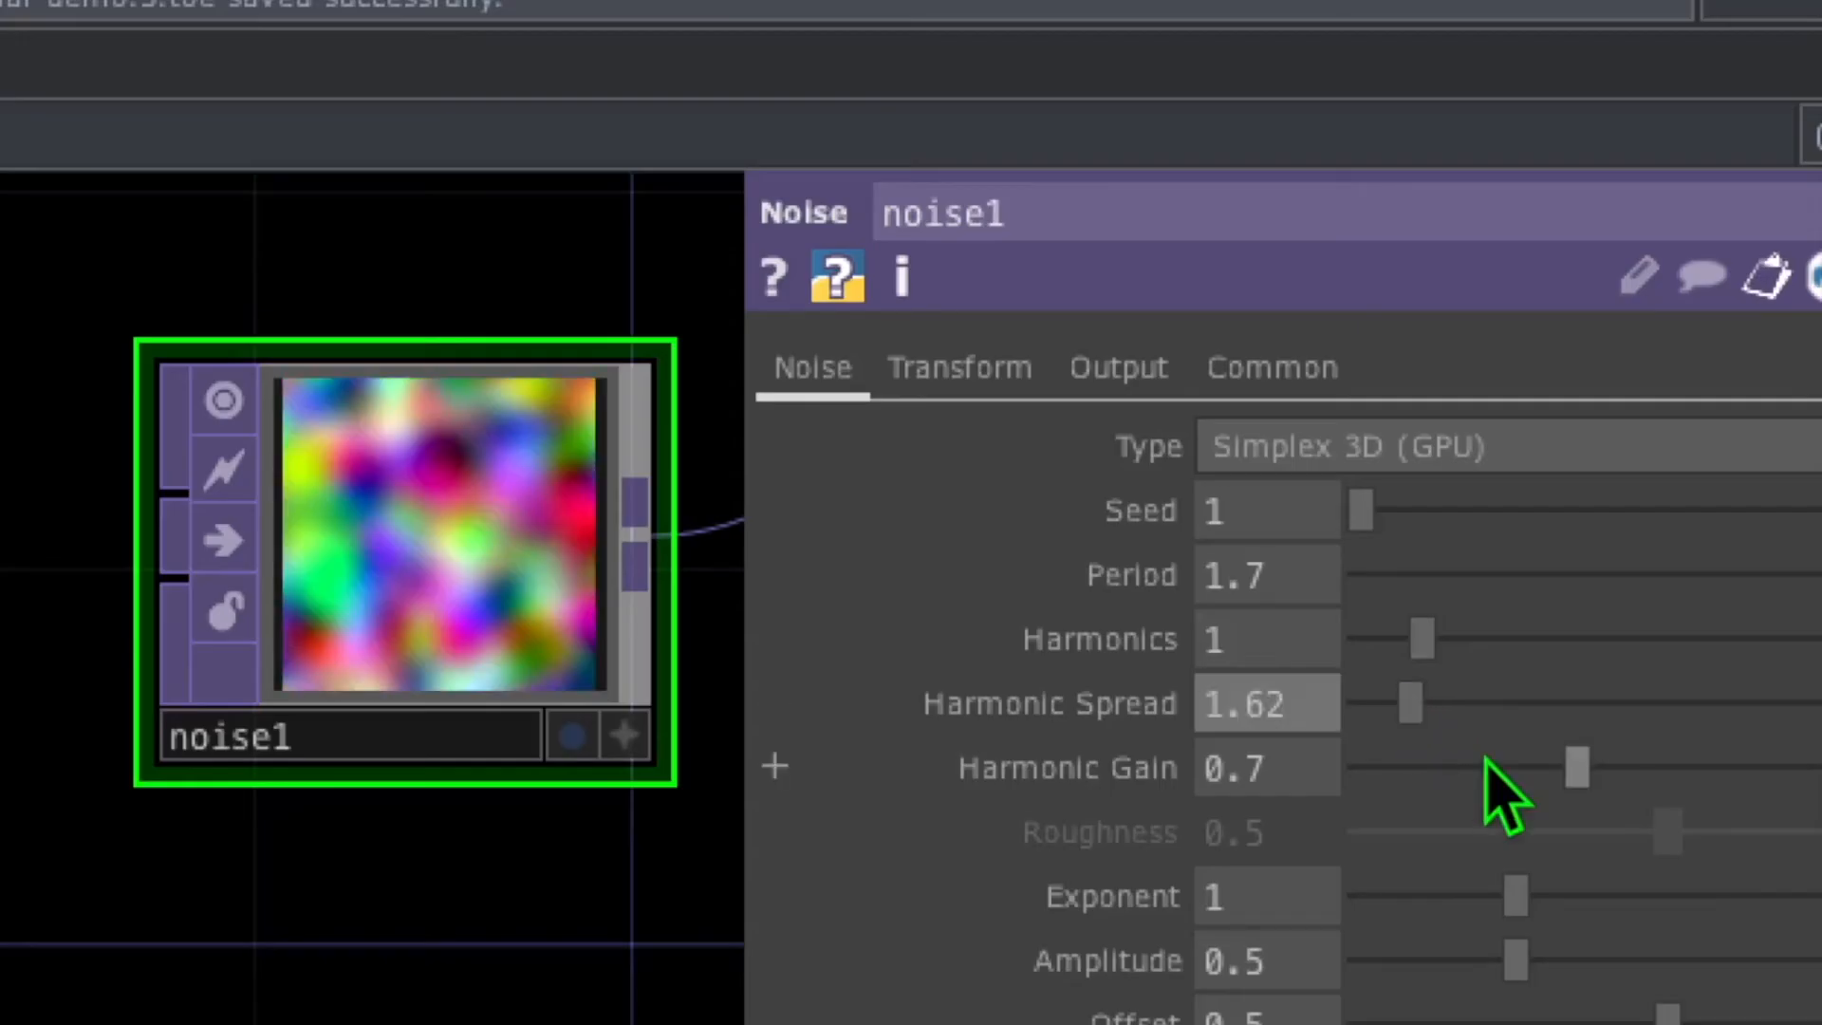
left_click_drag(1577, 768, 1699, 770)
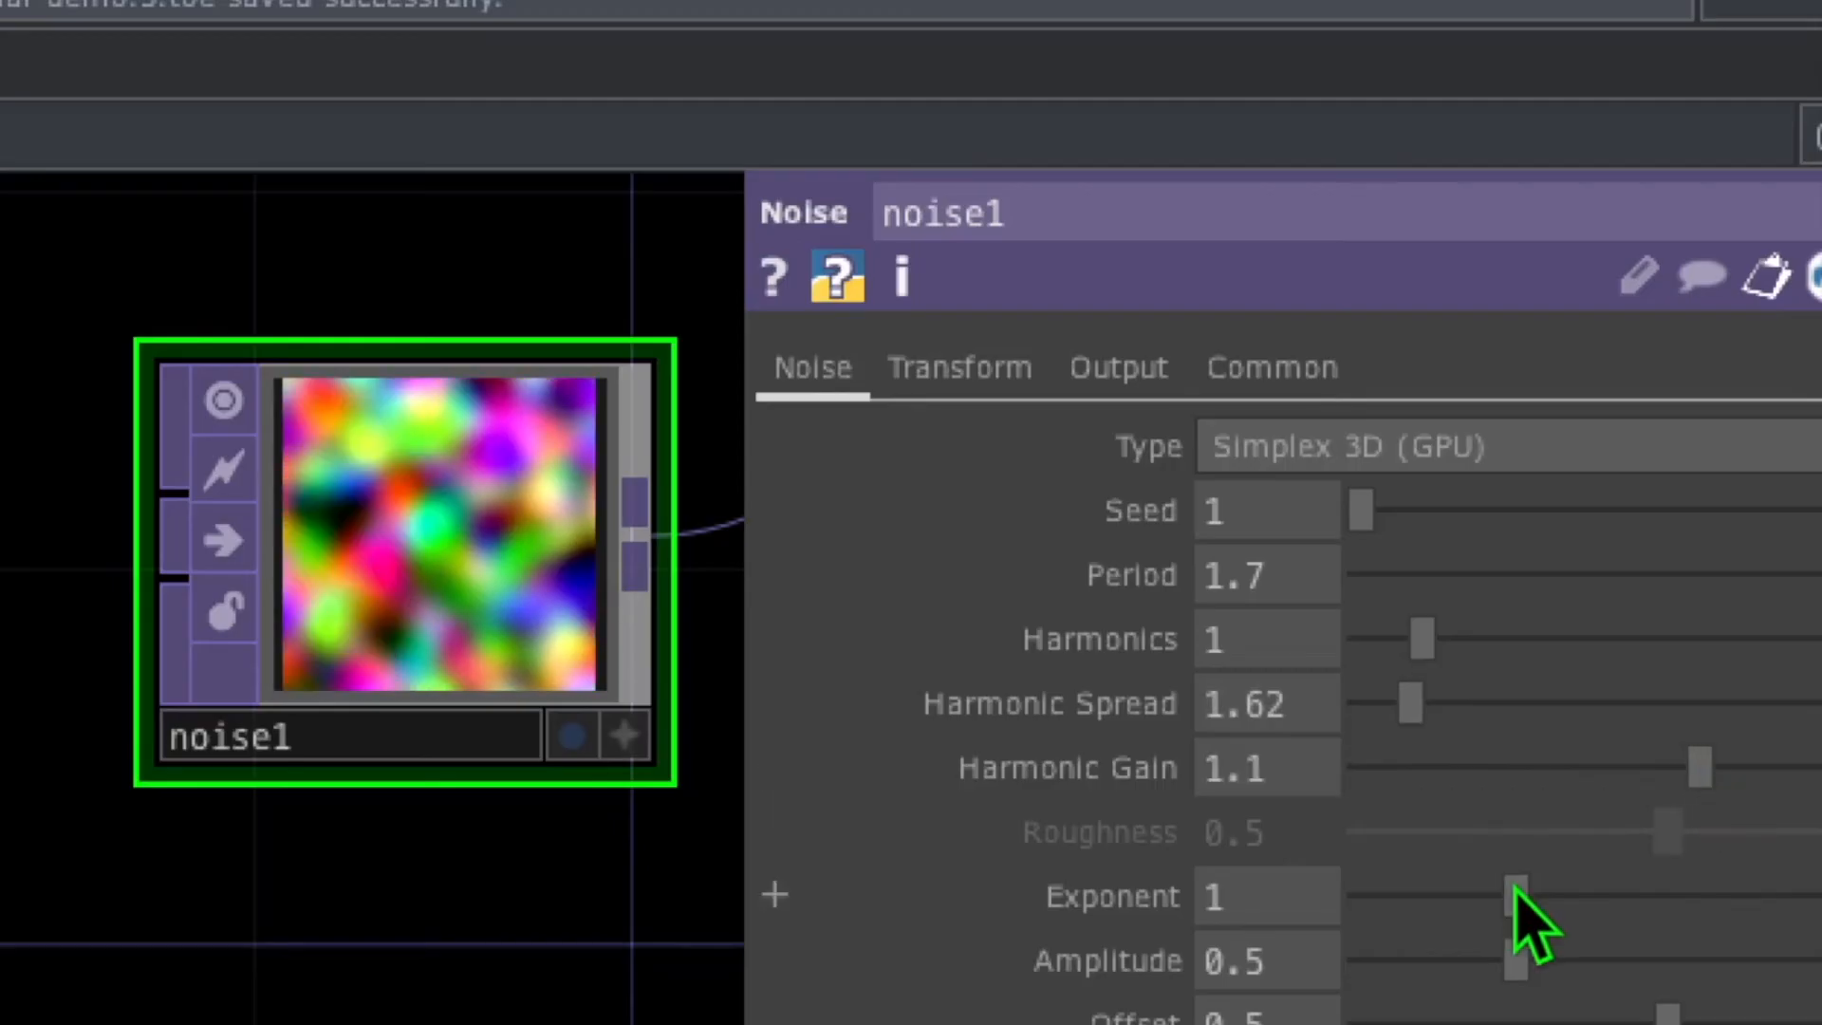
left_click_drag(1515, 896, 1535, 894)
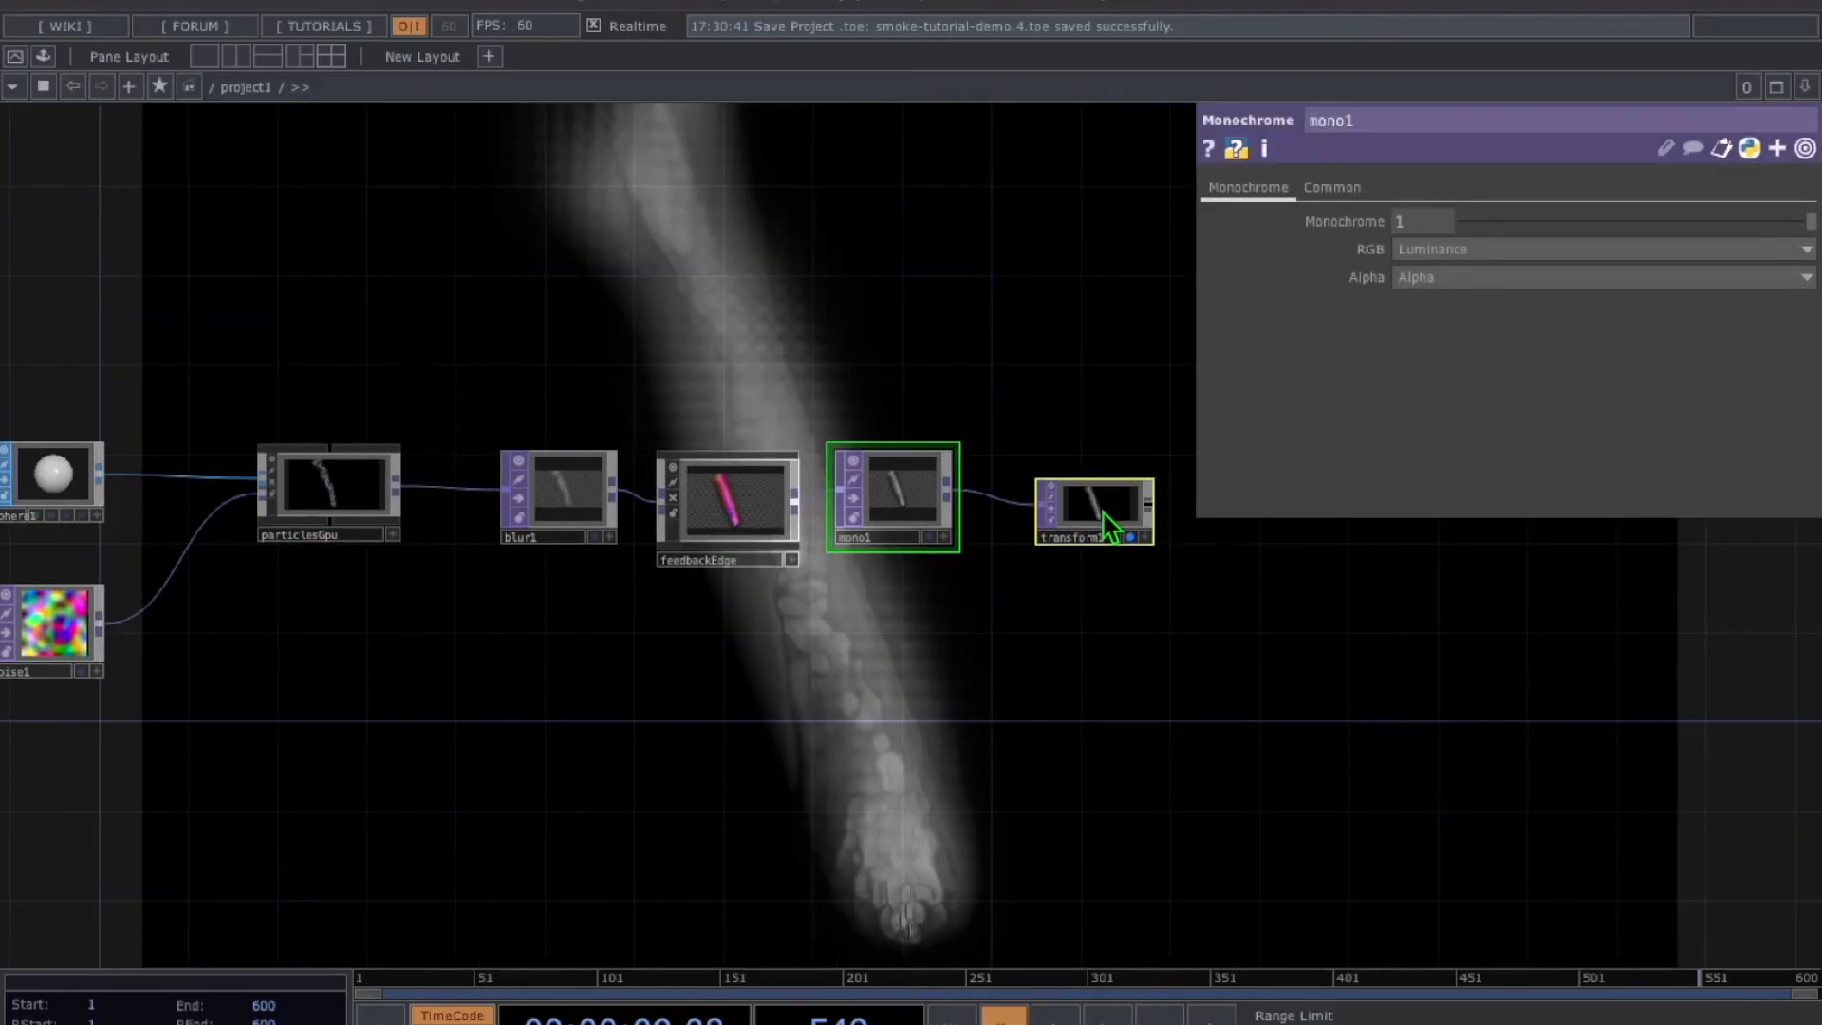
Delete mono1 and transform1, then reframe the network around the remaining chain
key("Delete")
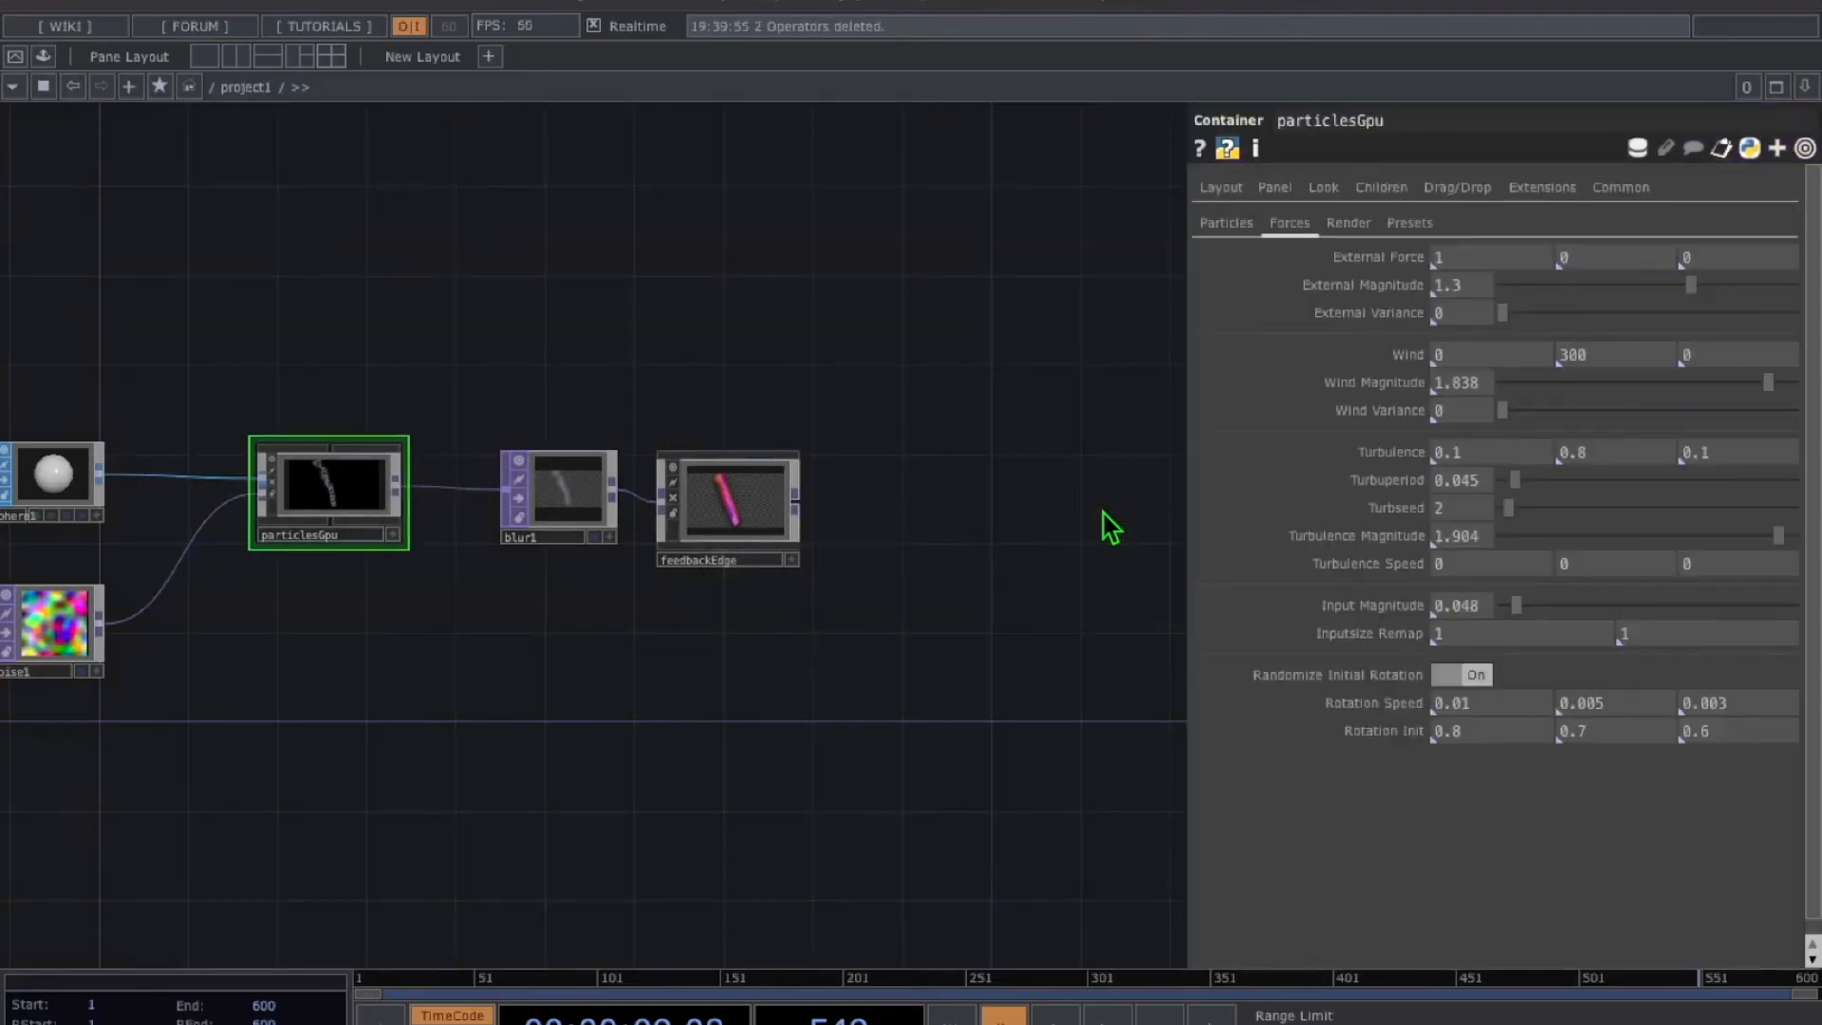
key("h")
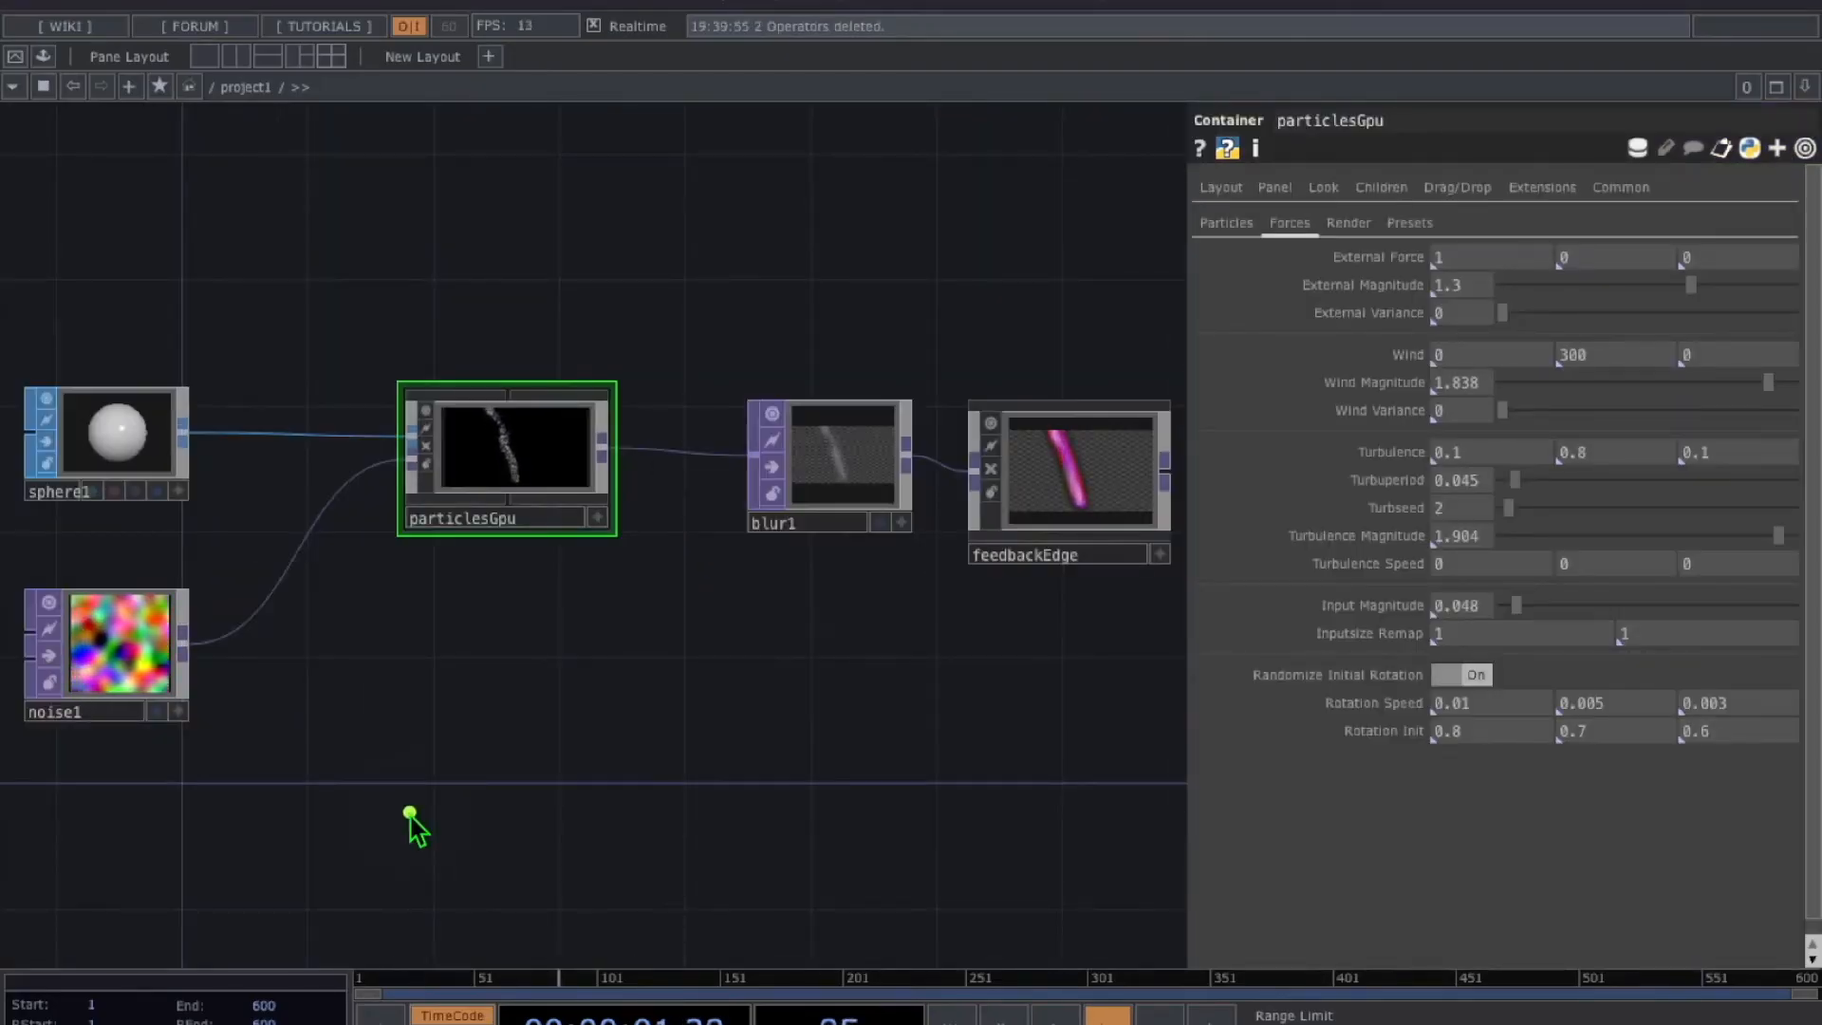
left_click_drag(125, 191, 125, 371)
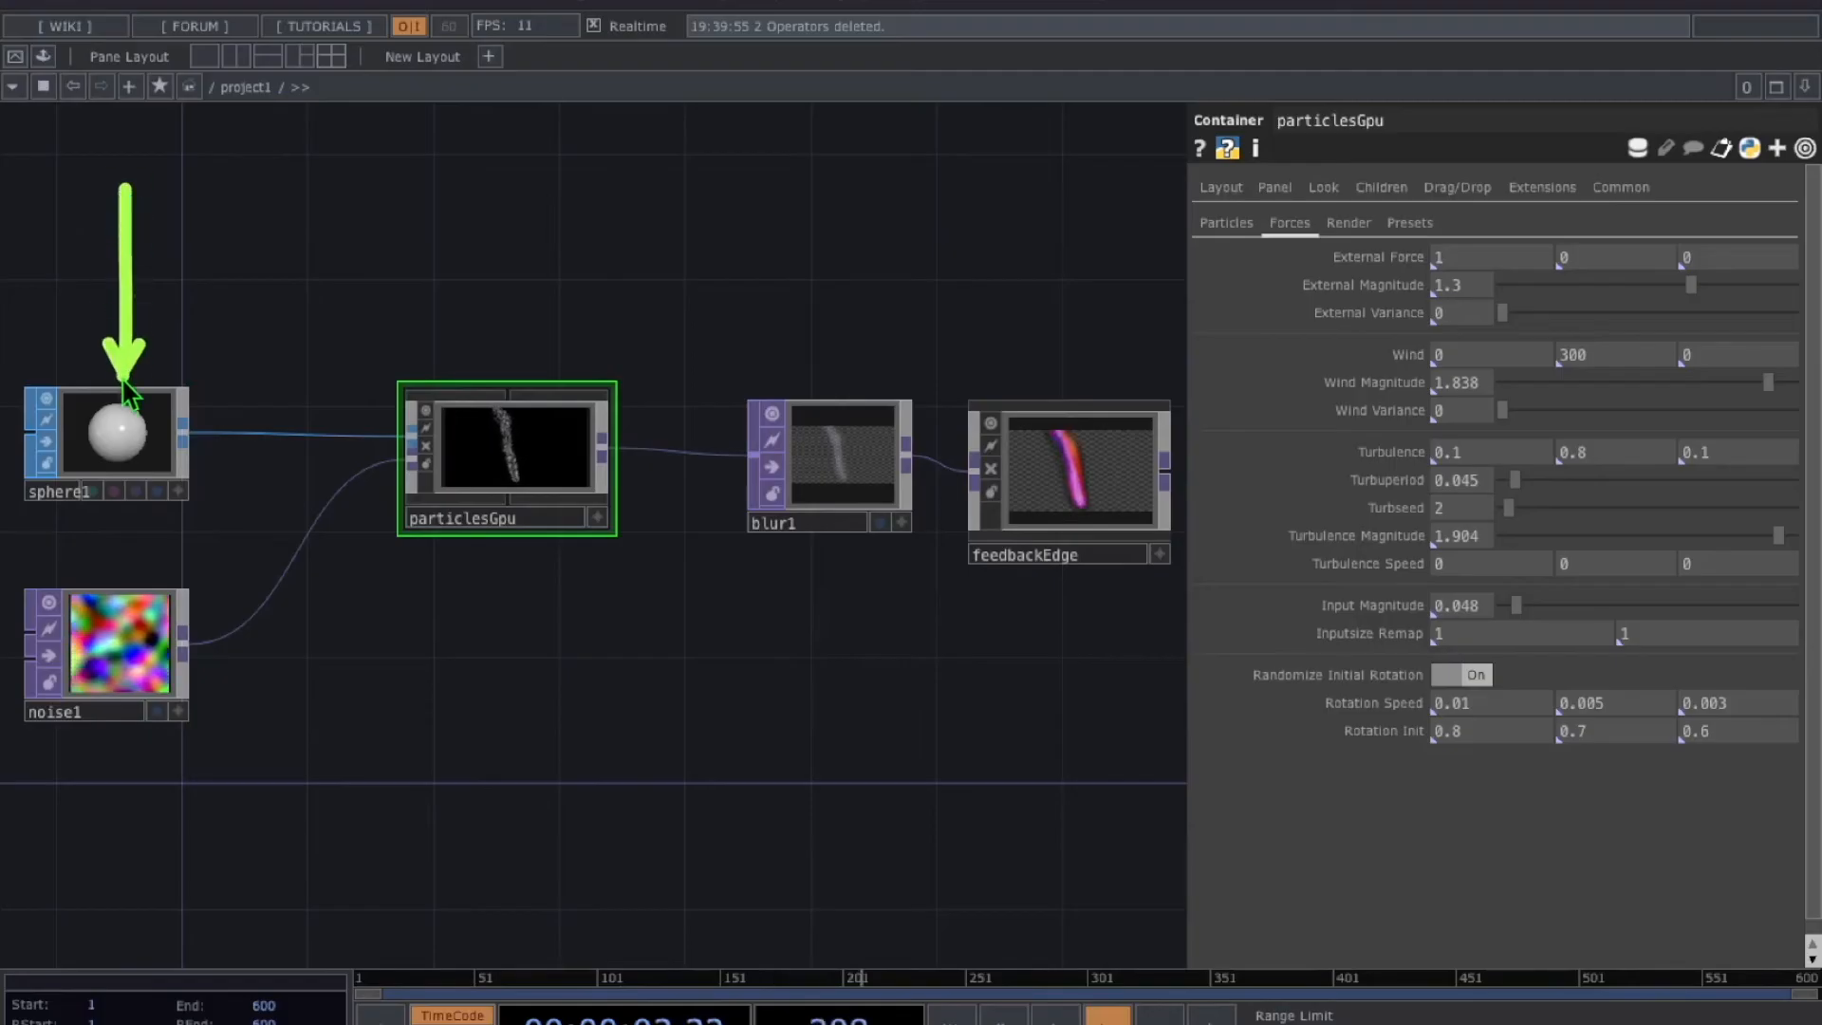
left_click_drag(185, 438, 359, 442)
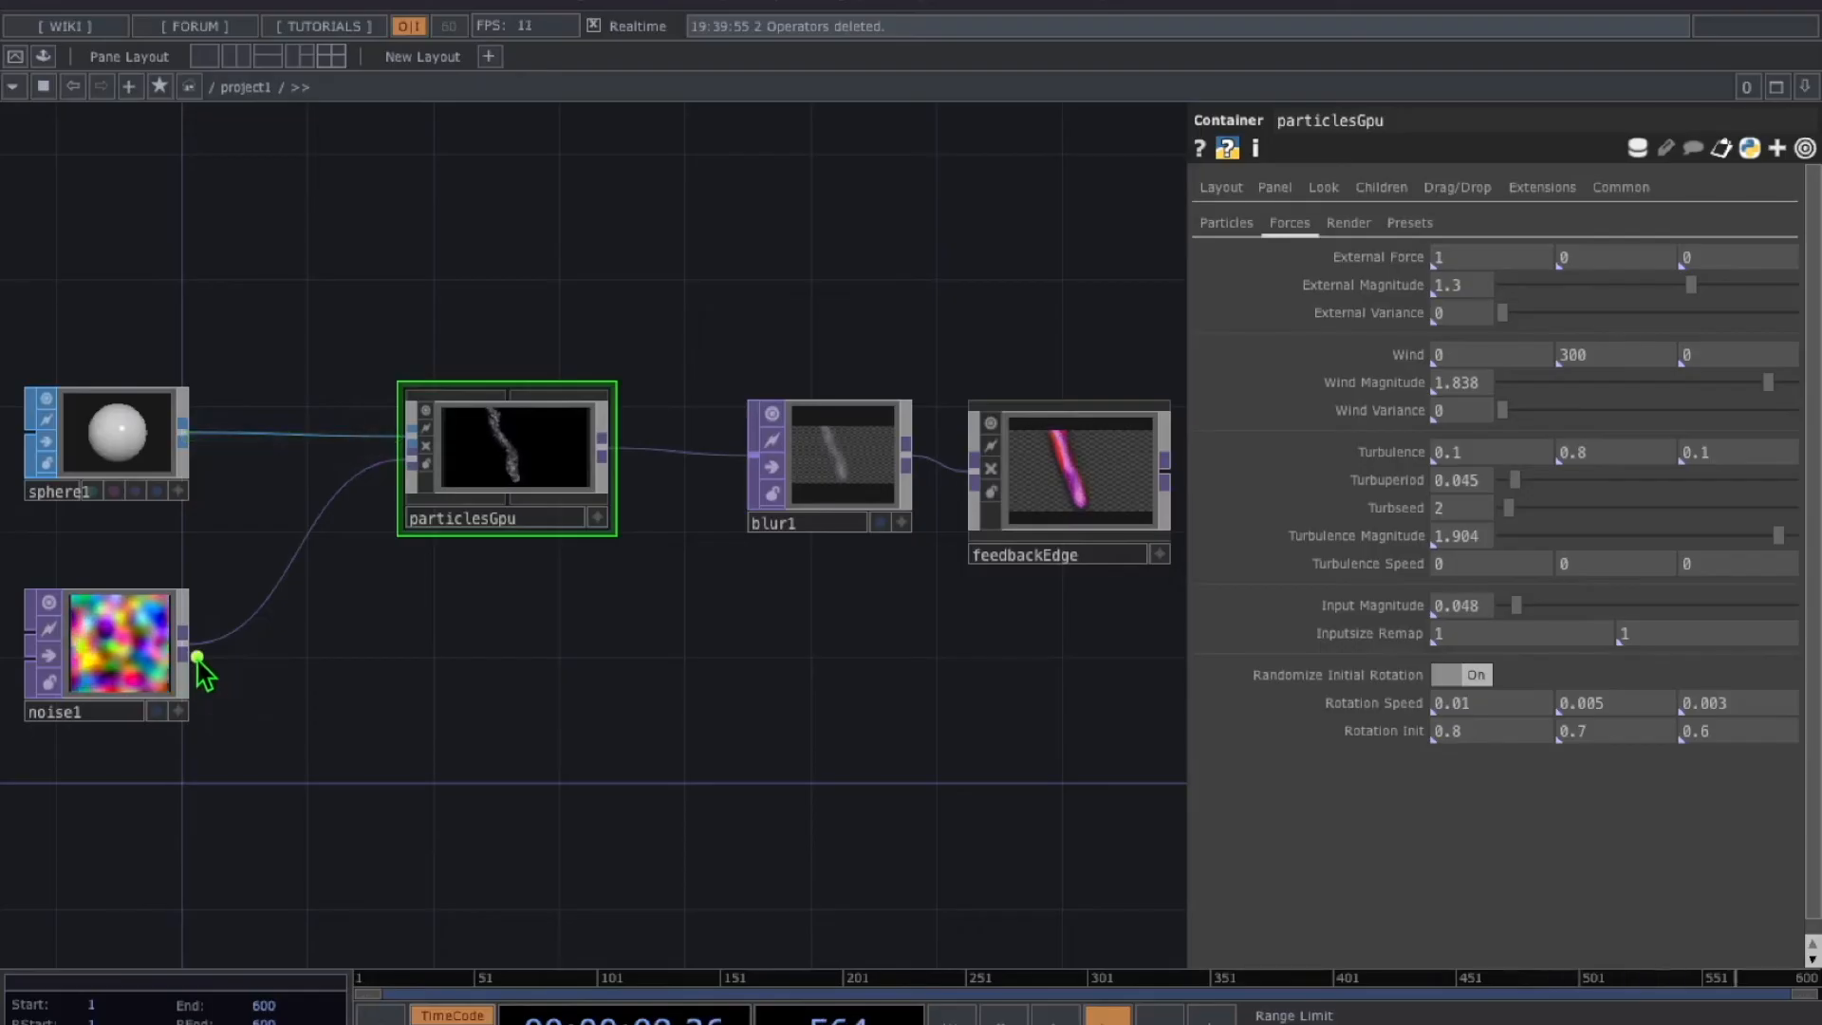
left_click_drag(201, 661, 372, 491)
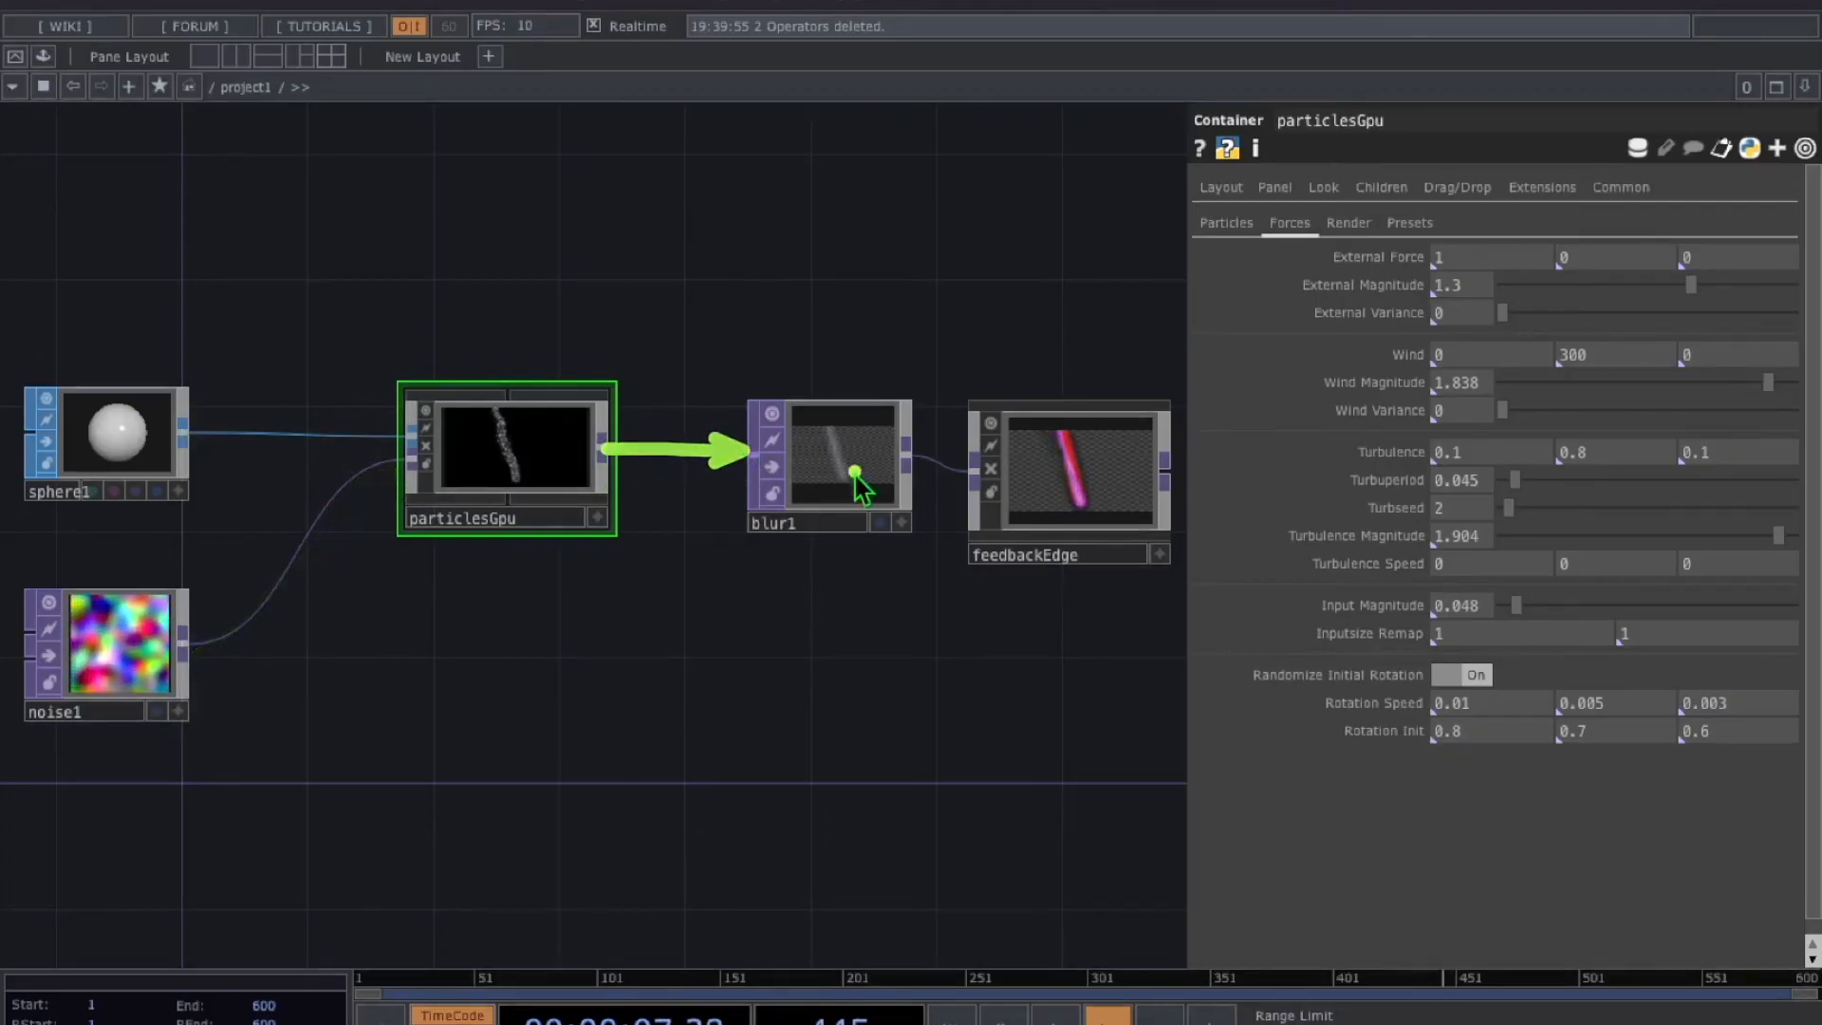
left_click_drag(906, 448, 982, 493)
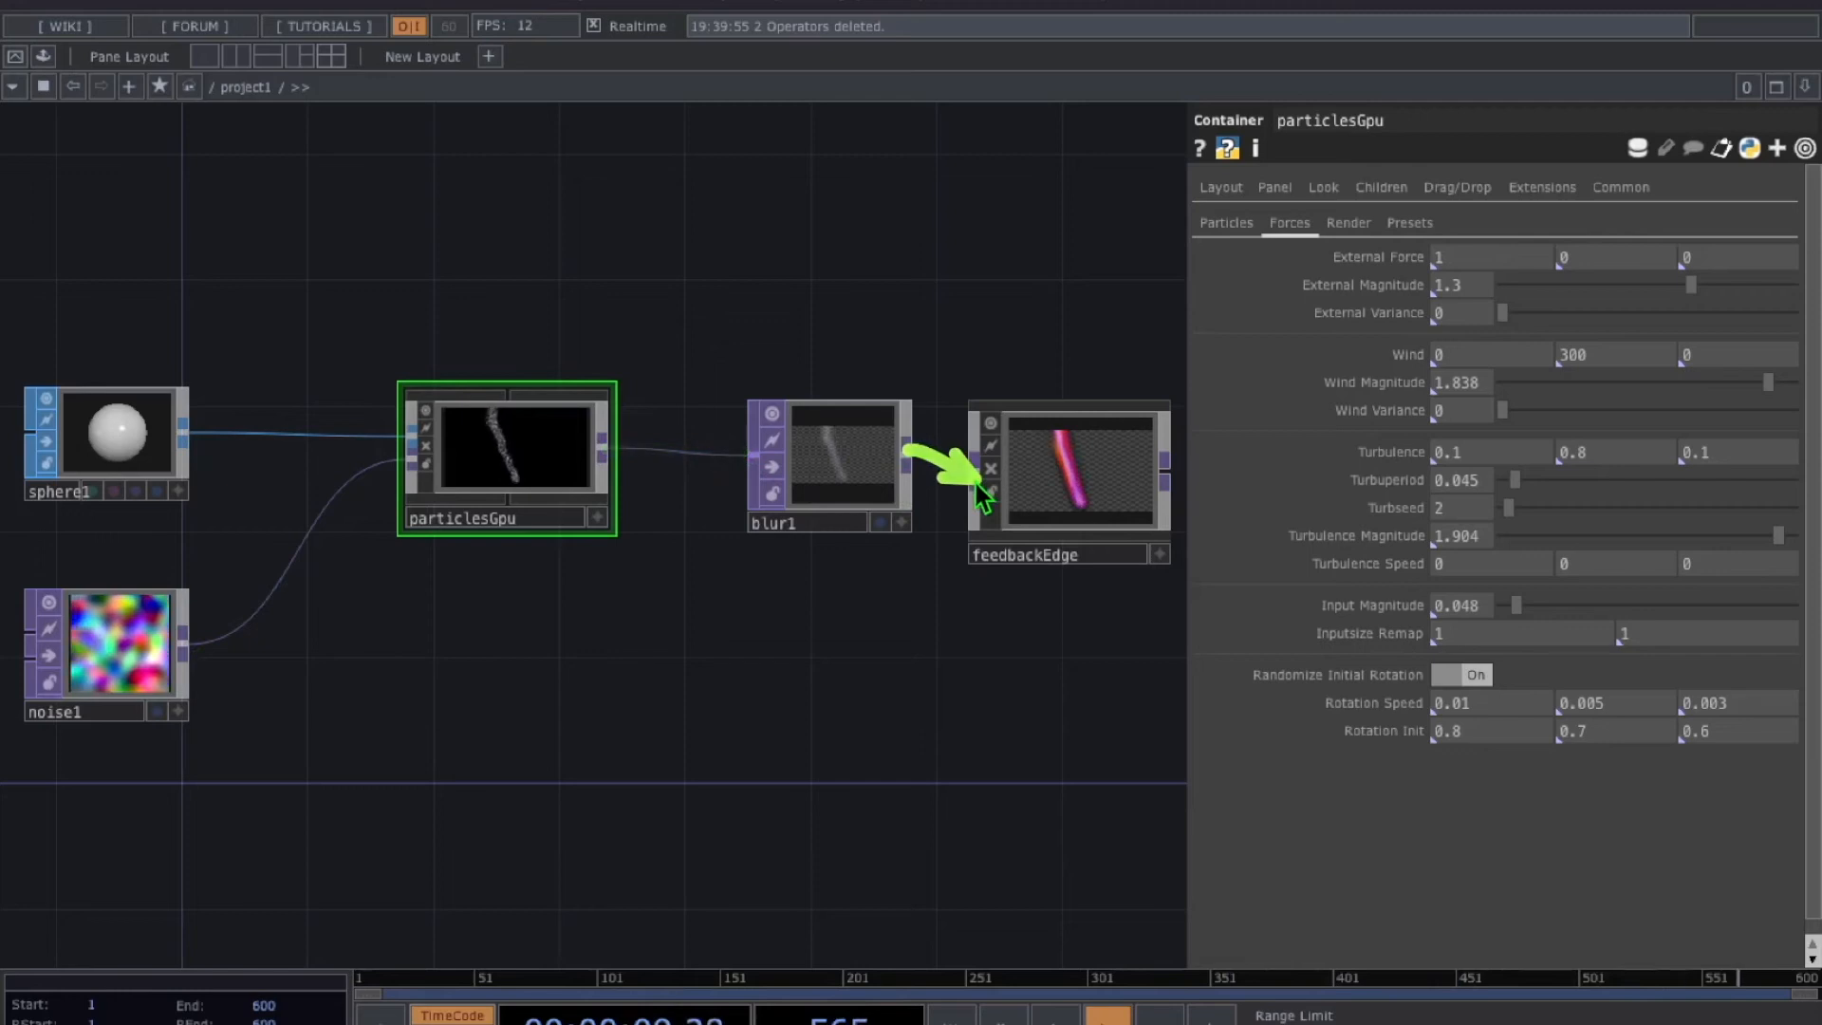
left_click_drag(182, 433, 273, 439)
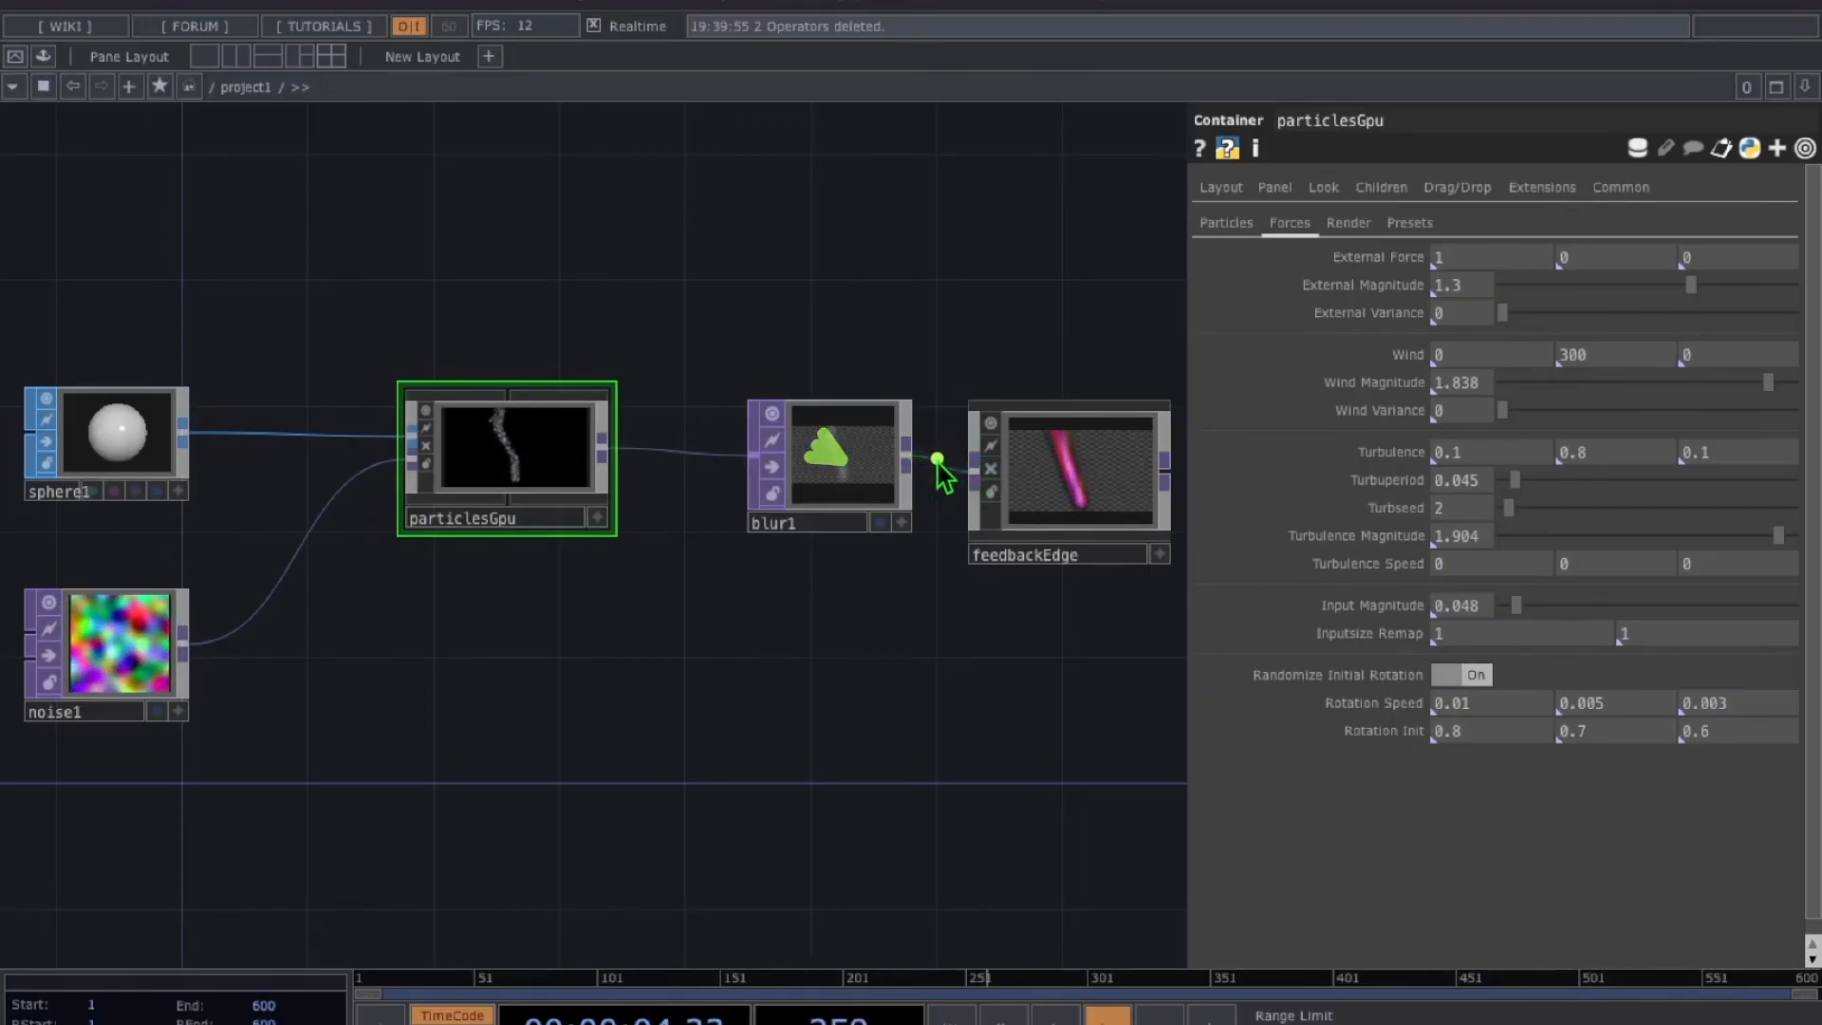
left_click_drag(1051, 845, 1053, 596)
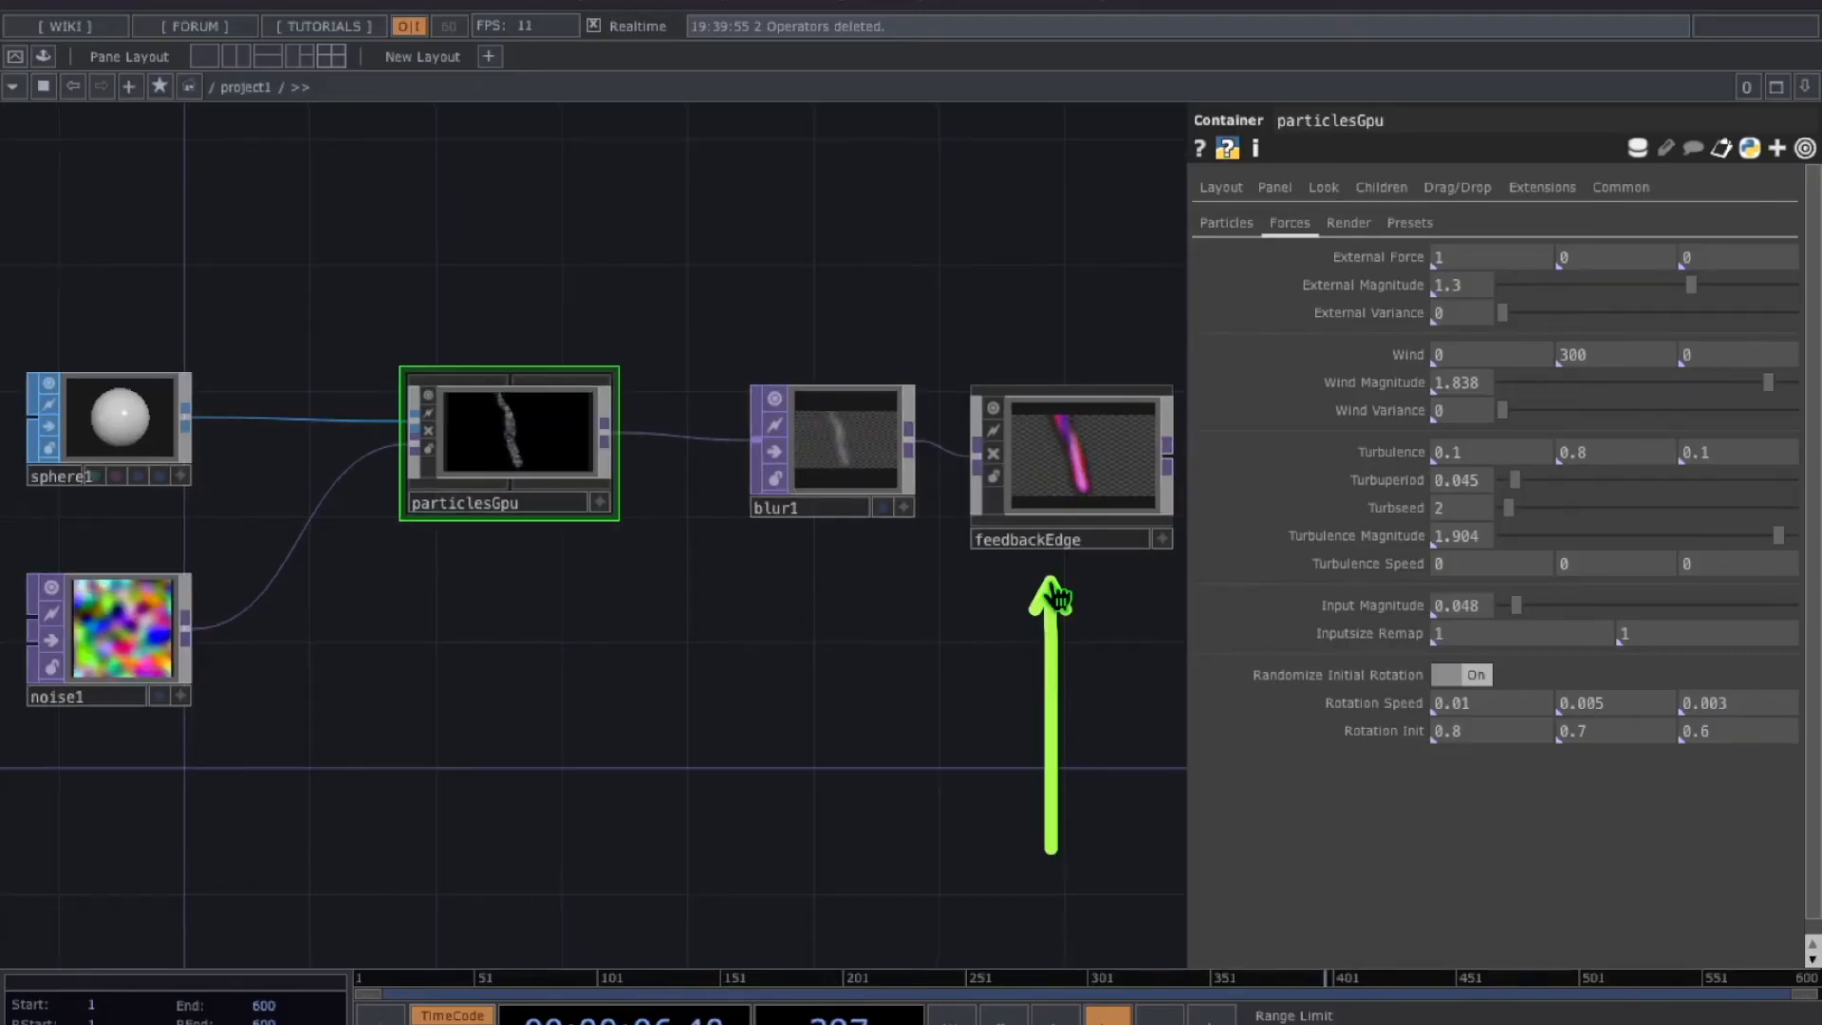
left_click(1168, 455)
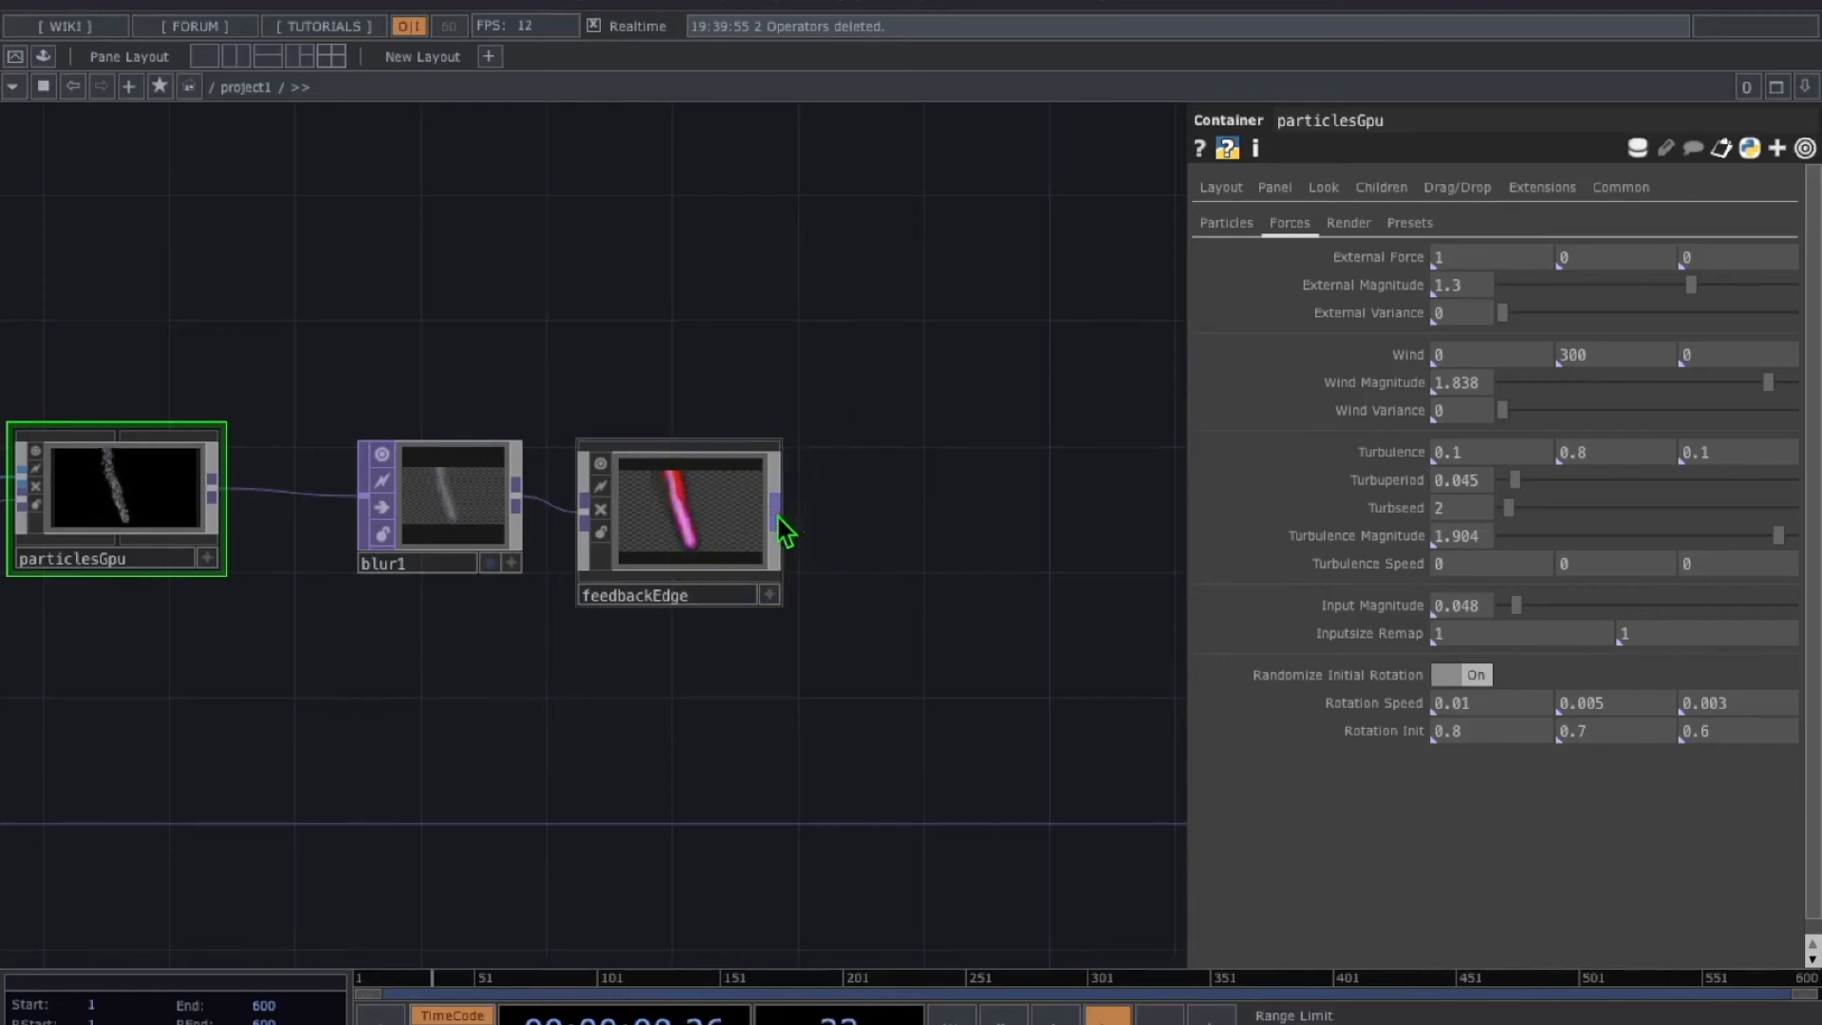
Add edge1 after feedbackEdge and blur2 after edge1
left_click(526, 702)
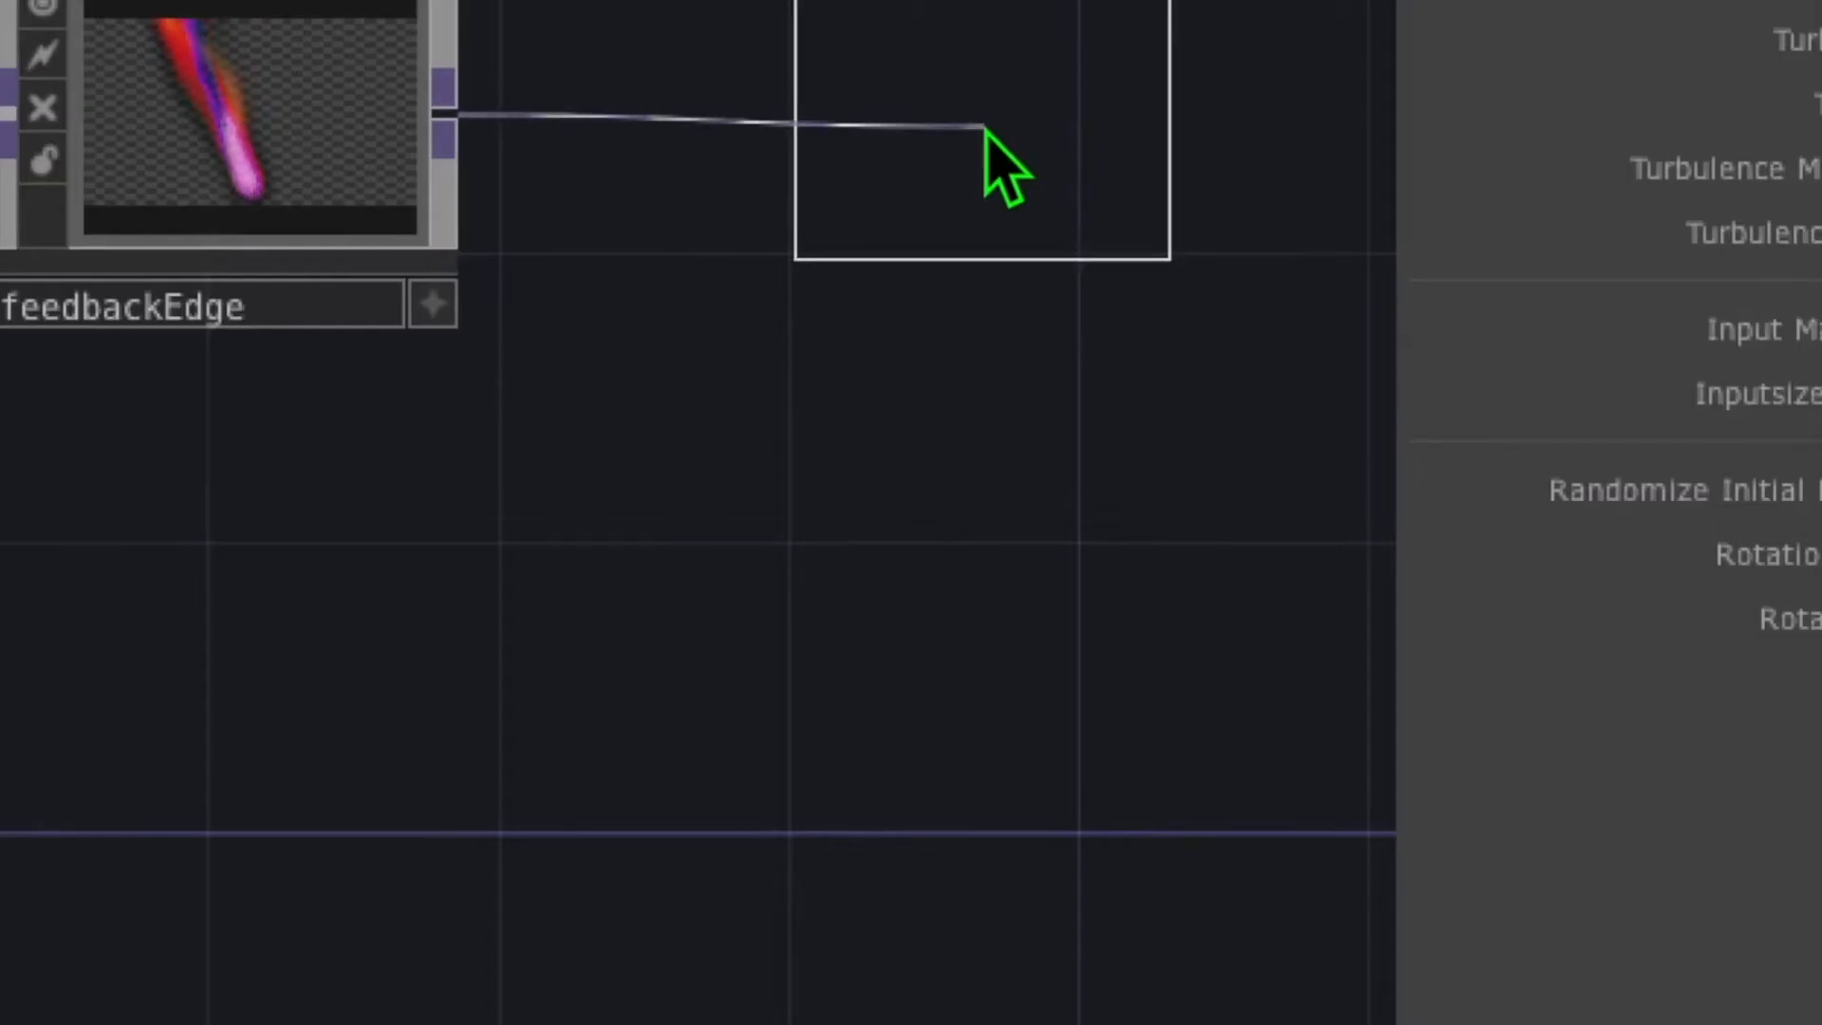
left_click(988, 150)
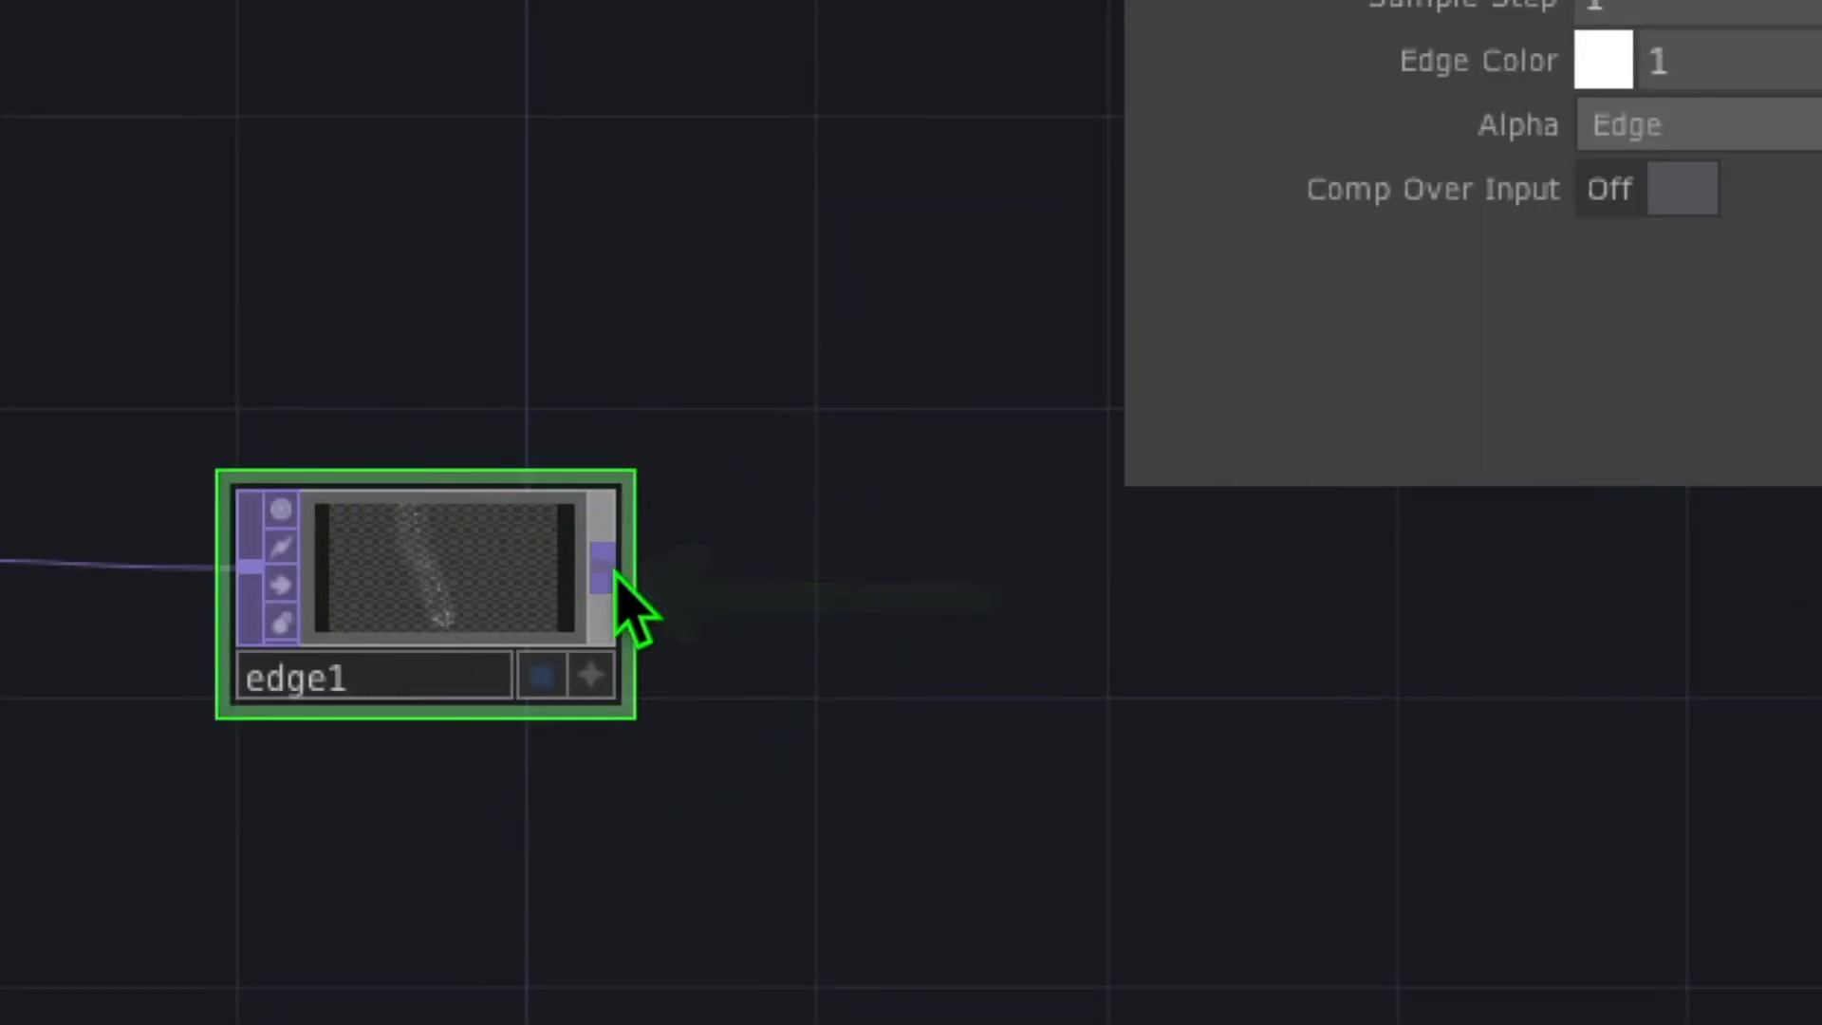
right_click(615, 574)
left_click(354, 171)
left_click(1223, 627)
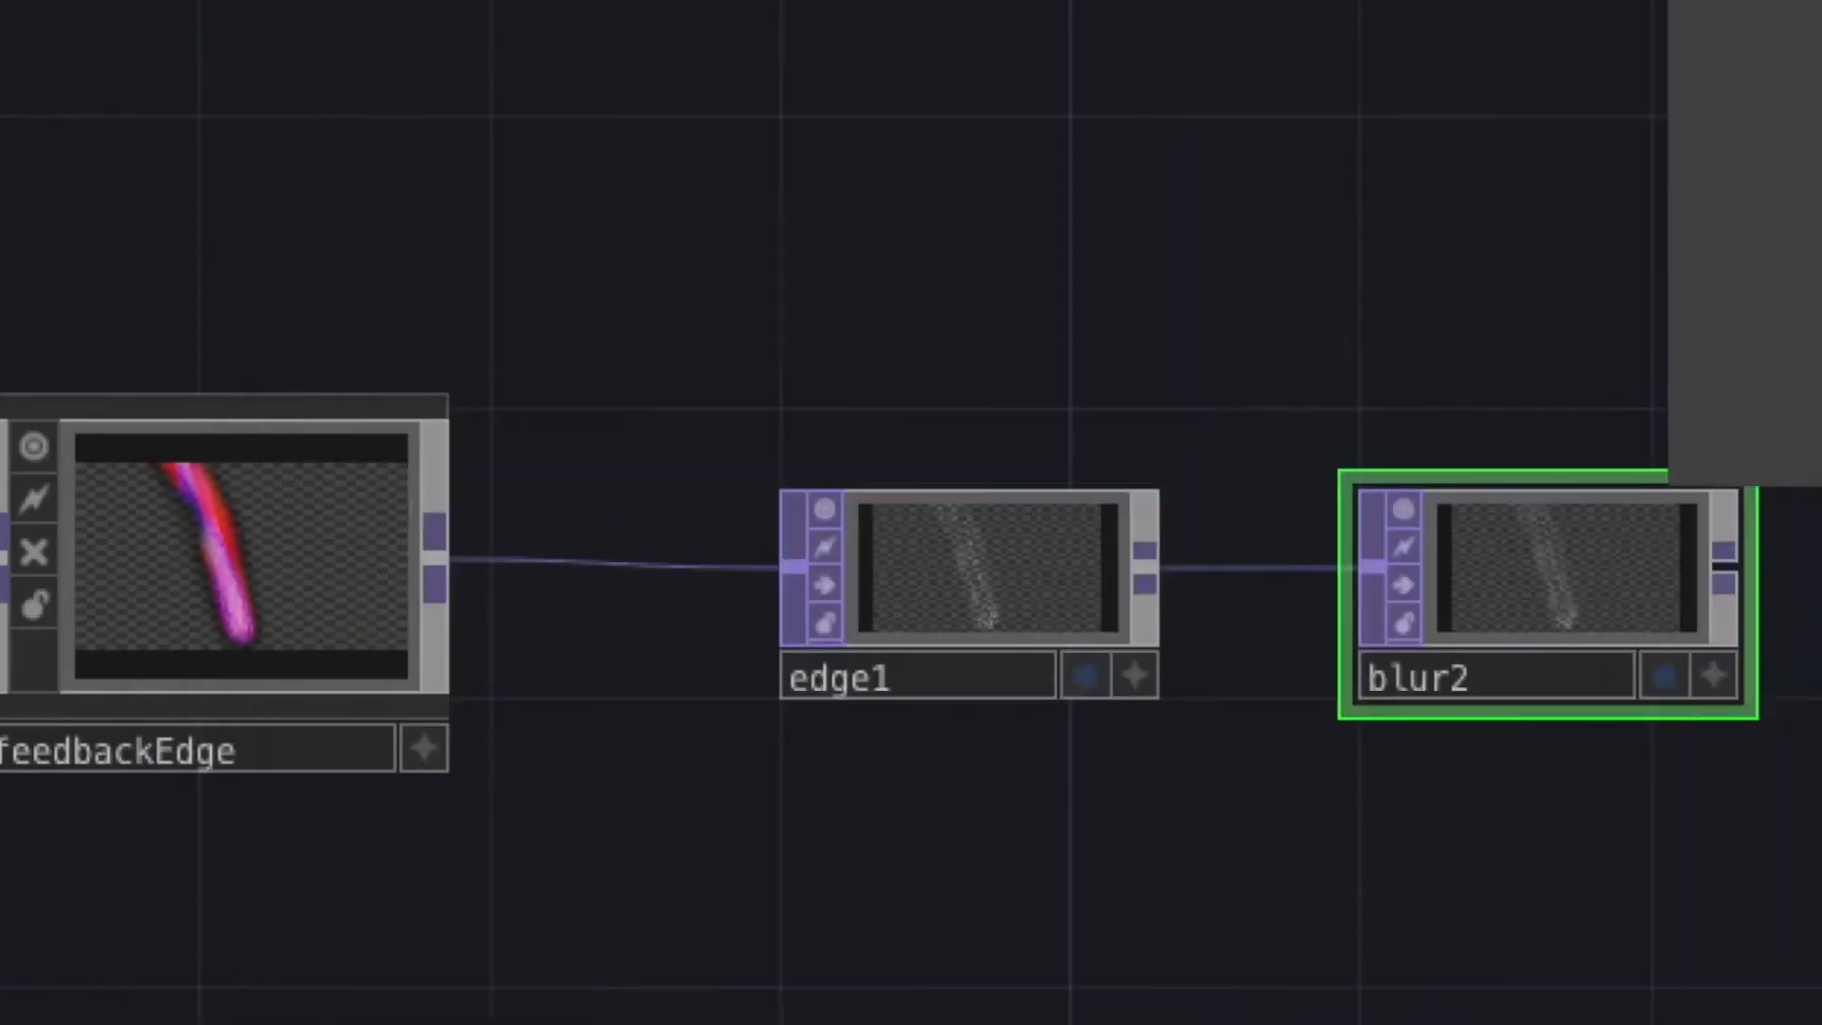
left_click_drag(746, 911, 666, 817)
left_click_drag(1176, 907, 1325, 780)
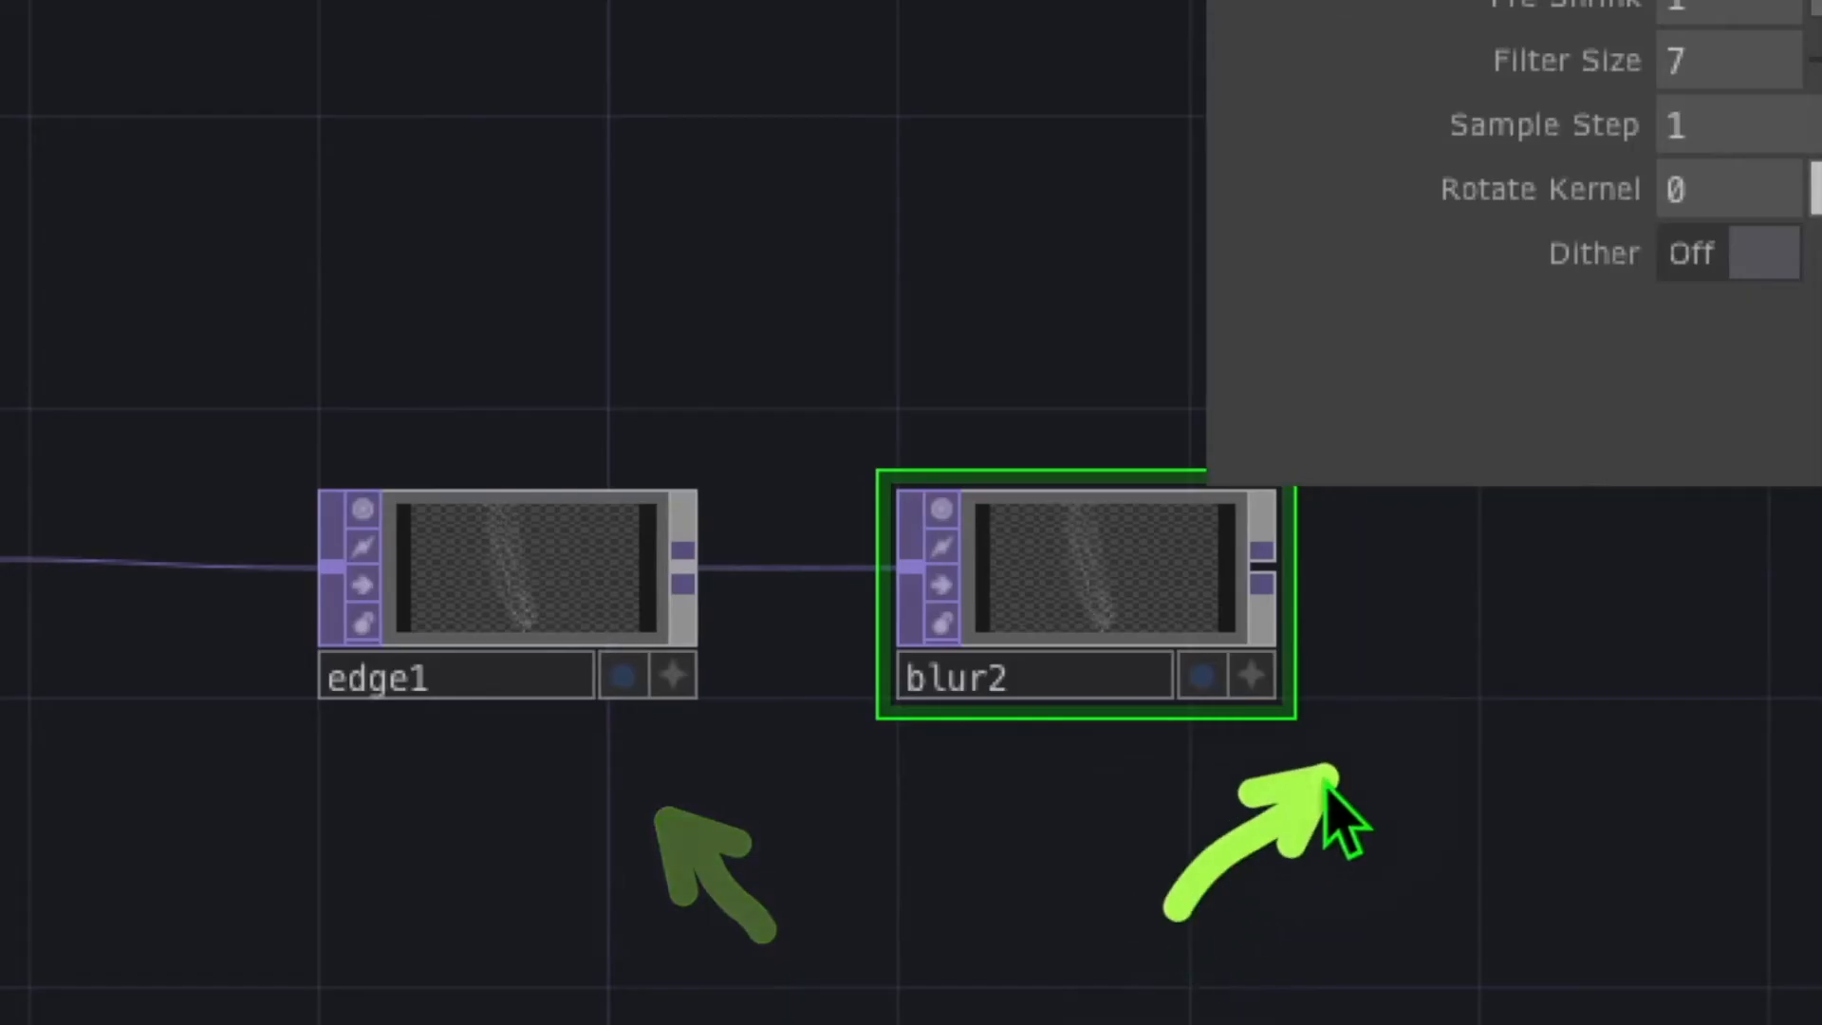
left_click_drag(1513, 566, 1347, 569)
Add an edge2 Edge TOP wired after blur2
left_click(1273, 573)
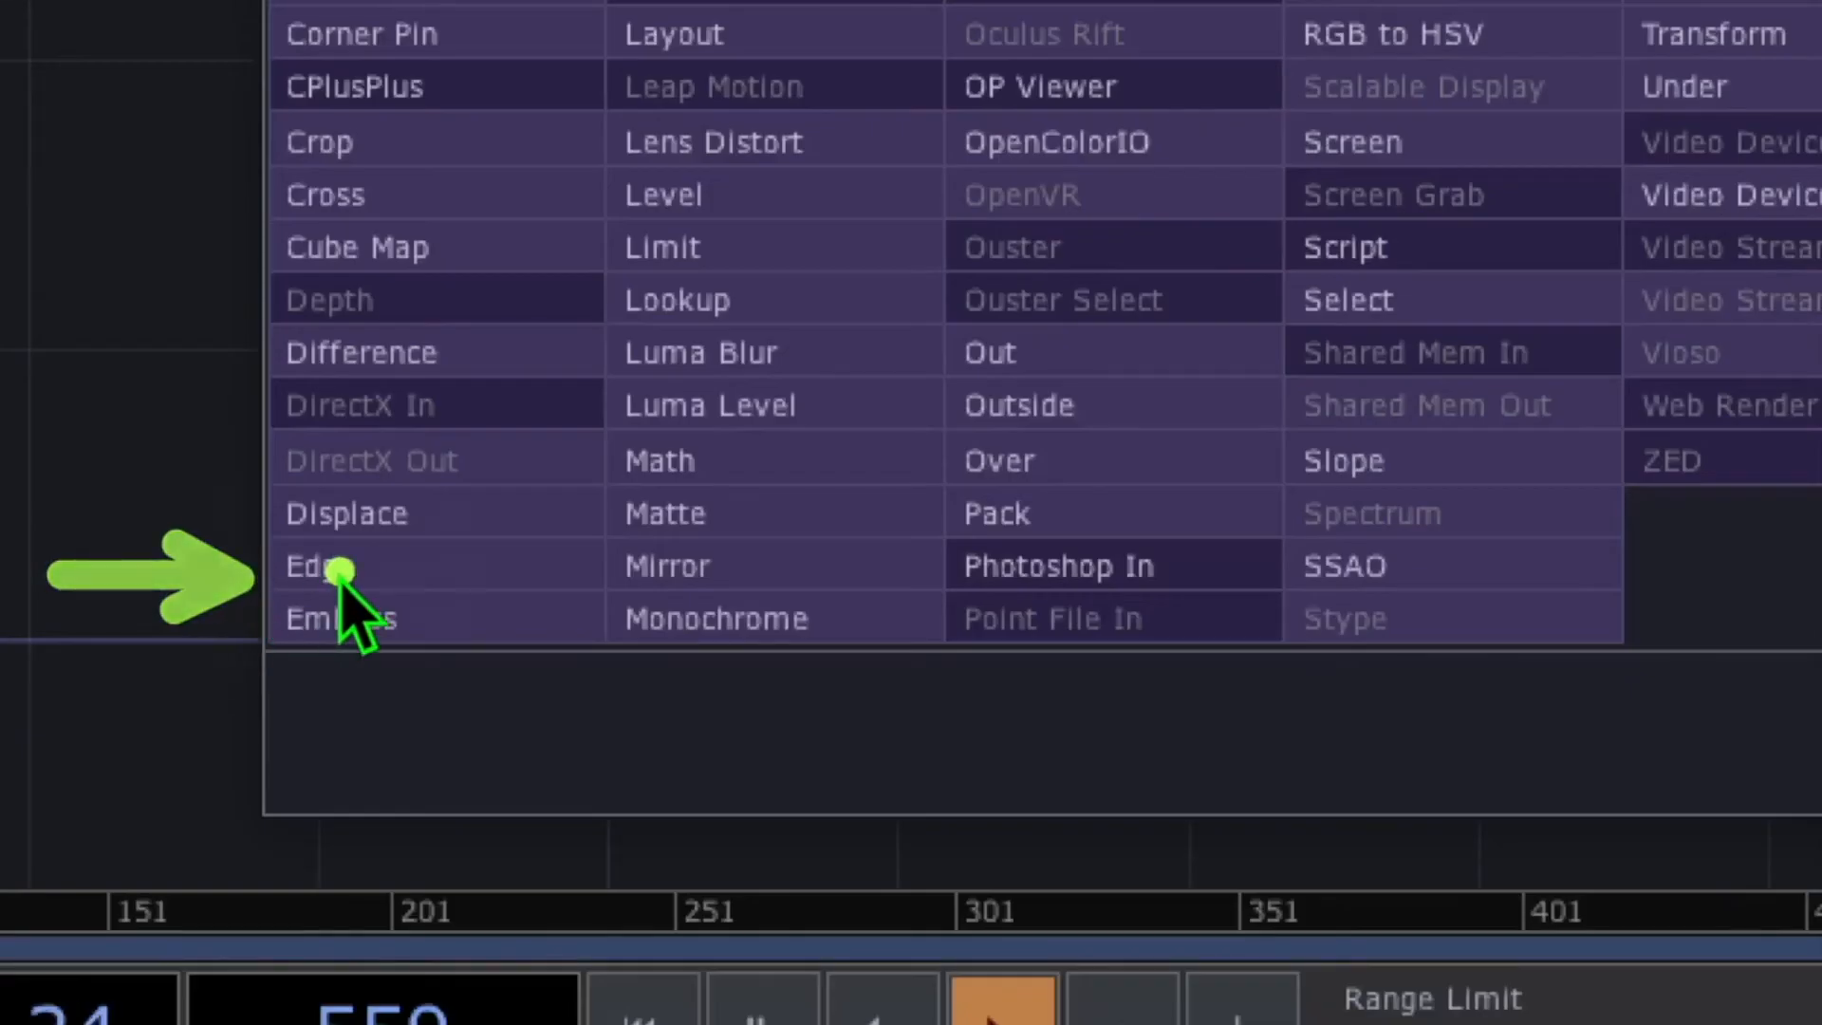
left_click(339, 575)
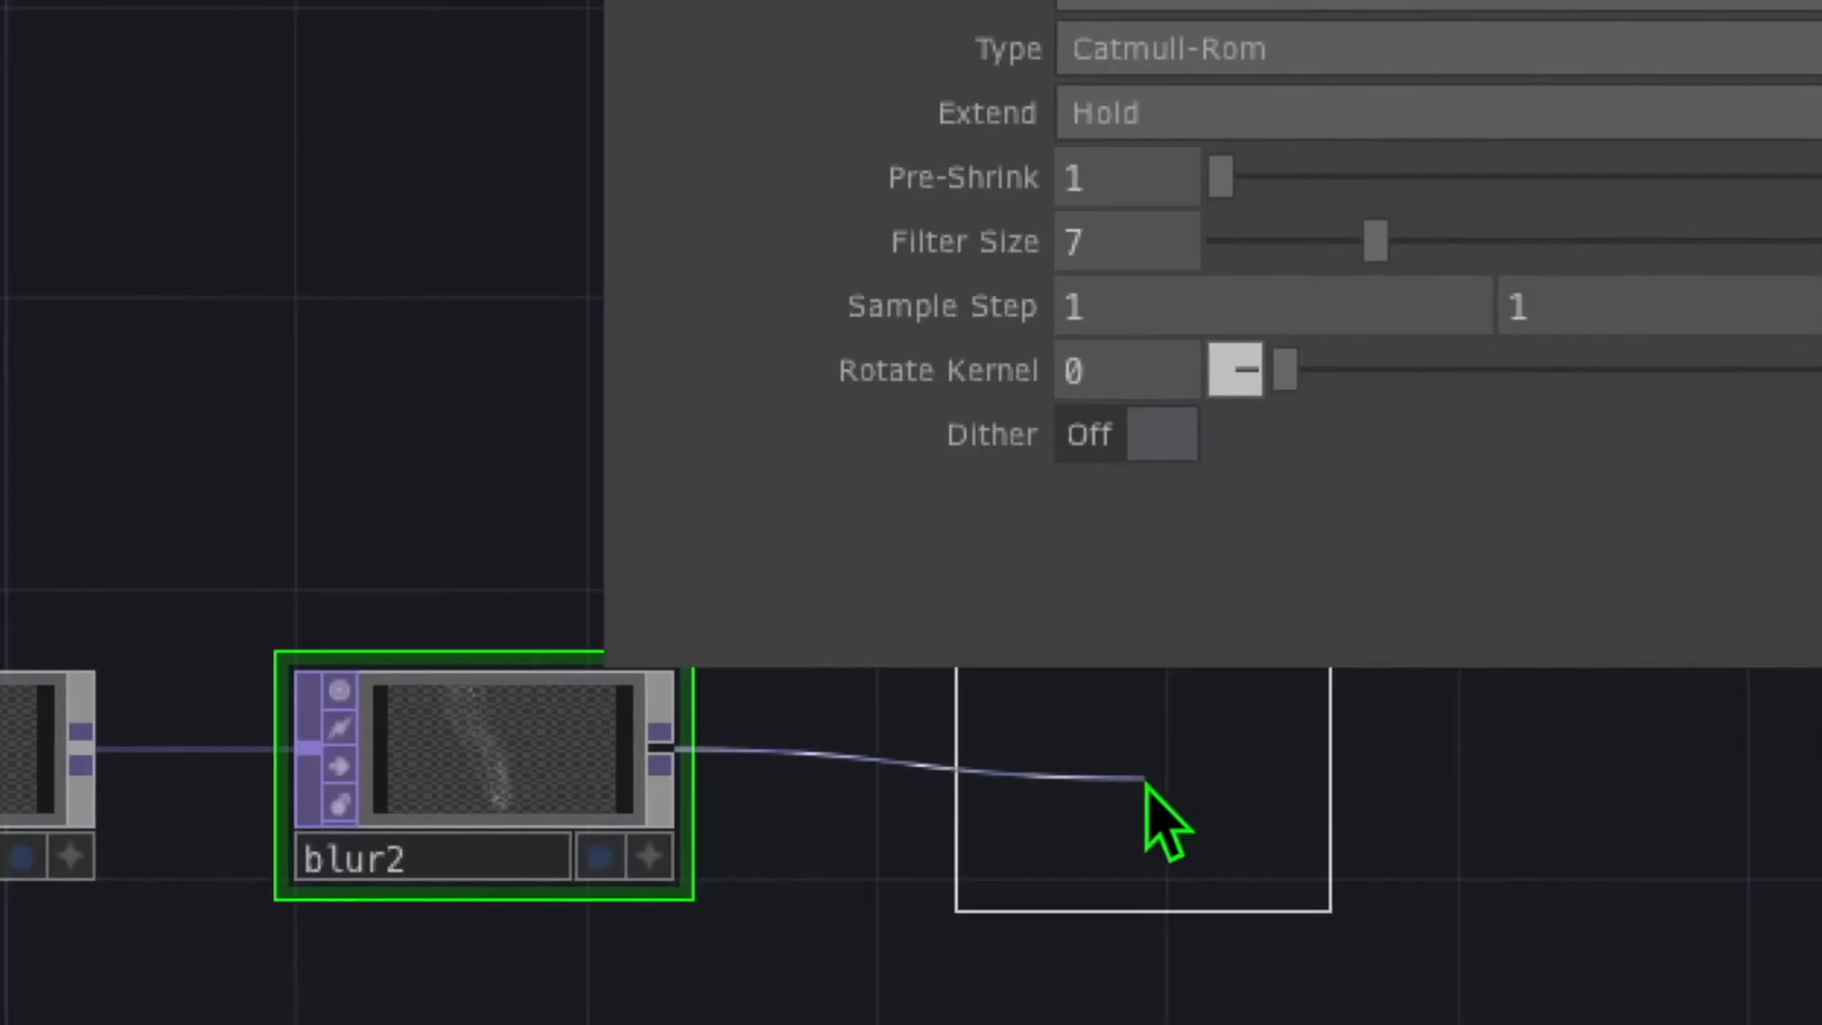
left_click(1150, 787)
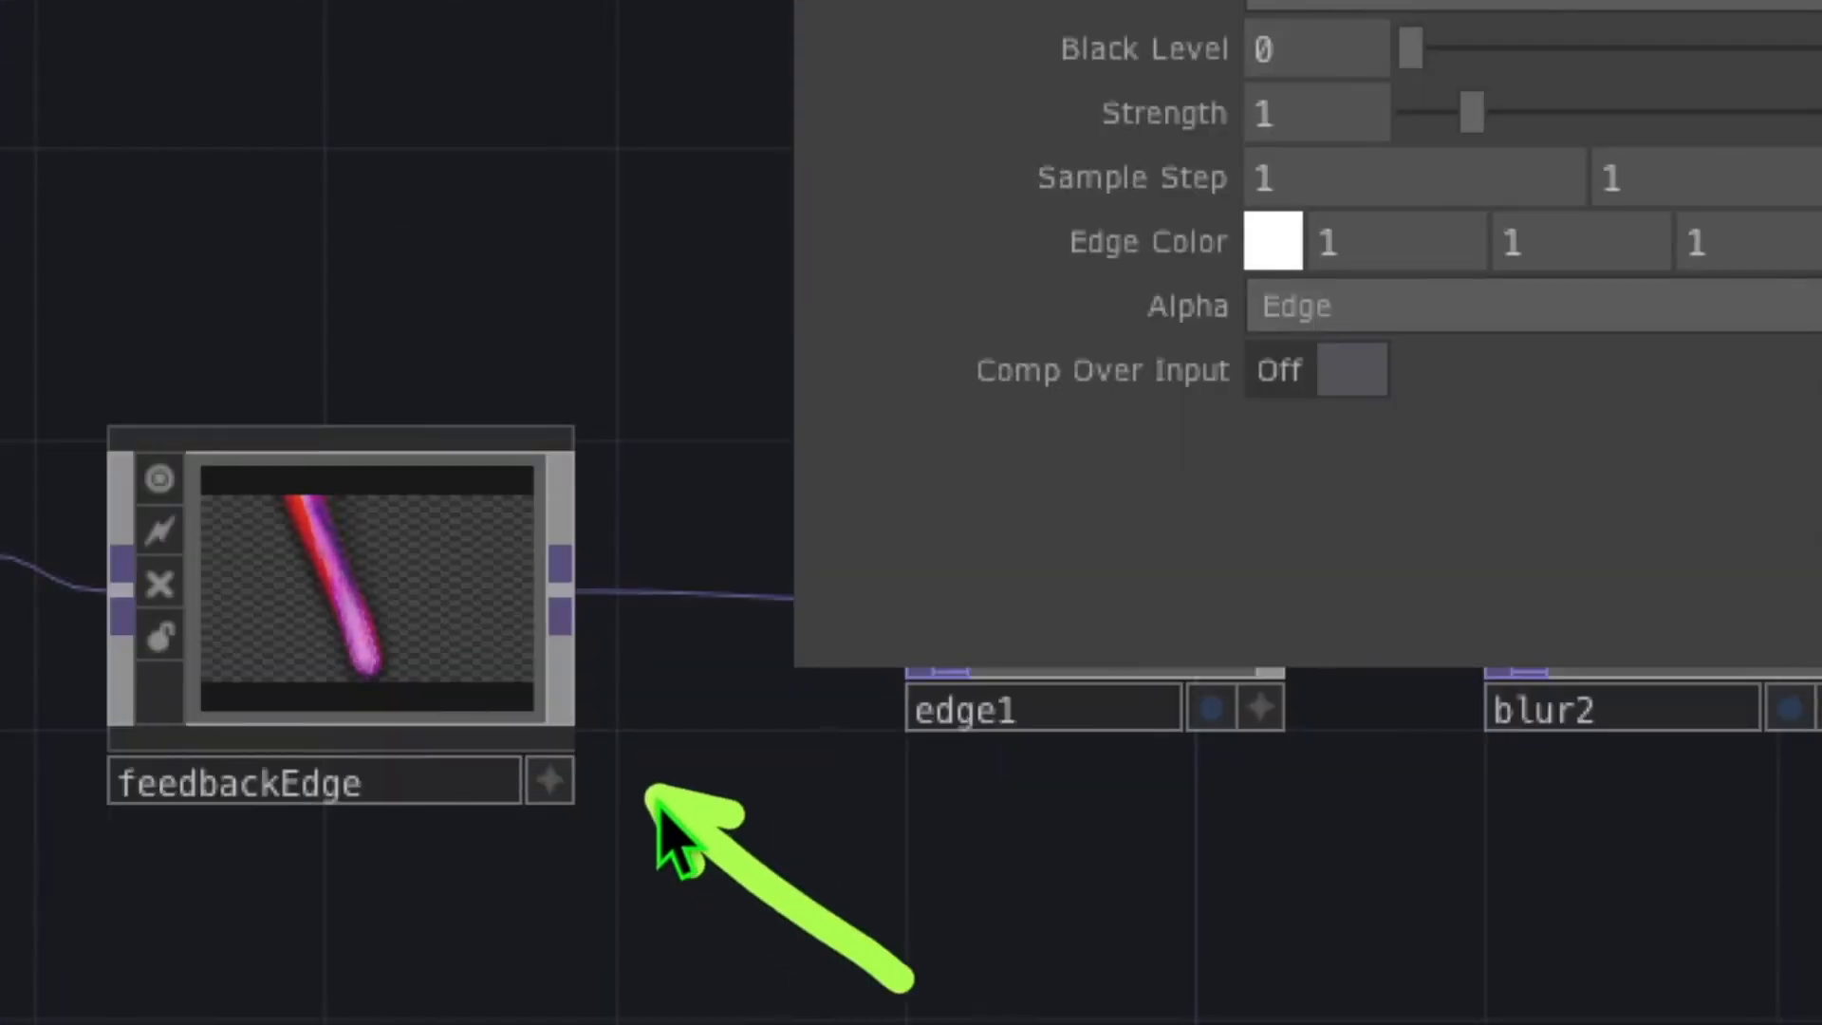
left_click_drag(1077, 952, 1075, 795)
left_click_drag(1503, 951, 1545, 699)
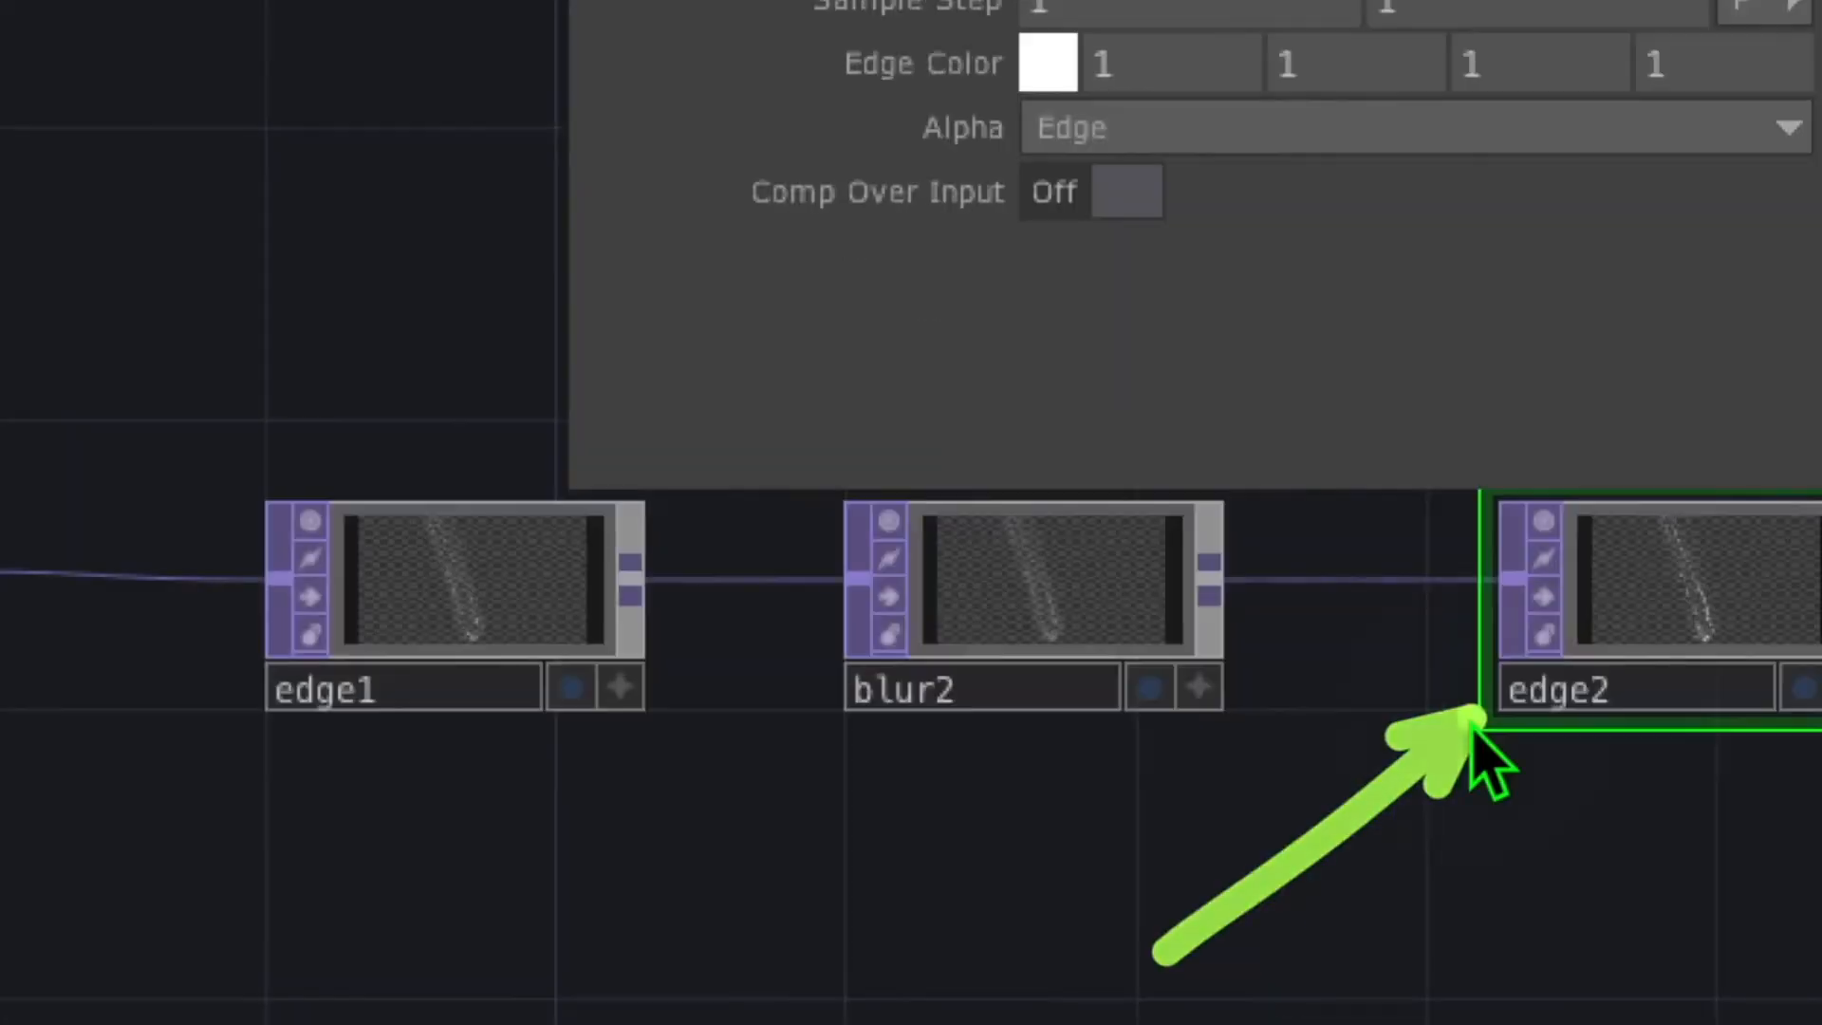
mouse_move(906, 892)
left_mouse_down()
mouse_move(968, 651)
mouse_move(894, 589)
mouse_move(951, 581)
left_mouse_up()
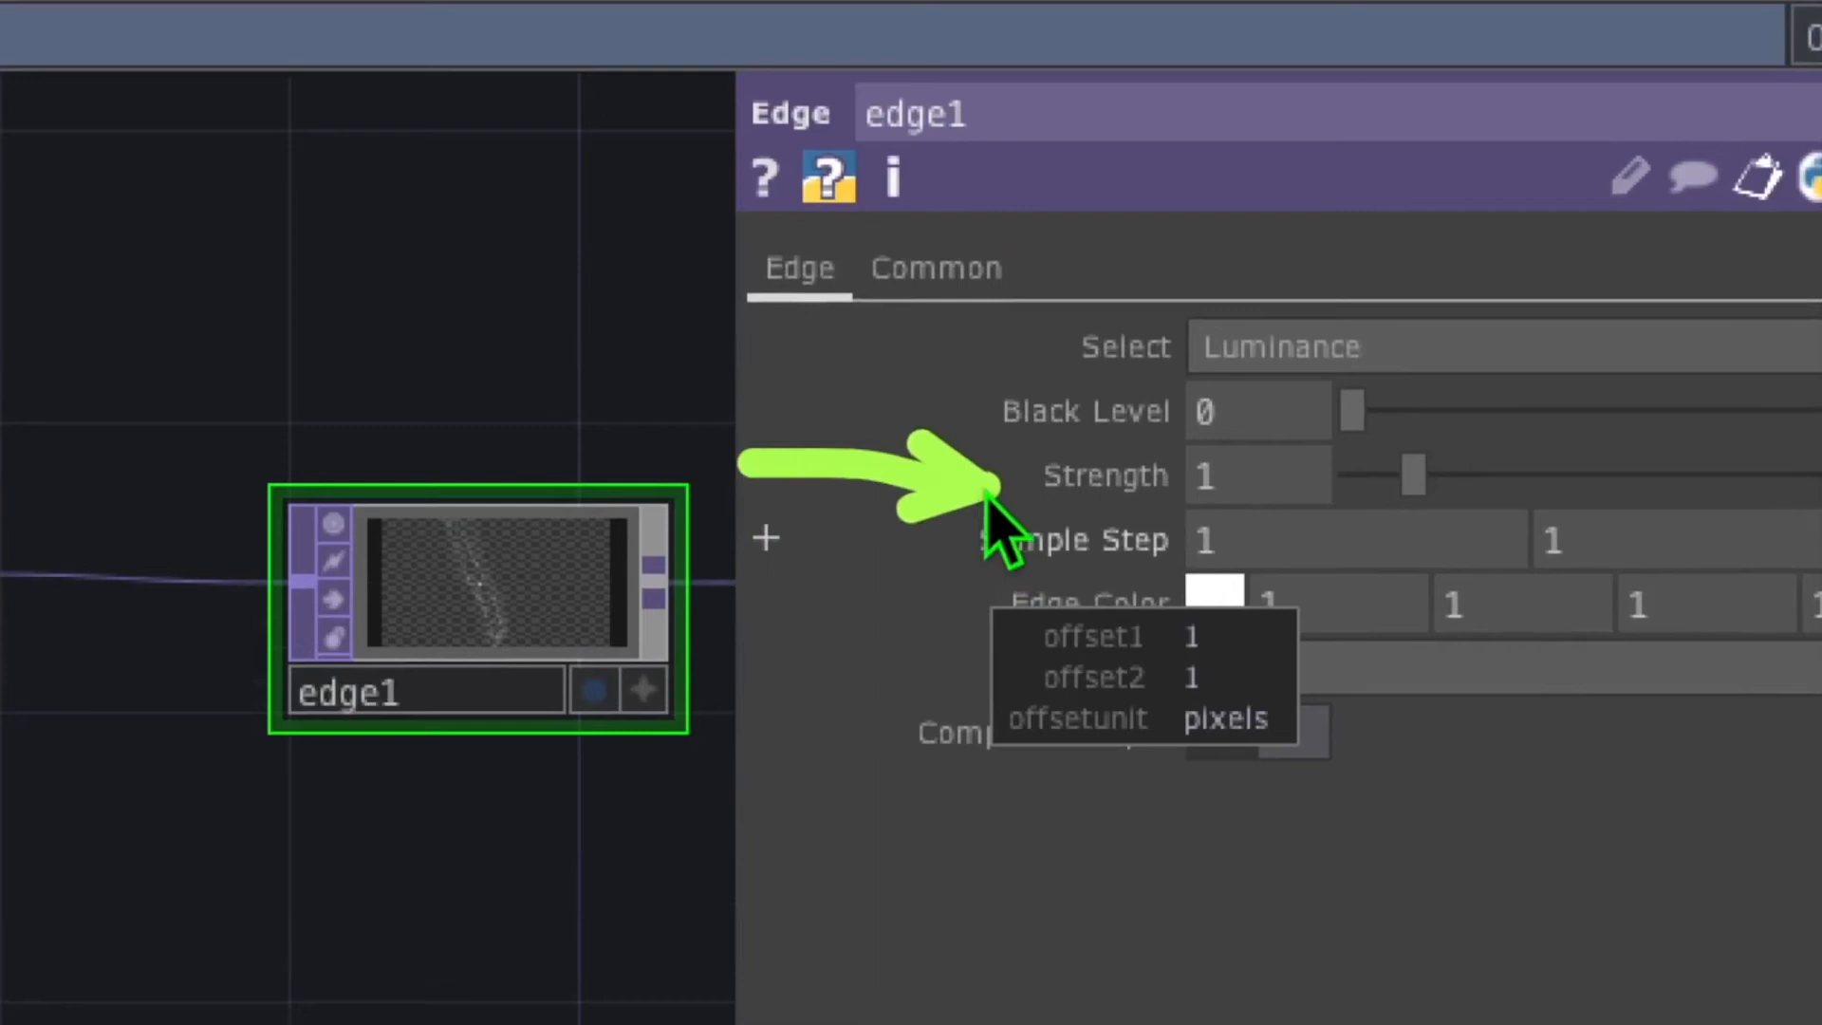
Give edge1 Strength 10, Sample Step 21 and an orange Edge Color (1, 0.545, 0)
left_click_drag(996, 509, 1029, 512)
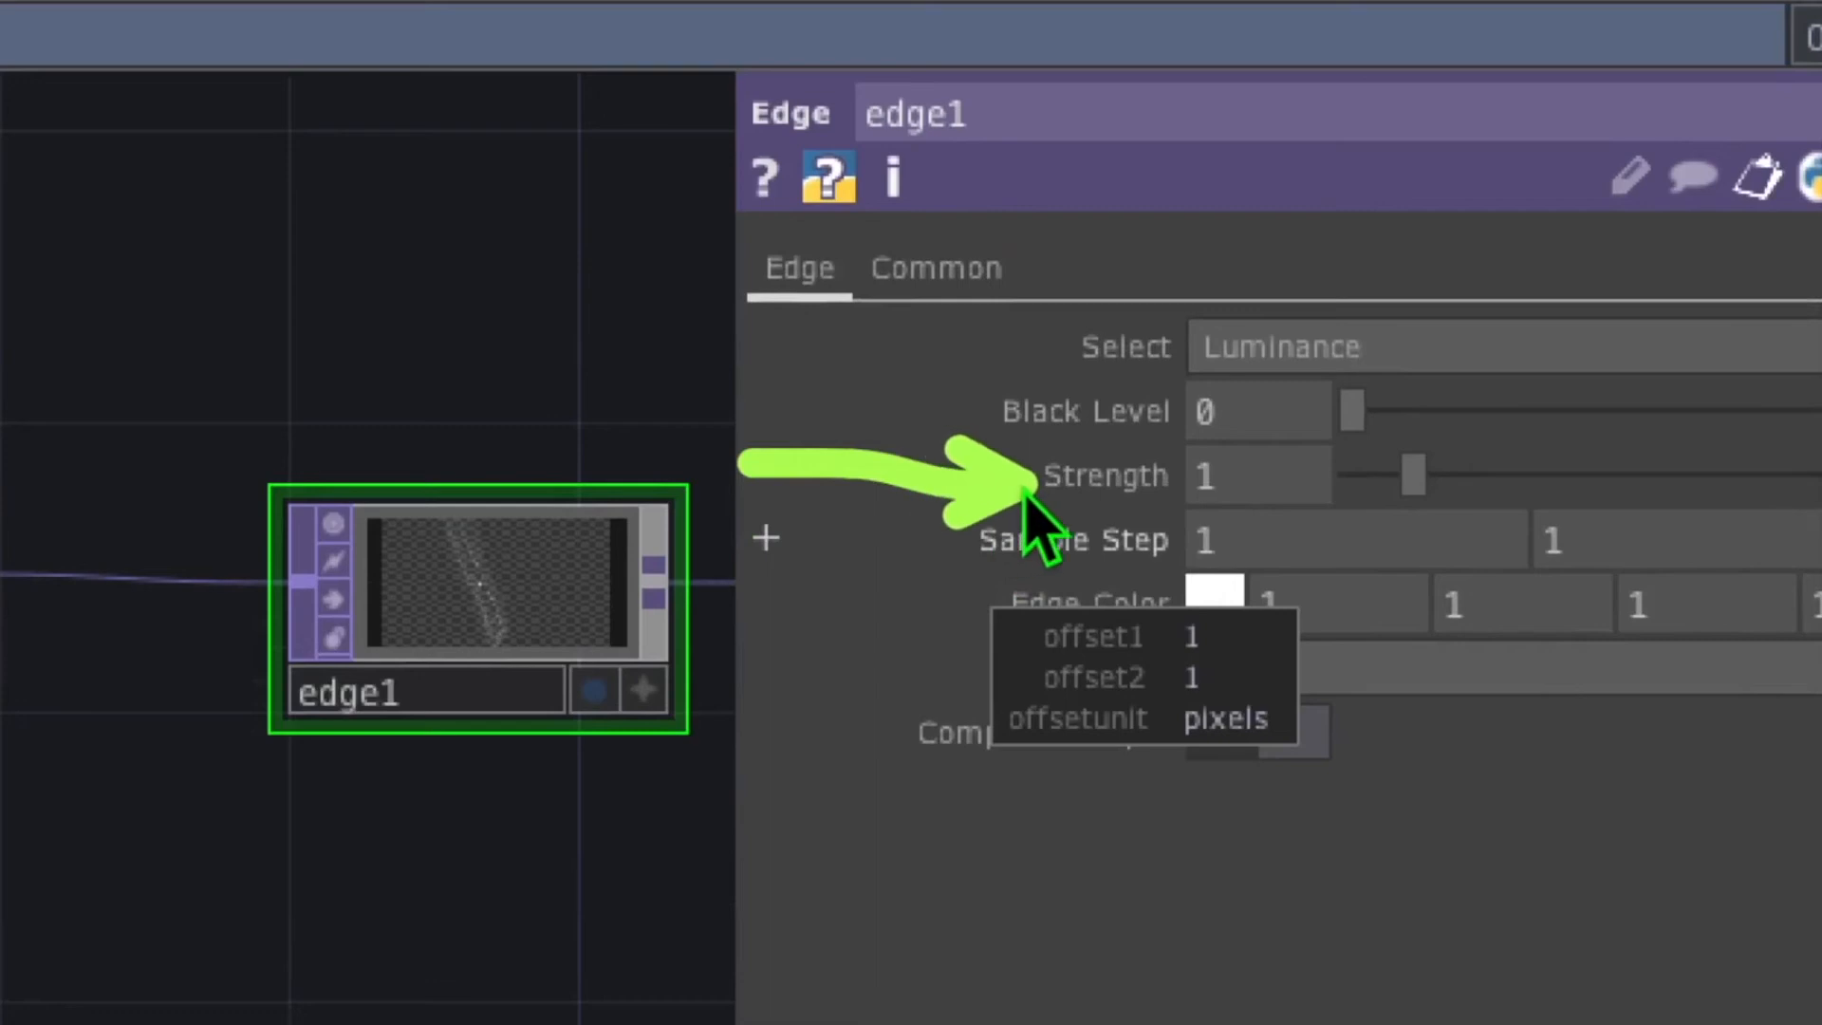
left_click(1262, 478)
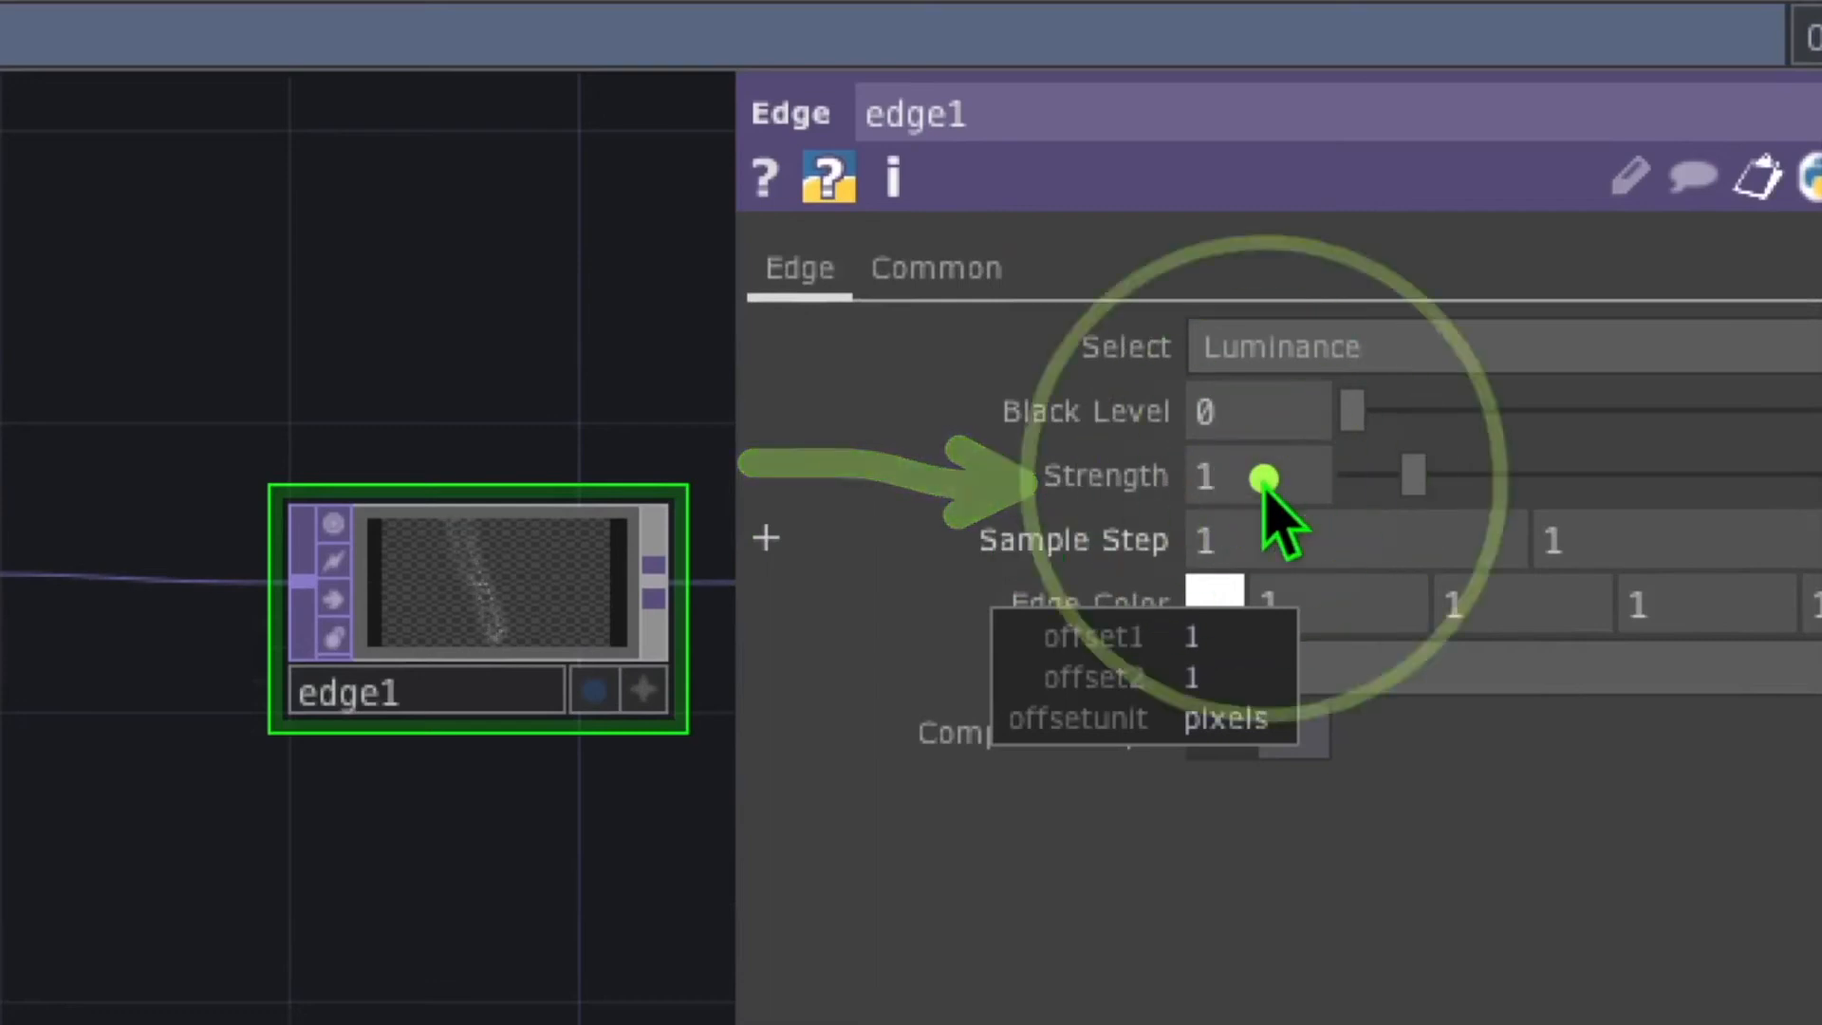
type("0")
key("Return")
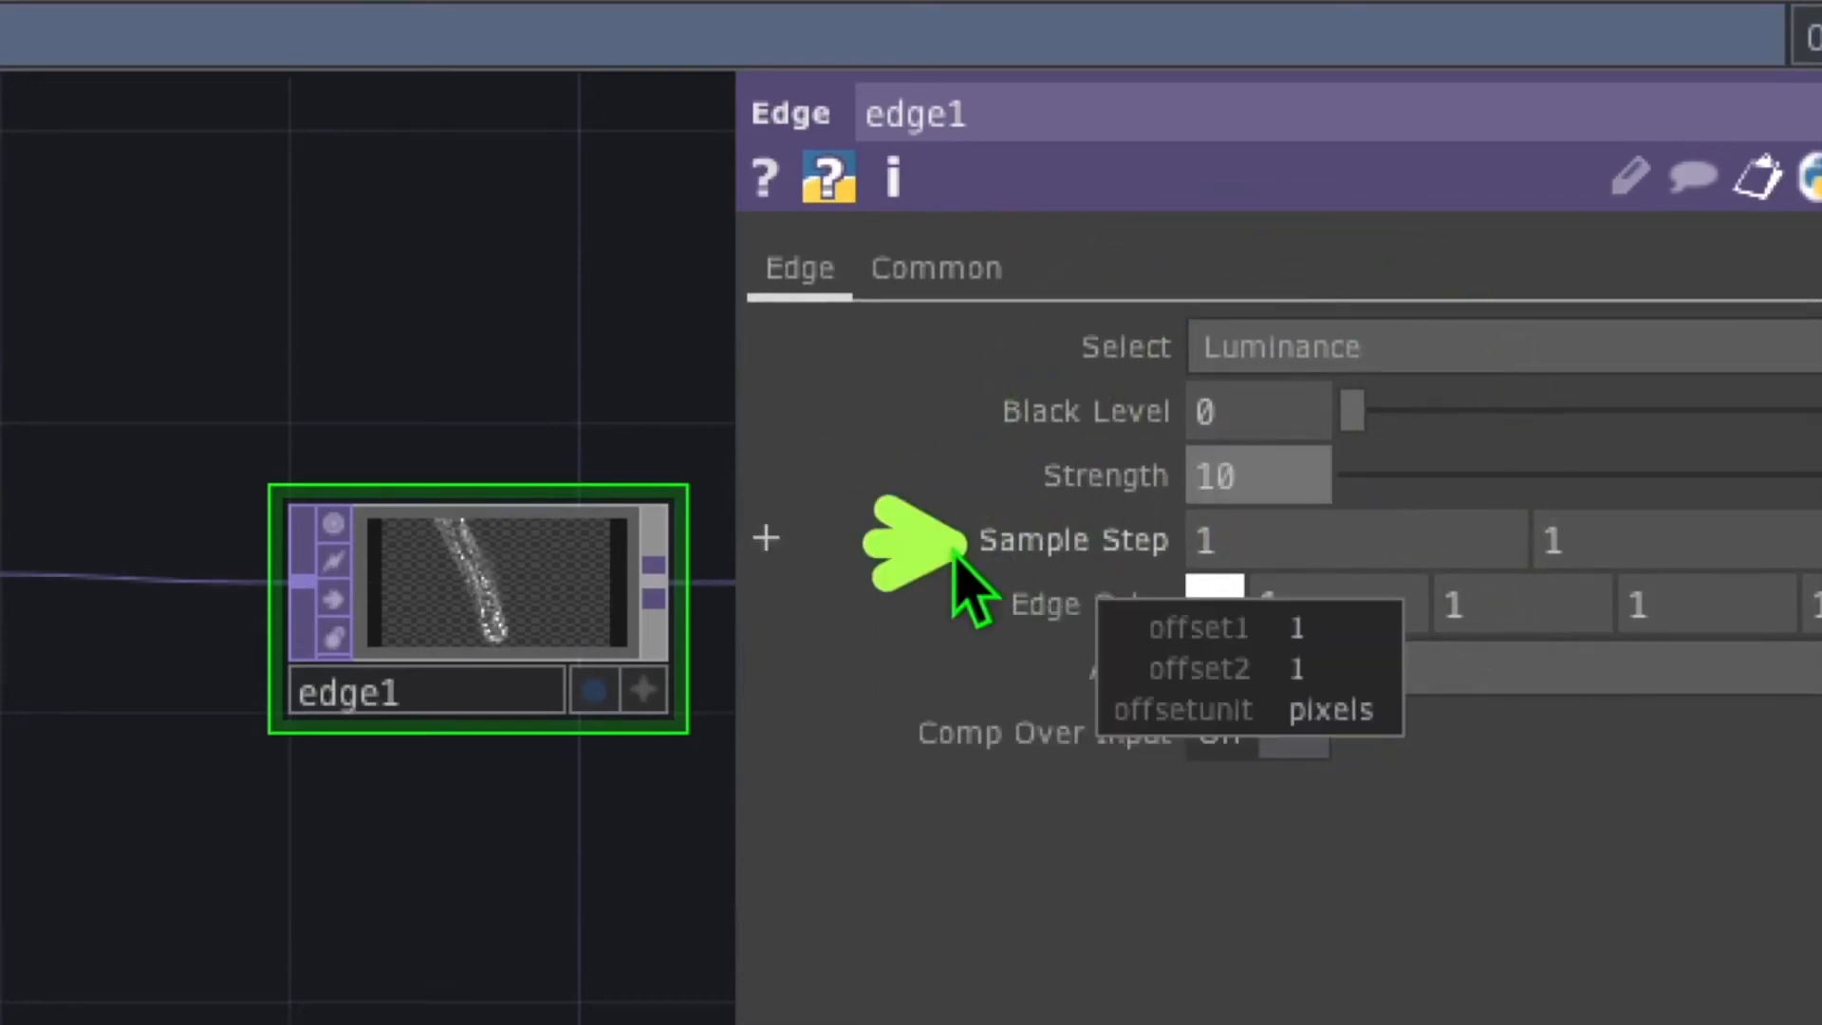
left_click(1028, 569)
middle_click_drag(1050, 555, 1050, 414)
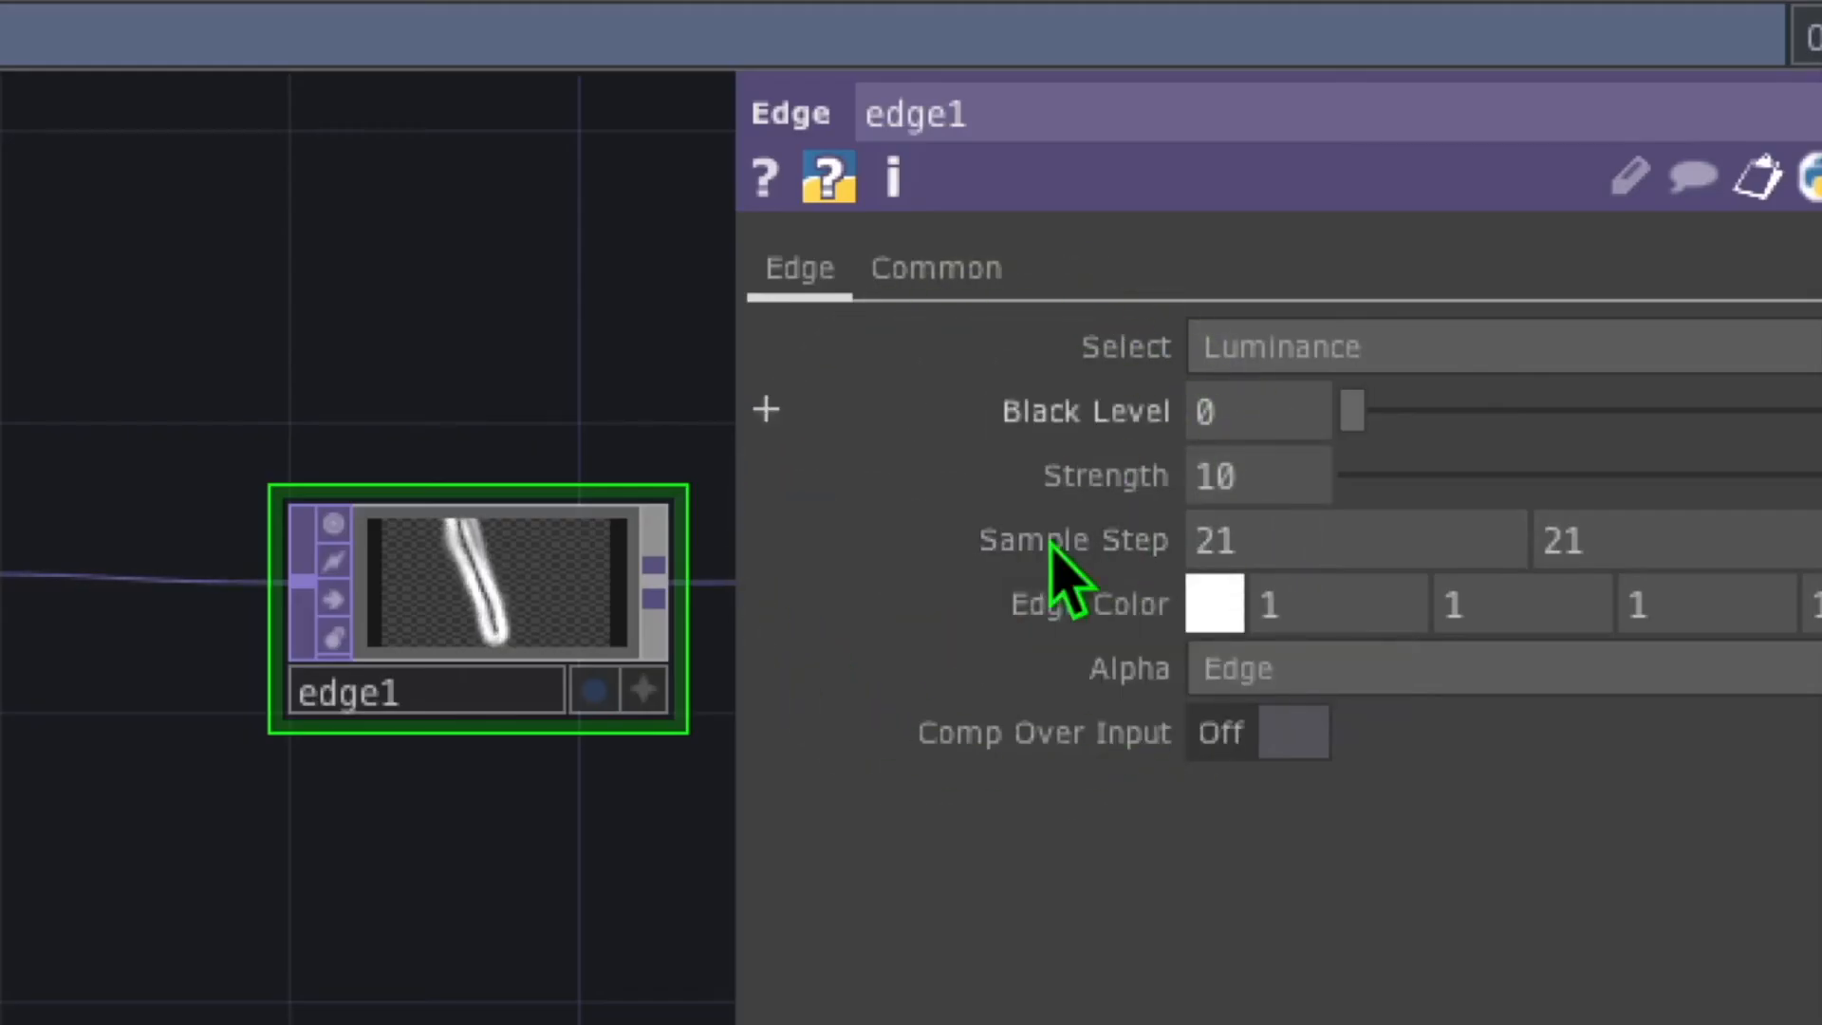
left_click(1213, 603)
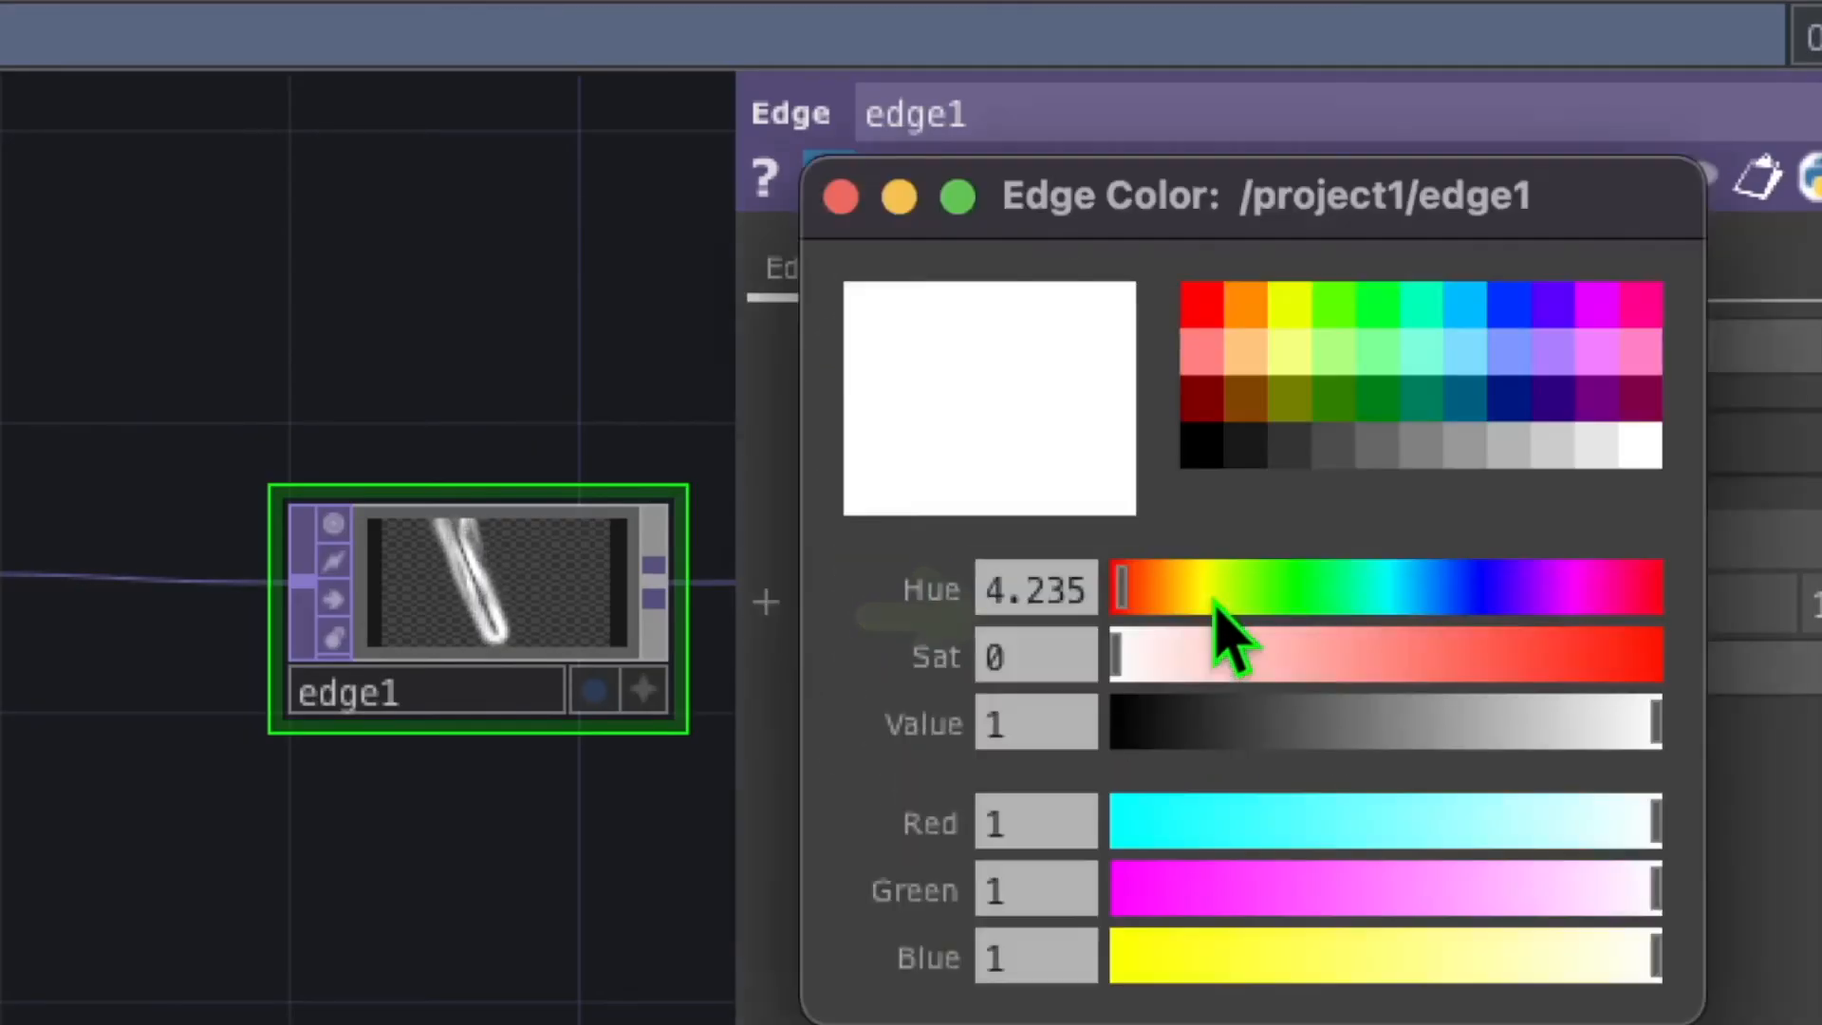
left_click(1245, 313)
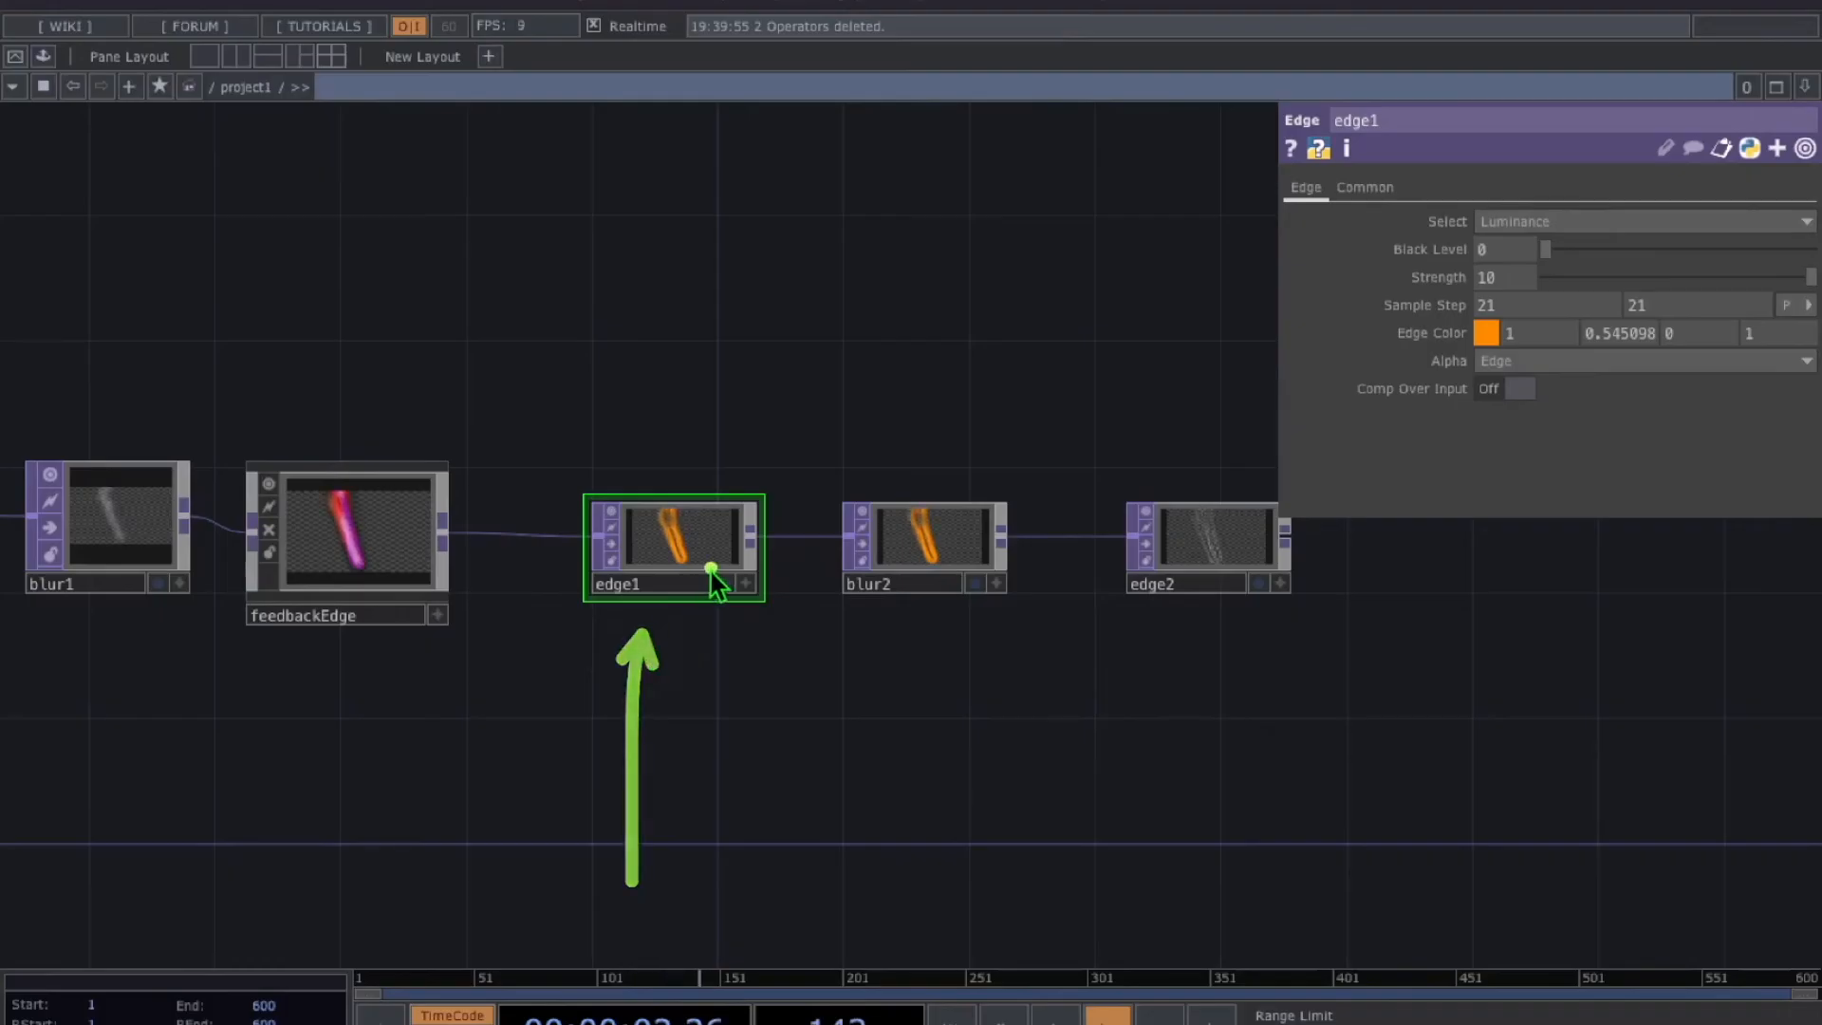
left_click(703, 570)
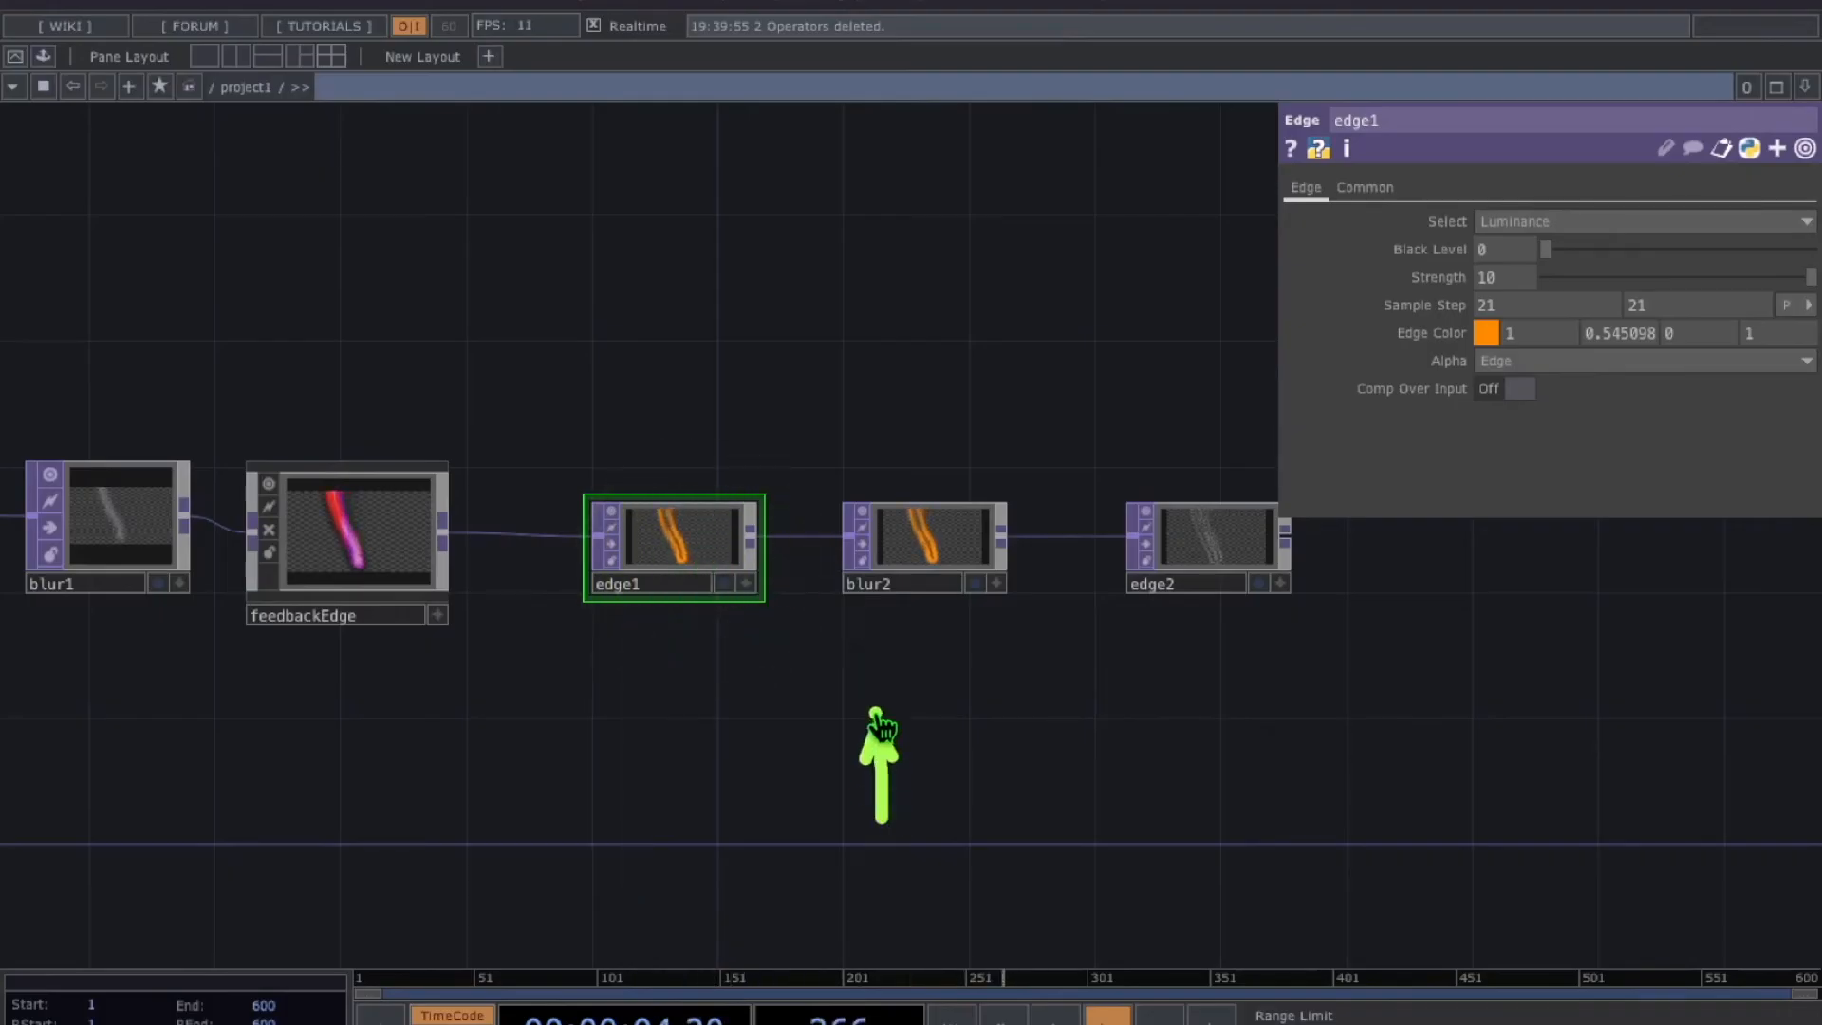
left_click(918, 558)
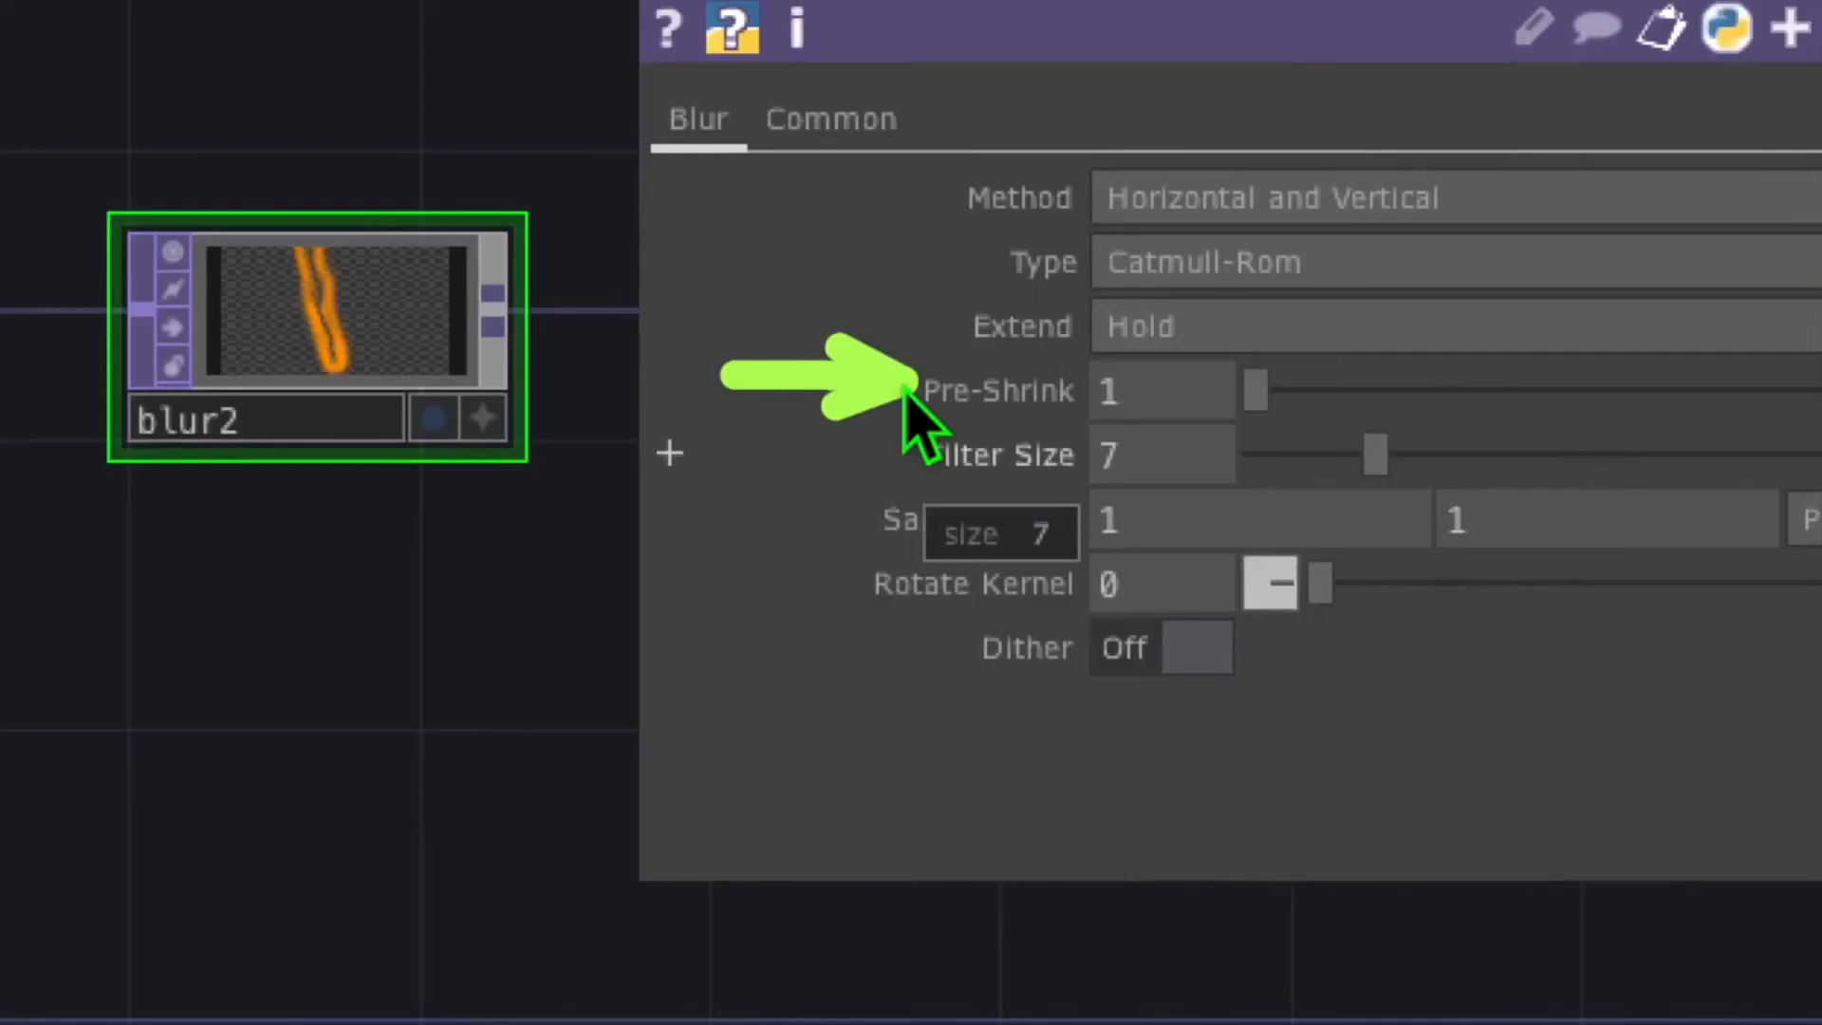
Set blur2's Pre-Shrink to 8 and its Filter Size to 2
left_click(1433, 306)
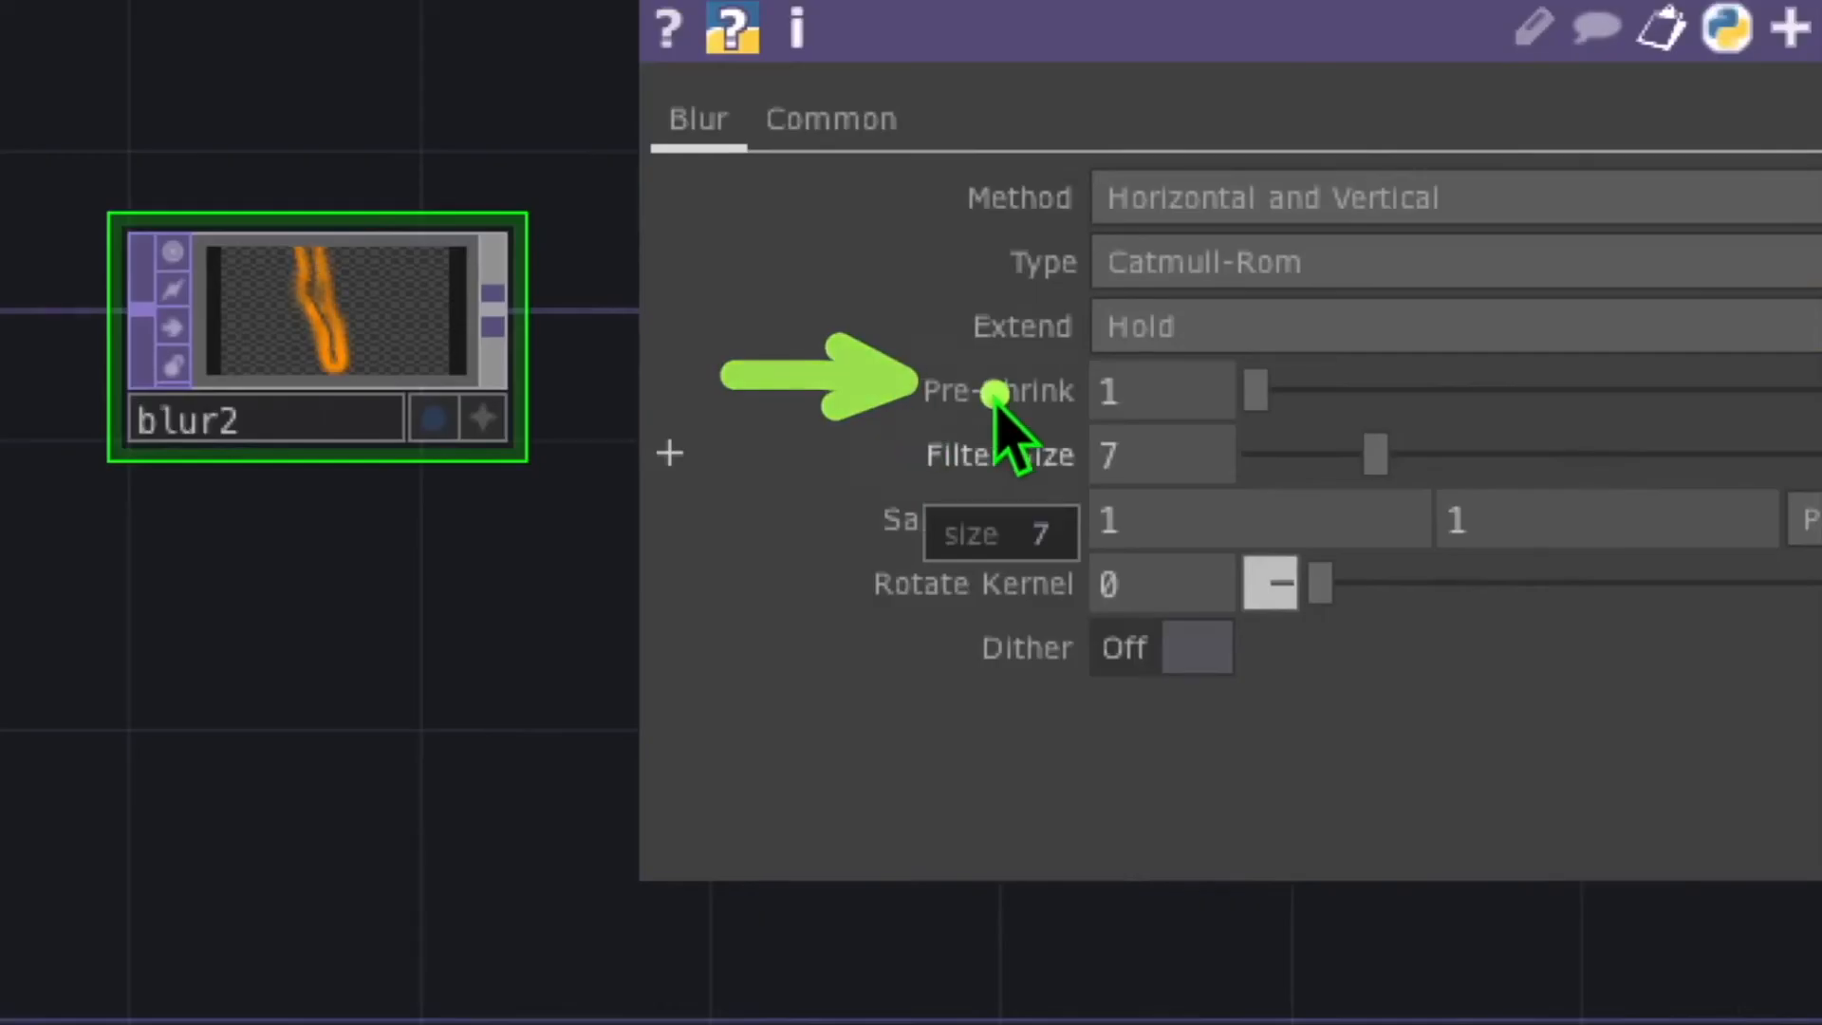
left_click(1159, 396)
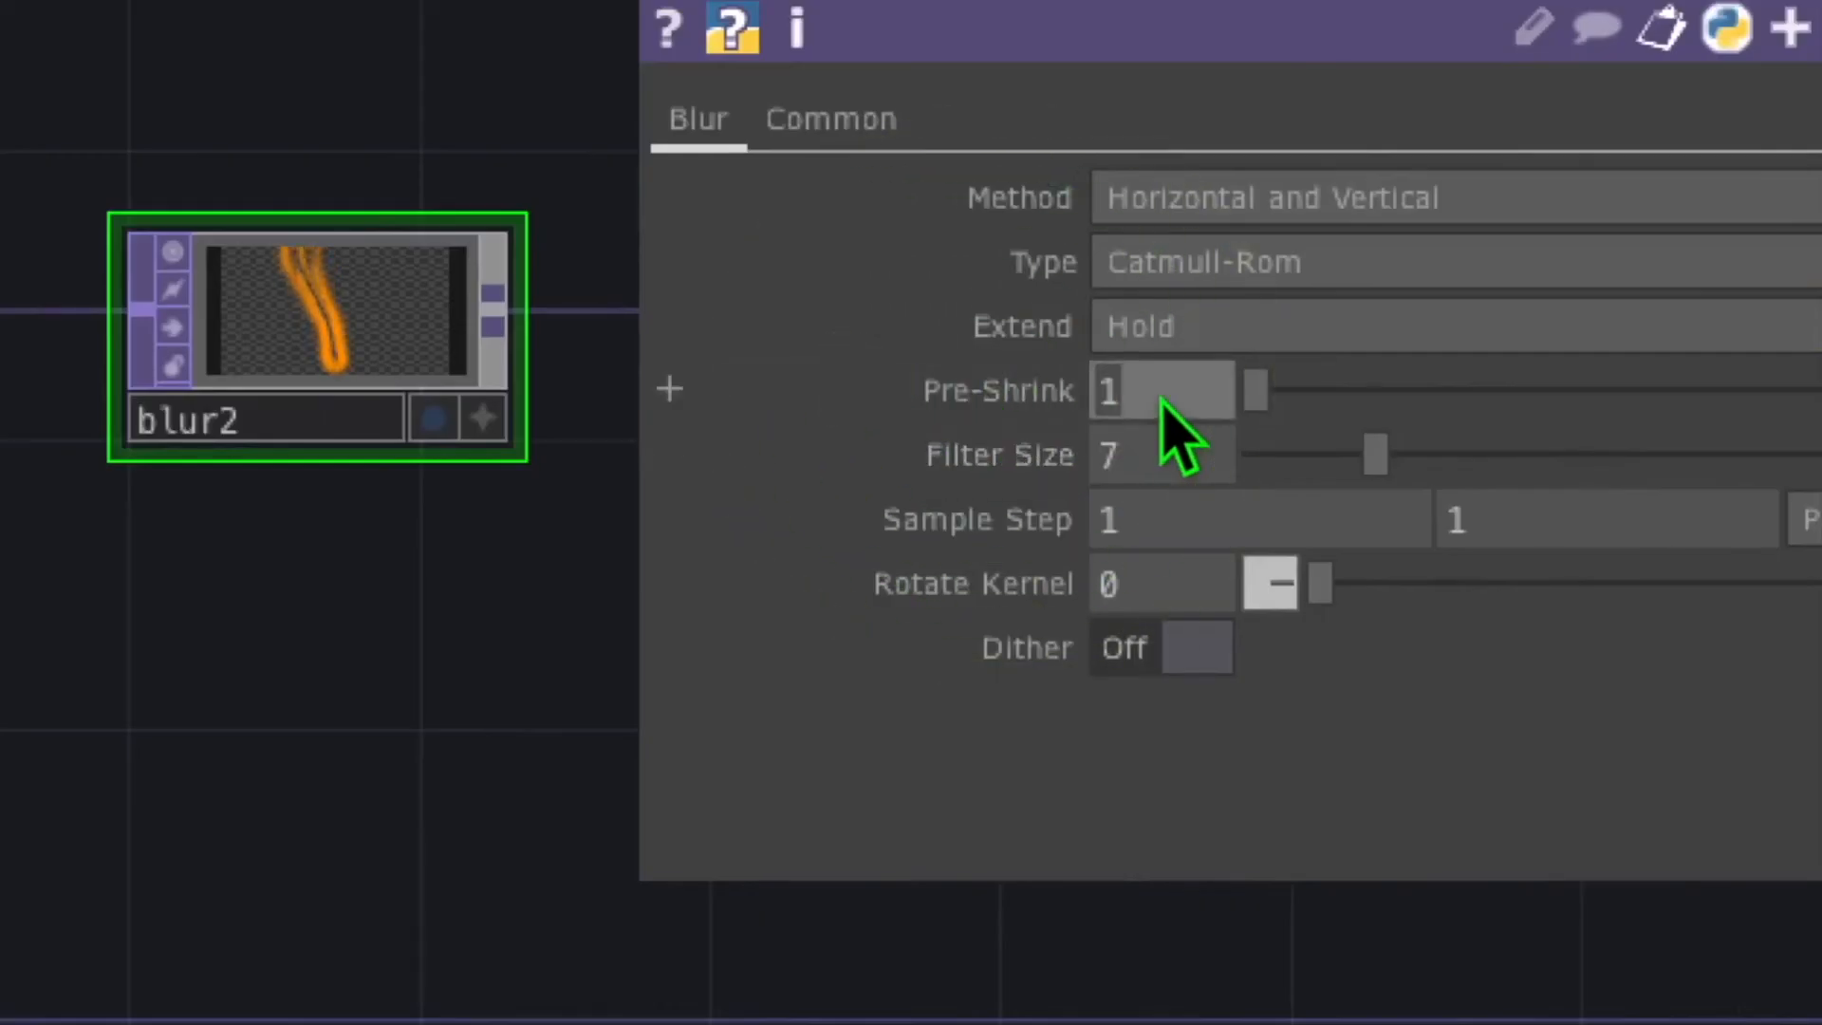
type("8")
left_click(1192, 467)
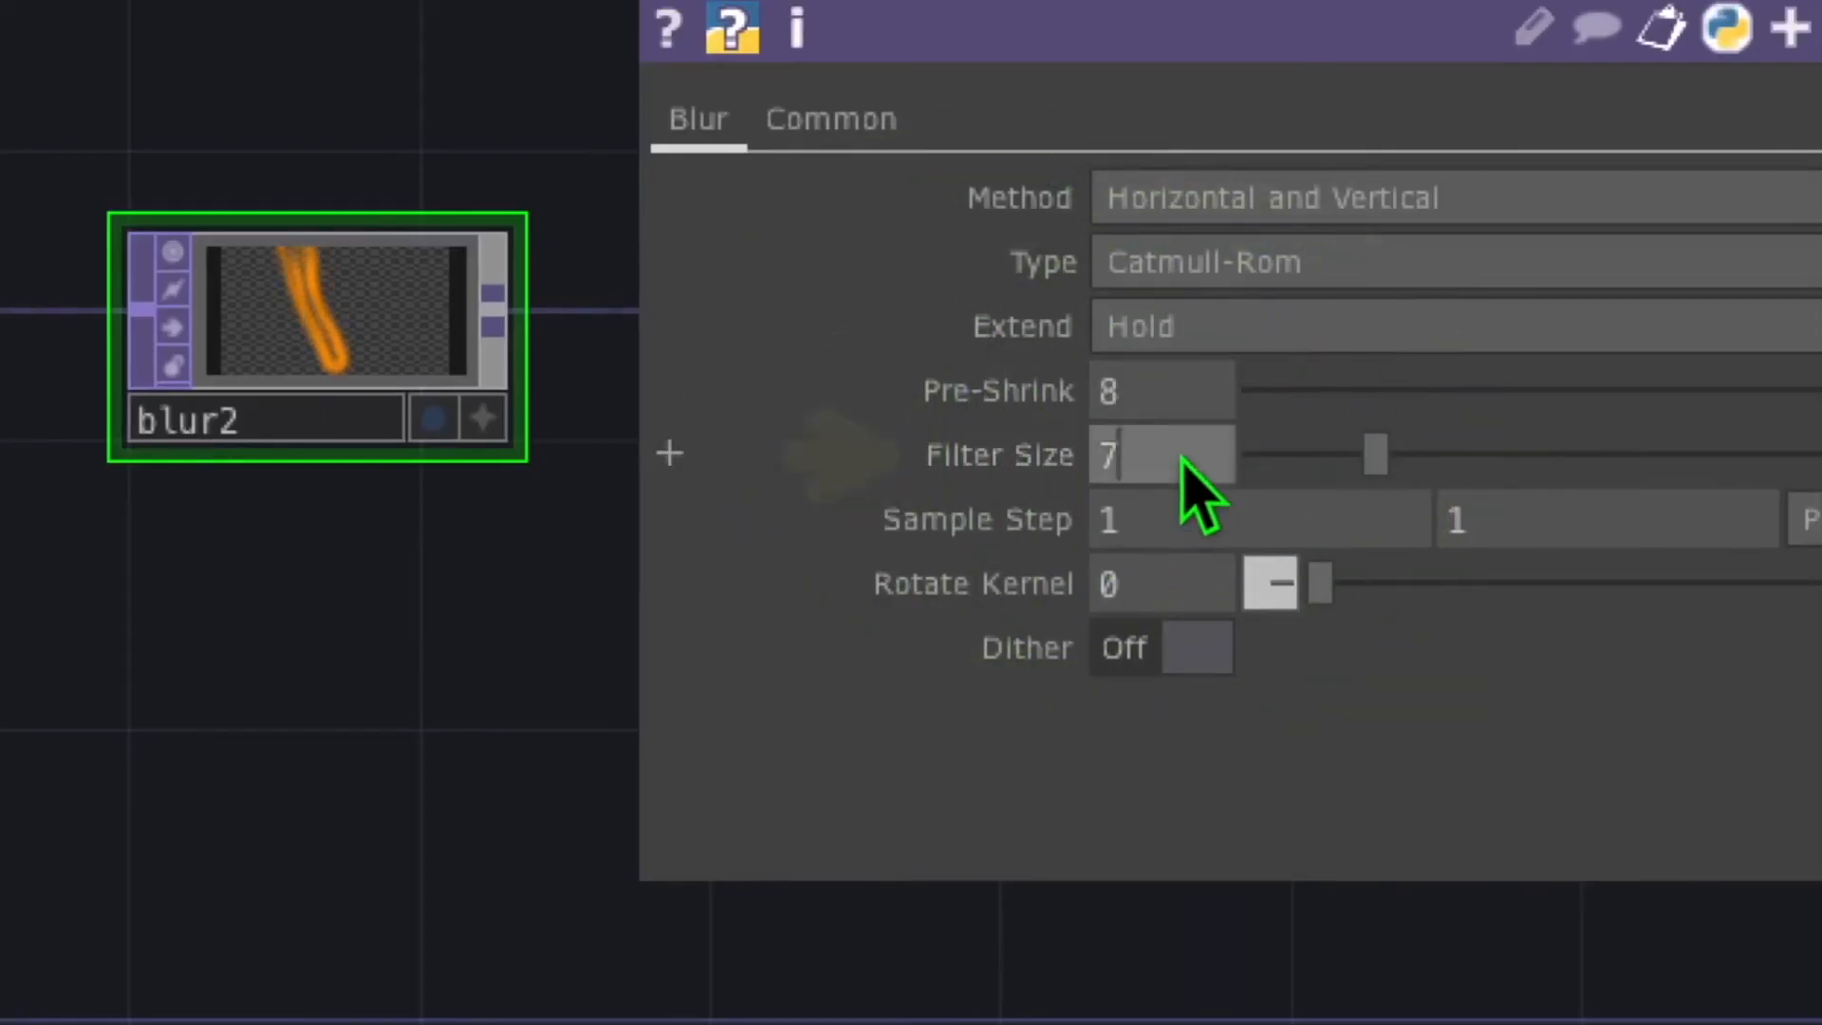
type("2")
key("Return")
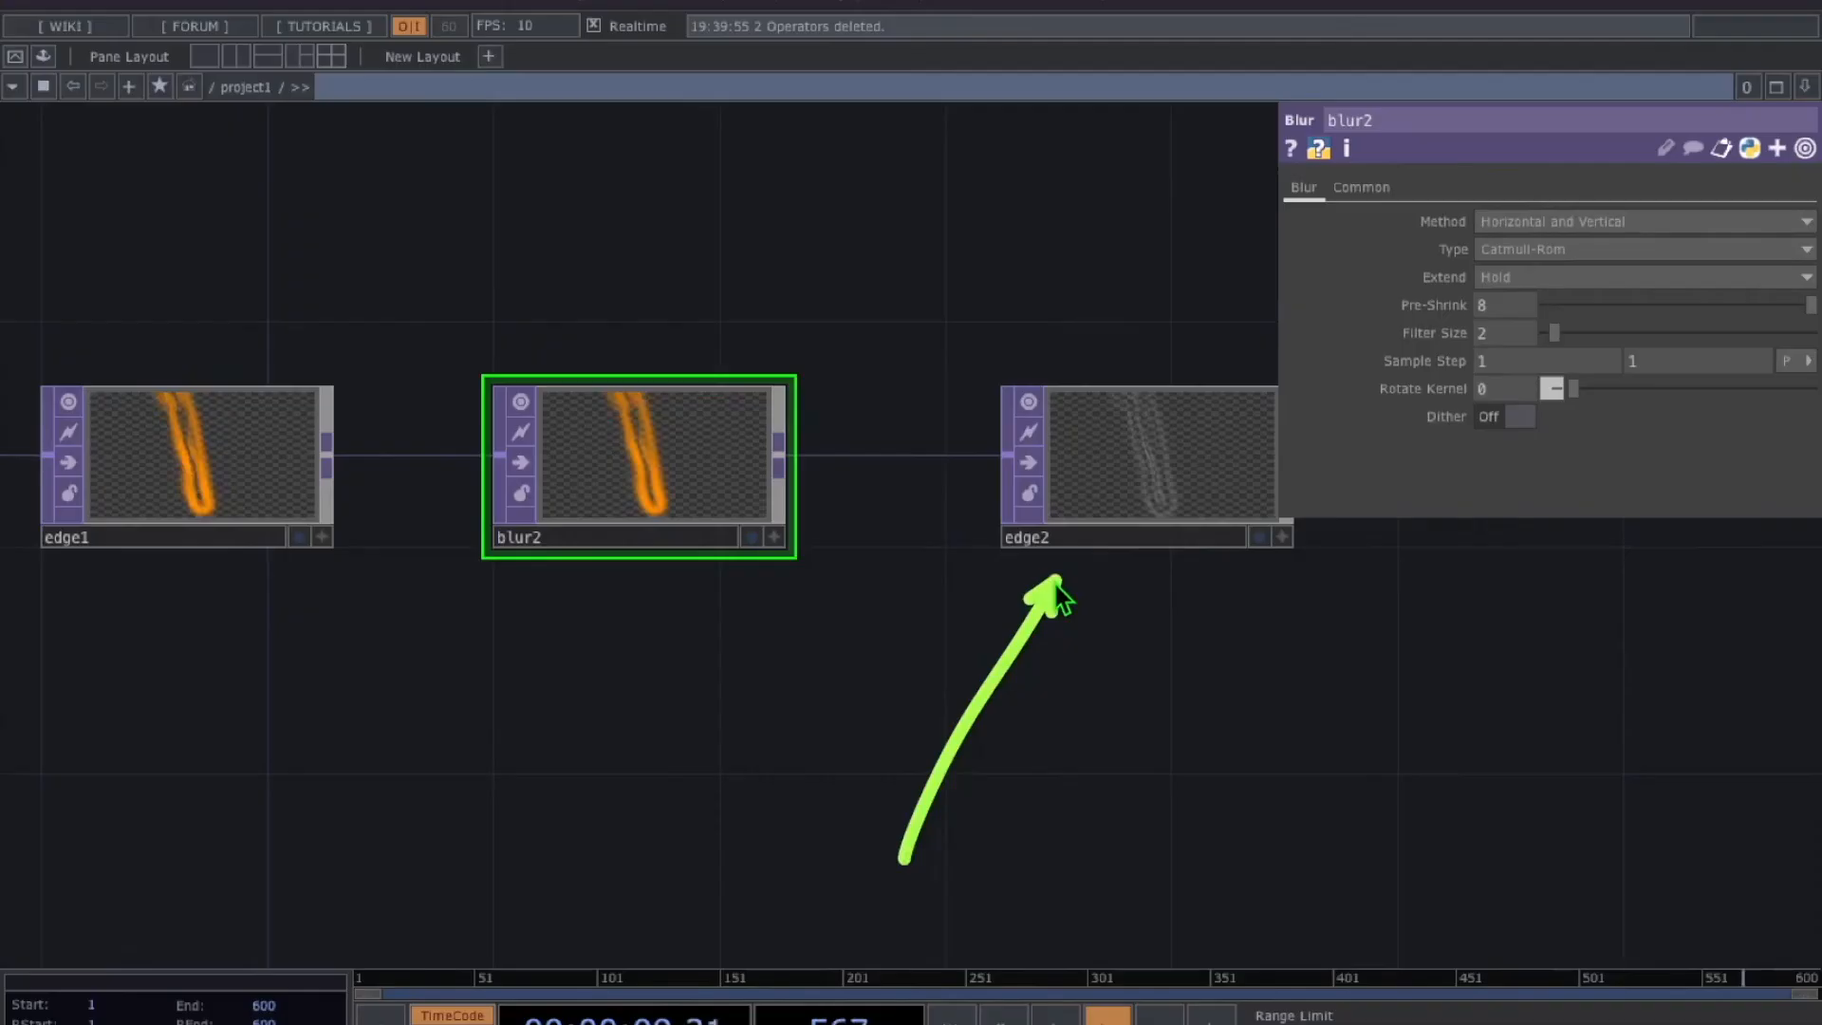
Give edge2 black level 1, strength 60, sample step 41 and red edges composited over its input
left_click(1127, 463)
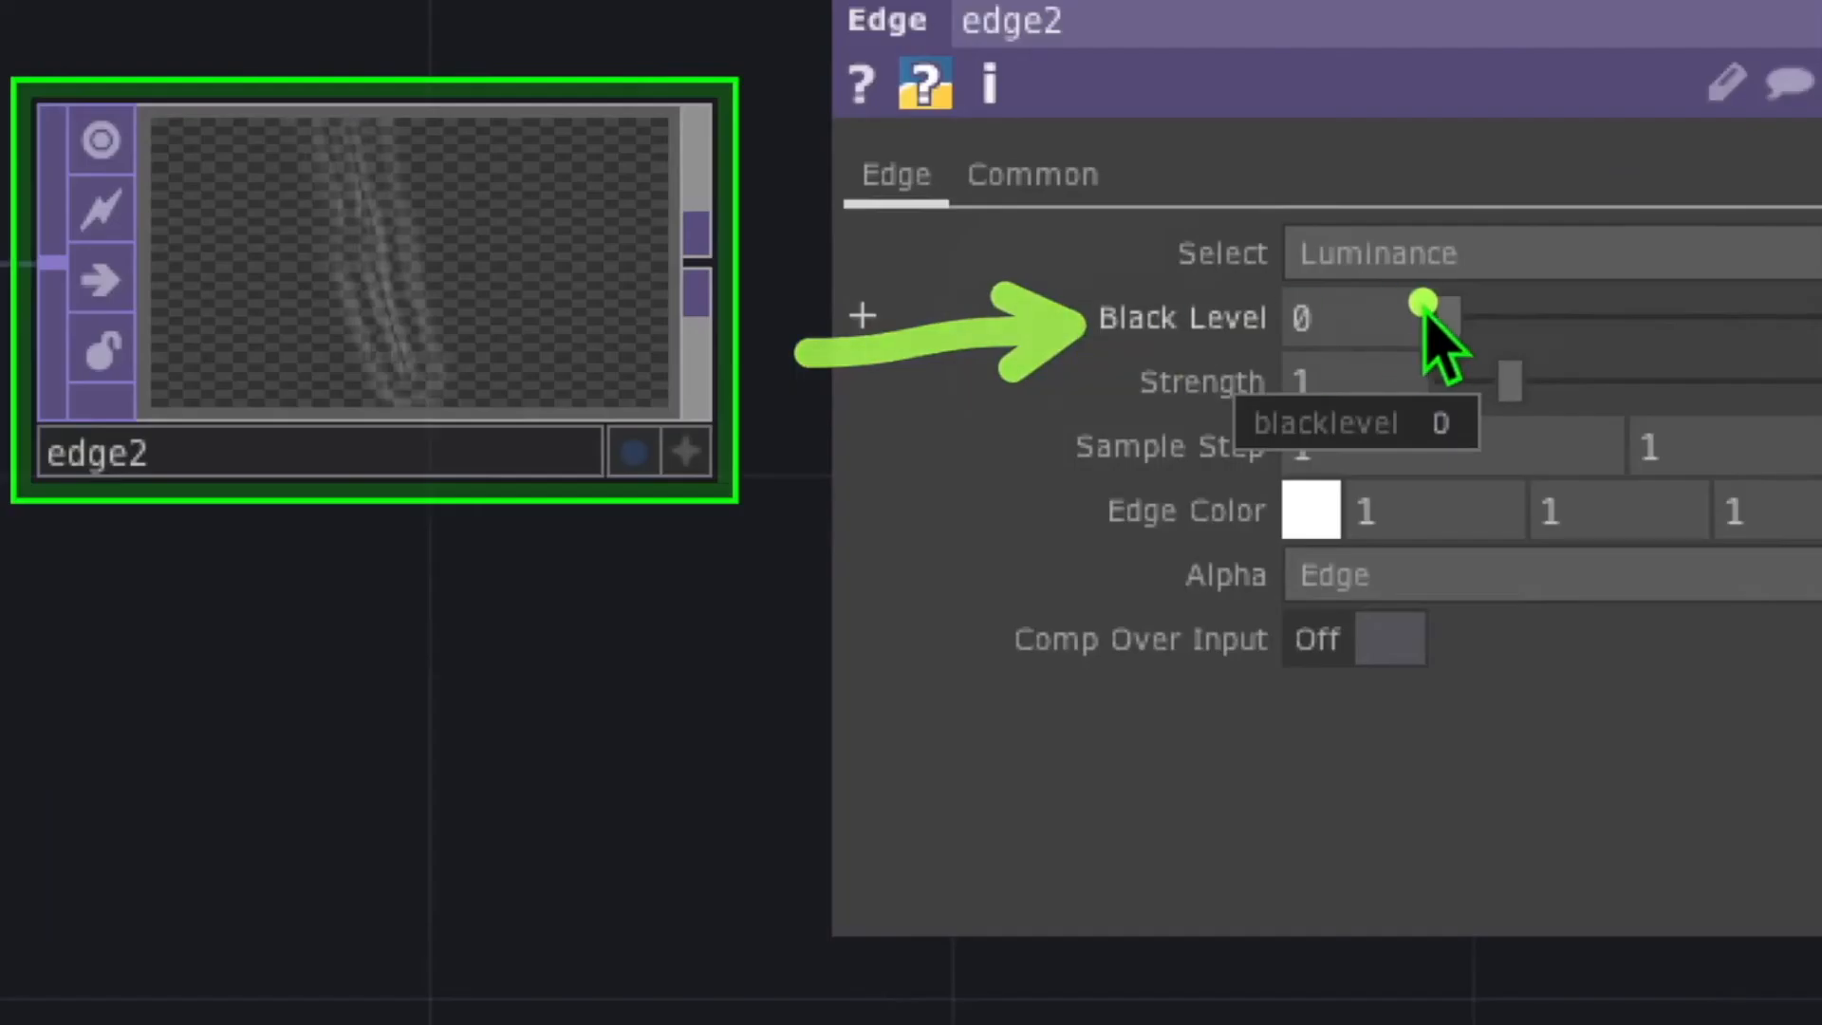
left_click(1508, 250)
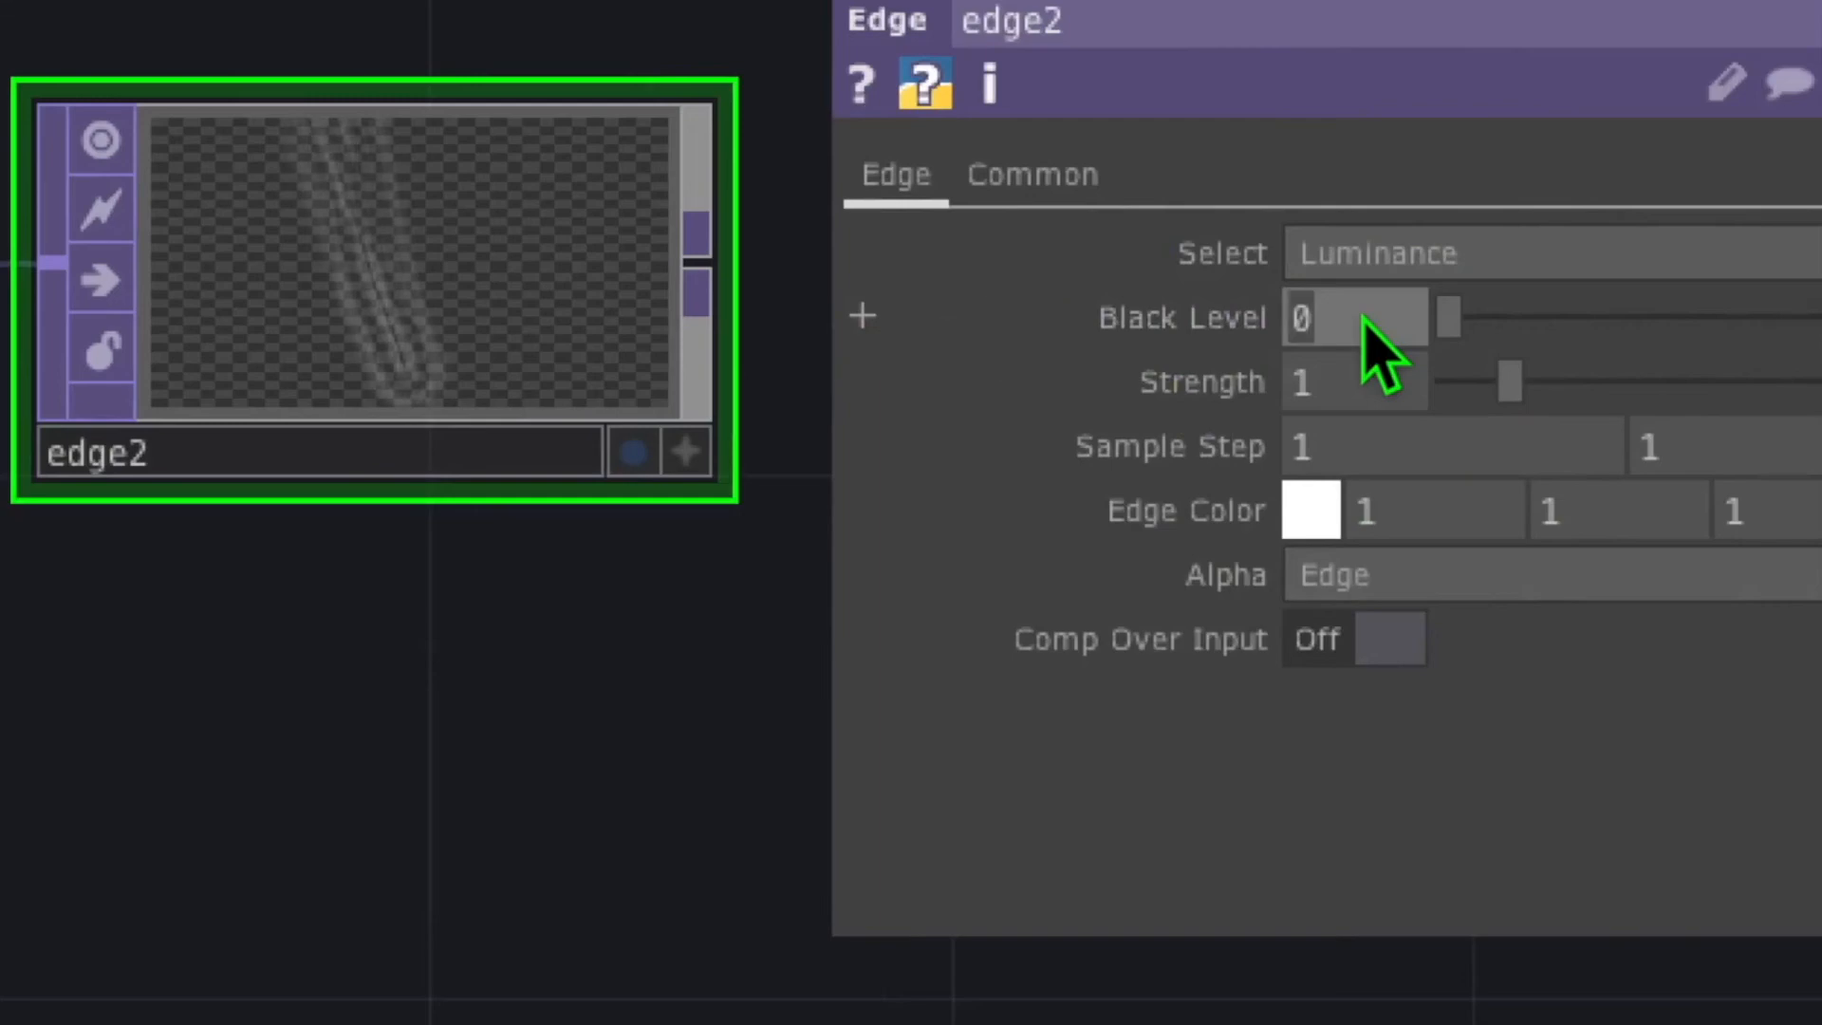
type("1")
left_click(1347, 389)
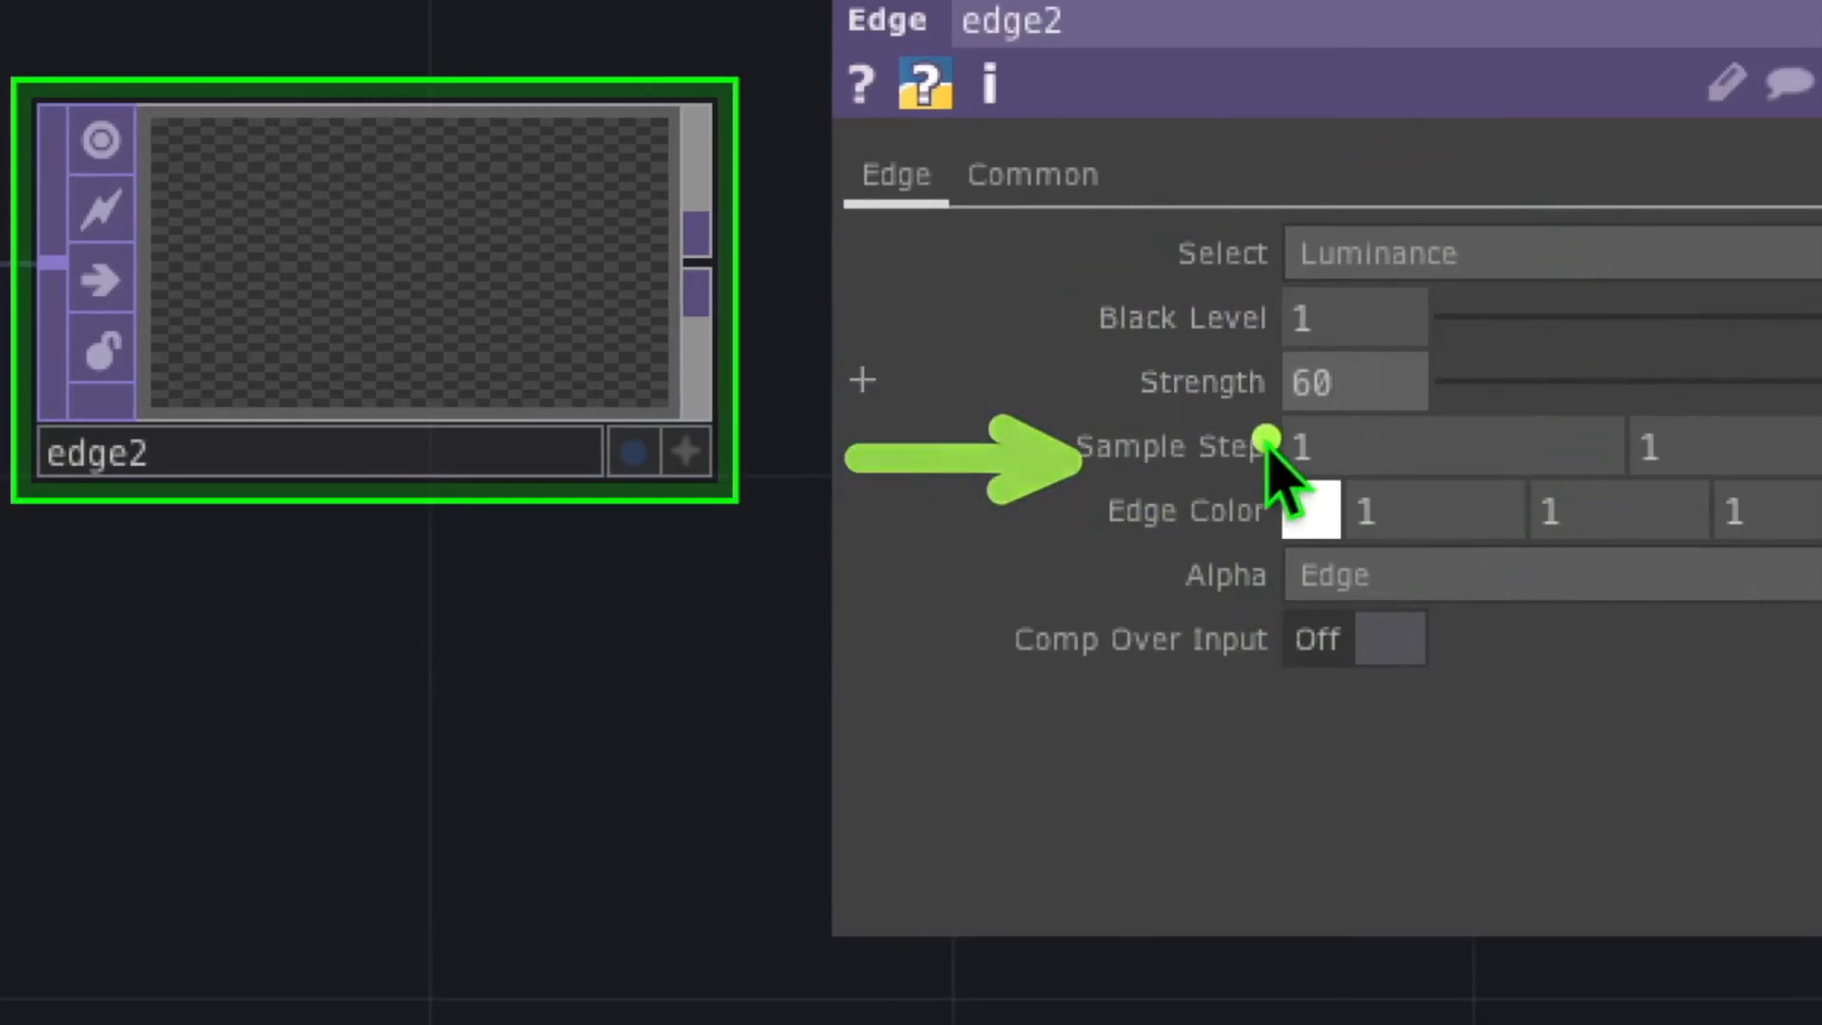
mouse_move(1218, 448)
middle_mouse_down()
mouse_move(1220, 379)
mouse_move(1261, 353)
mouse_move(1224, 337)
middle_mouse_up()
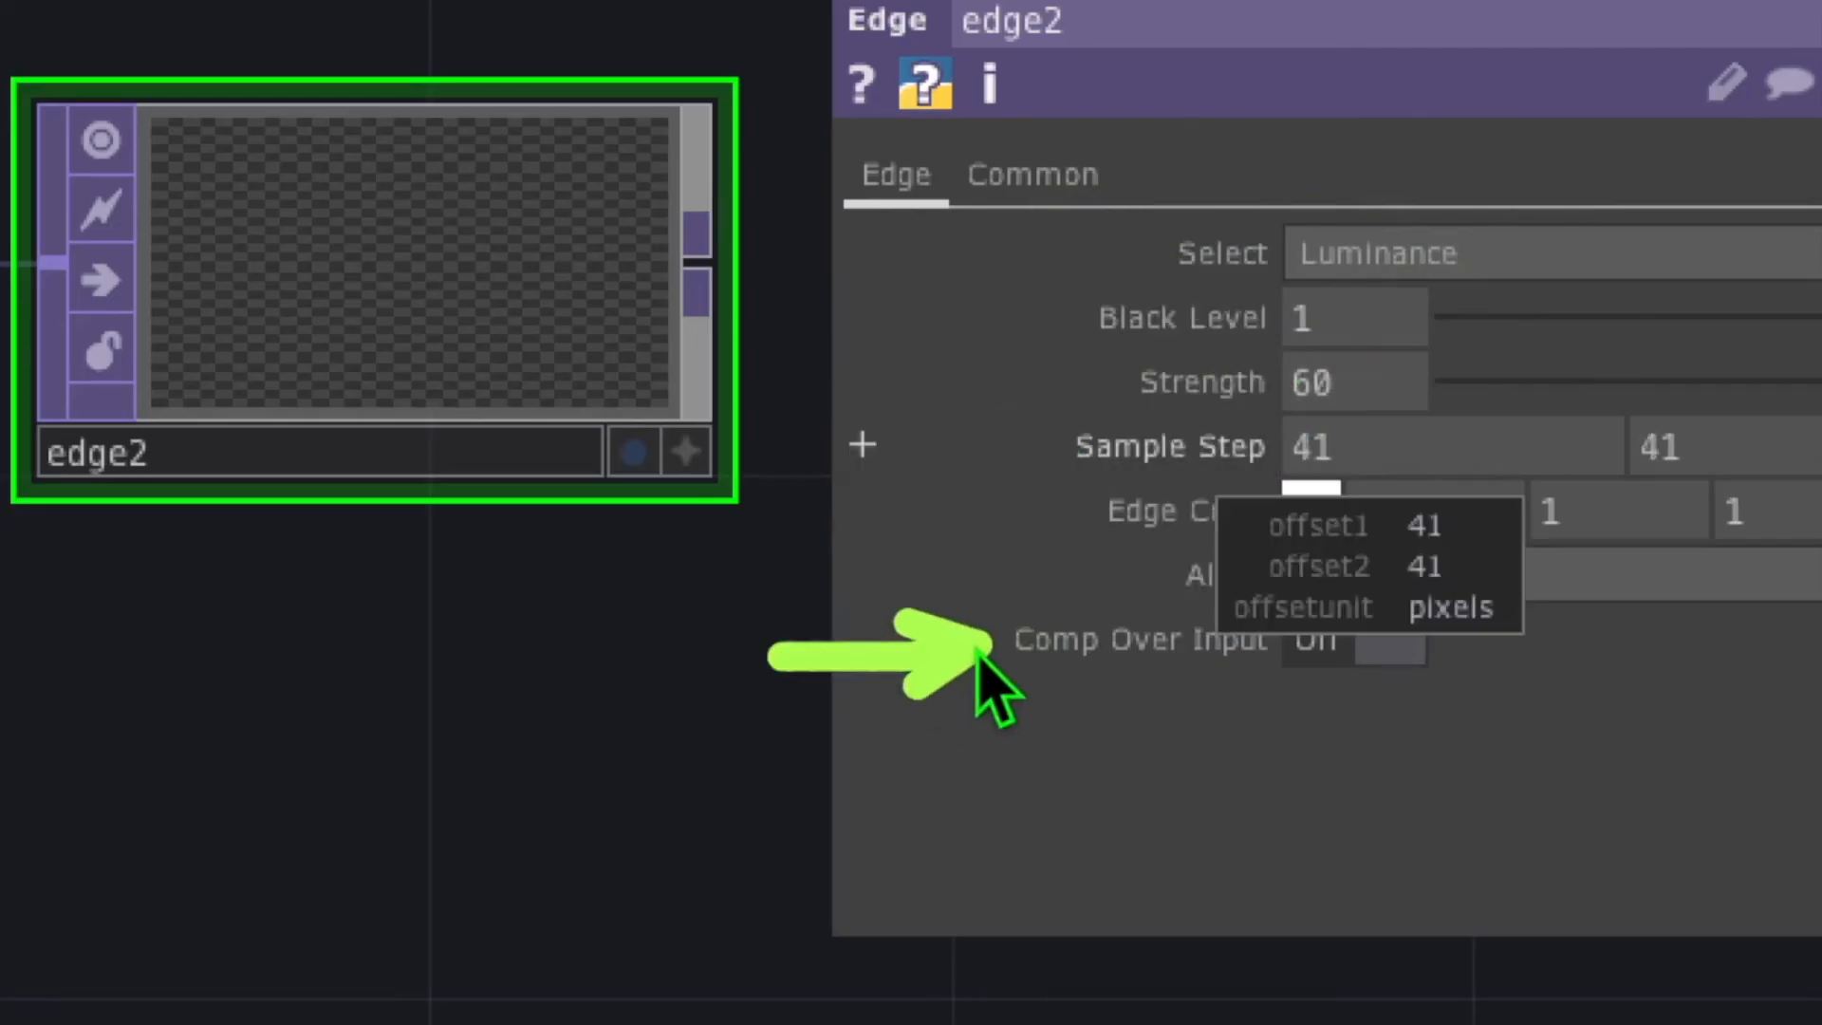
left_click(1321, 641)
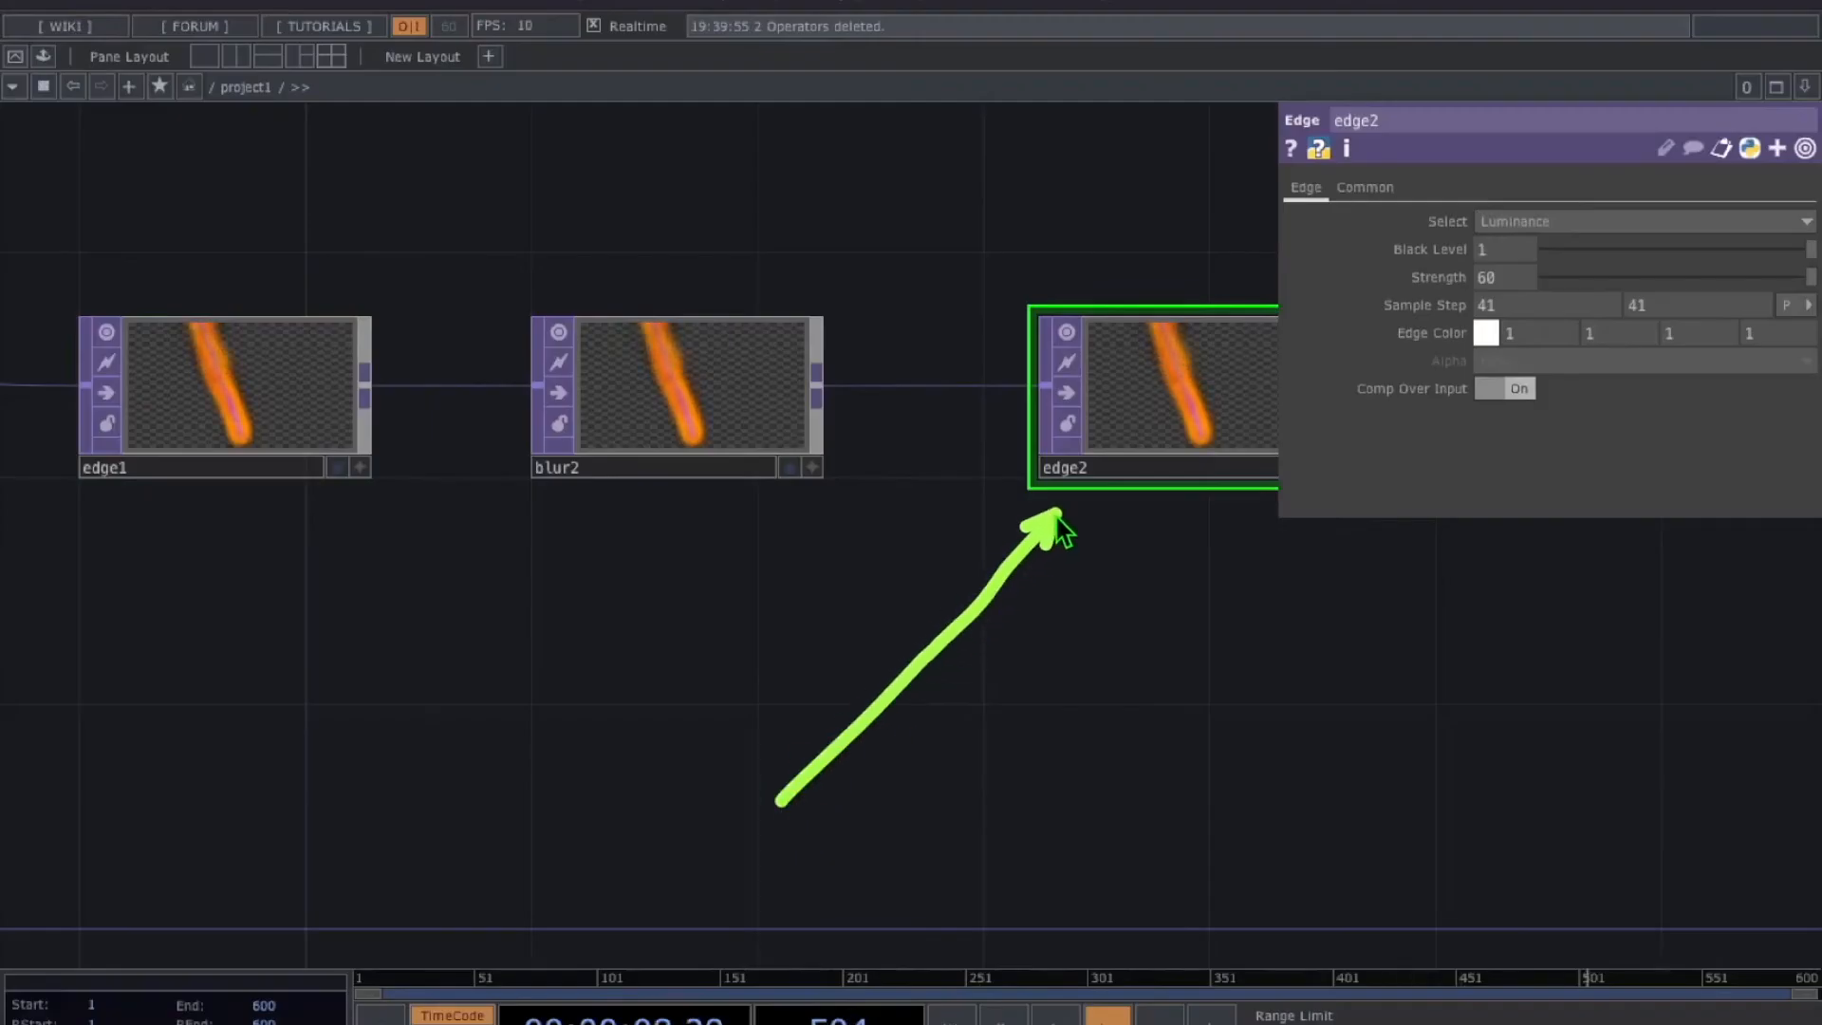
left_click(1496, 337)
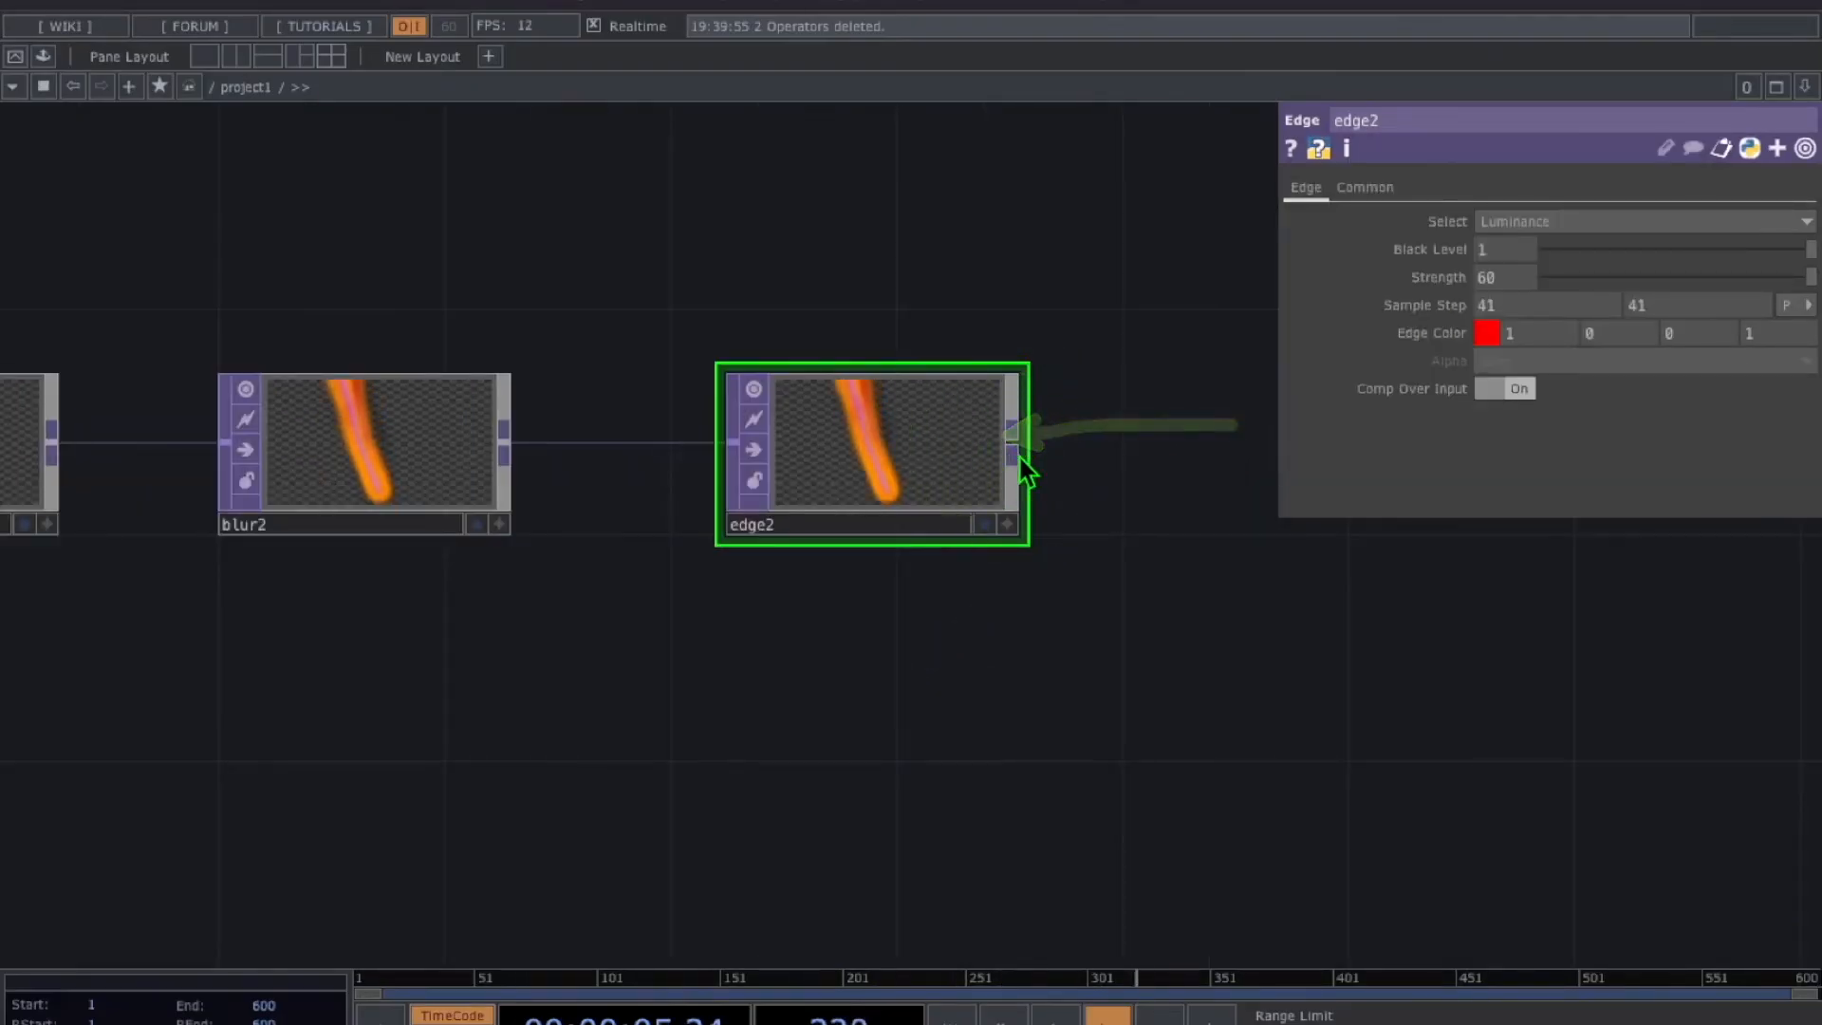
left_click(1015, 448)
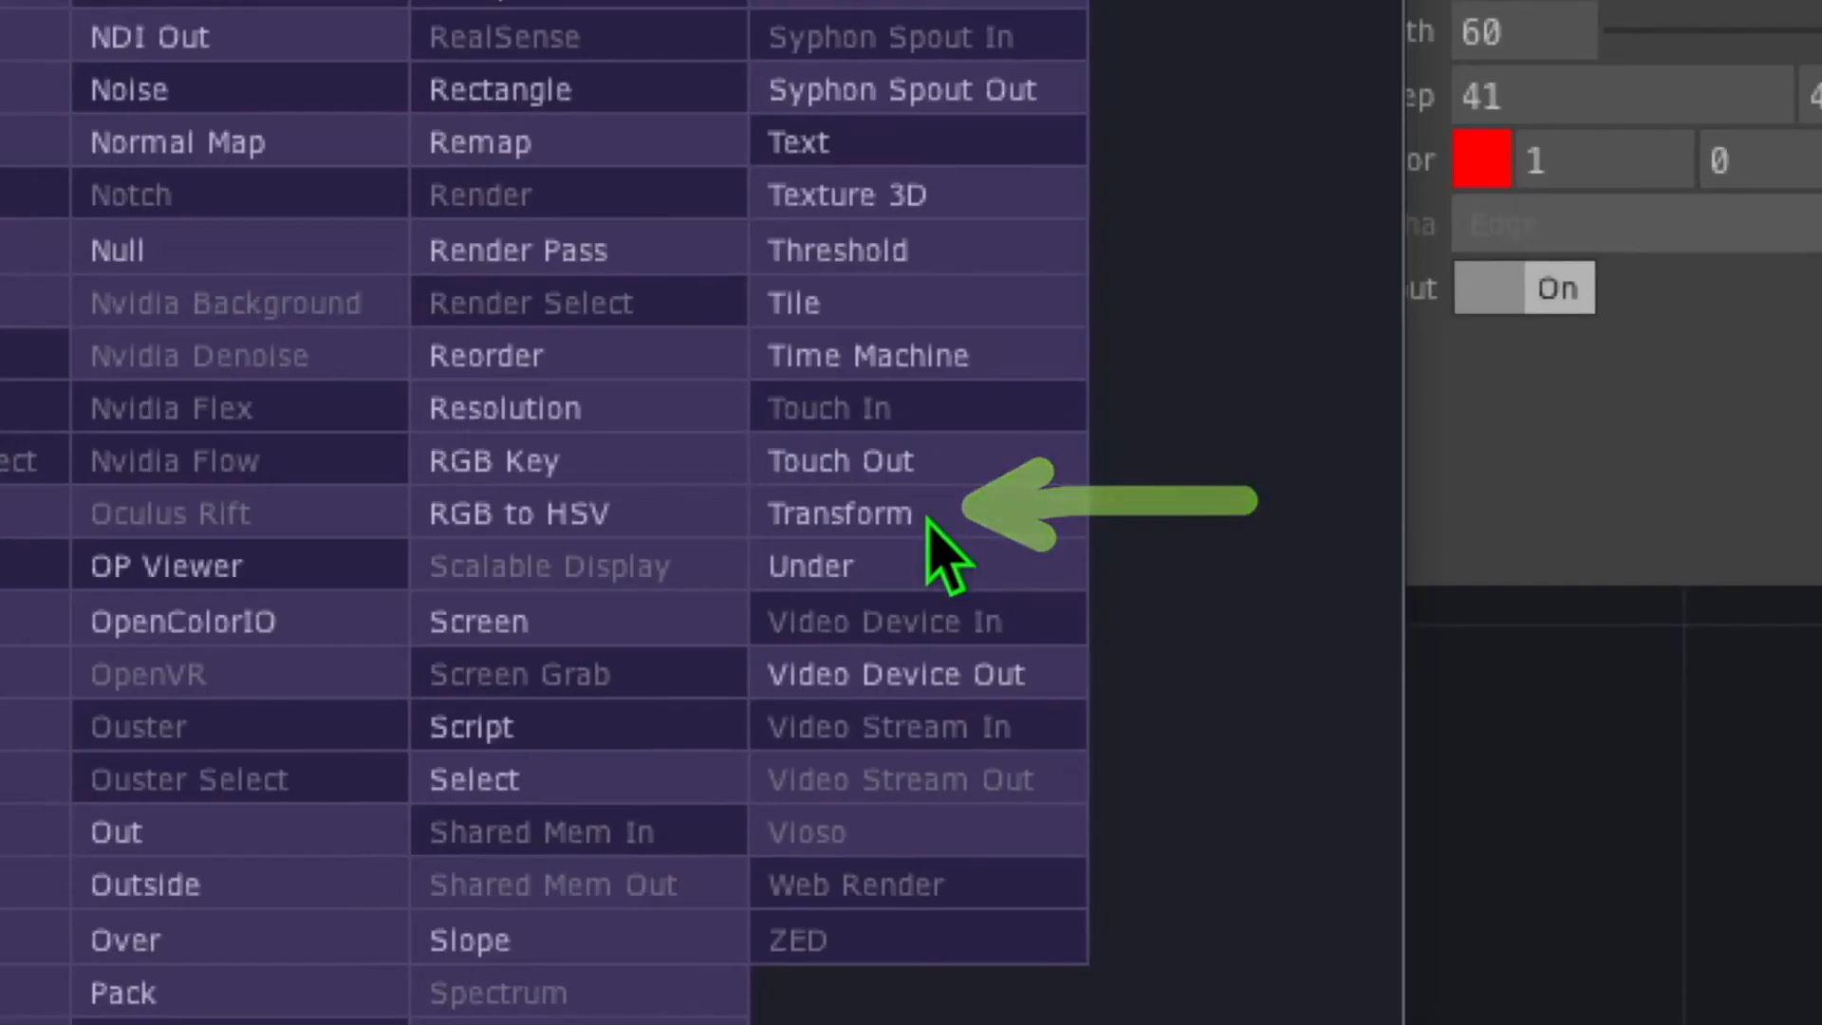
Add transform1 after edge2 with background alpha 1 and Comp Over Background Color on
left_click(1250, 486)
left_click(1091, 471)
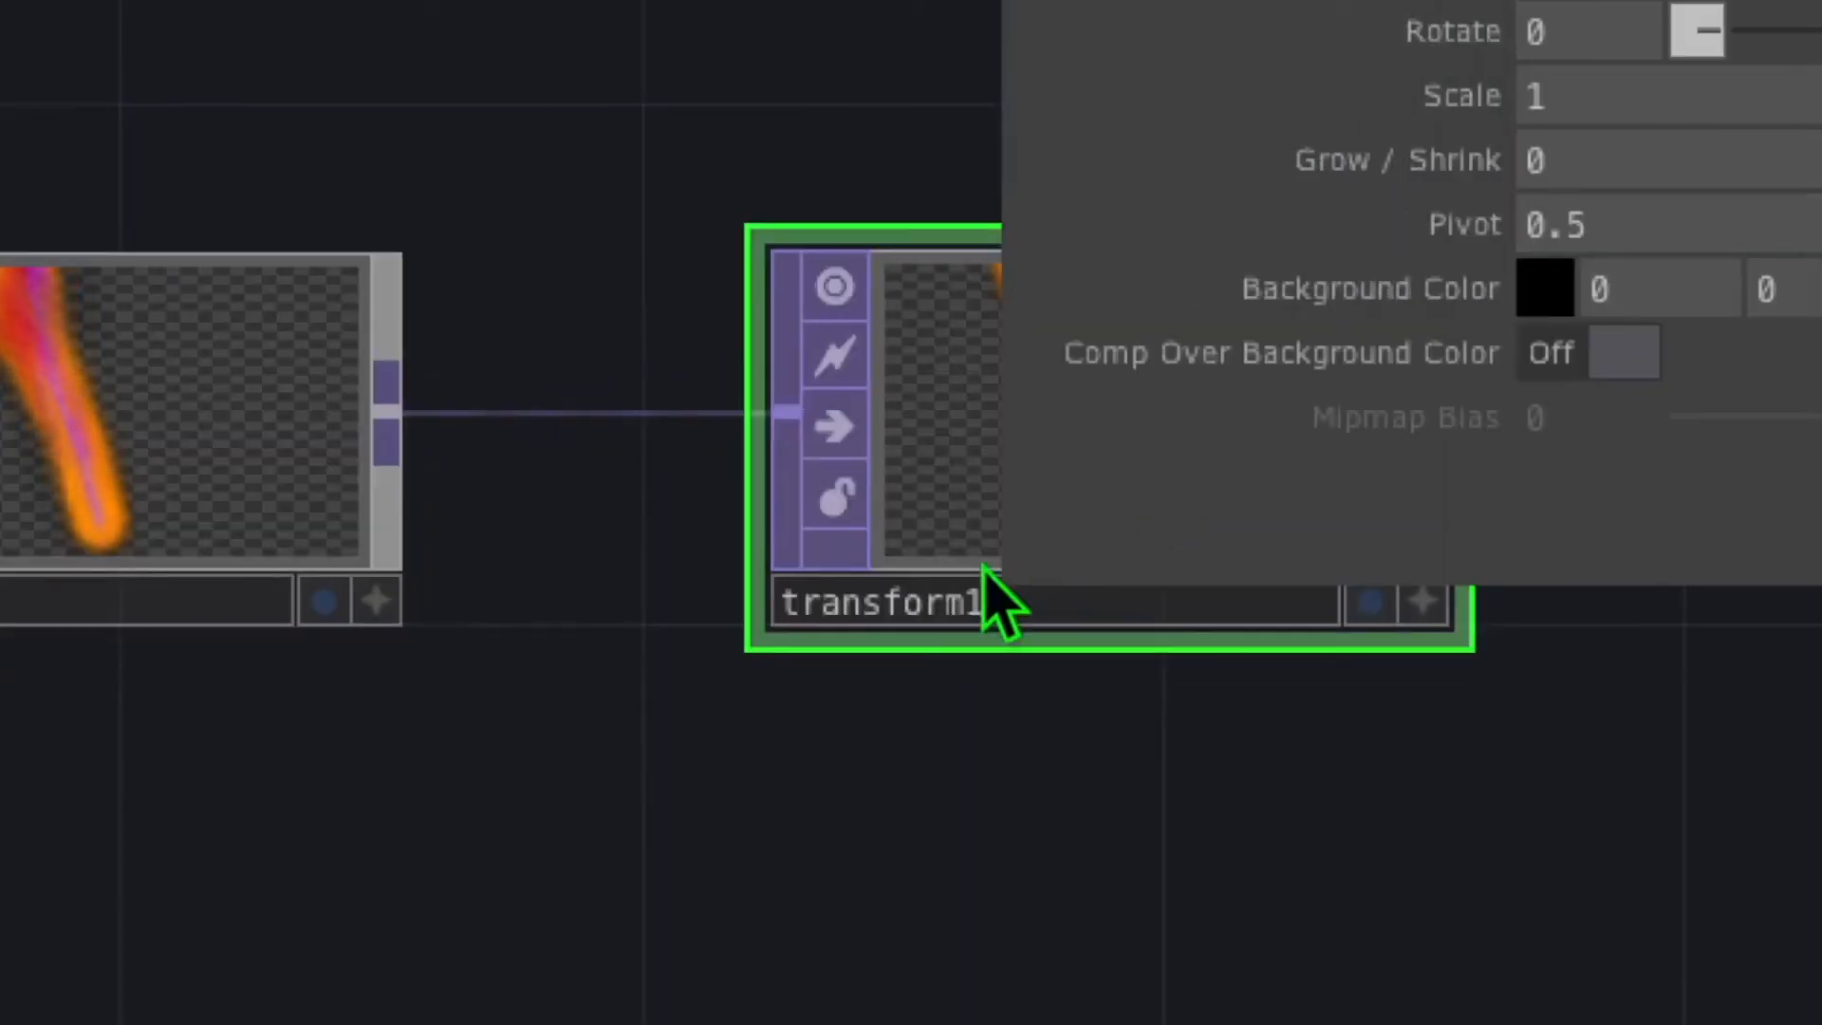
left_click_drag(764, 756, 507, 880)
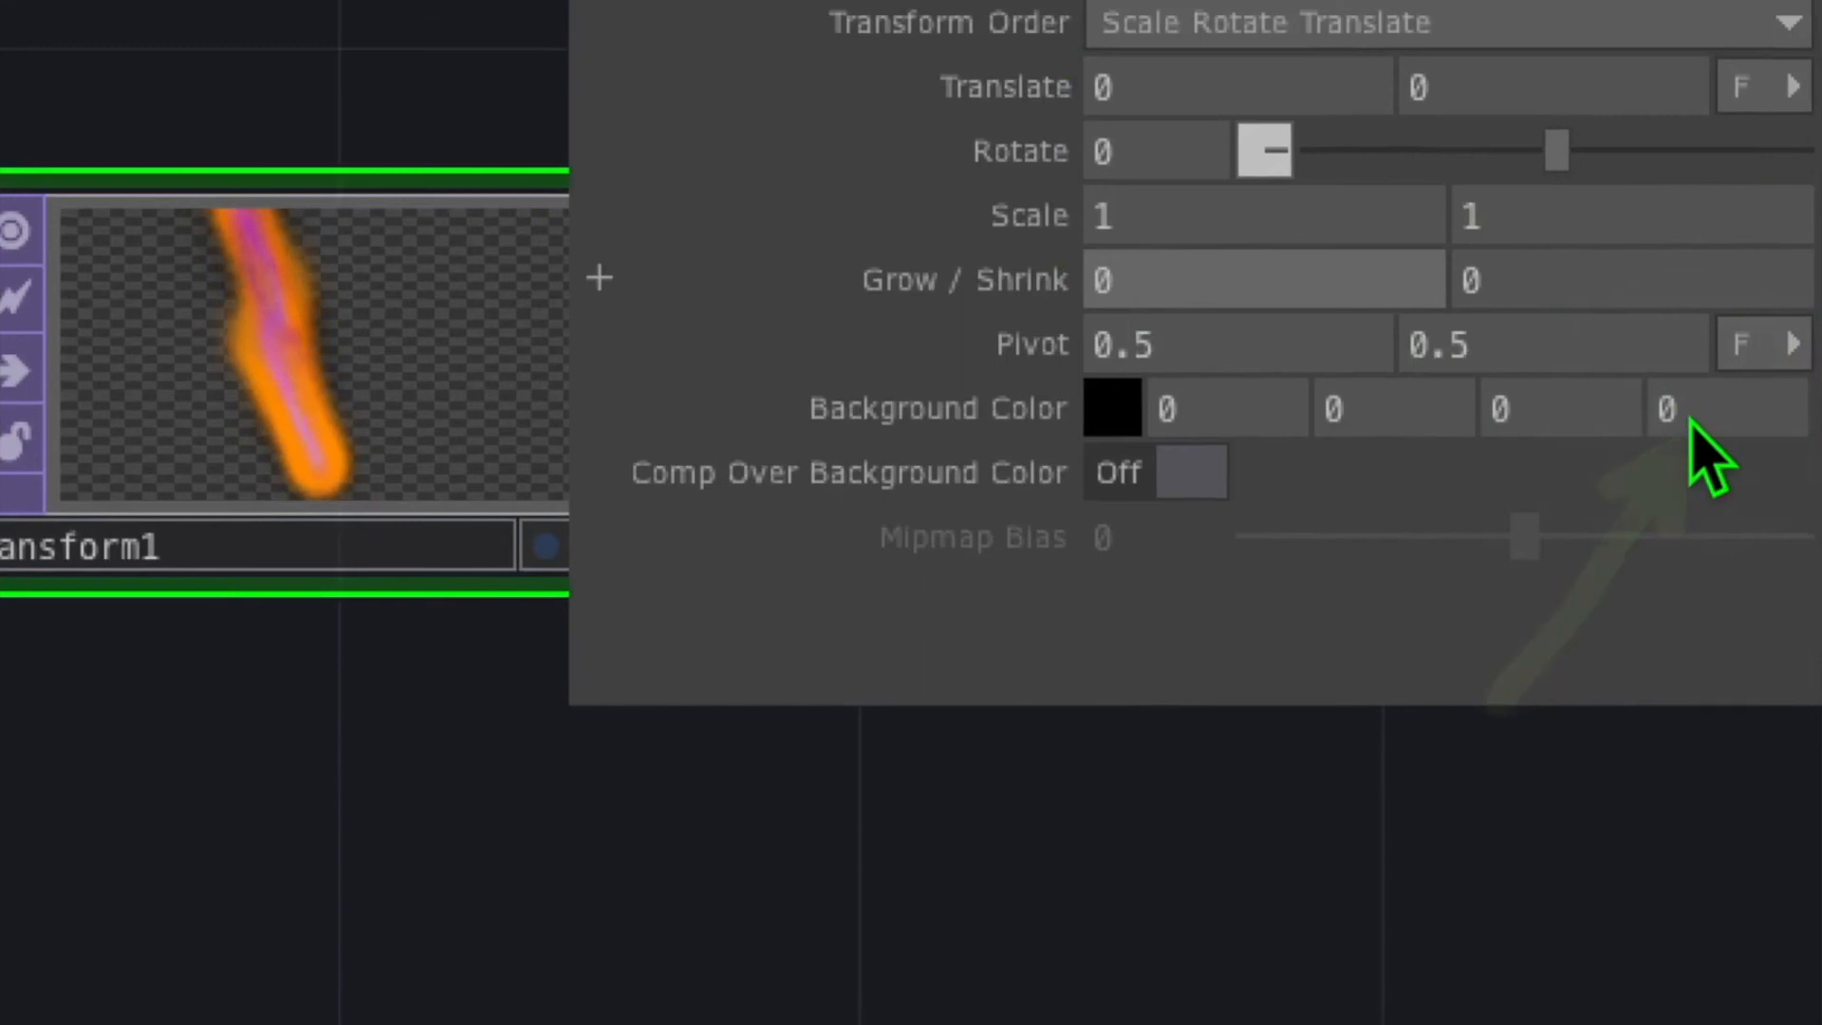
left_click(1690, 416)
key("Return")
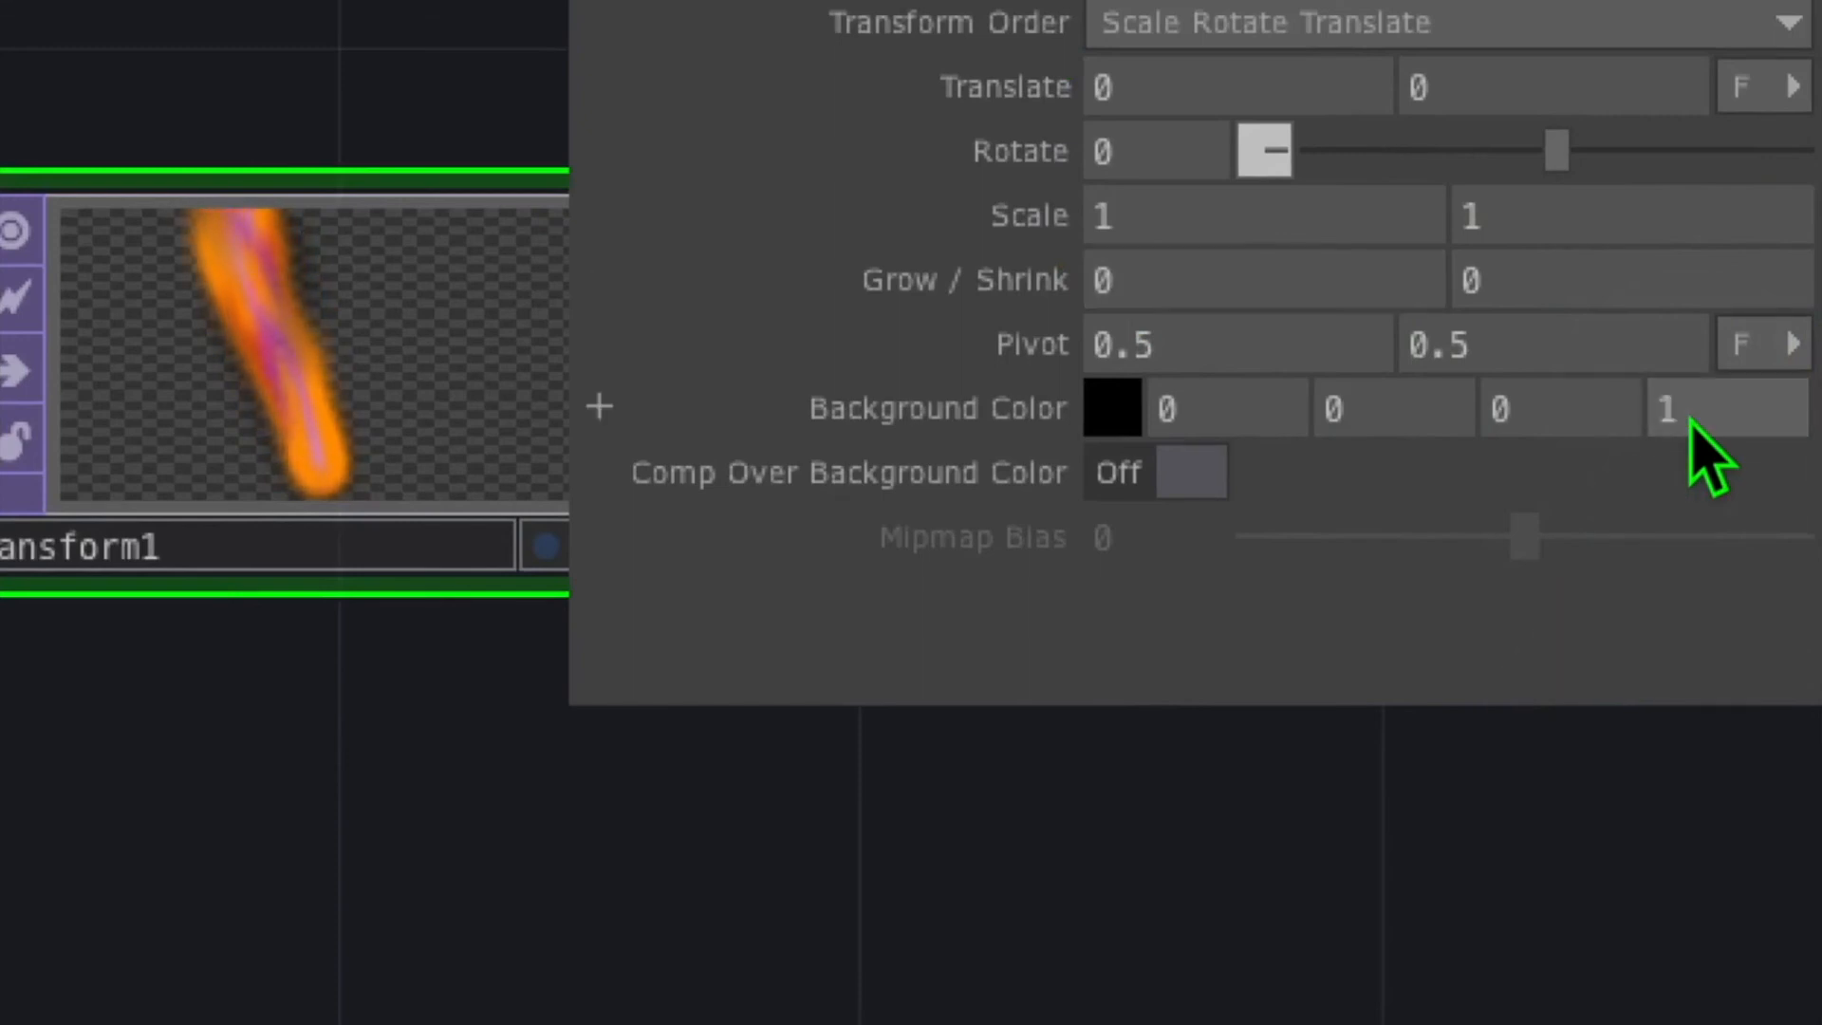
left_click(1177, 475)
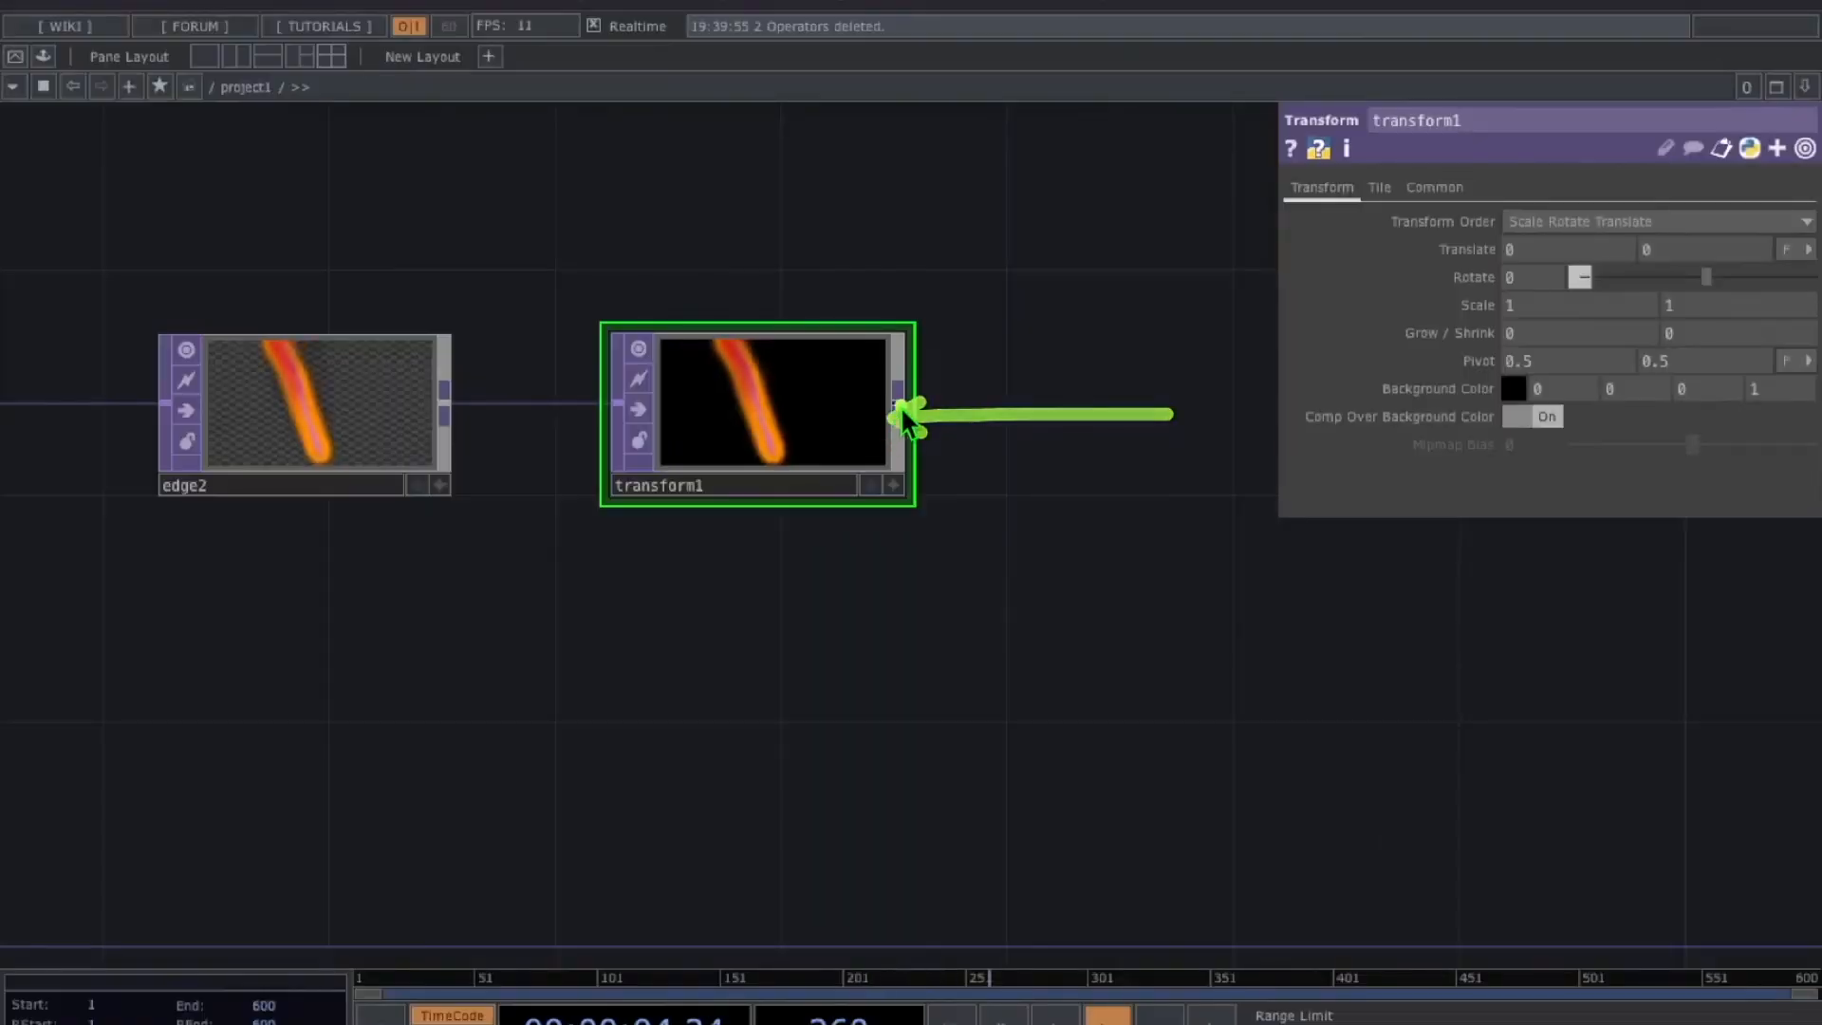
Append a Monochrome node, mono1, after transform1 and display it as the network background
right_click(901, 410)
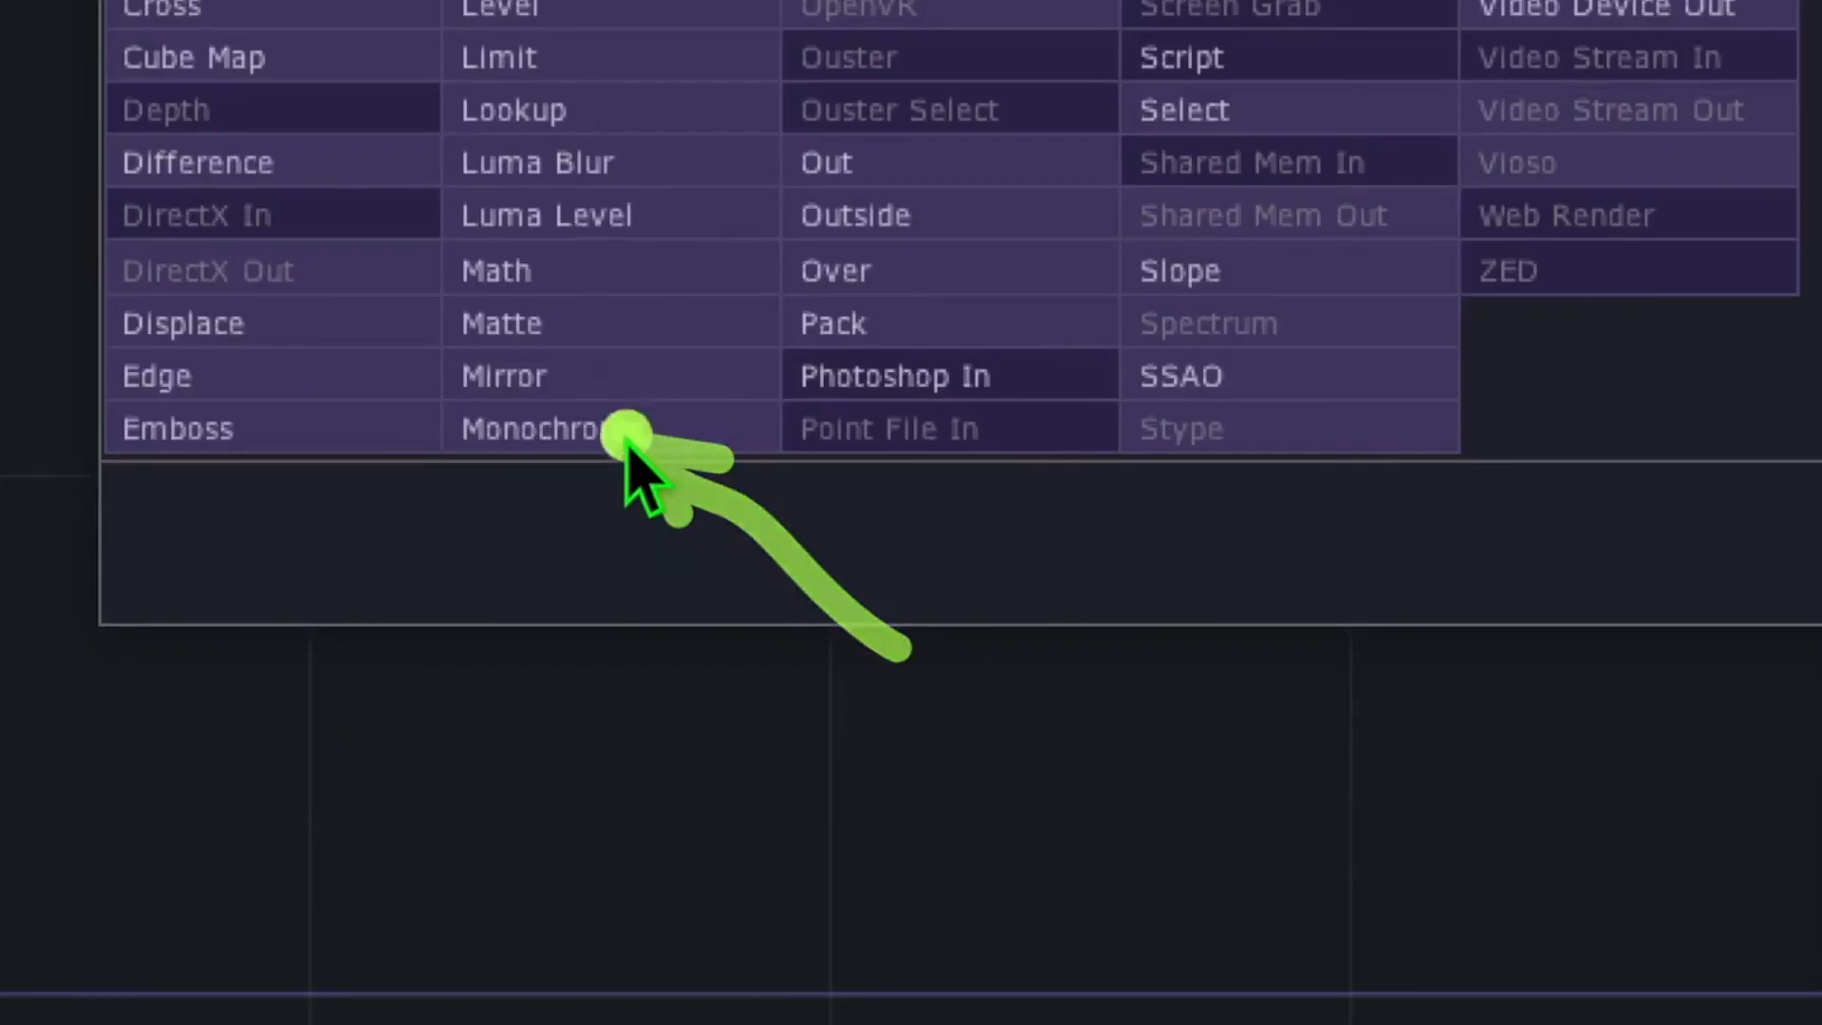
left_click(569, 428)
left_click(622, 468)
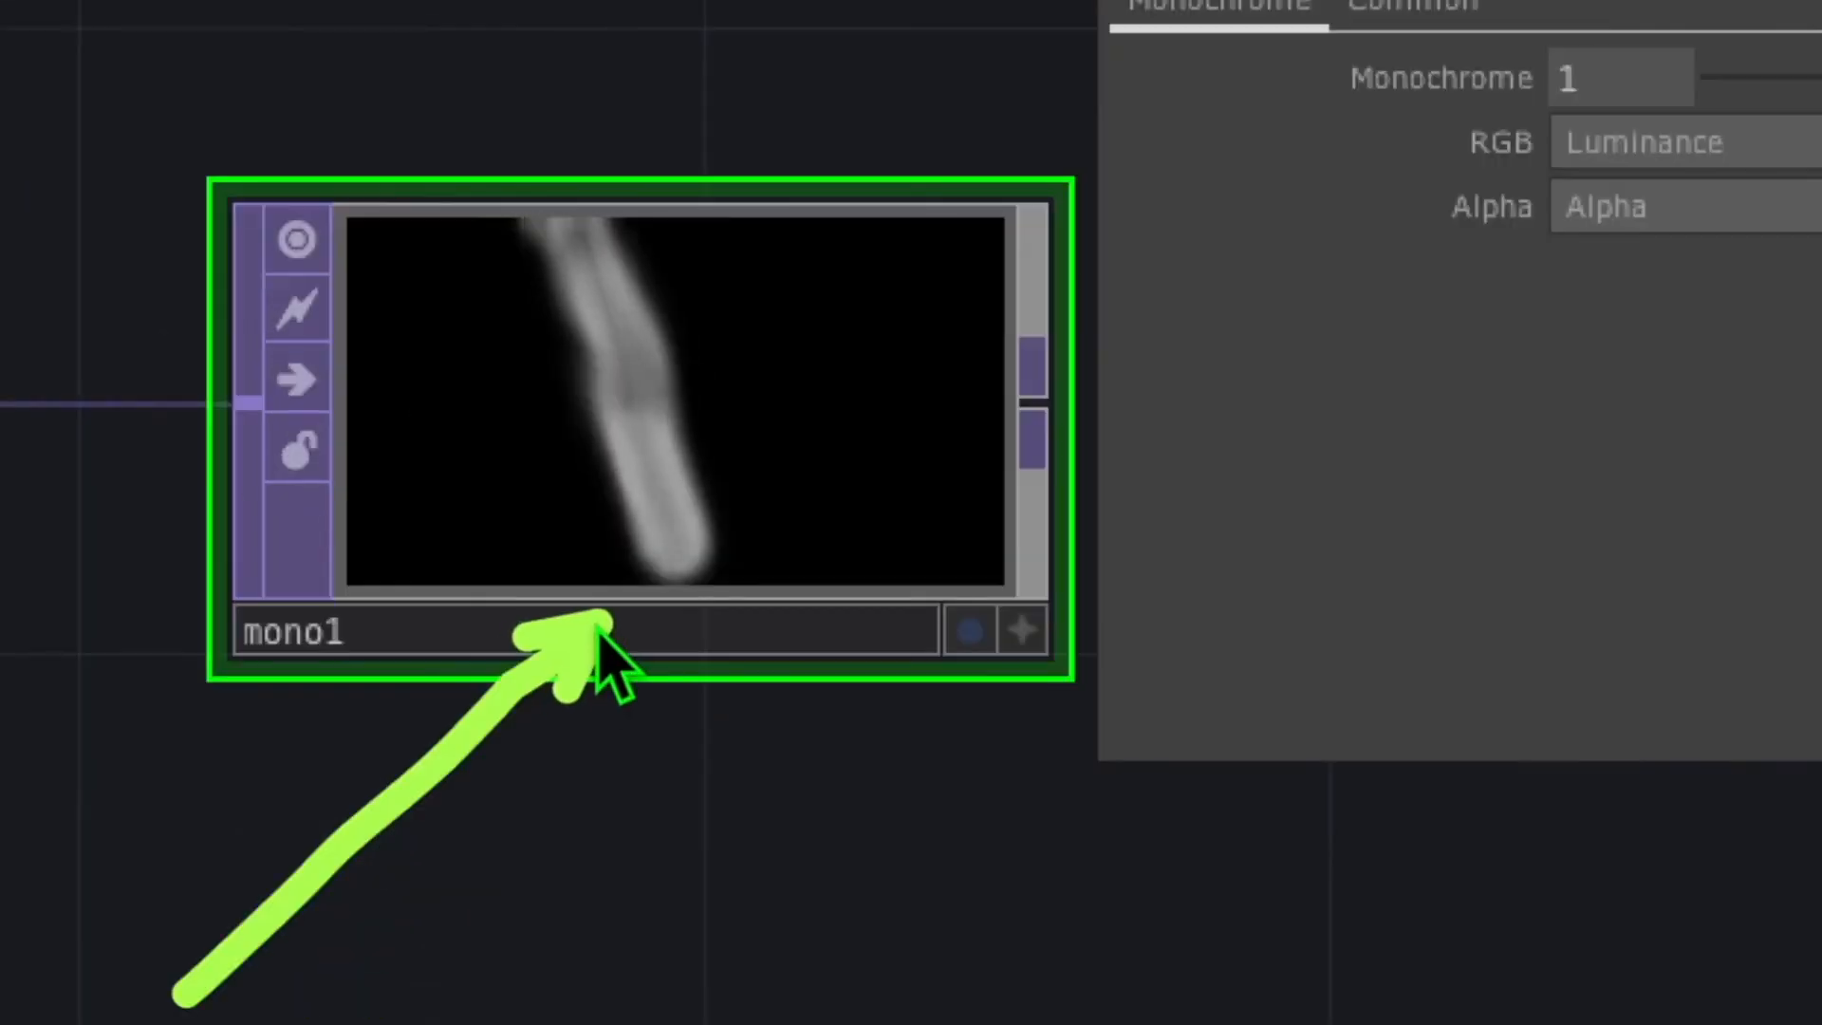
left_click_drag(561, 882, 613, 627)
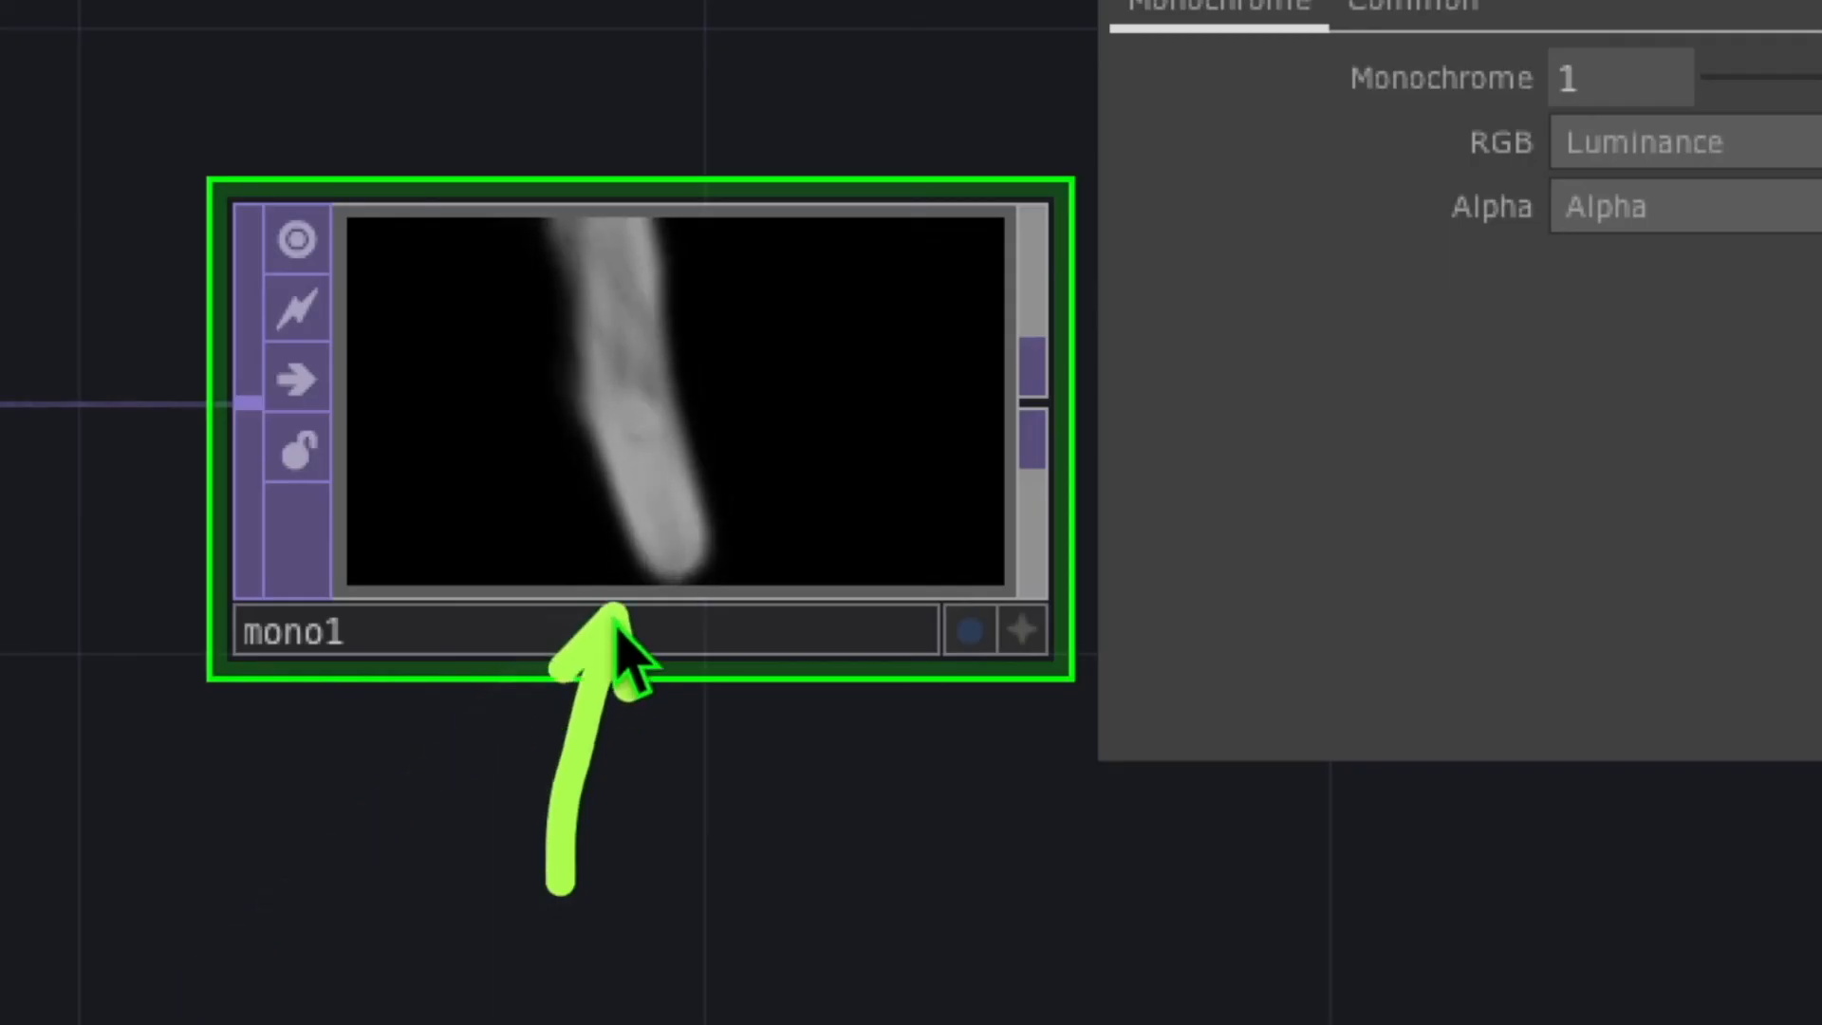
mouse_move(689, 909)
left_mouse_down()
mouse_move(866, 781)
mouse_move(914, 692)
left_mouse_up()
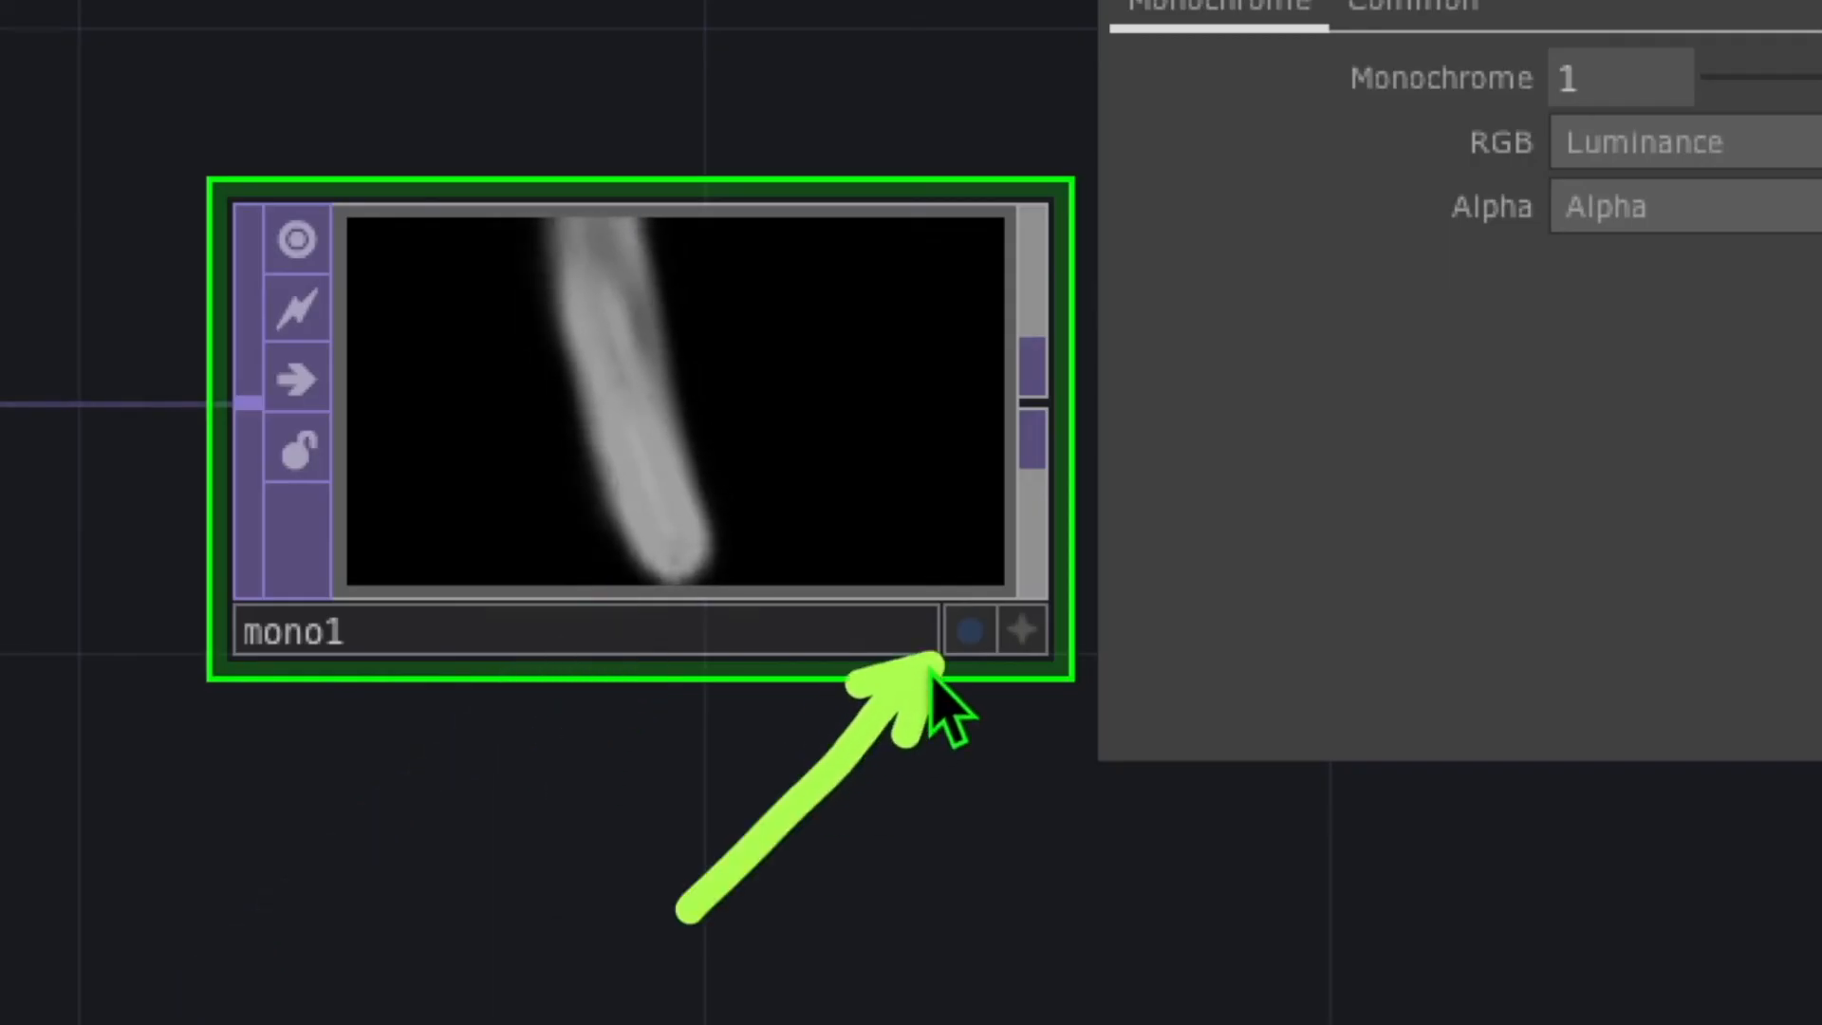
left_click(968, 632)
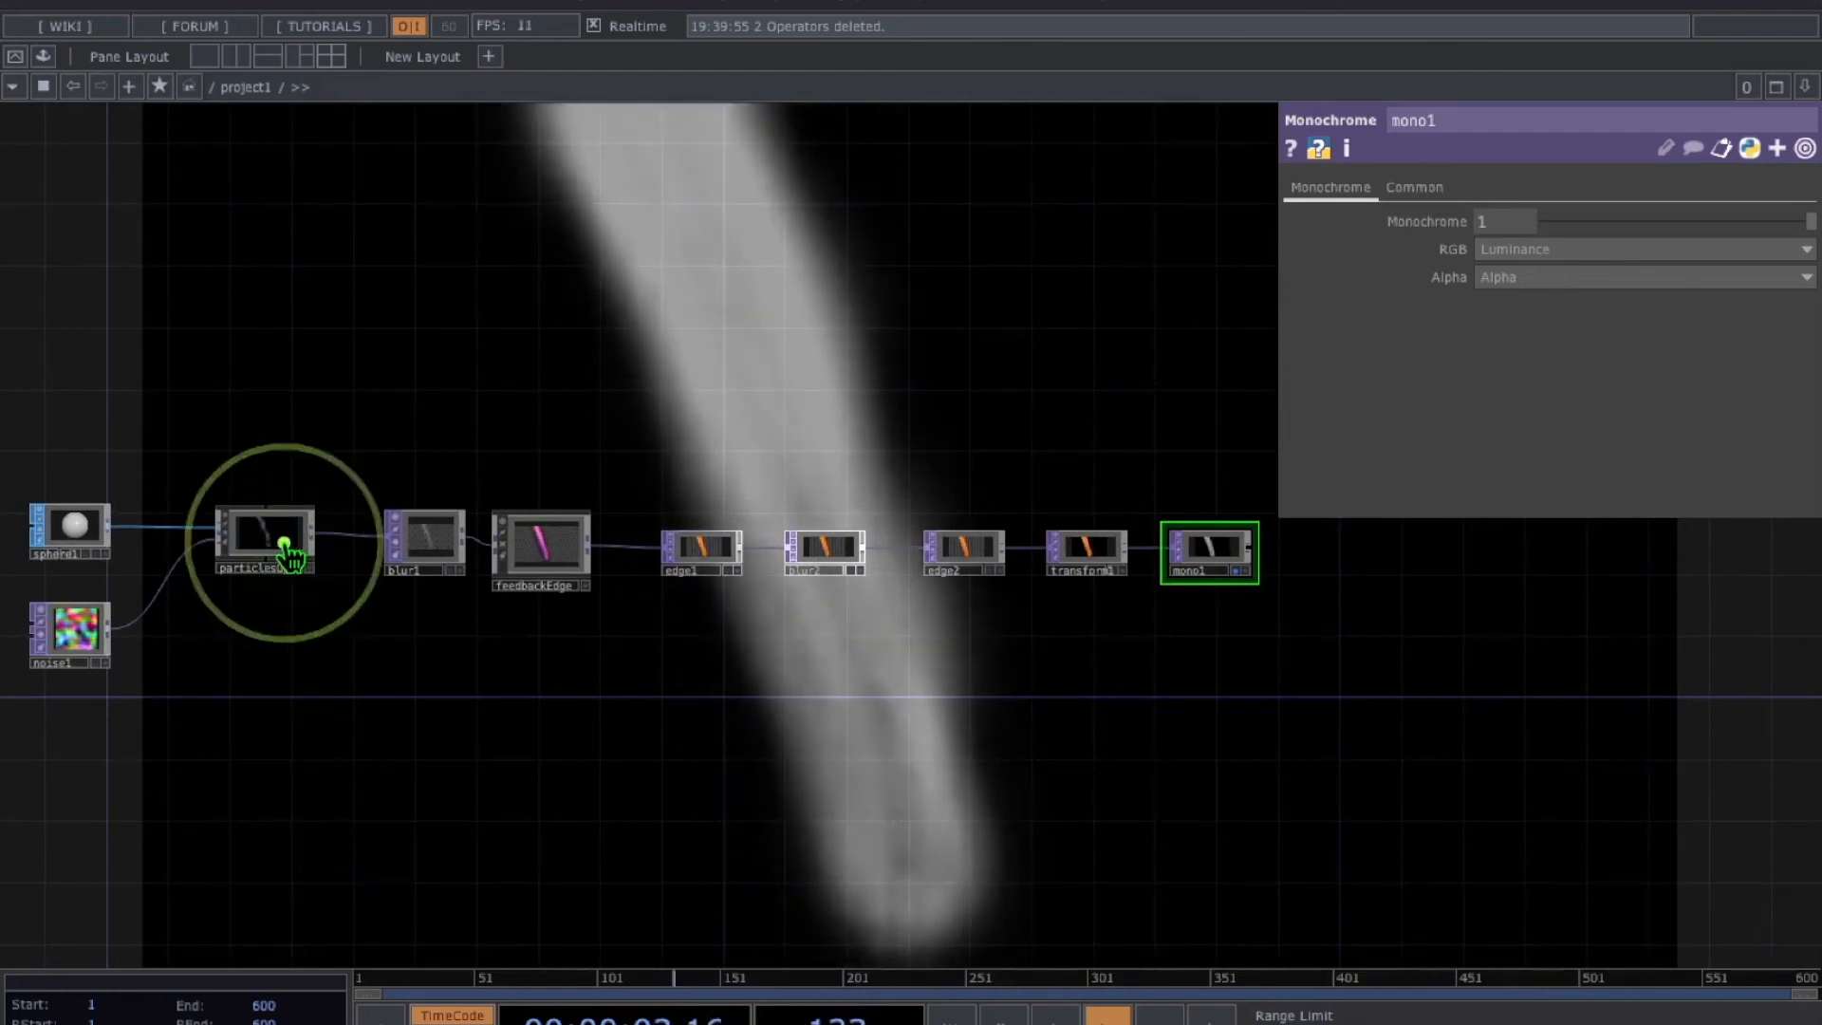
Select particlesGpu and arrange the view so its Forces parameters sit beside the network
left_click(284, 544)
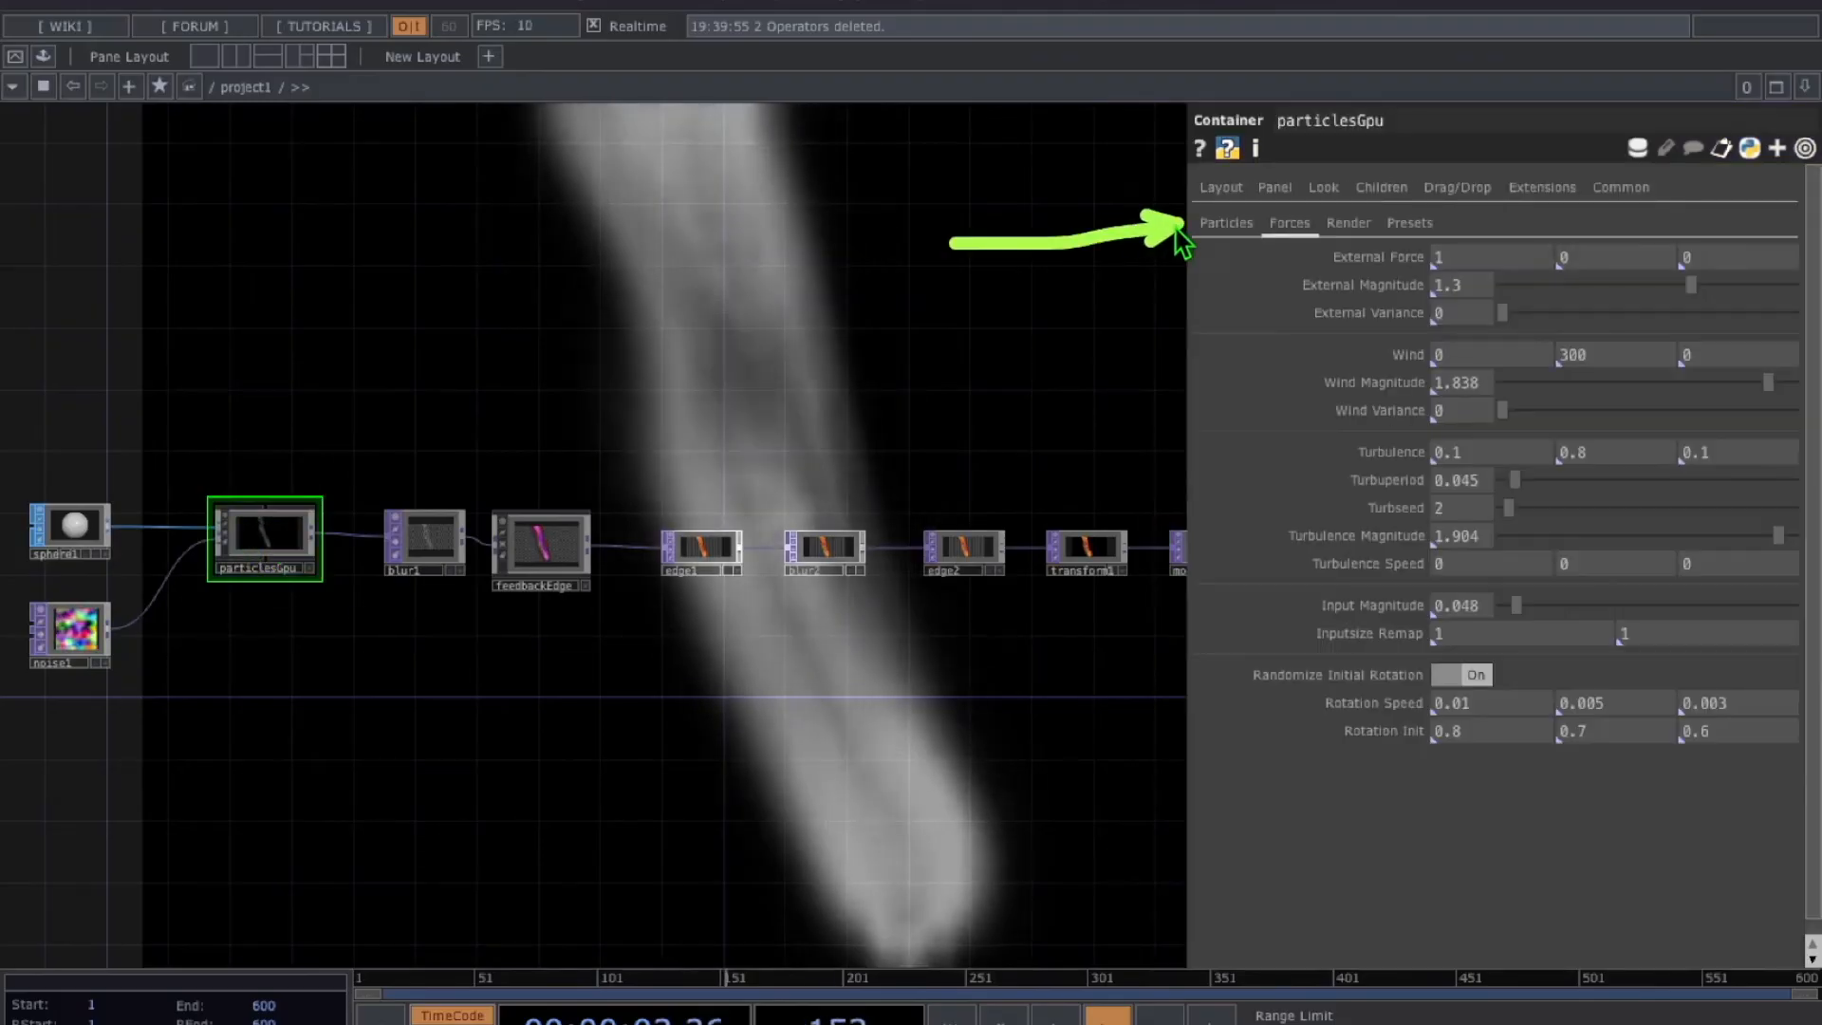
mouse_move(969, 397)
left_mouse_down()
mouse_move(1195, 293)
mouse_move(1243, 241)
left_mouse_up()
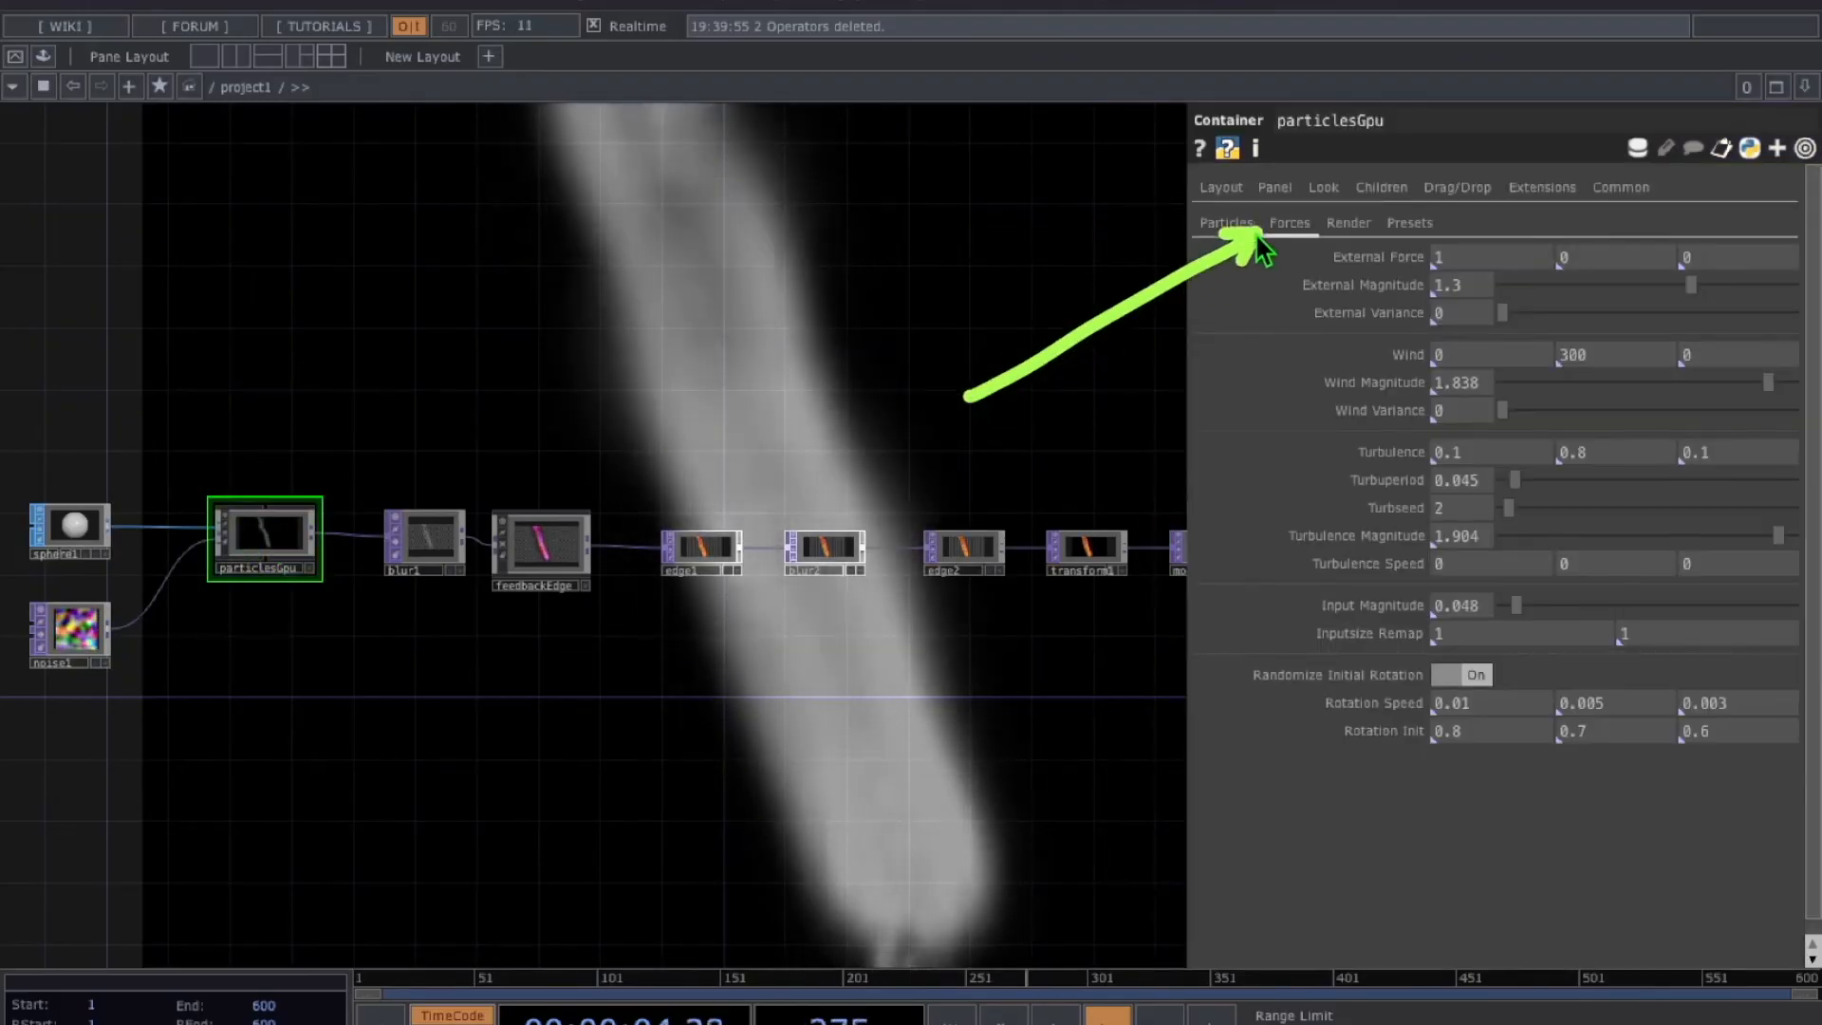
left_click_drag(1013, 460, 1336, 484)
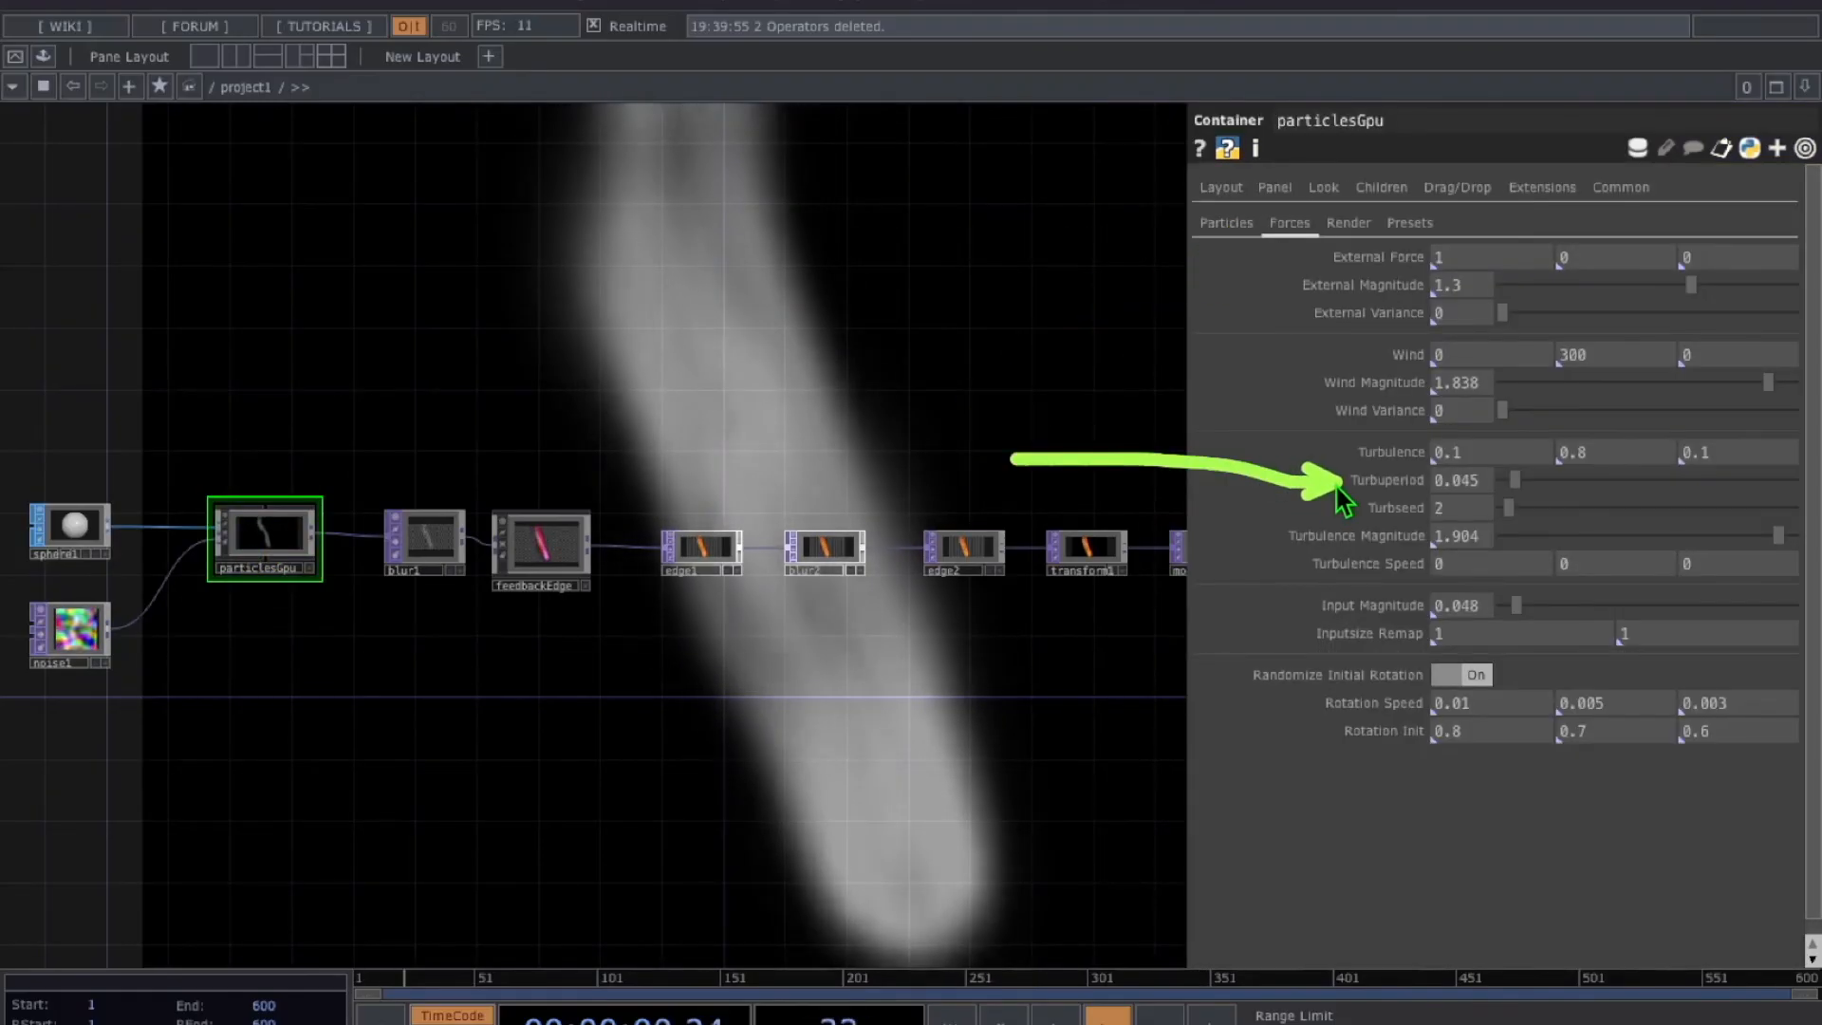
left_click_drag(1157, 507, 1238, 539)
left_click_drag(1158, 384, 1311, 391)
left_click_drag(408, 302, 577, 299)
left_click_drag(1041, 307, 838, 404)
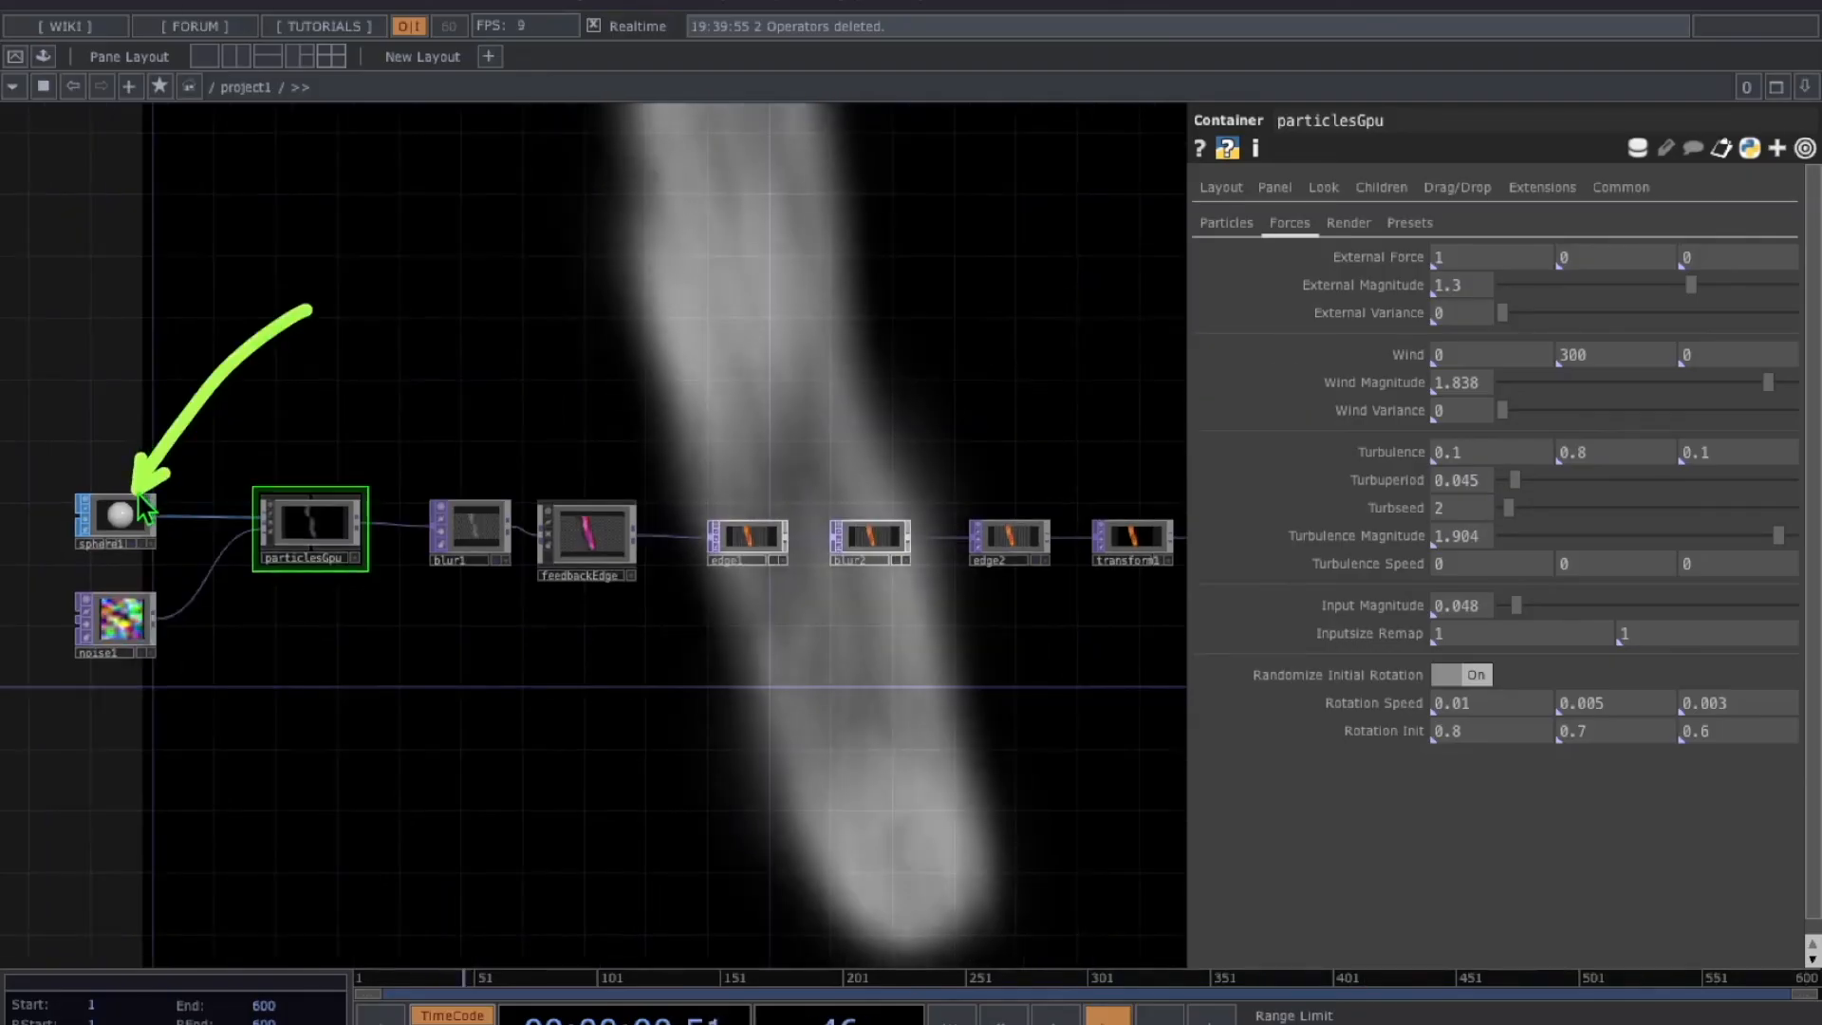
left_click_drag(81, 276, 127, 510)
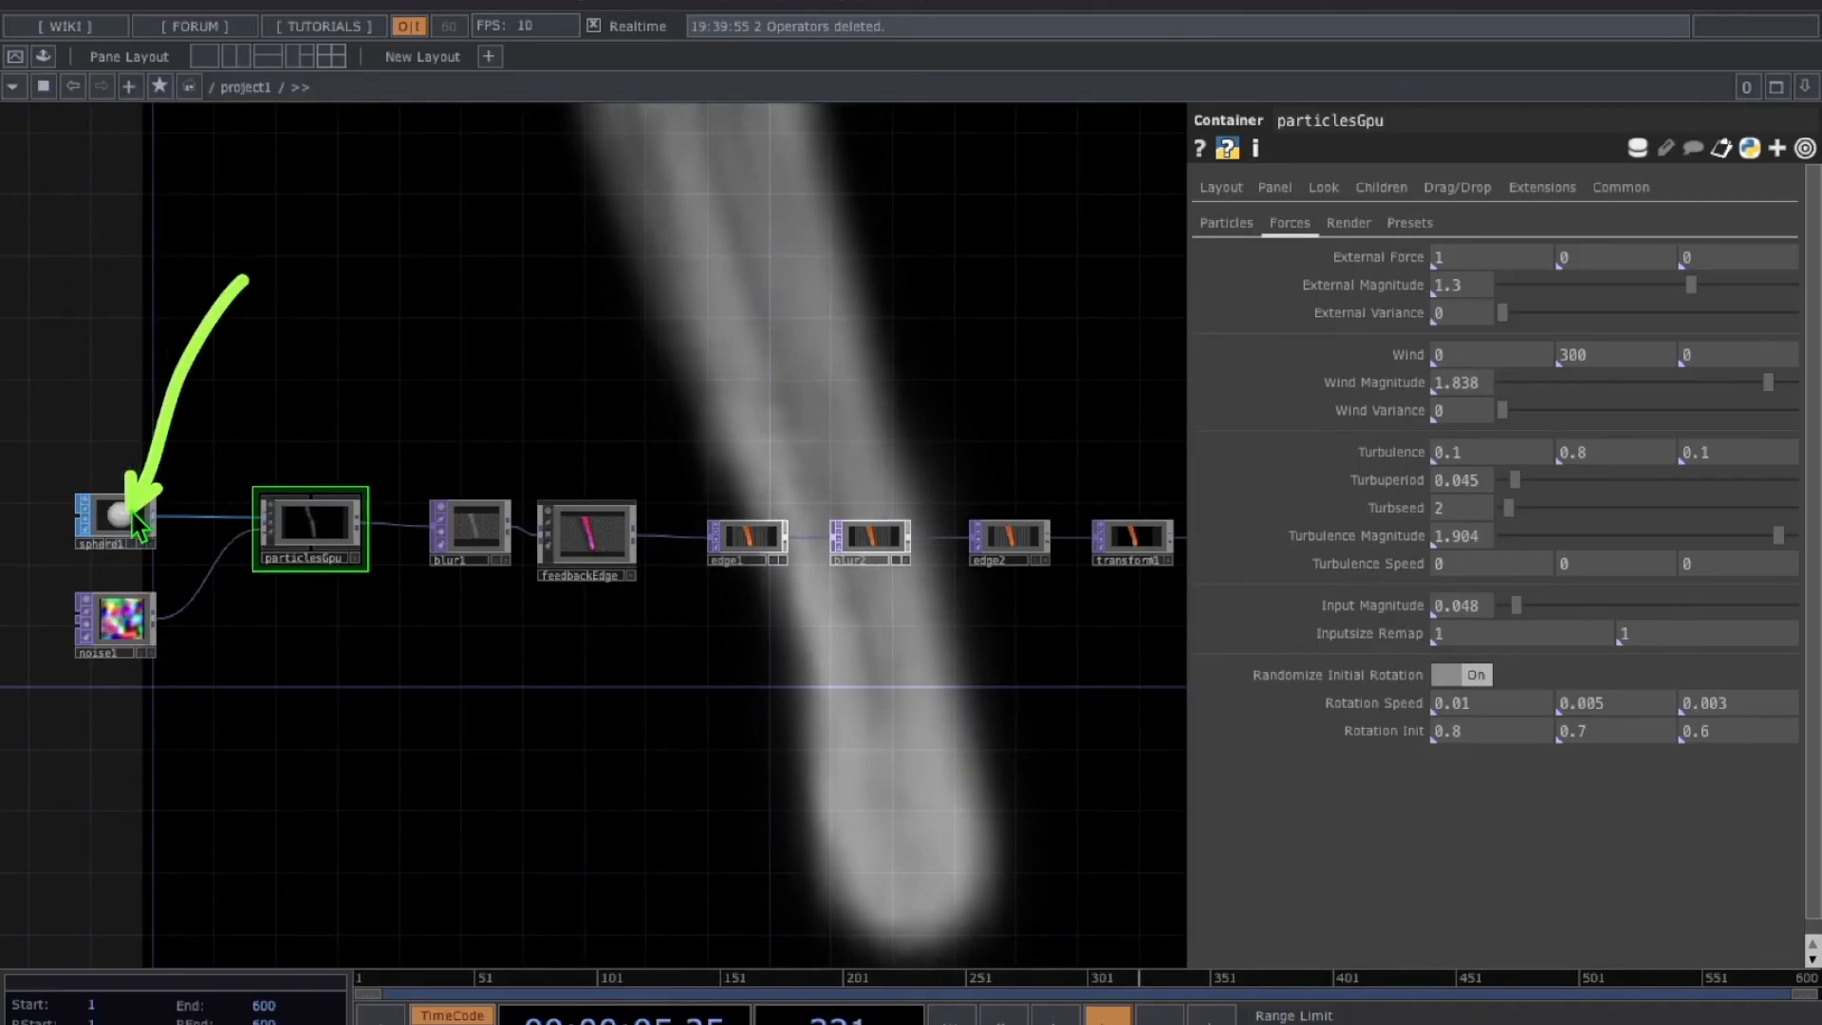
left_click_drag(280, 185, 152, 498)
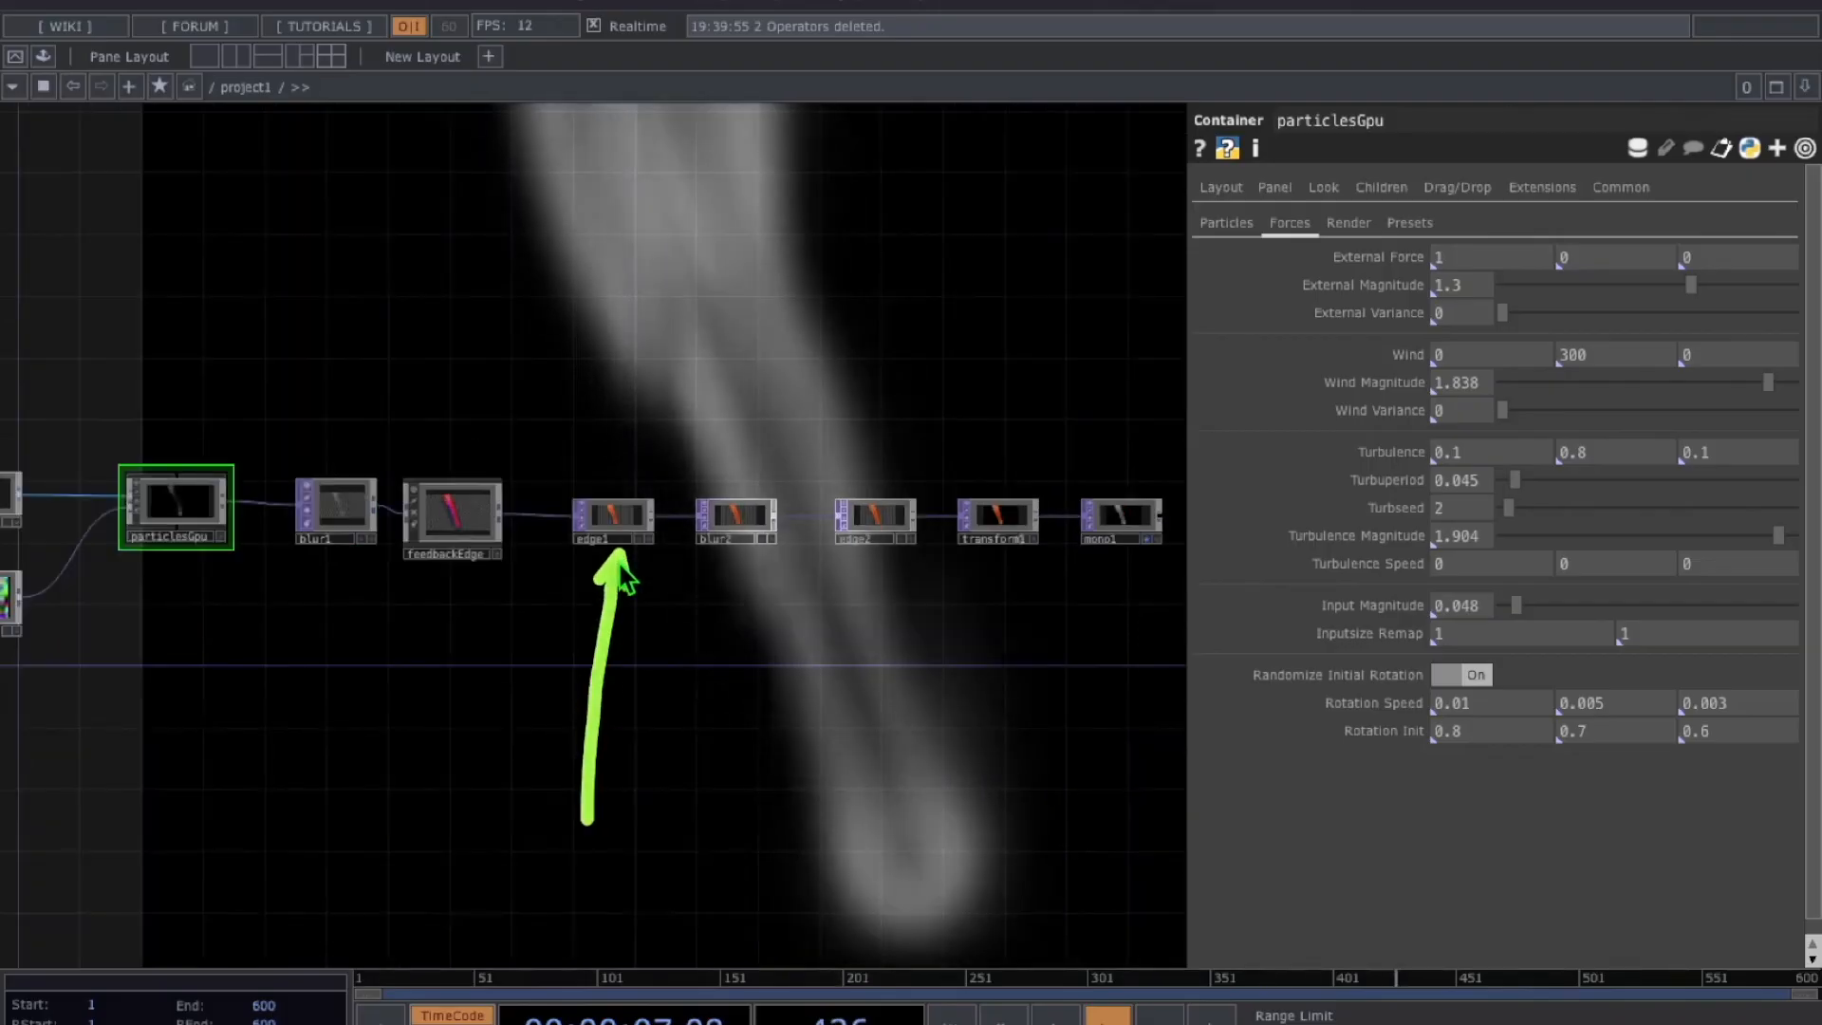
left_click_drag(858, 842, 879, 545)
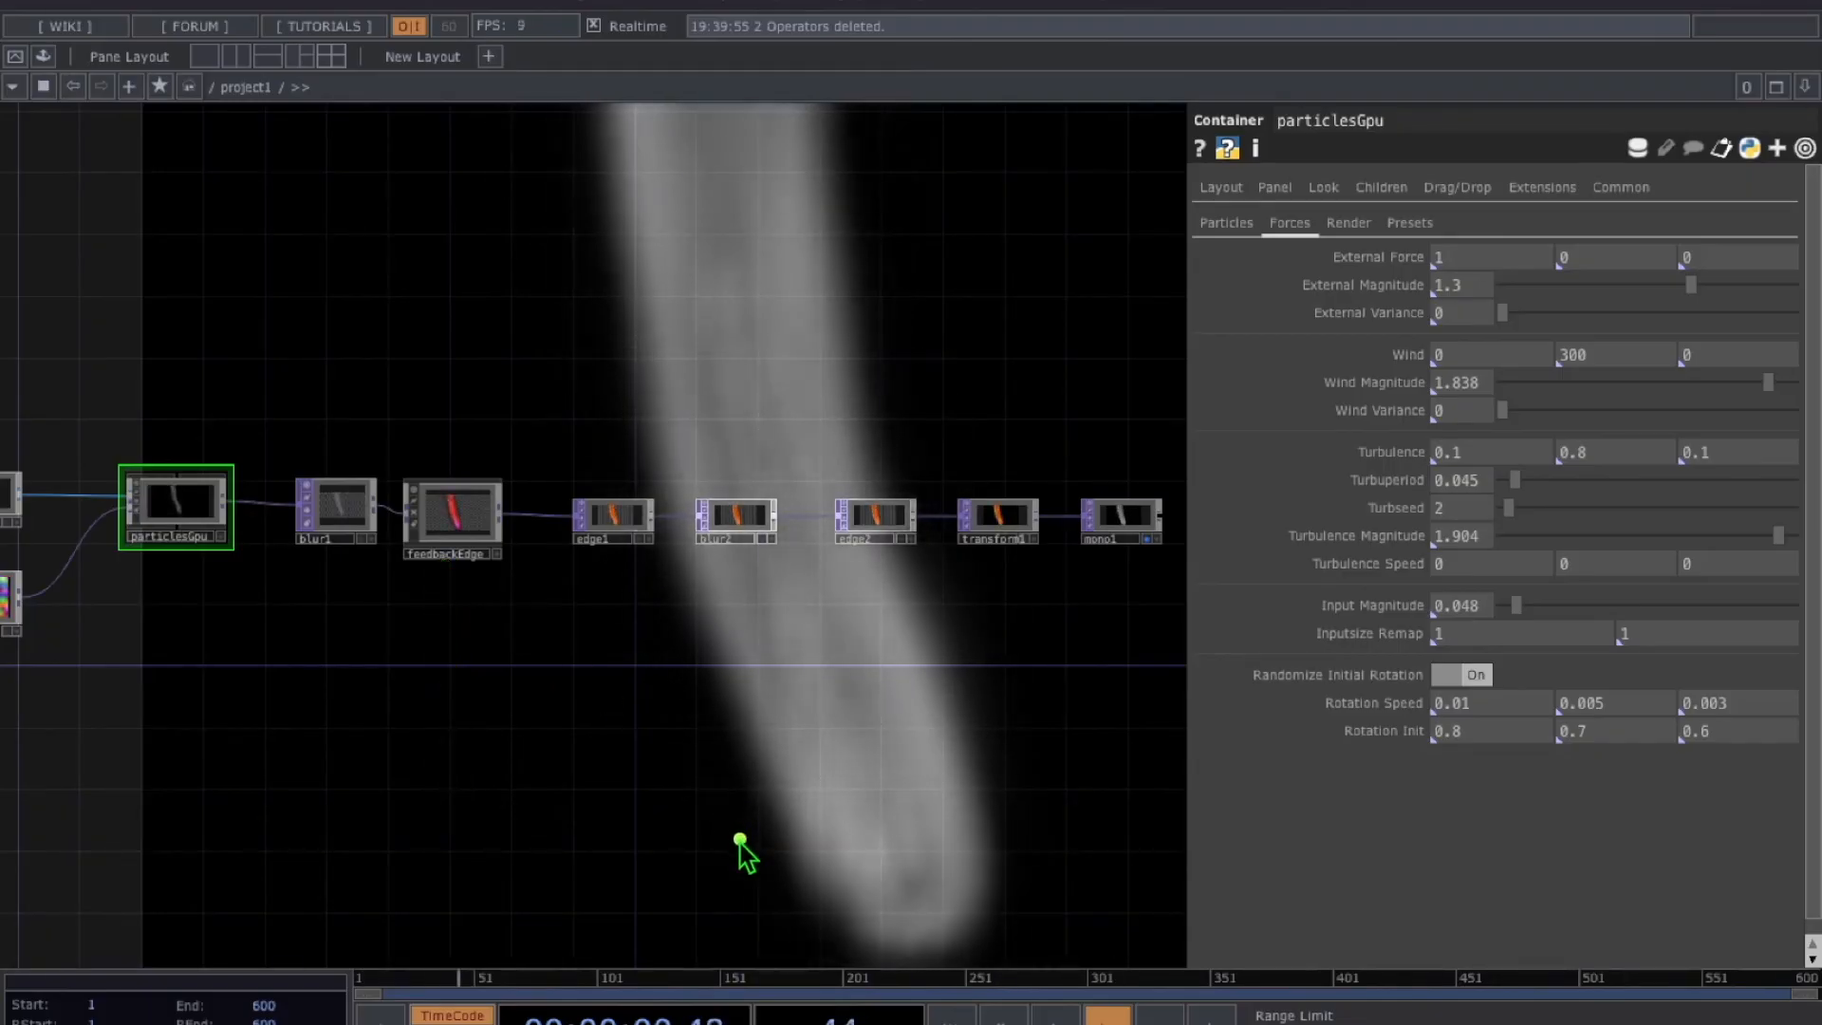
Zoom into the chain and move the background display from mono1 to transform1 to compare
left_click_drag(632, 634, 606, 558)
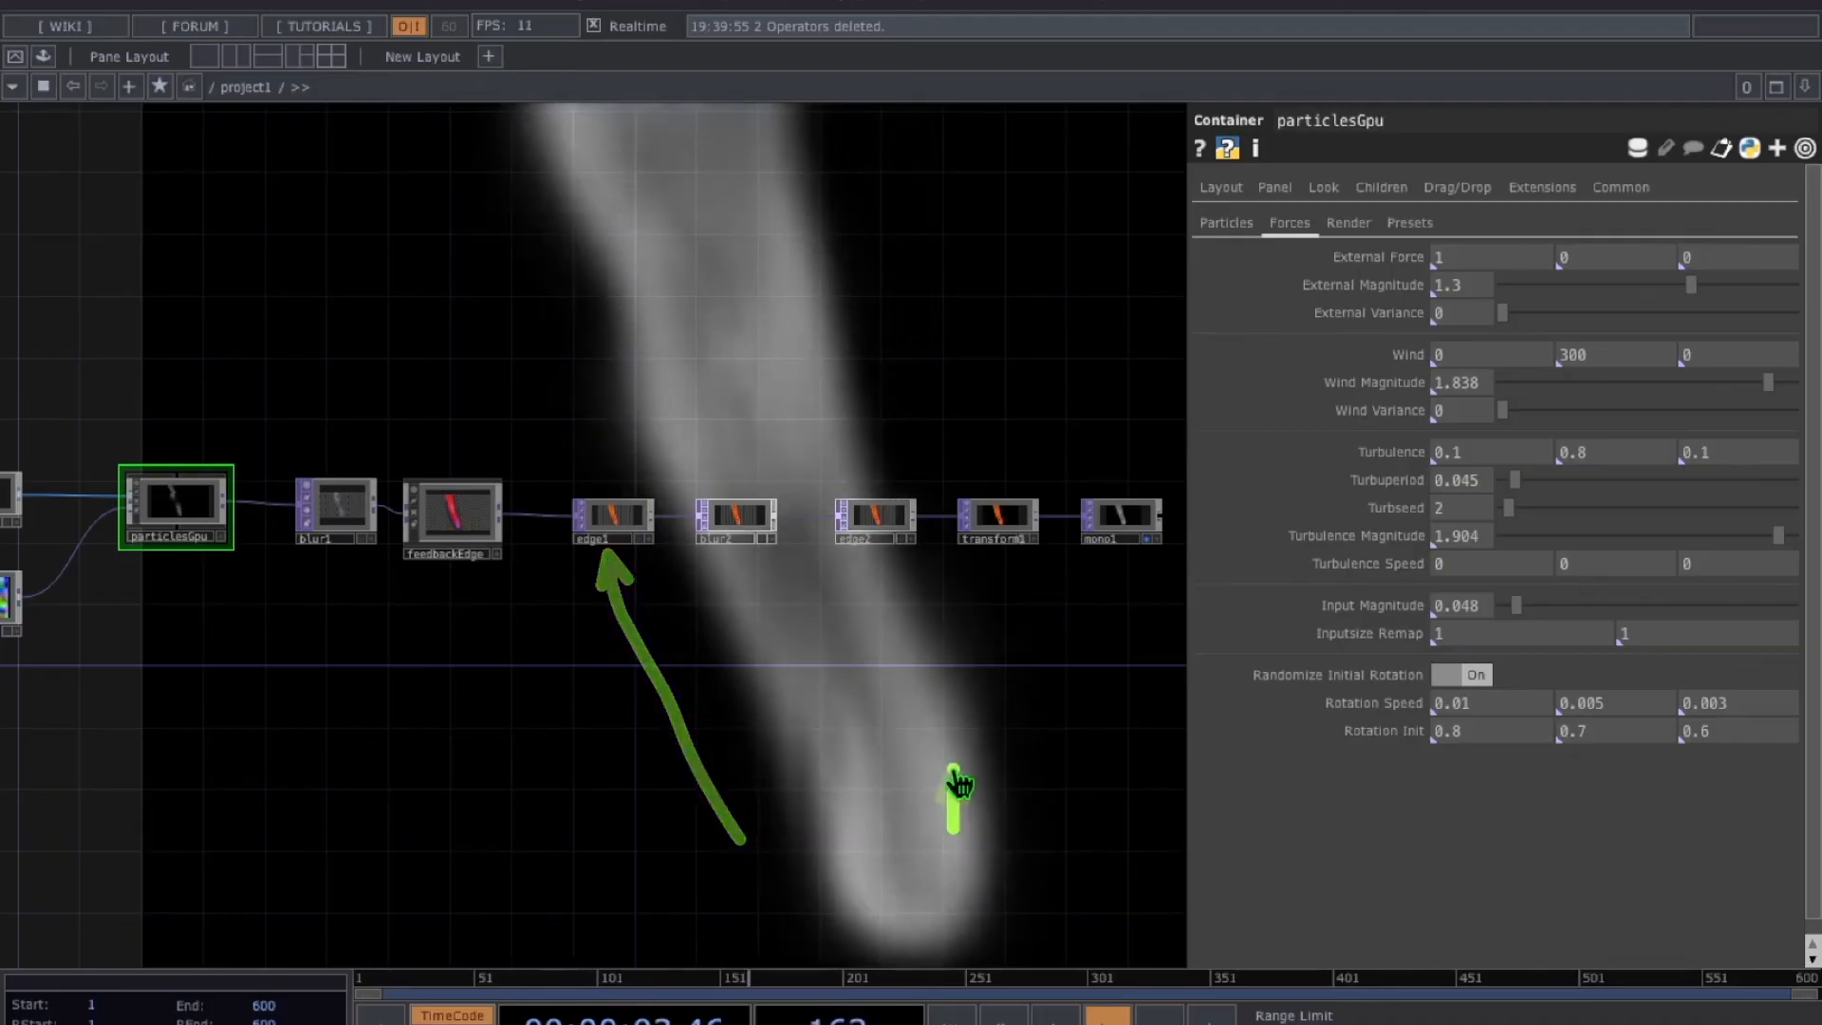
left_click_drag(955, 832, 897, 577)
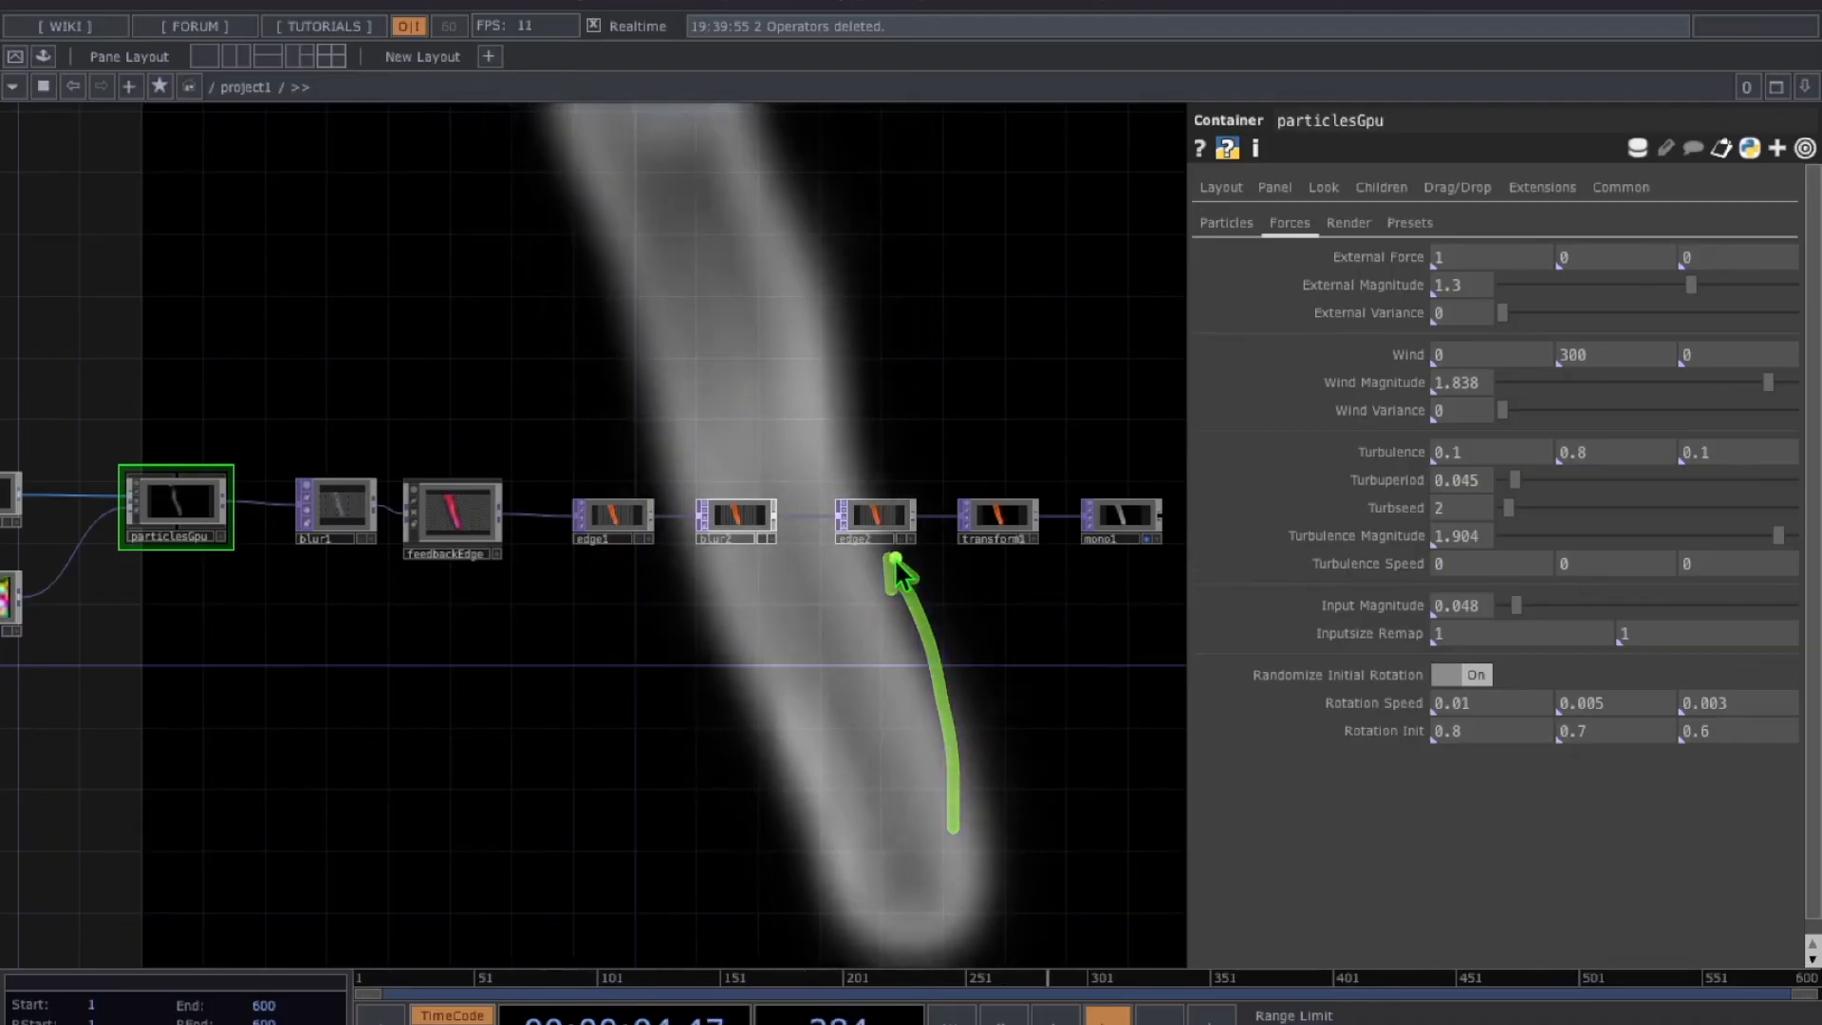
scroll(896, 564, "up", 5)
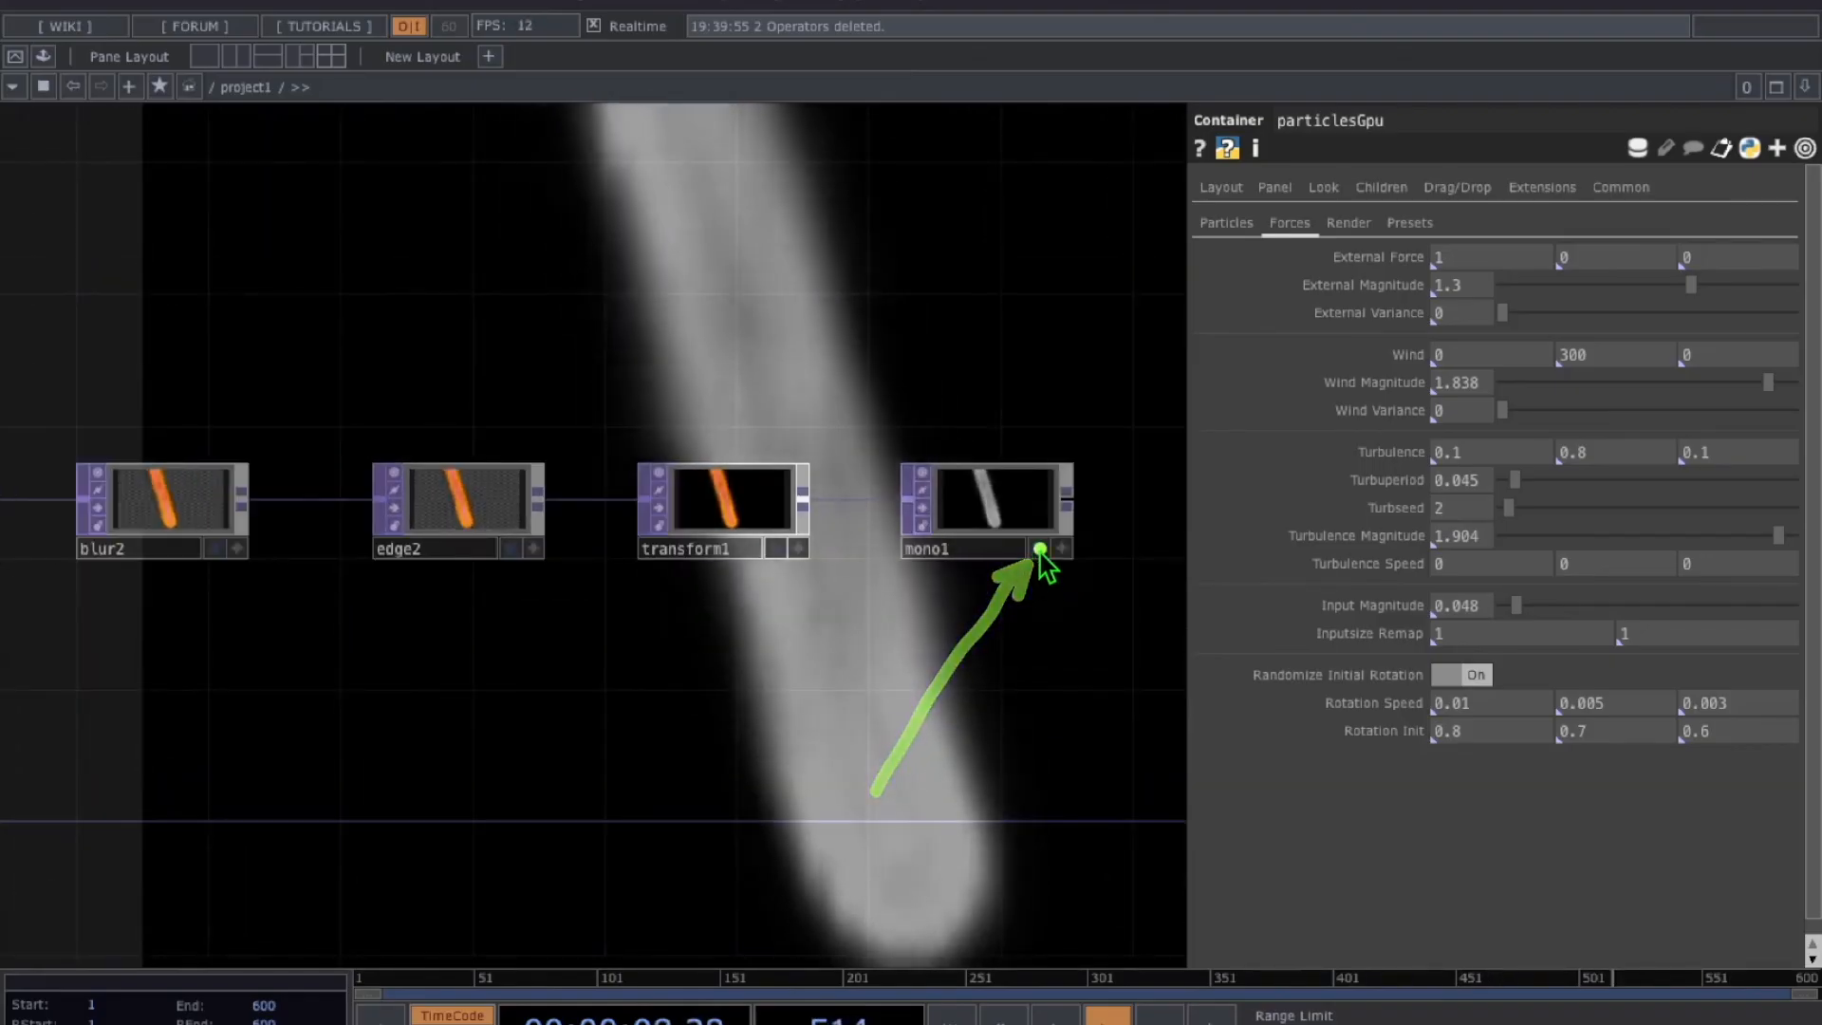
left_click(1038, 549)
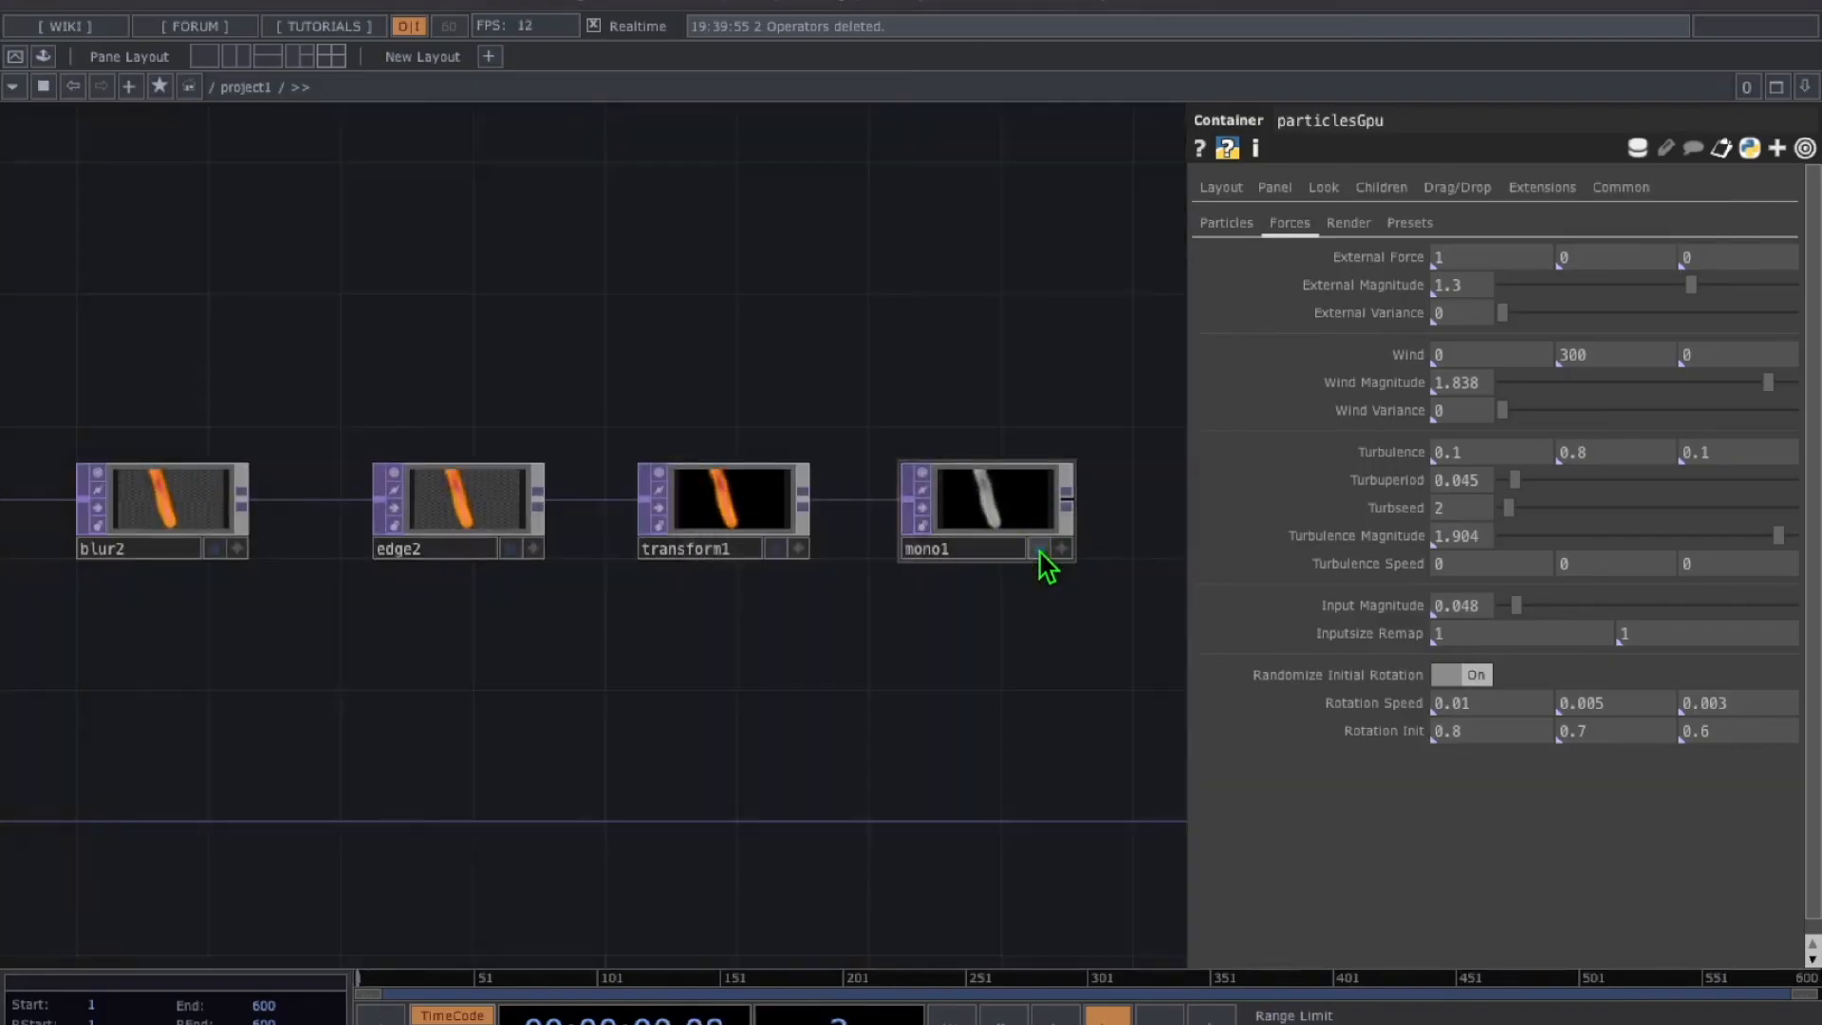
left_click(775, 551)
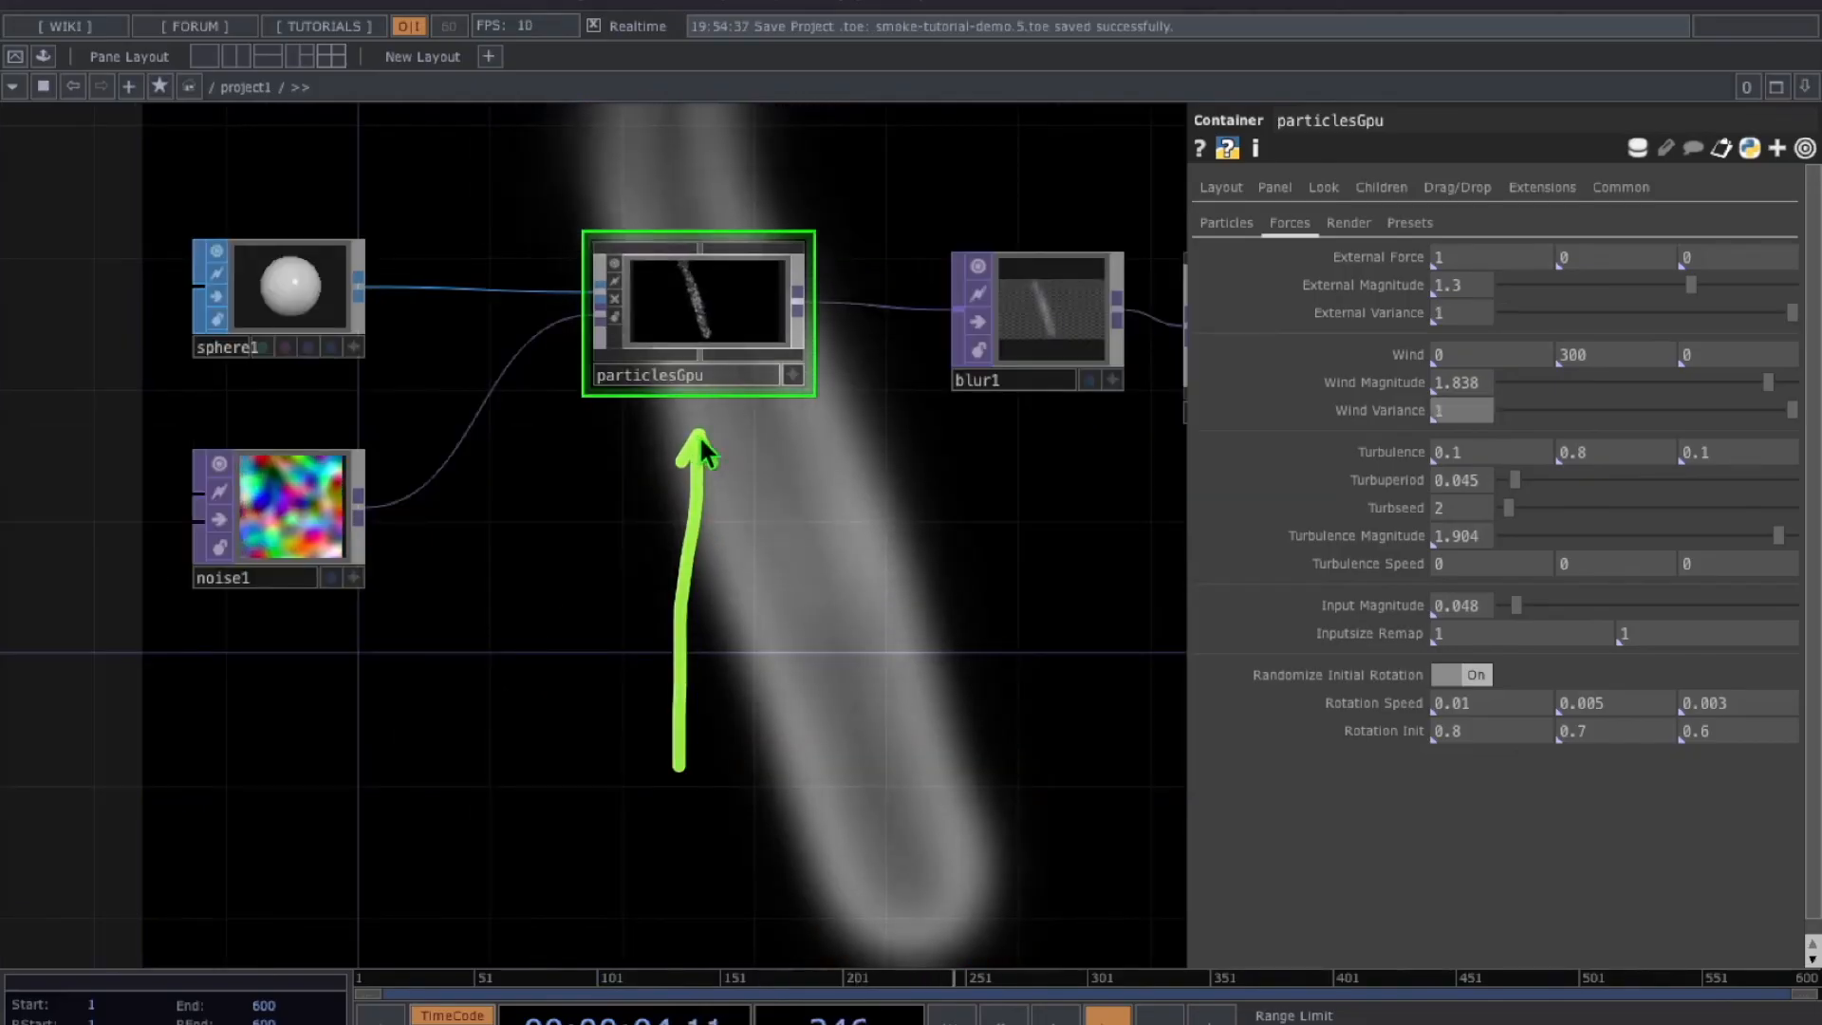
Edit Wind Variance and raise particlesGpu's Input Magnitude to about 0.087
left_click_drag(992, 338, 1302, 318)
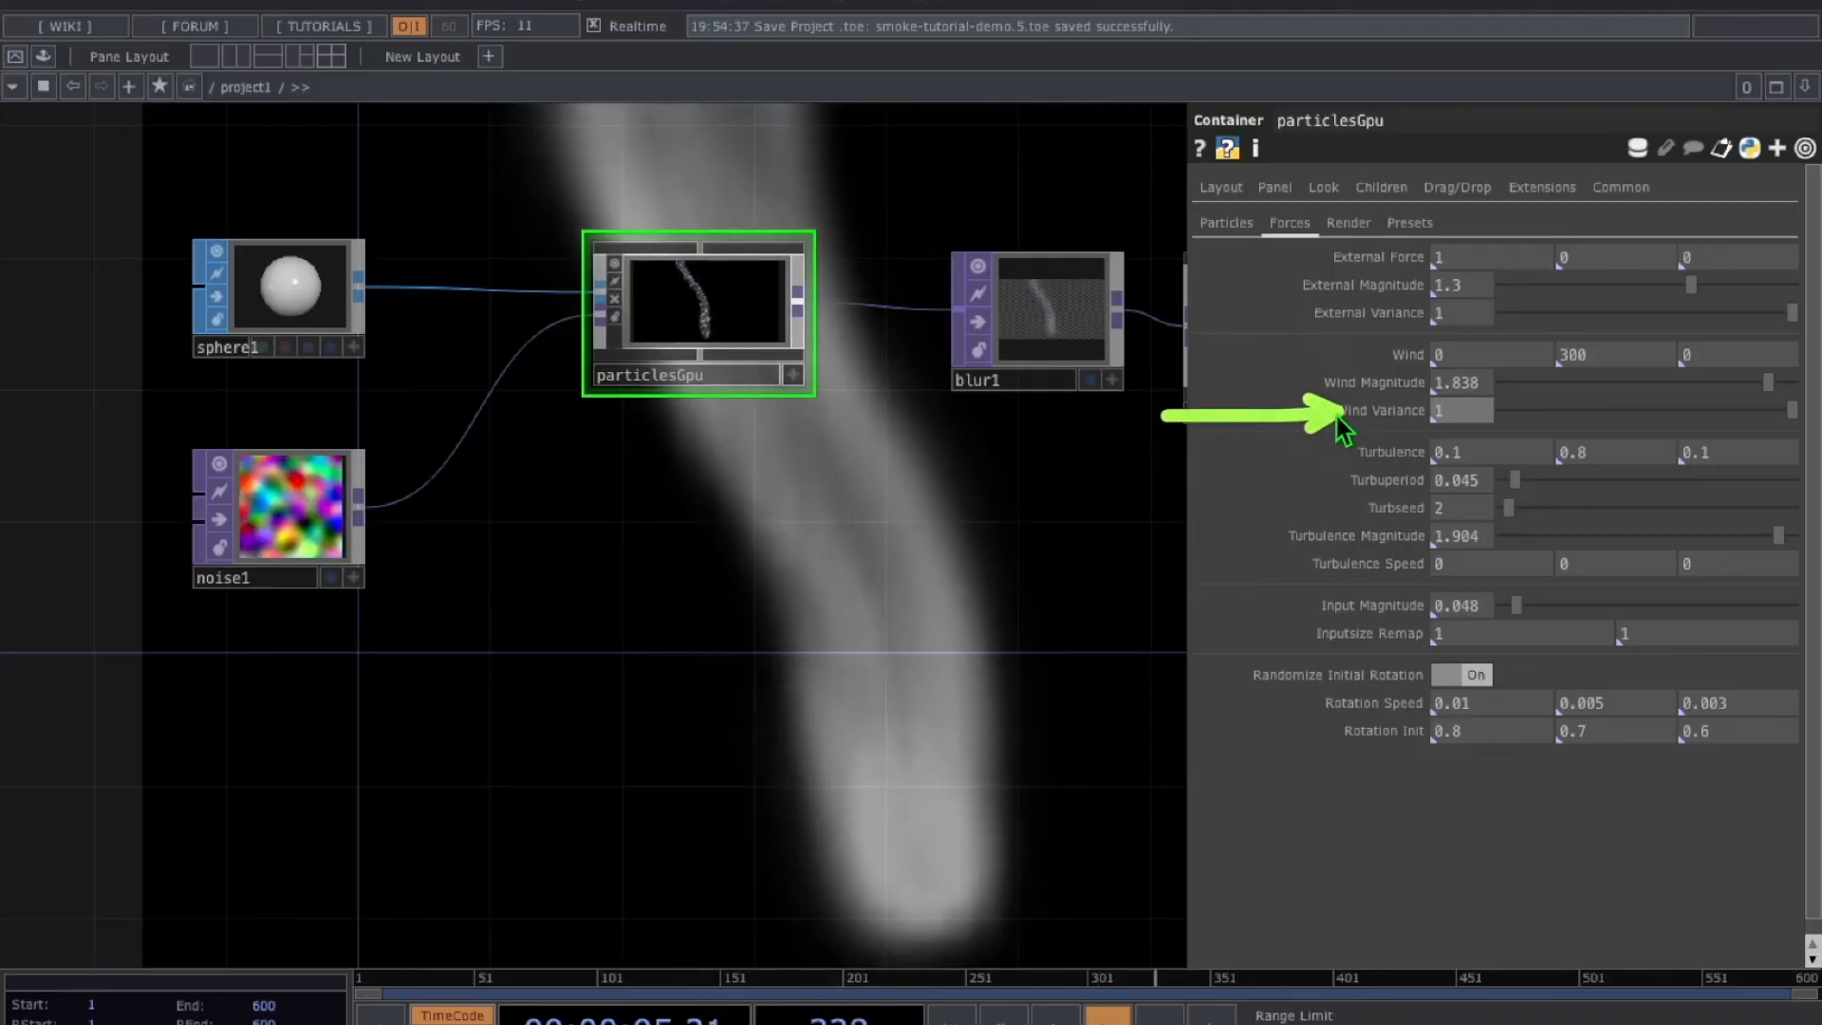
left_click(1452, 410)
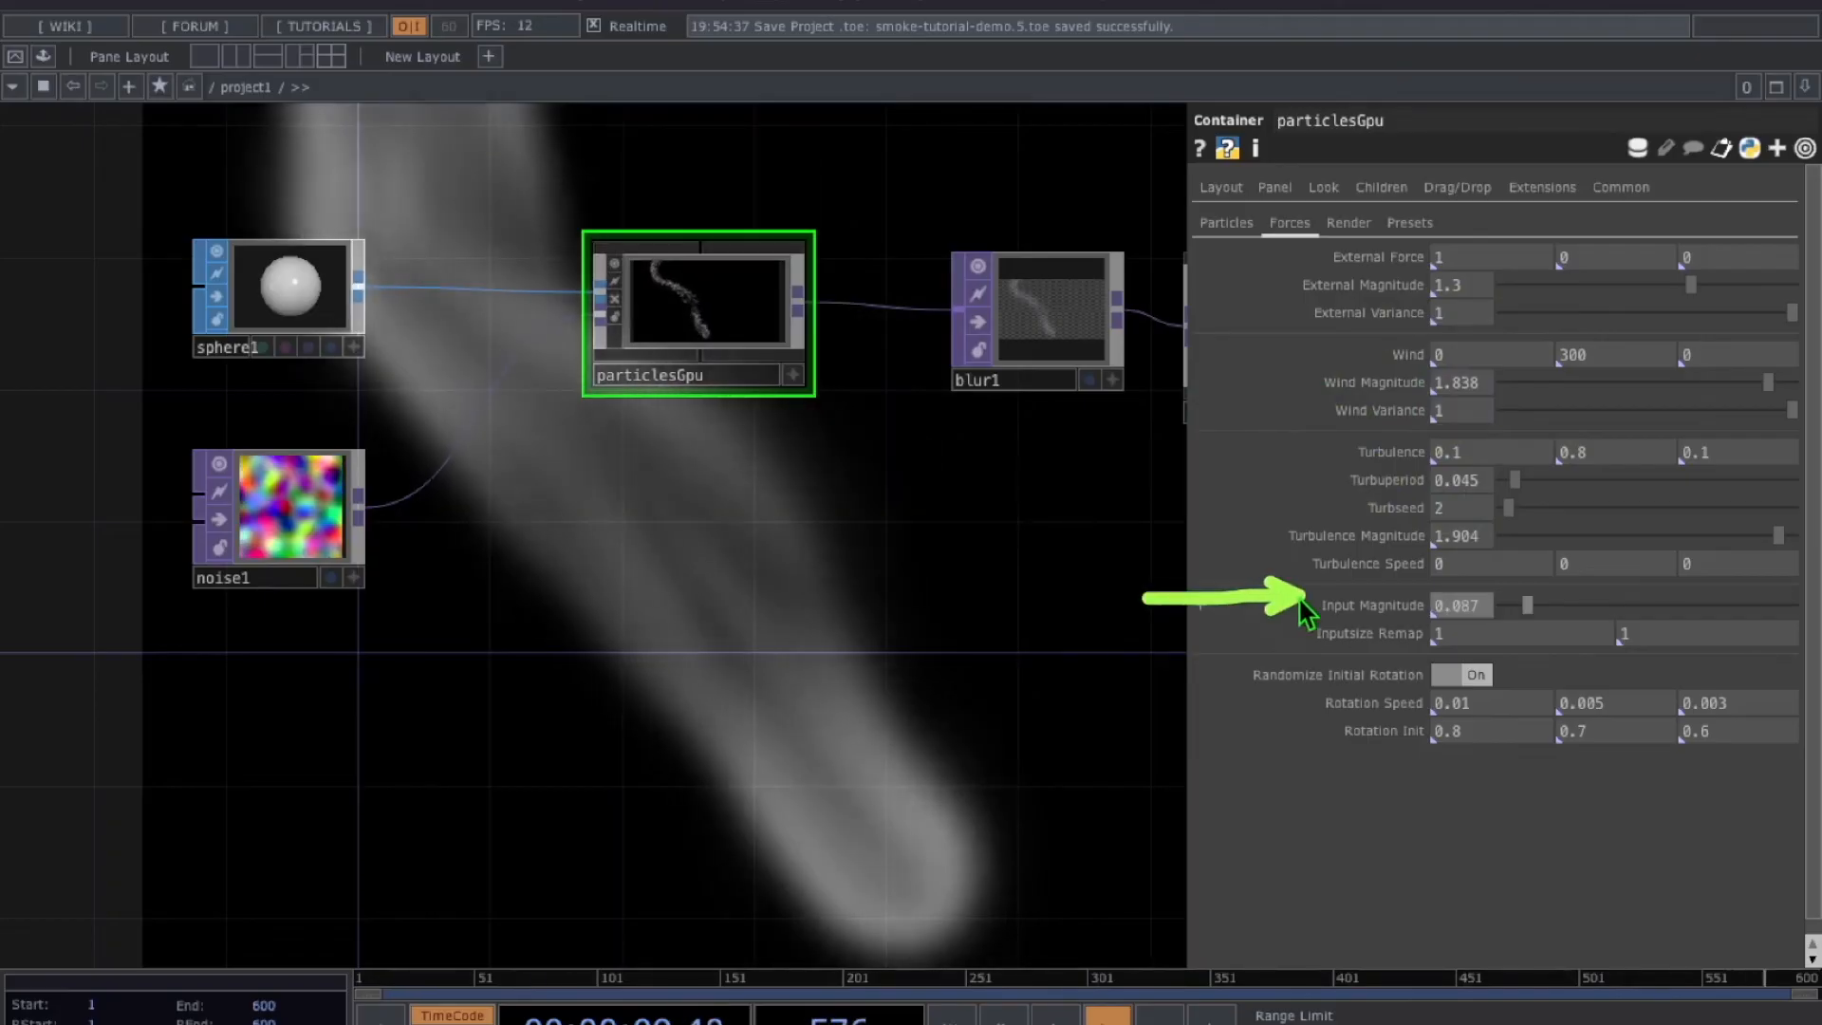
left_click(1470, 605)
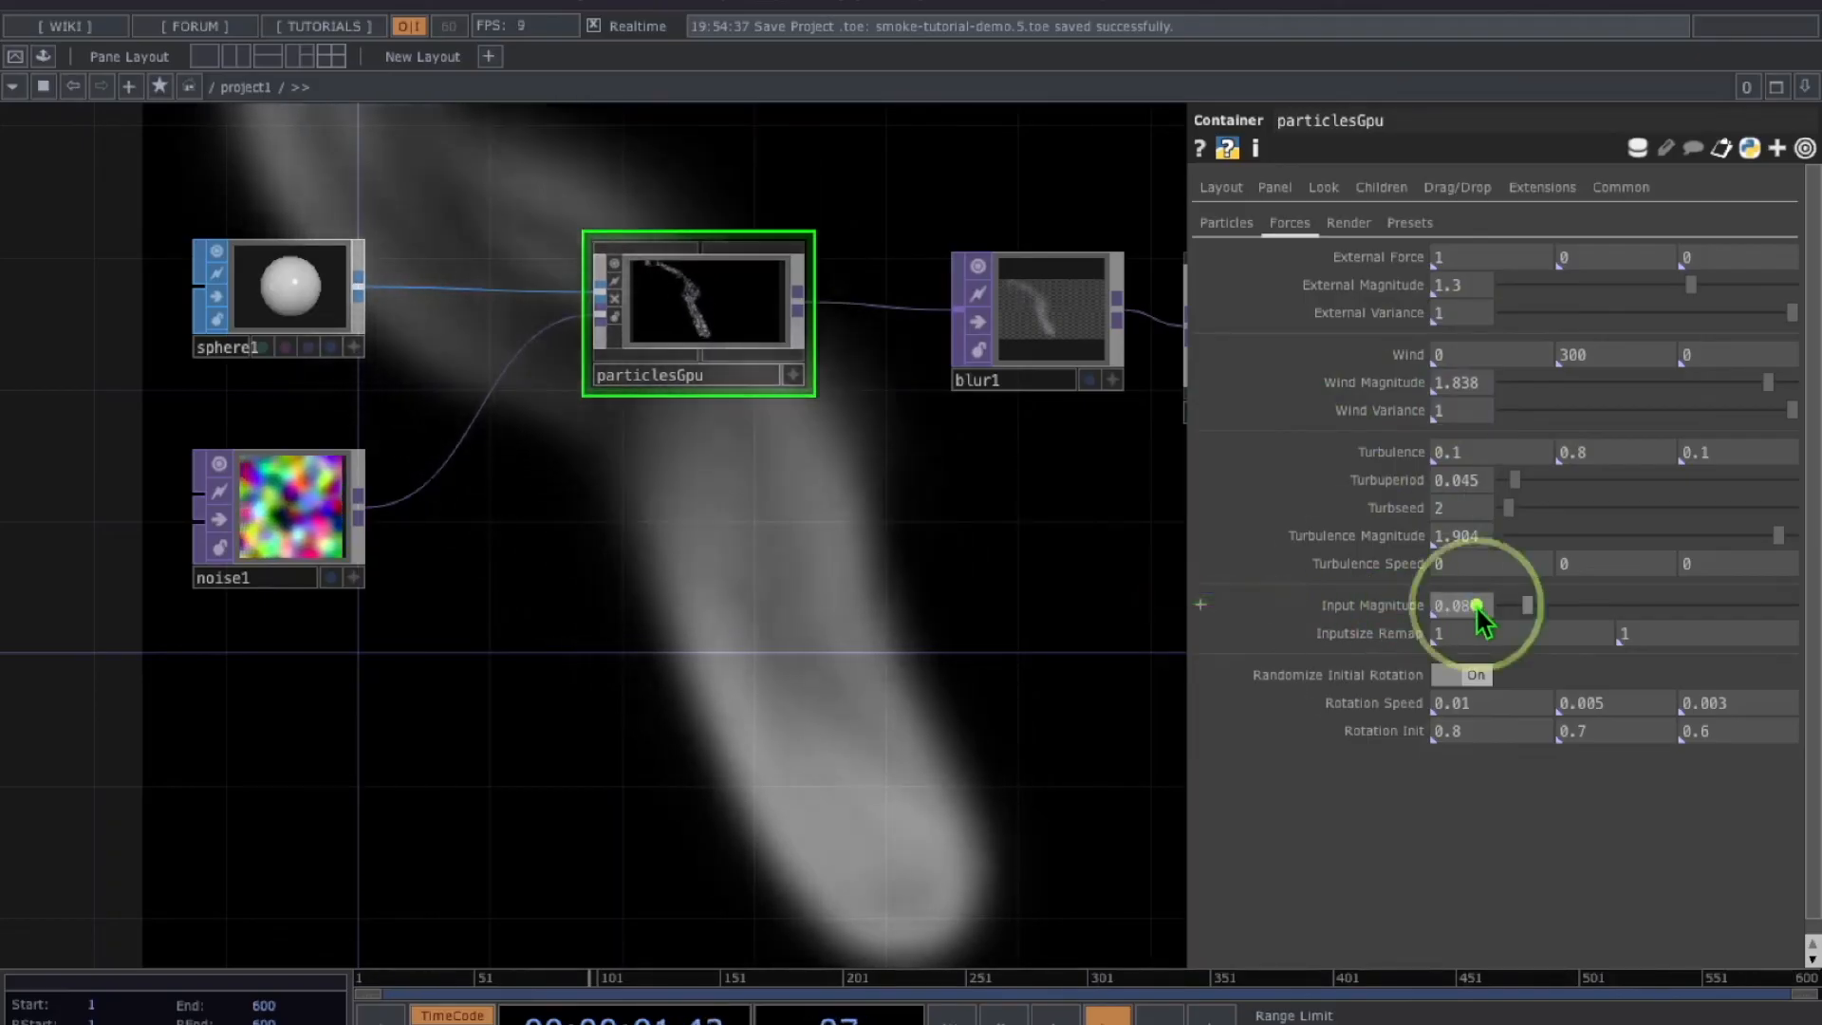